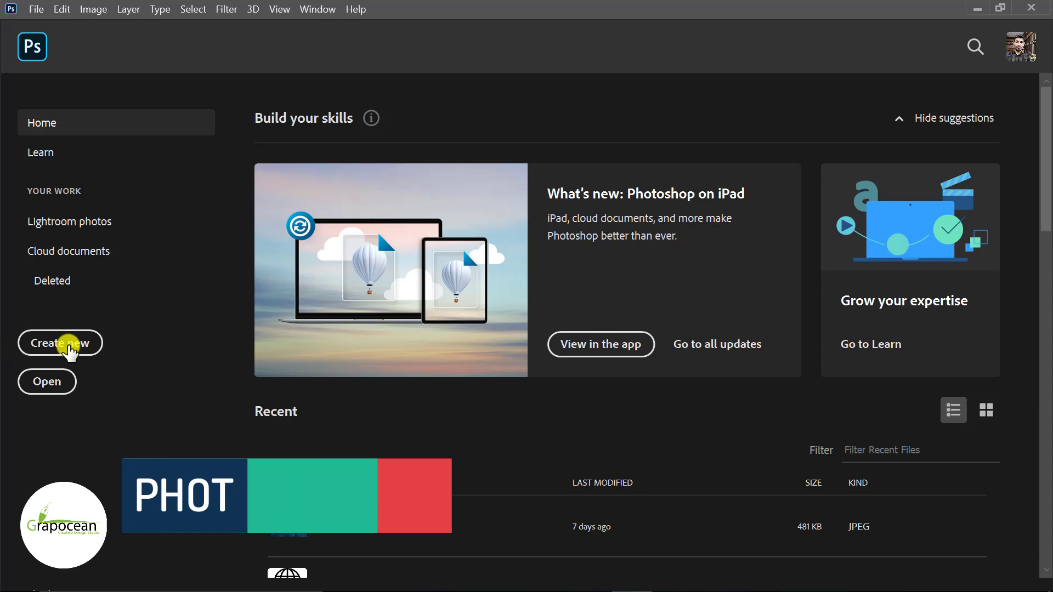
Start a new document preset named 'Chocolate Packaging Design' and check the target sizes in Notepad
left_click(66, 344)
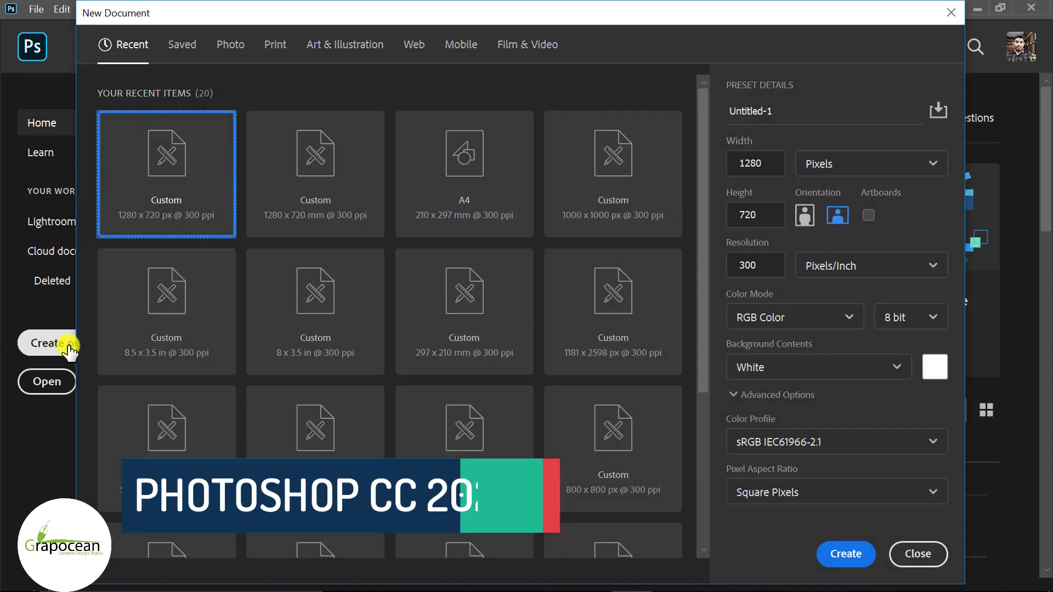
left_click(748, 113)
type("C")
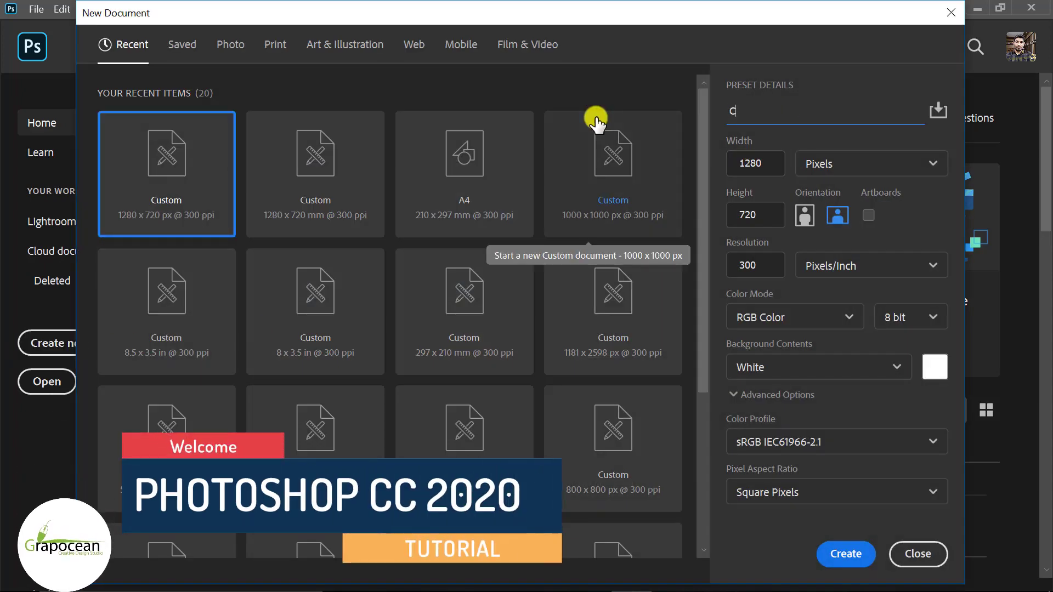
type("hocolate Pa")
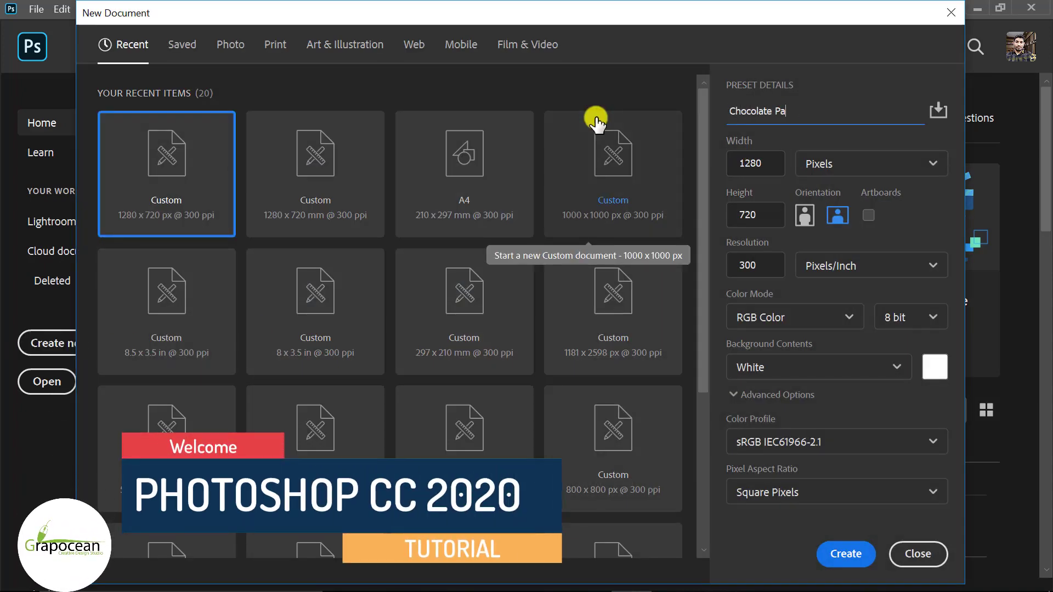
type("ign")
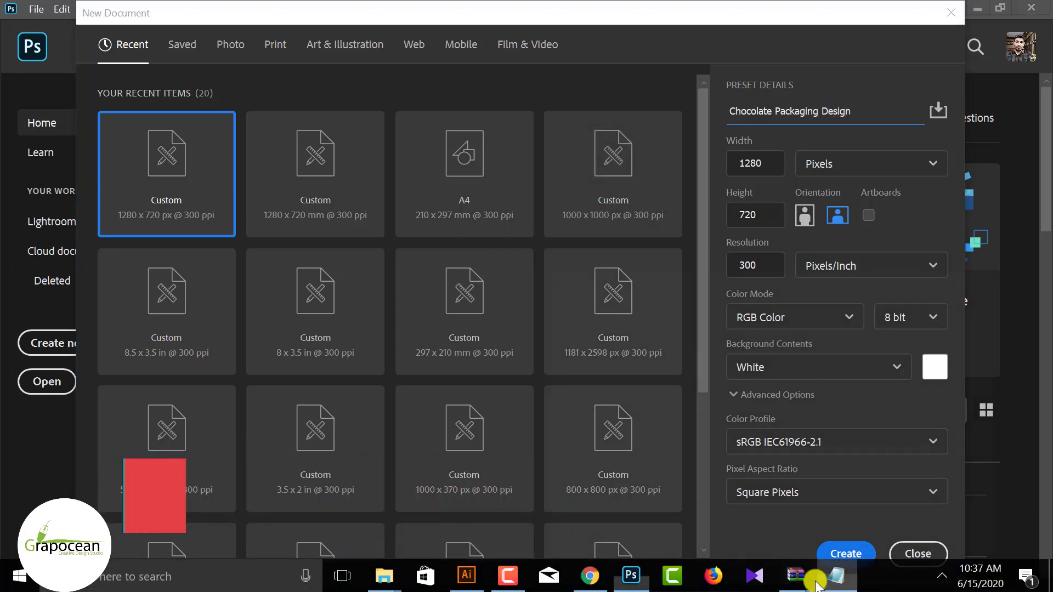
left_click(837, 576)
left_click(905, 188)
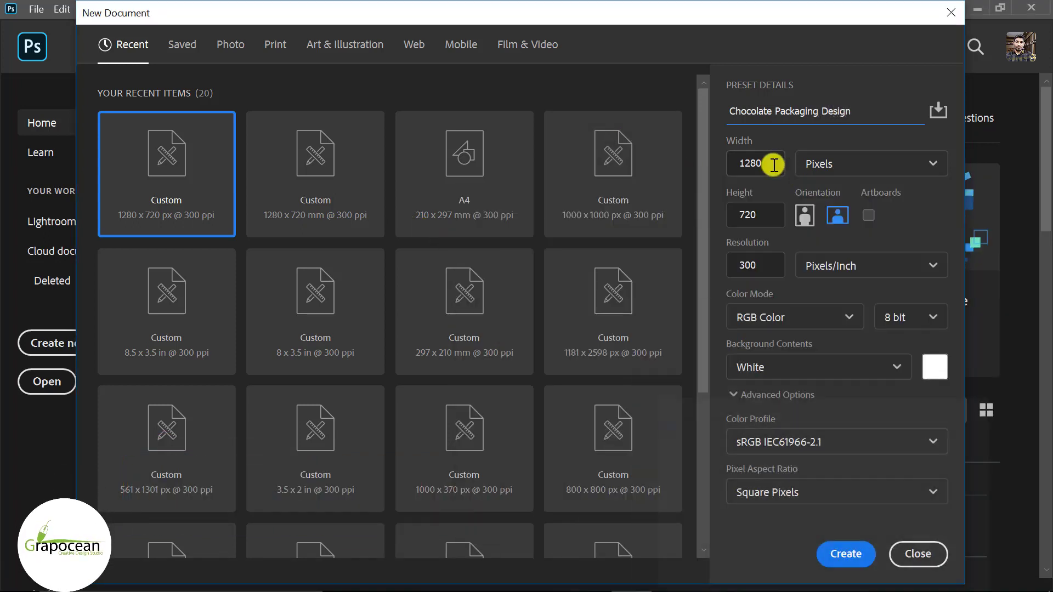
left_click(837, 576)
Paste the 1091 px height from the notes and create the 1373 × 1091 px, 300 ppi document
double_click(473, 238)
key("ctrl+c")
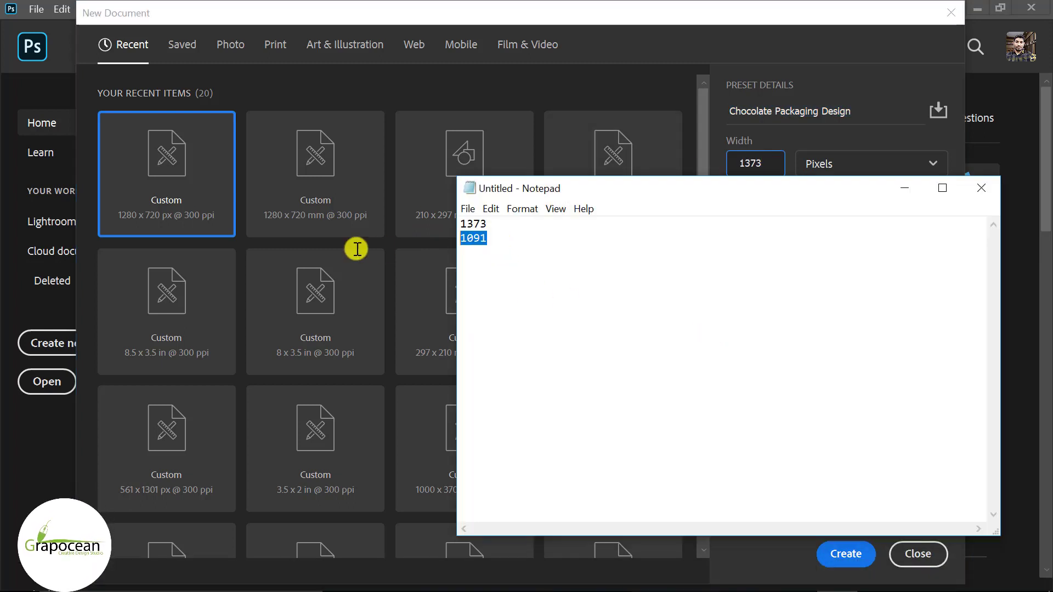
left_click(901, 194)
double_click(768, 214)
key("ctrl+v")
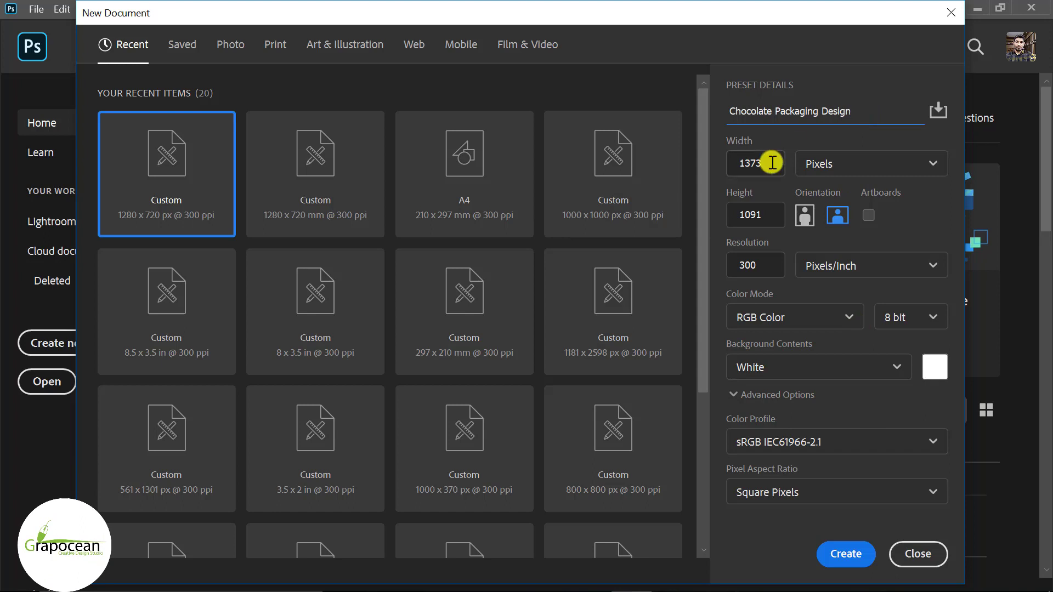
left_click(864, 114)
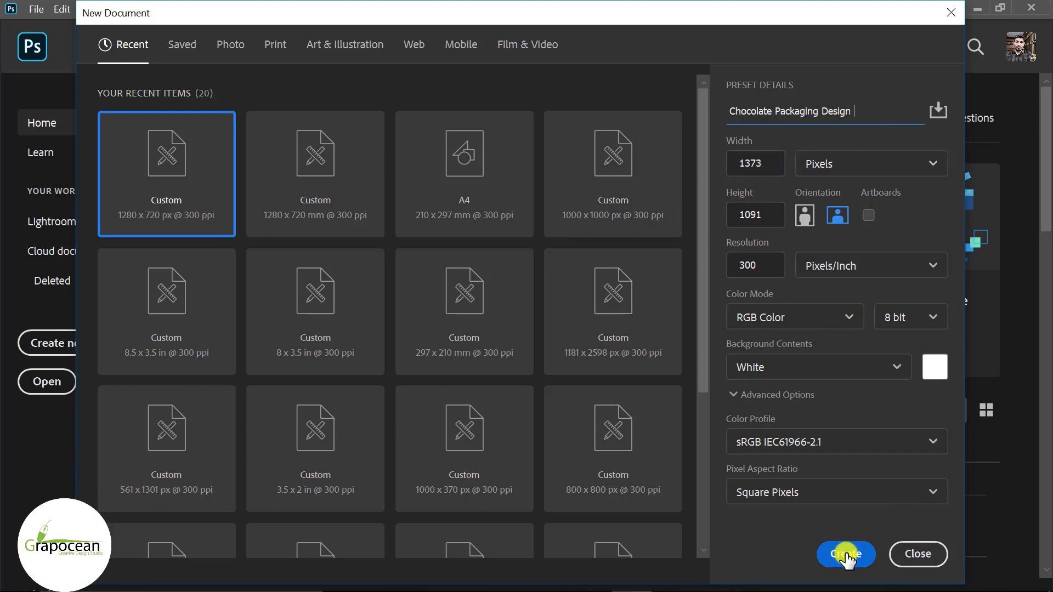
left_click(846, 555)
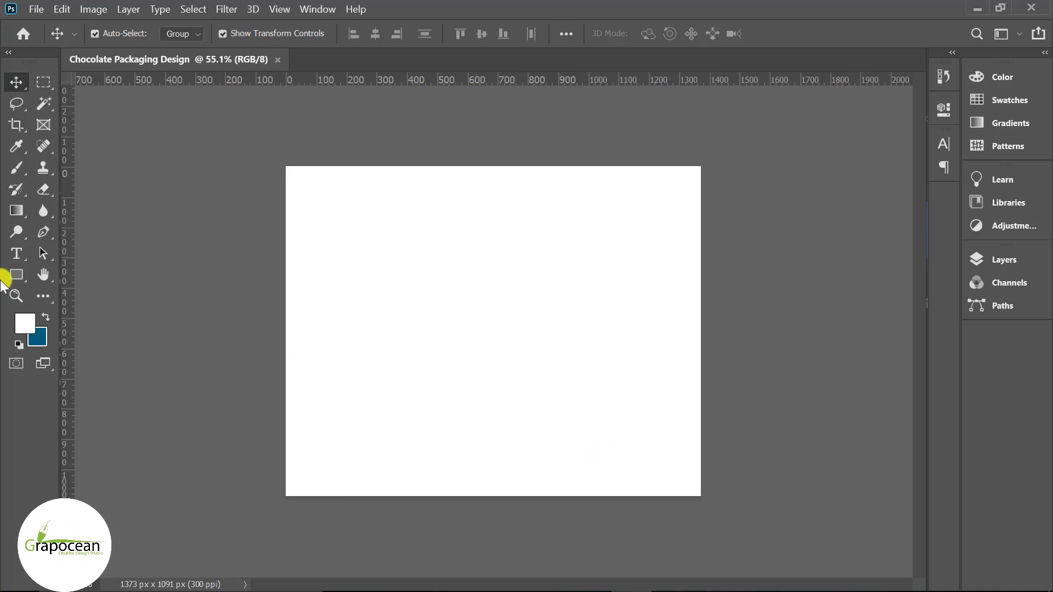
Draw a long thin rectangle across the lower part of the canvas
left_click(20, 274)
left_click(91, 273)
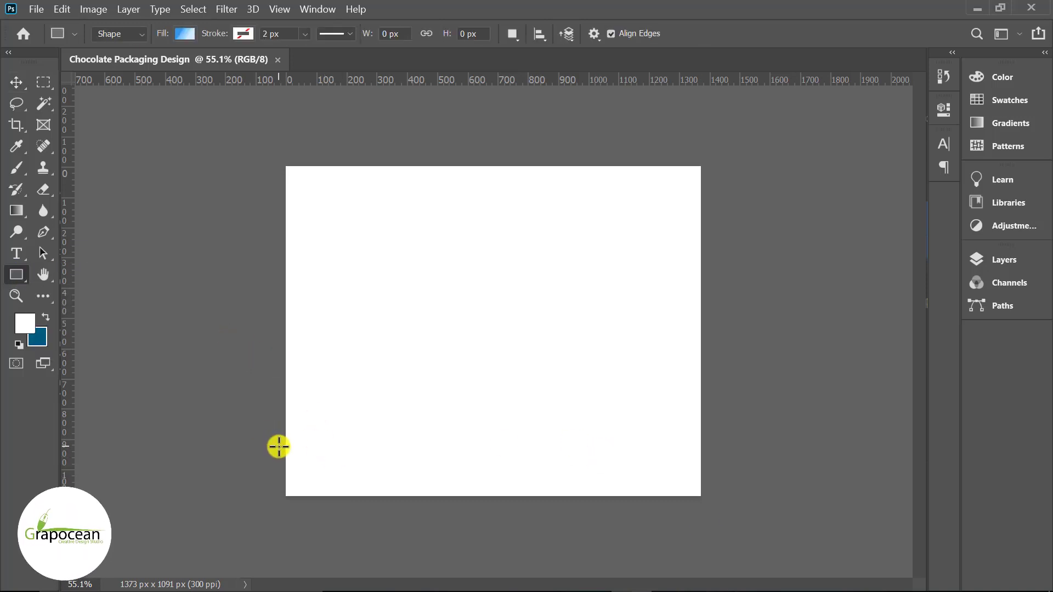
left_click_drag(278, 445, 718, 462)
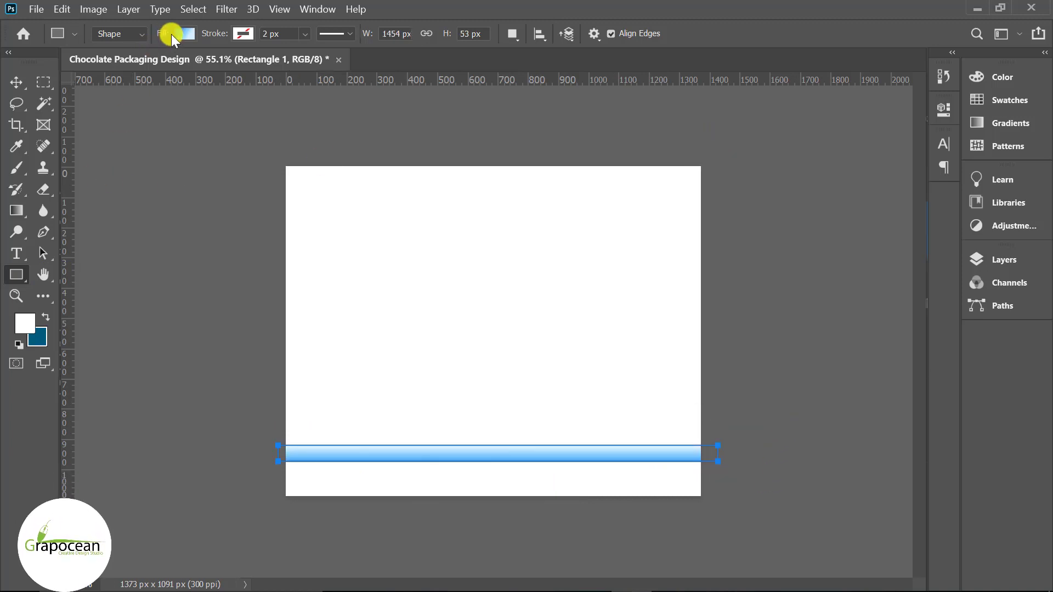
left_click(172, 34)
left_click(139, 34)
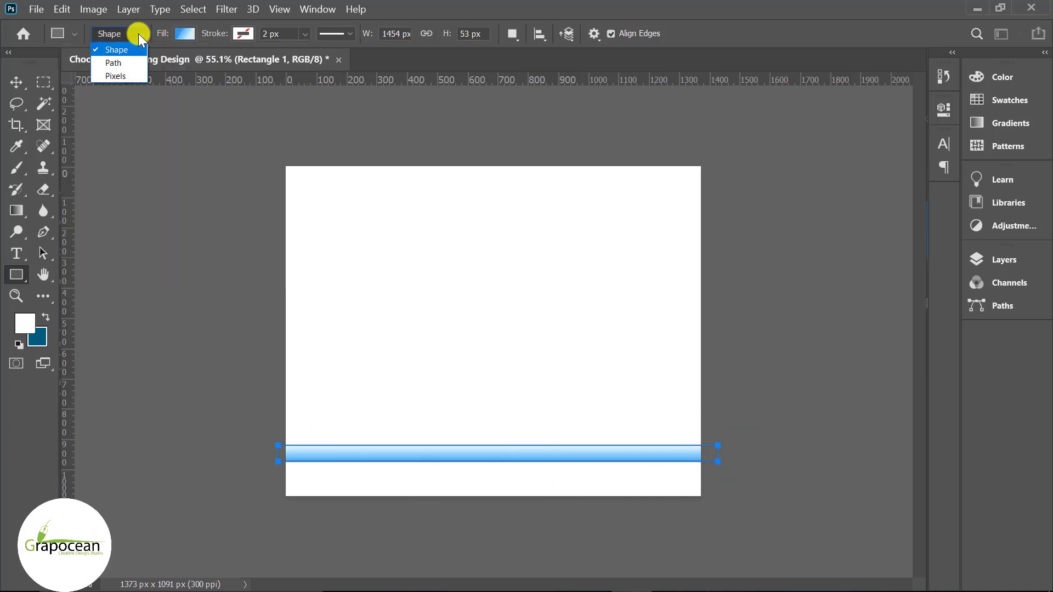
Give the rectangle a dark green gradient fill from the gradient presets
left_click(185, 33)
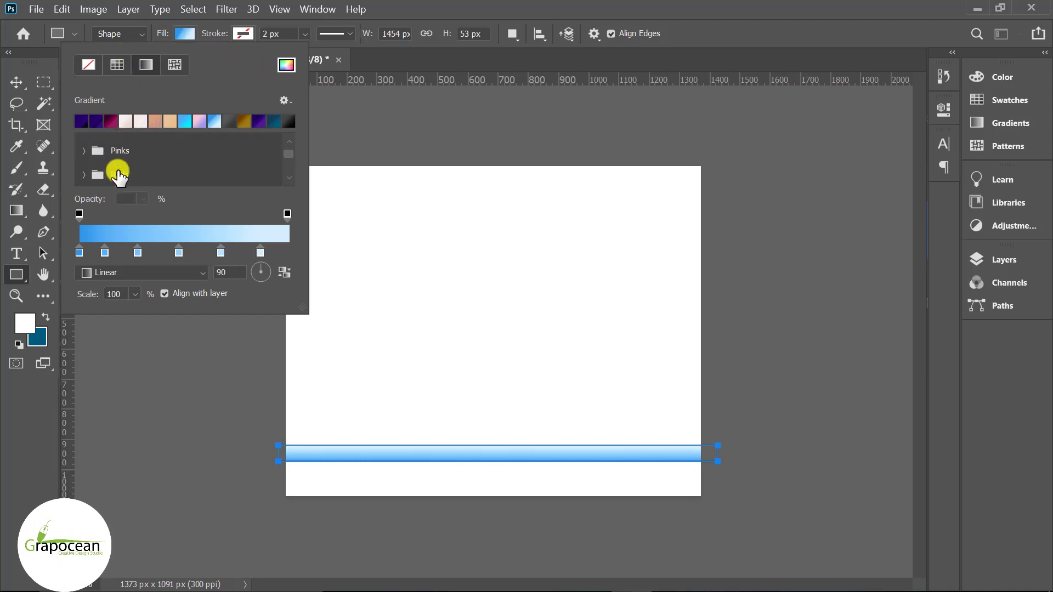
scroll(121, 173, "down", 2)
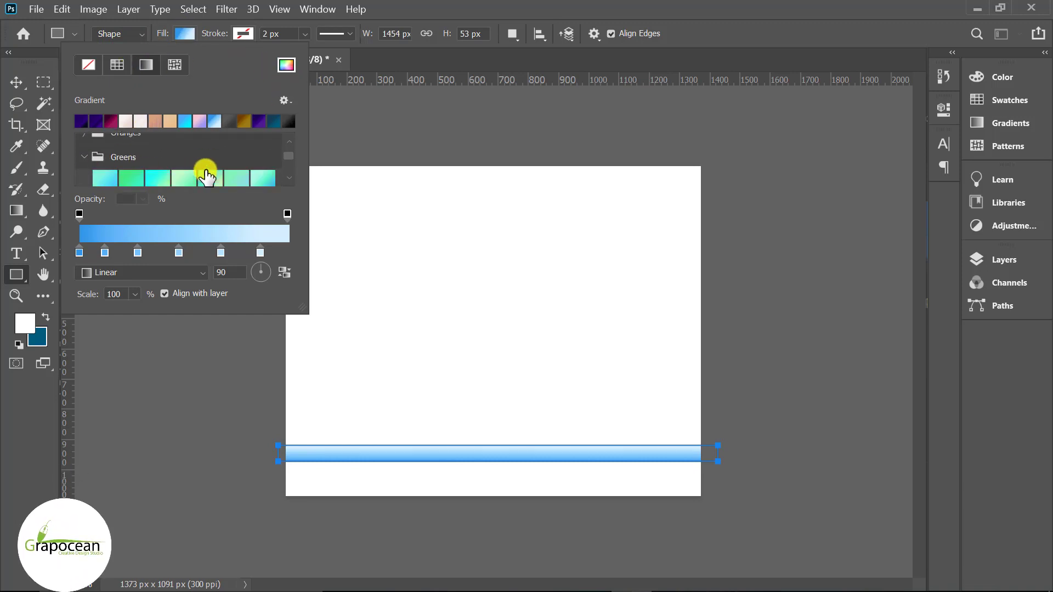
scroll(207, 176, "down", 2)
scroll(219, 172, "down", 2)
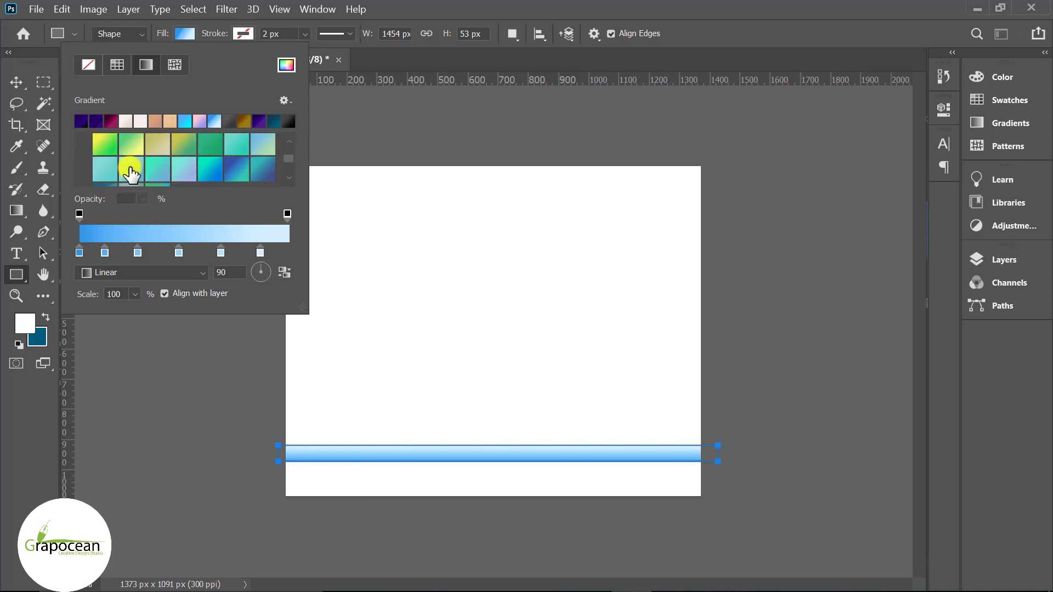
scroll(235, 169, "down", 2)
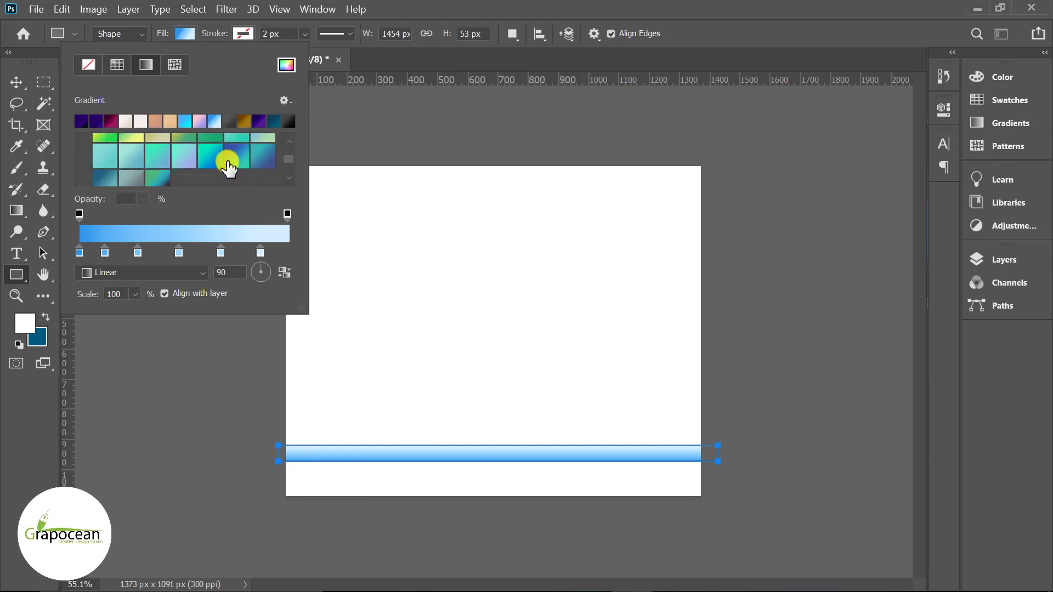
scroll(220, 161, "up", 1)
scroll(186, 164, "up", 1)
scroll(186, 163, "up", 1)
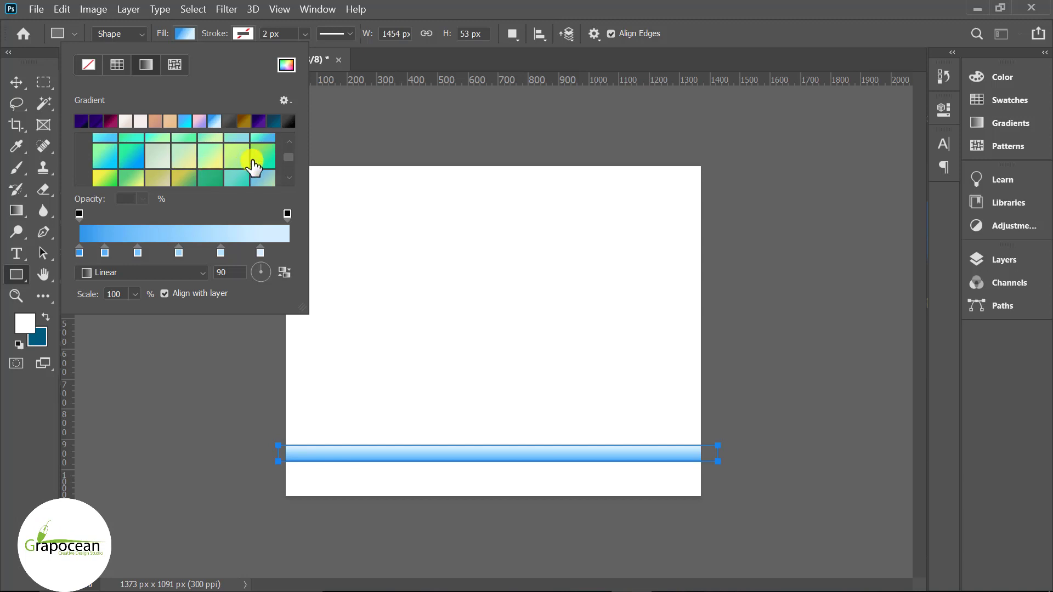
left_click(257, 157)
left_click(207, 178)
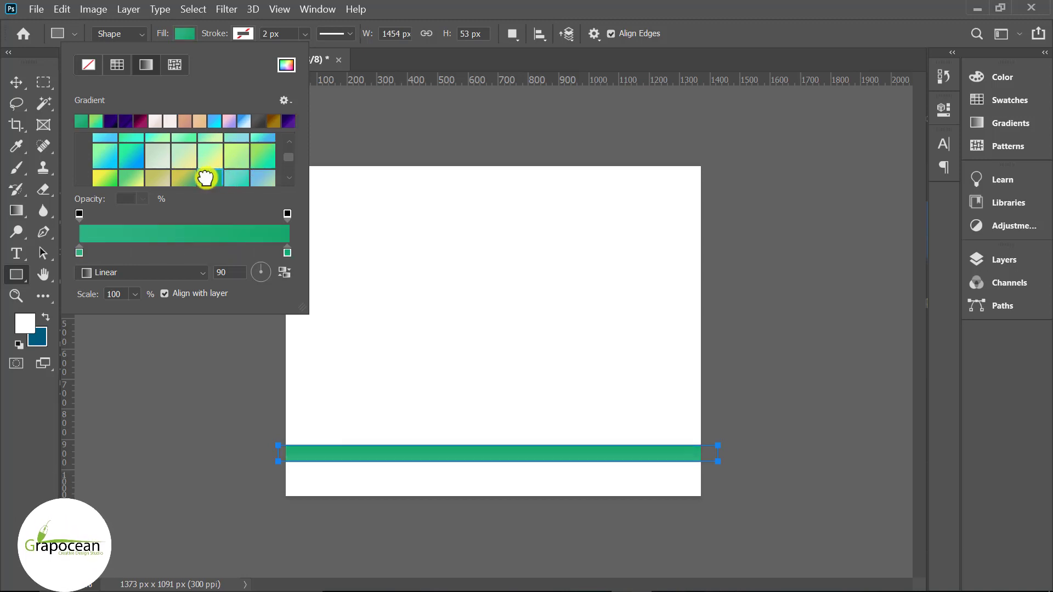
Thin the green bar and skew its right end upward into a taper
left_click(16, 82)
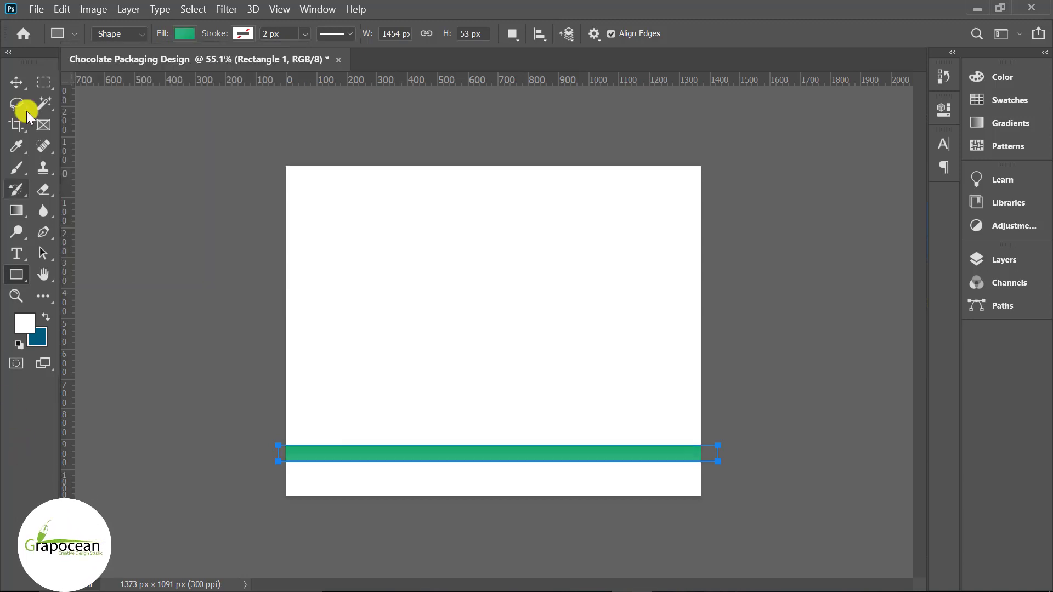
left_click_drag(494, 468, 498, 456)
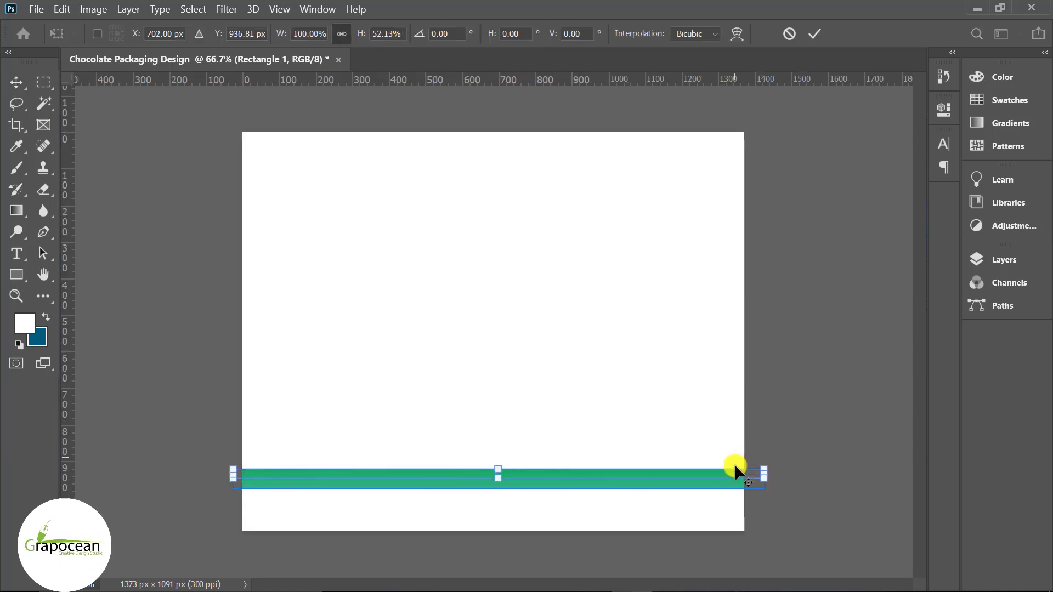
scroll(734, 462, "up", 2)
left_click_drag(827, 516, 827, 502)
scroll(370, 289, "down", 1)
scroll(370, 289, "down", 1)
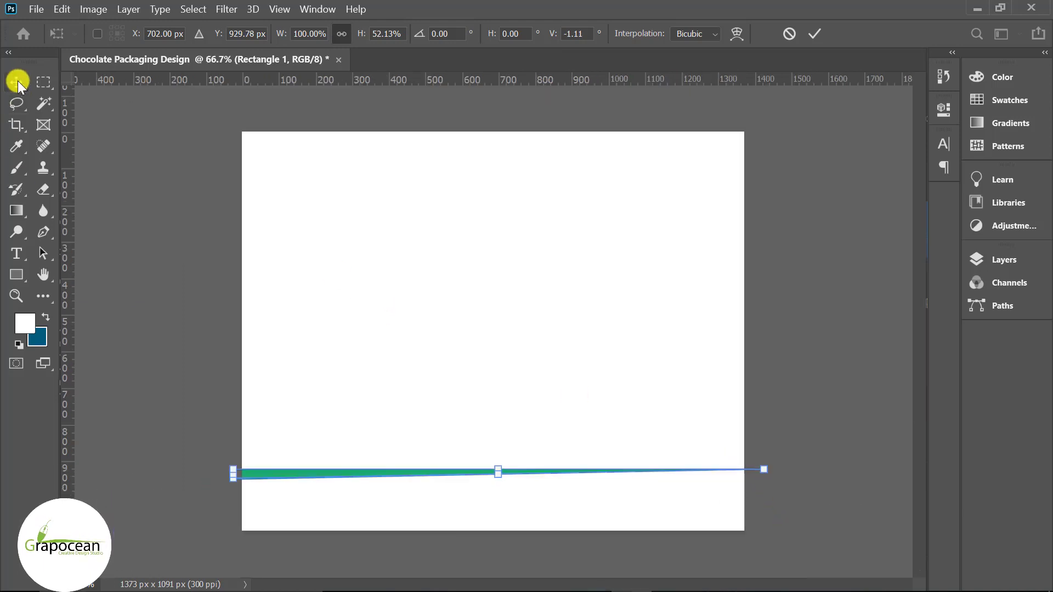
left_click(16, 82)
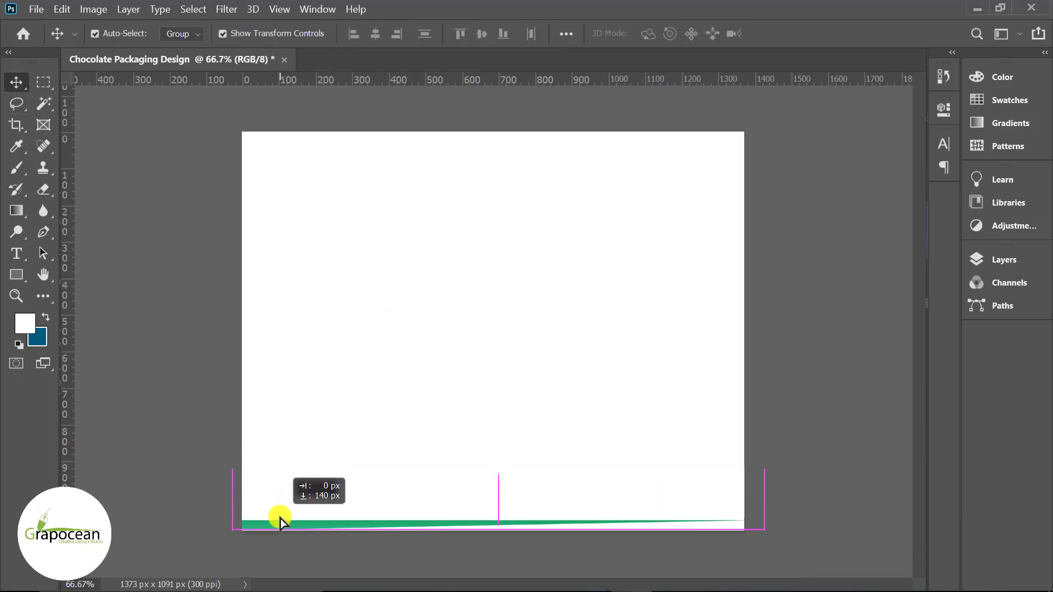
Move the green bar to the canvas bottom and squash it to about 12 px tall
left_click_drag(280, 474, 281, 519)
scroll(492, 546, "up", 1)
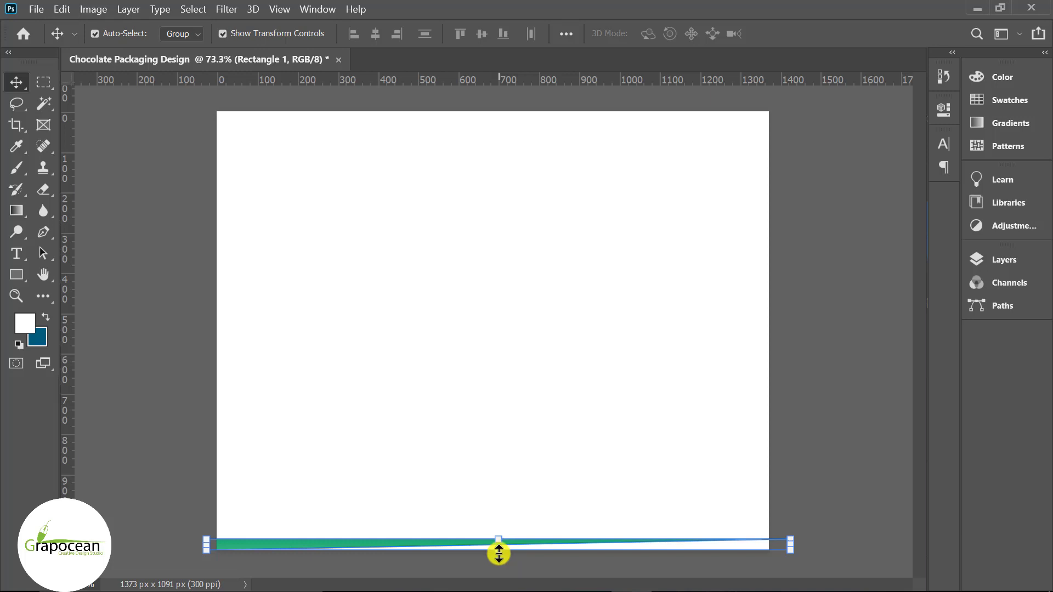
left_click_drag(498, 550, 499, 547)
left_click(17, 83)
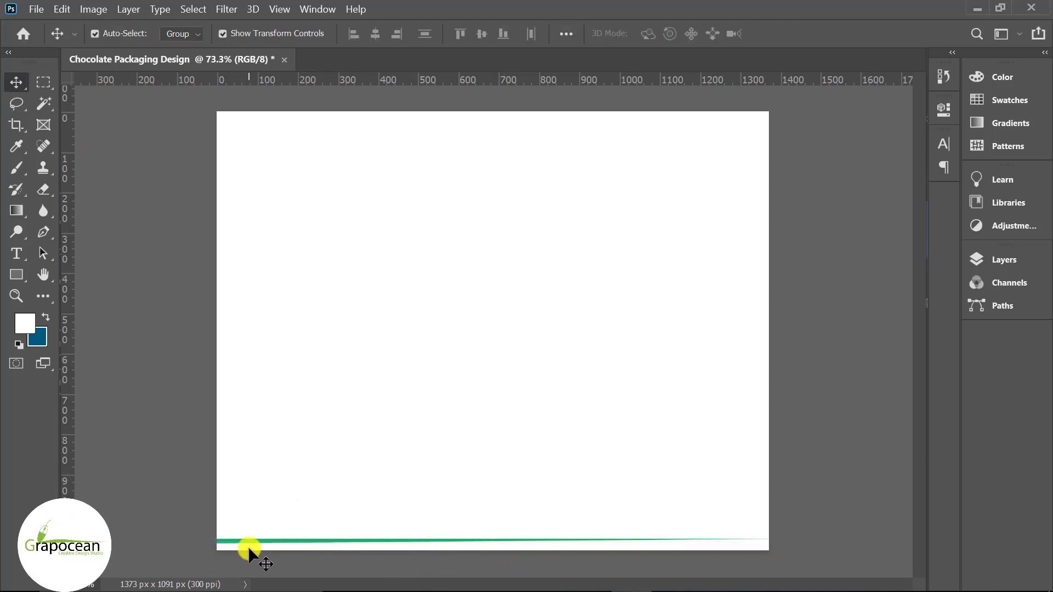
Alt-drag copies of the stripe upward, then duplicate the whole group to build a stacked band
scroll(244, 554, "up", 2)
left_click_drag(244, 564, 243, 555)
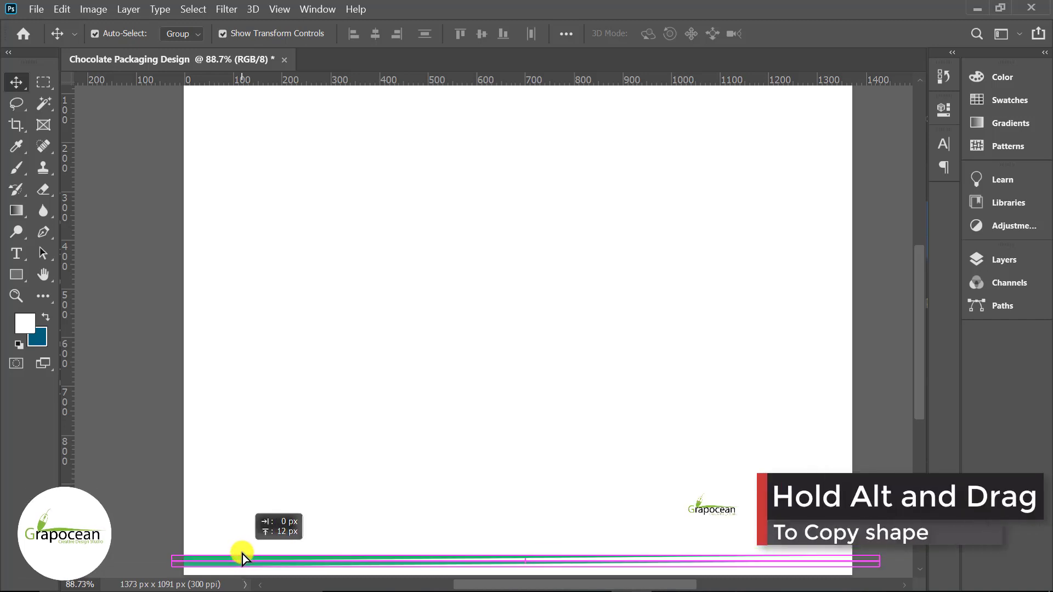
scroll(525, 457, "down", 2)
scroll(396, 491, "up", 2)
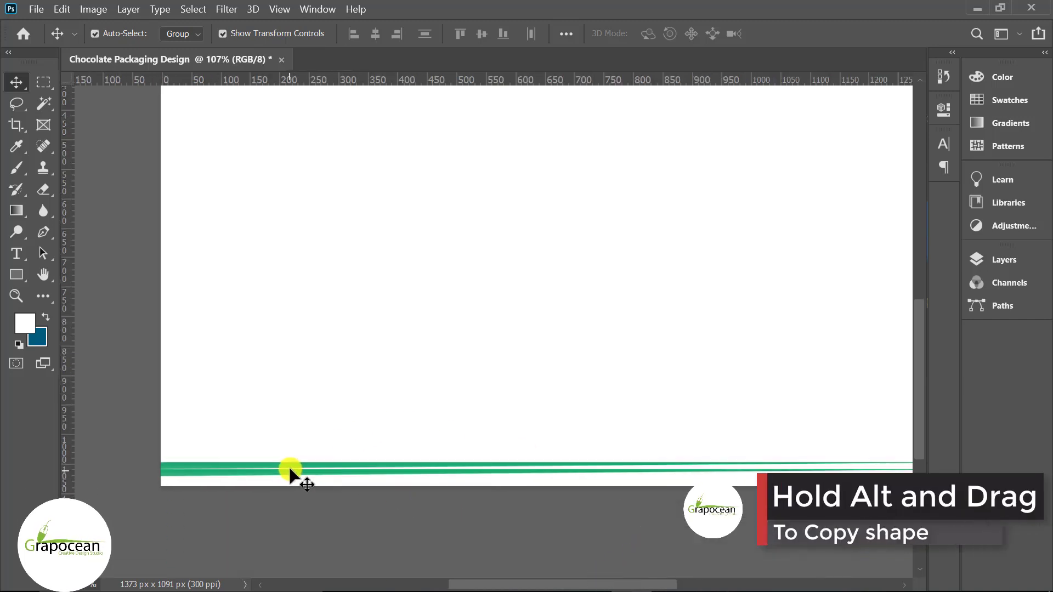
left_click_drag(294, 466, 296, 455)
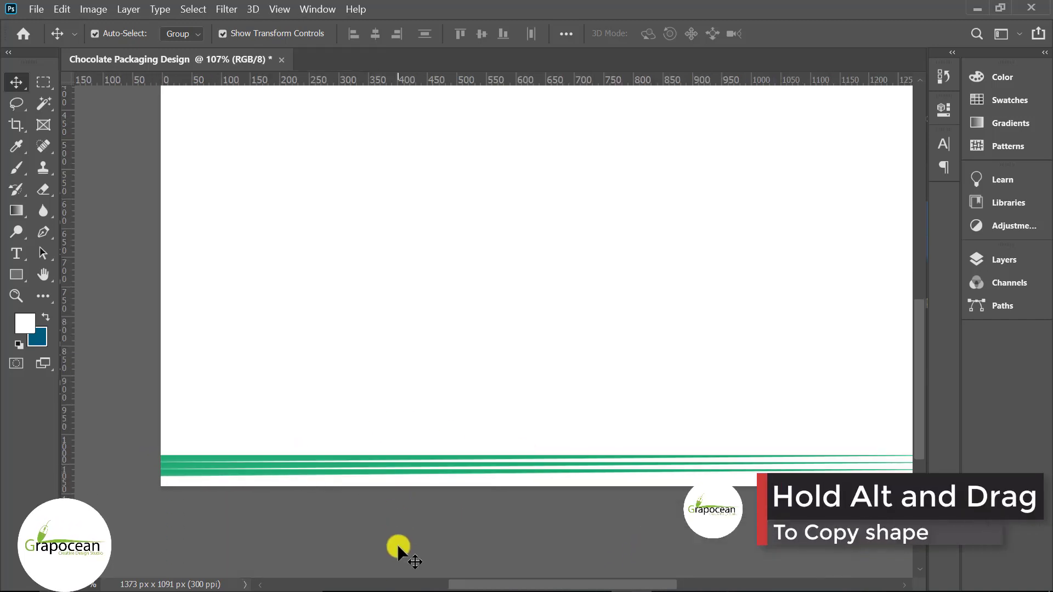
scroll(390, 506, "down", 3)
scroll(413, 502, "down", 1)
left_click(306, 518, "ctrl")
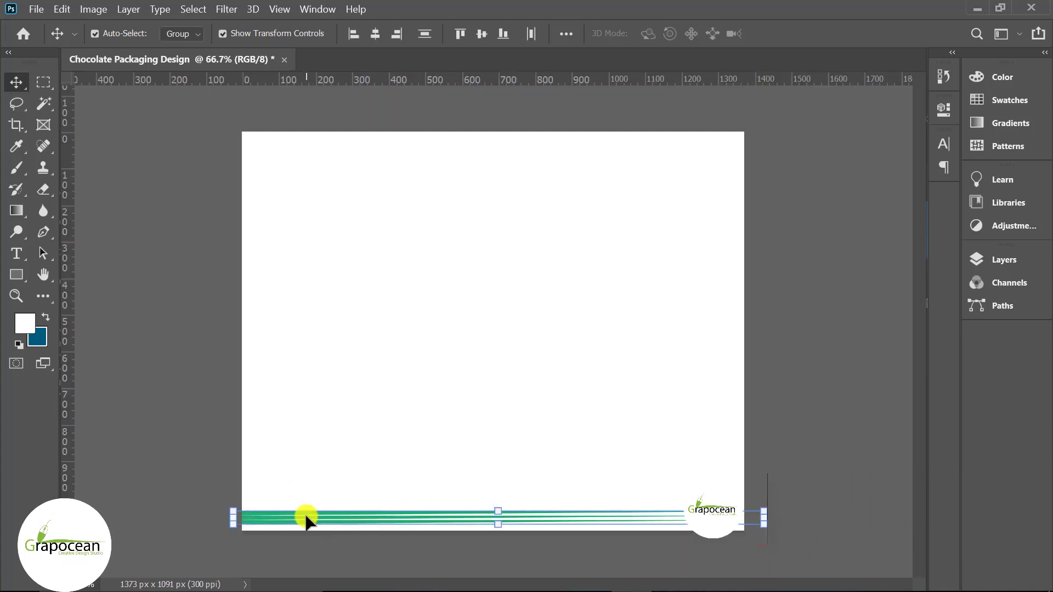
left_click_drag(302, 507, 303, 502)
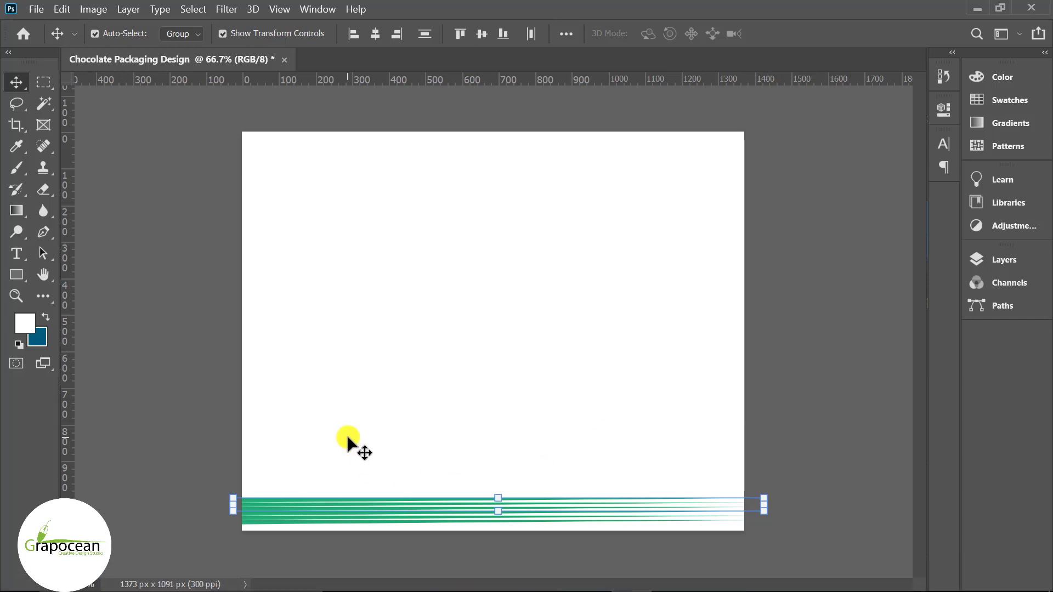
left_click_drag(346, 433, 405, 531)
mouse_move(299, 500)
left_mouse_down()
mouse_move(327, 425)
mouse_move(310, 431)
left_mouse_up()
Stack two more copies of the stripe block above the originals
scroll(321, 427, "up", 1)
scroll(493, 340, "down", 3)
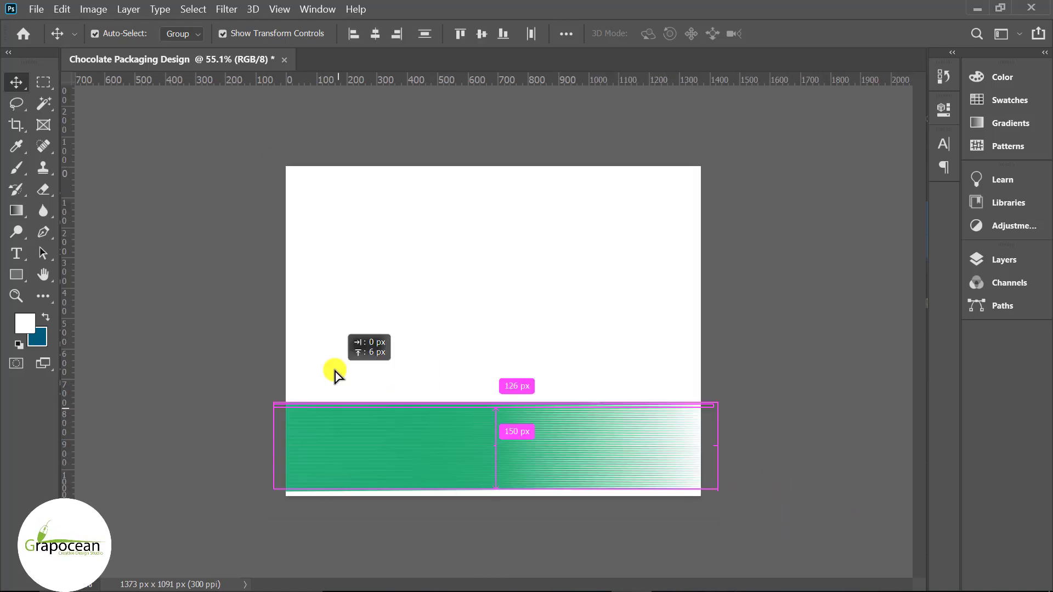
left_click_drag(336, 369, 336, 324)
scroll(317, 402, "up", 3)
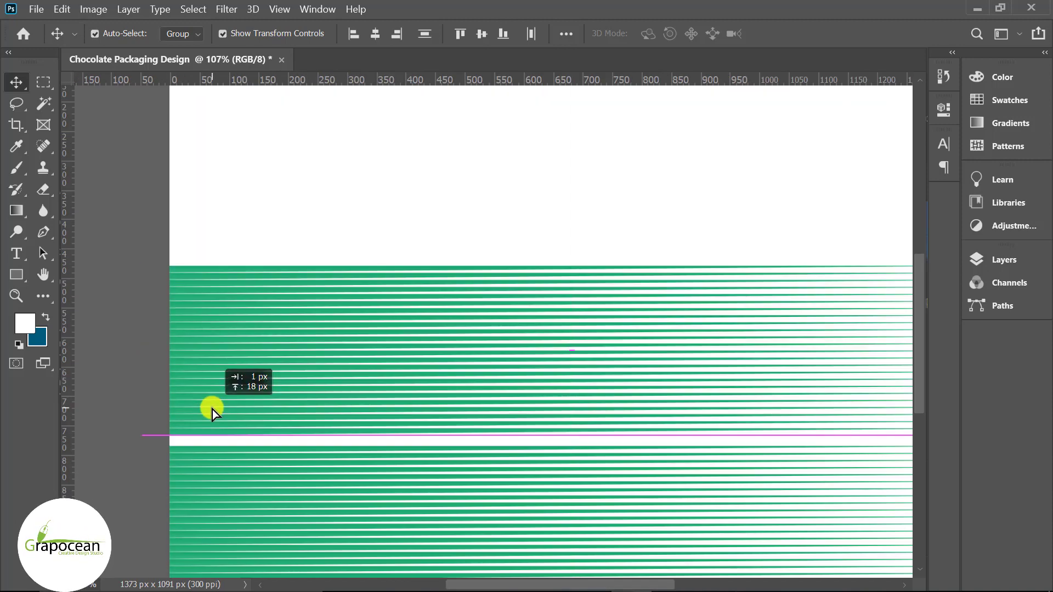
left_click_drag(212, 409, 212, 406)
scroll(117, 310, "down", 3)
key("ctrl+e")
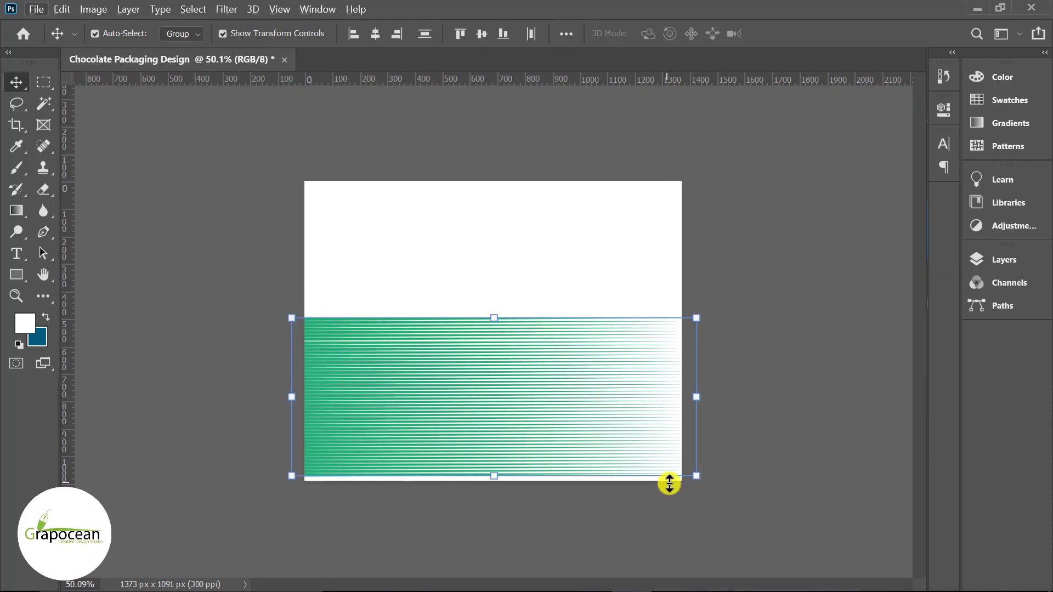
Narrow the bars to about half the canvas width and duplicate them into the top half
key("ctrl+t")
mouse_move(696, 397)
left_mouse_down()
mouse_move(472, 409)
mouse_move(480, 415)
left_mouse_up()
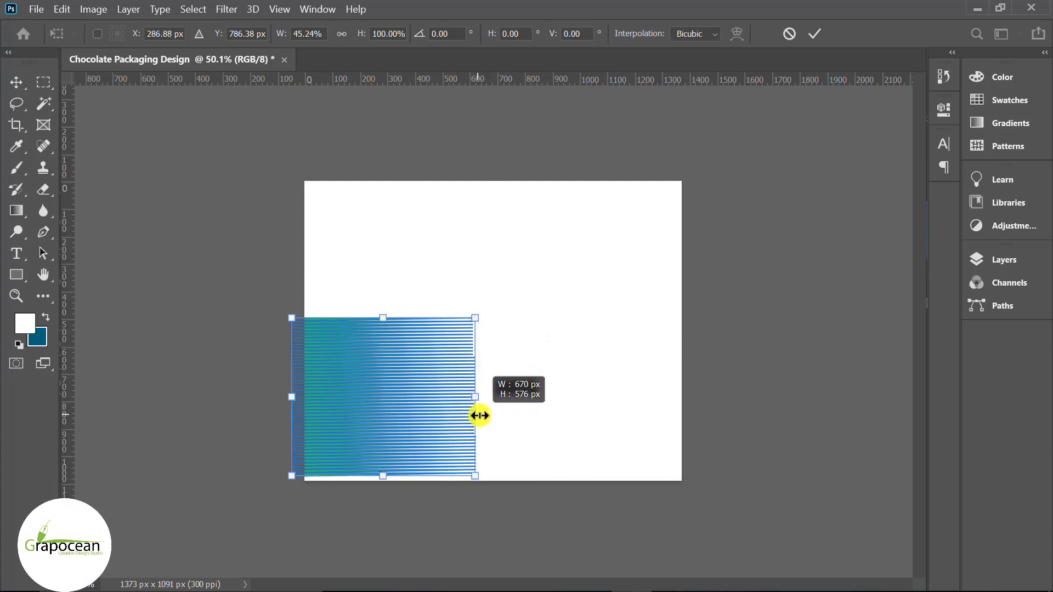
left_click(814, 33)
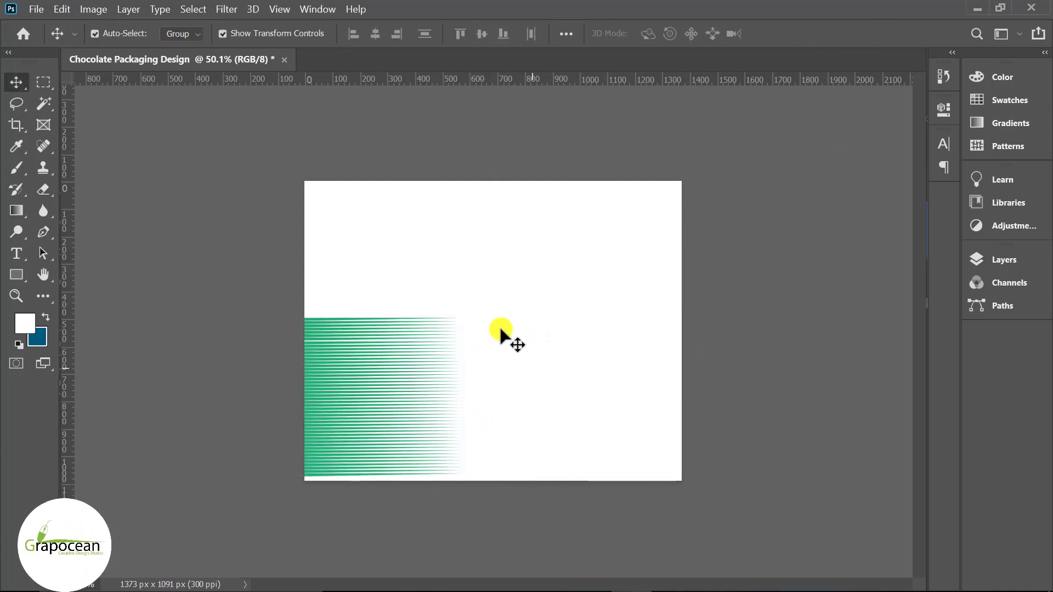
left_click(346, 378)
left_click_drag(347, 395, 349, 233)
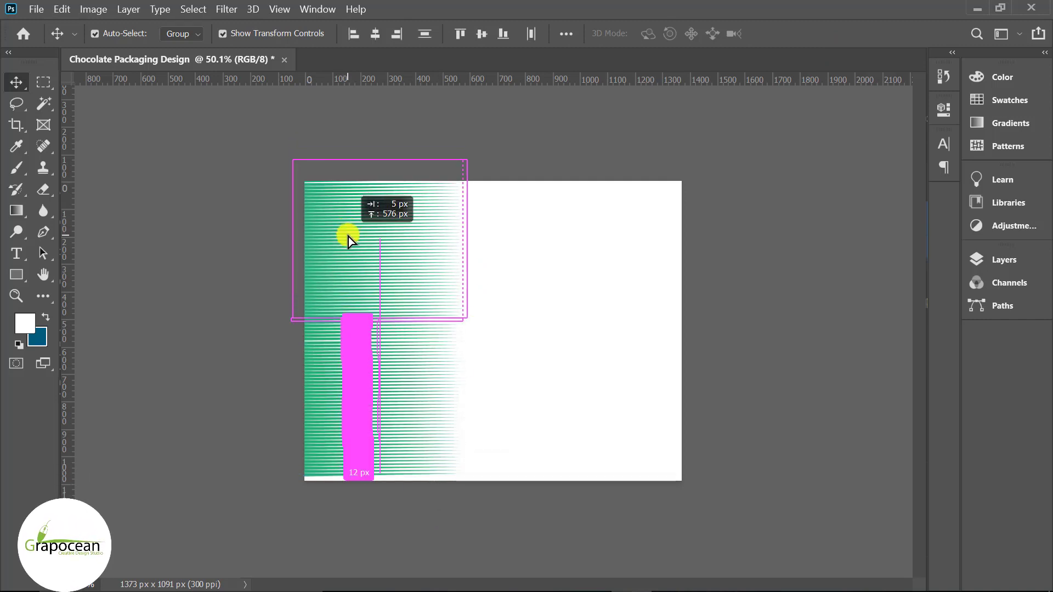
left_click_drag(349, 233, 348, 233)
Align the copied stripes with the lower ones and move the block to the left edge
scroll(329, 313, "up", 2)
scroll(165, 291, "up", 2)
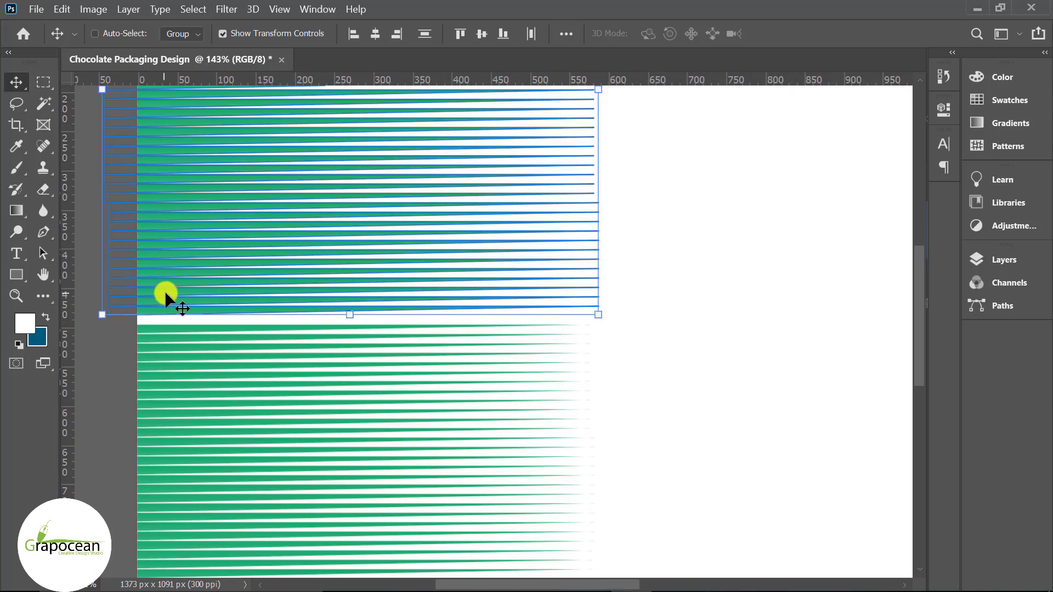
scroll(164, 290, "up", 1)
left_click_drag(178, 327, 178, 332)
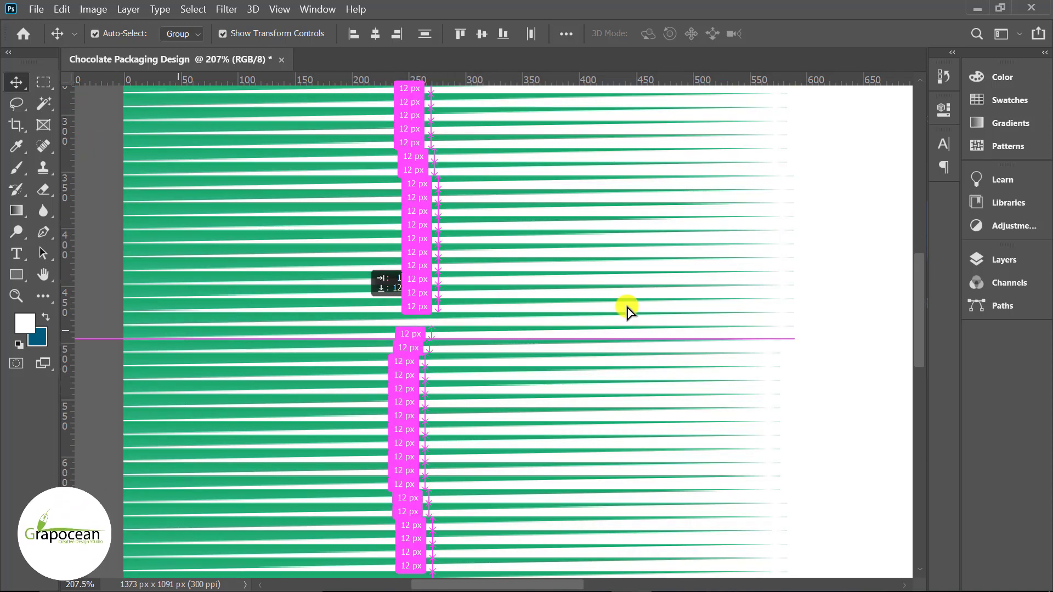
scroll(595, 268, "down", 1)
scroll(331, 195, "down", 1)
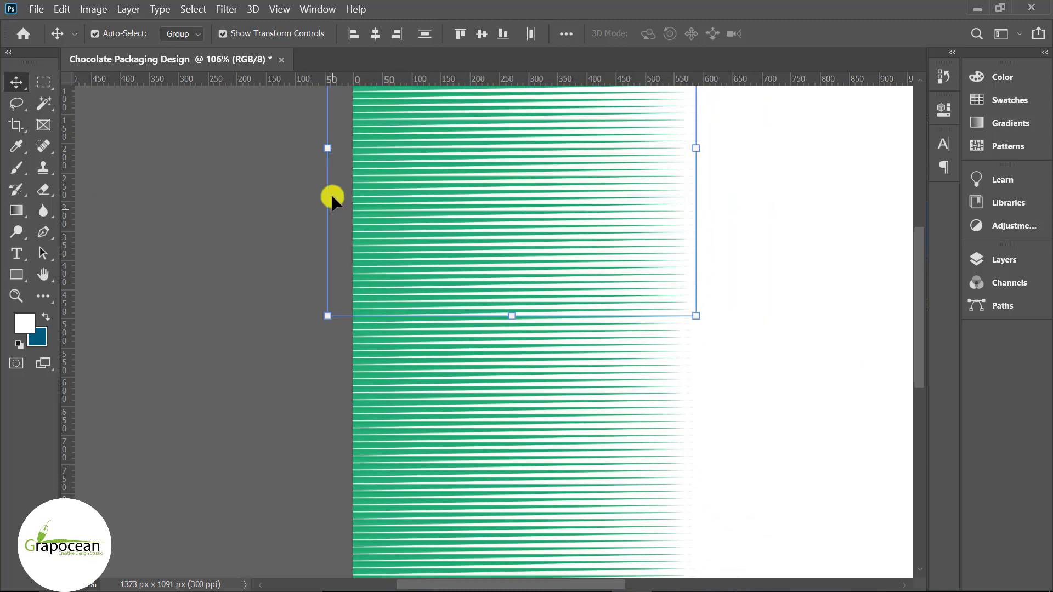
scroll(351, 214, "up", 1)
scroll(233, 277, "down", 1)
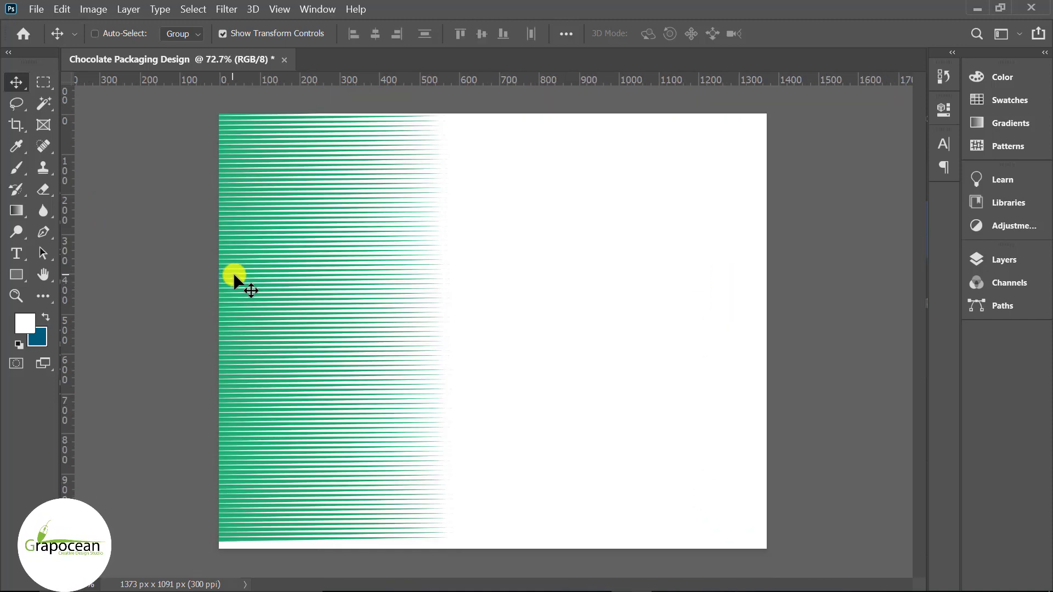
scroll(282, 282, "down", 1)
scroll(362, 362, "up", 2)
scroll(559, 373, "up", 1)
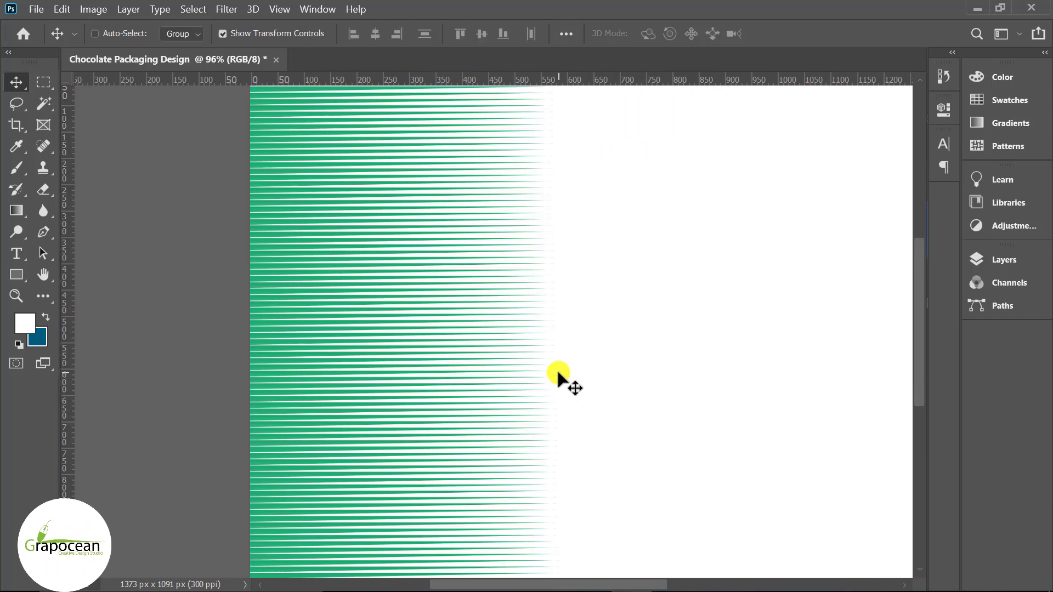
scroll(418, 482, "down", 2)
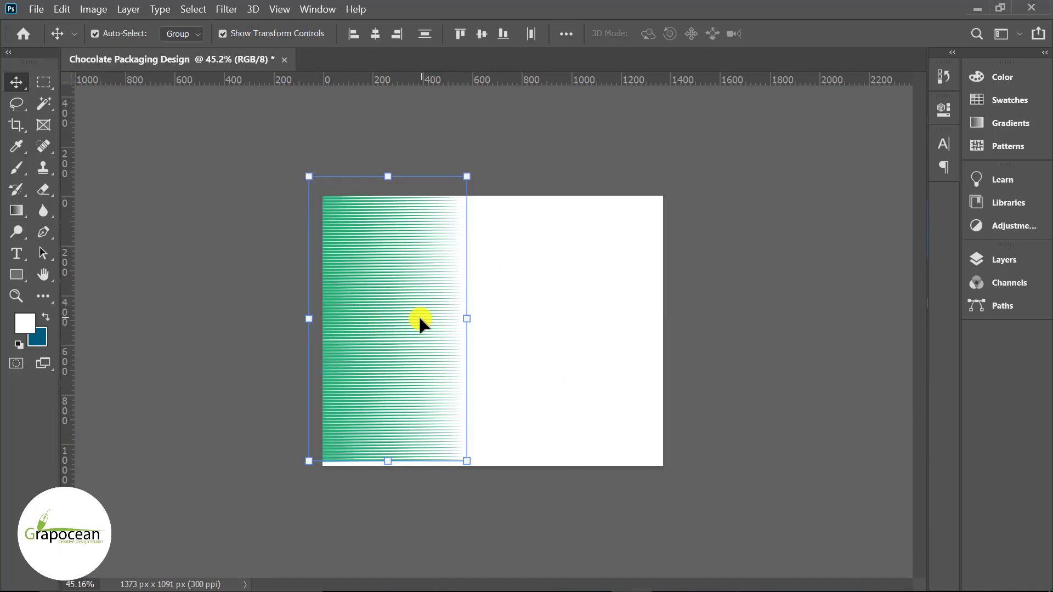
left_click_drag(393, 327, 364, 341)
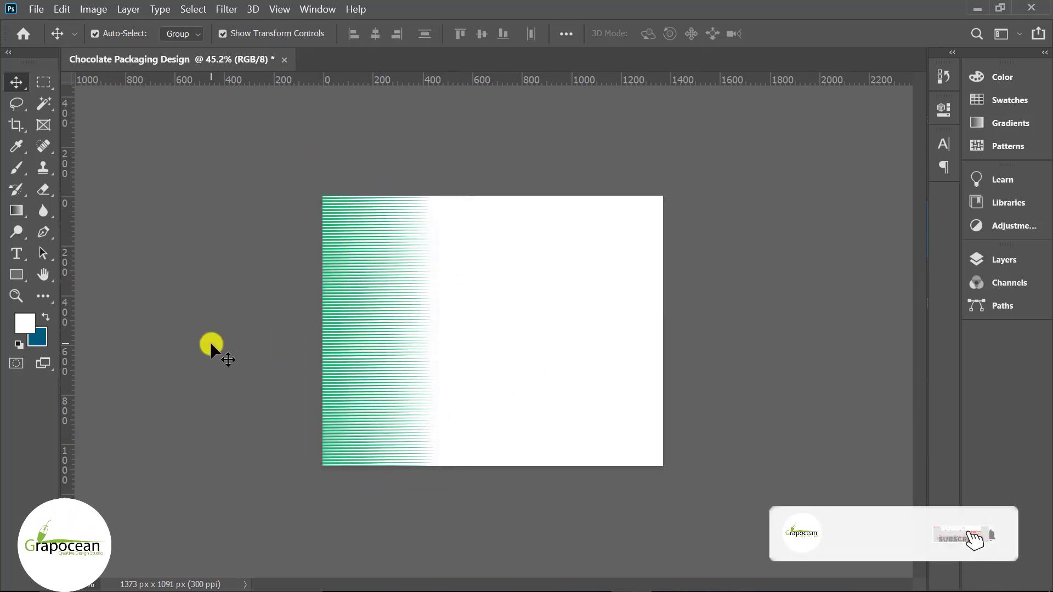
Convert the selected stripe layers into a single smart object
left_click(353, 430)
left_click(981, 259)
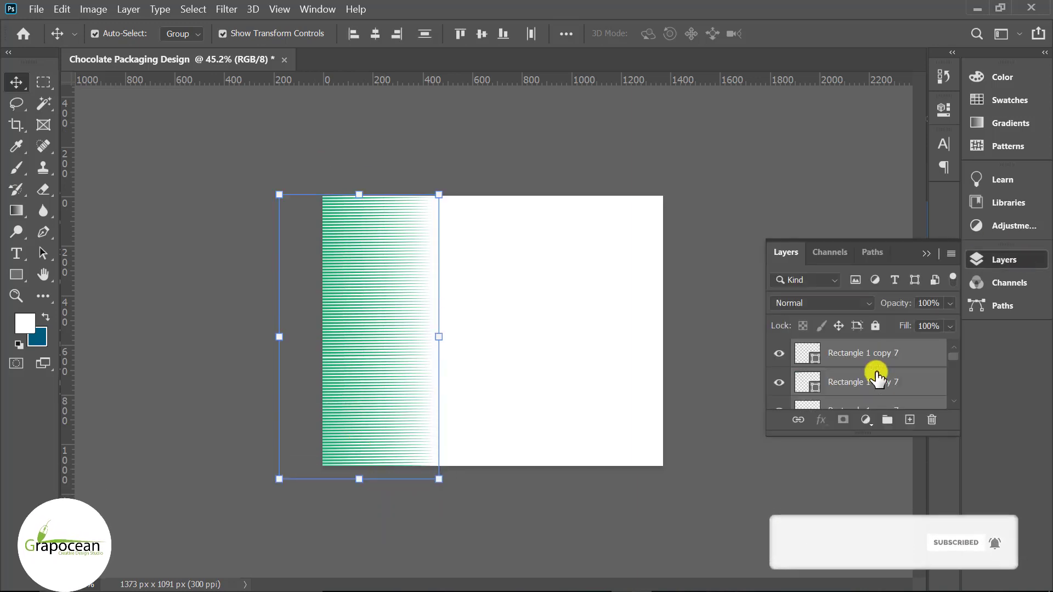
right_click(885, 356)
left_click(719, 237)
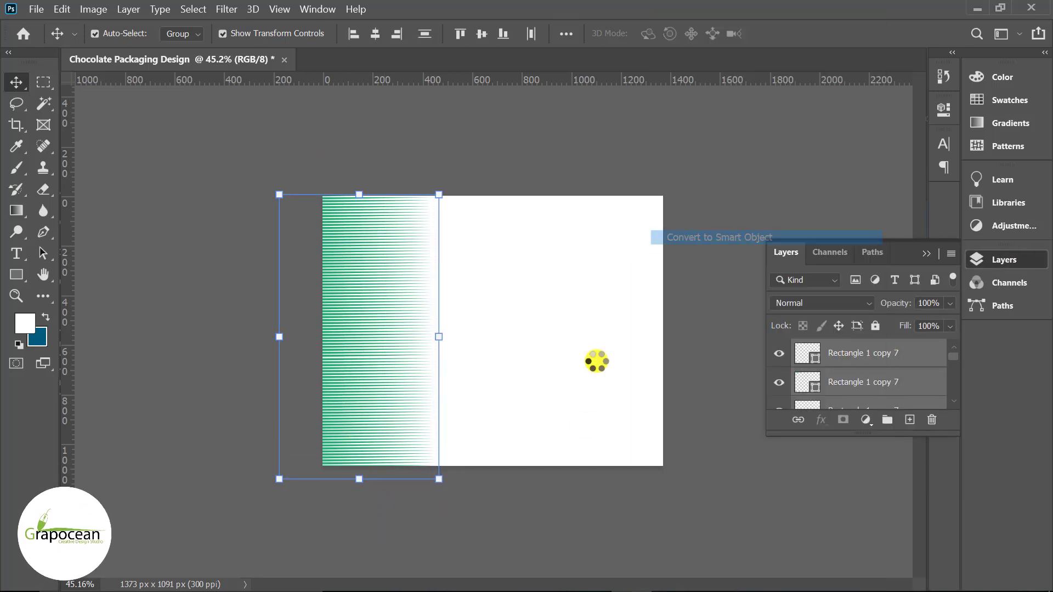
left_click(779, 353)
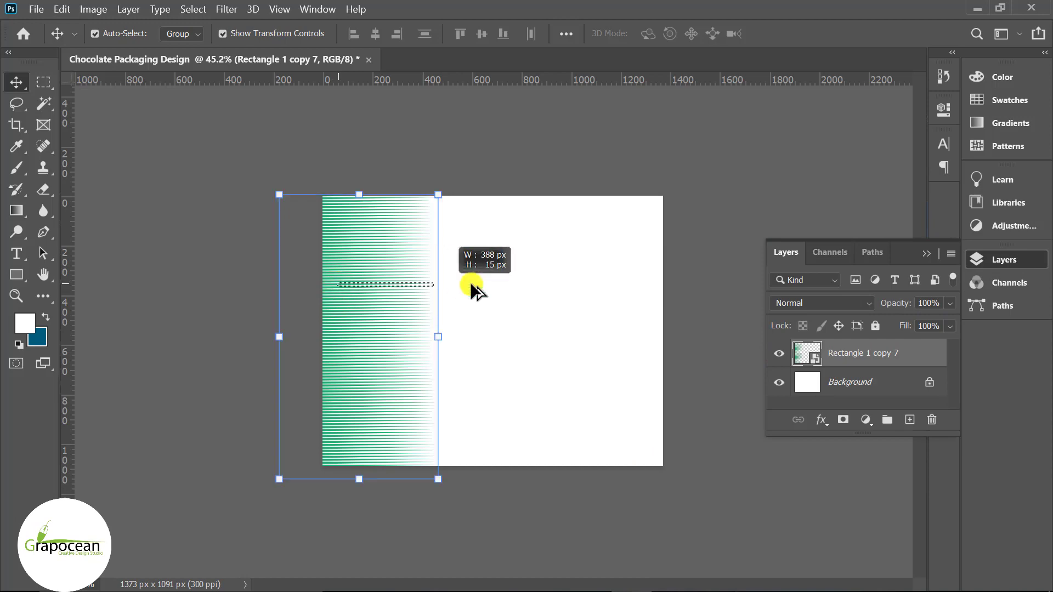
Duplicate the stripes, rotate the copy 180°, and place it along the right edge
left_click_drag(476, 290, 385, 299)
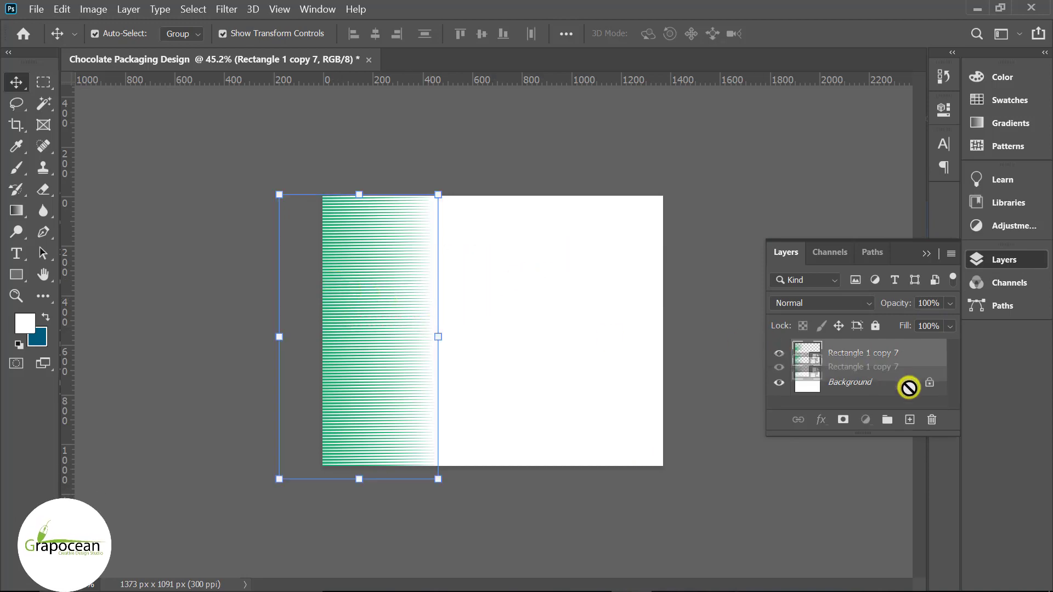
key("ctrl+j")
key("ctrl+t")
mouse_move(482, 208)
left_mouse_down()
mouse_move(498, 287)
mouse_move(254, 471)
left_mouse_up()
left_click_drag(406, 371, 657, 363)
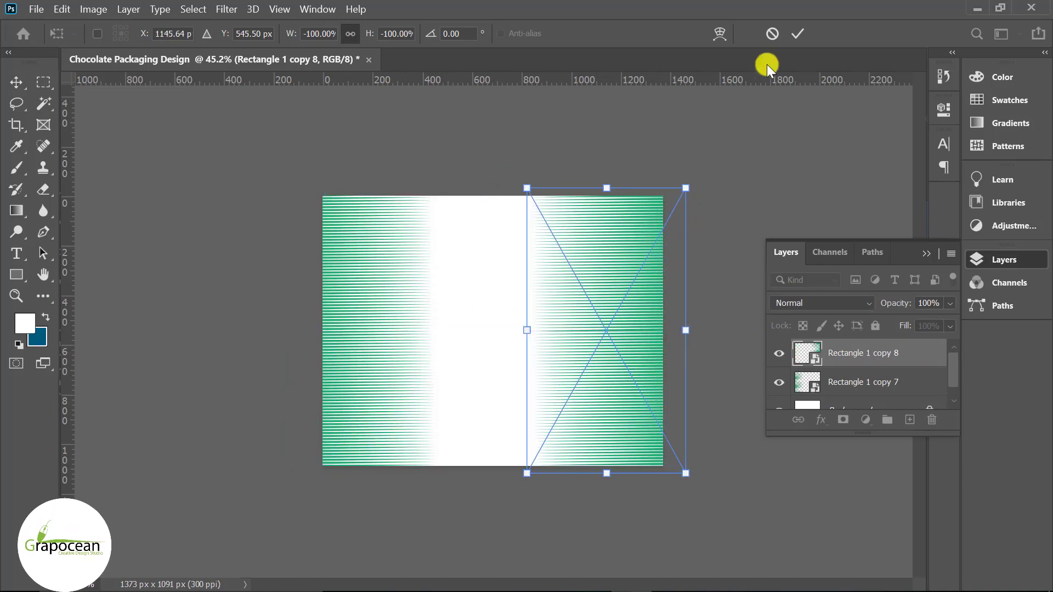
mouse_move(673, 324)
left_mouse_down()
mouse_move(692, 325)
mouse_move(671, 327)
left_mouse_up()
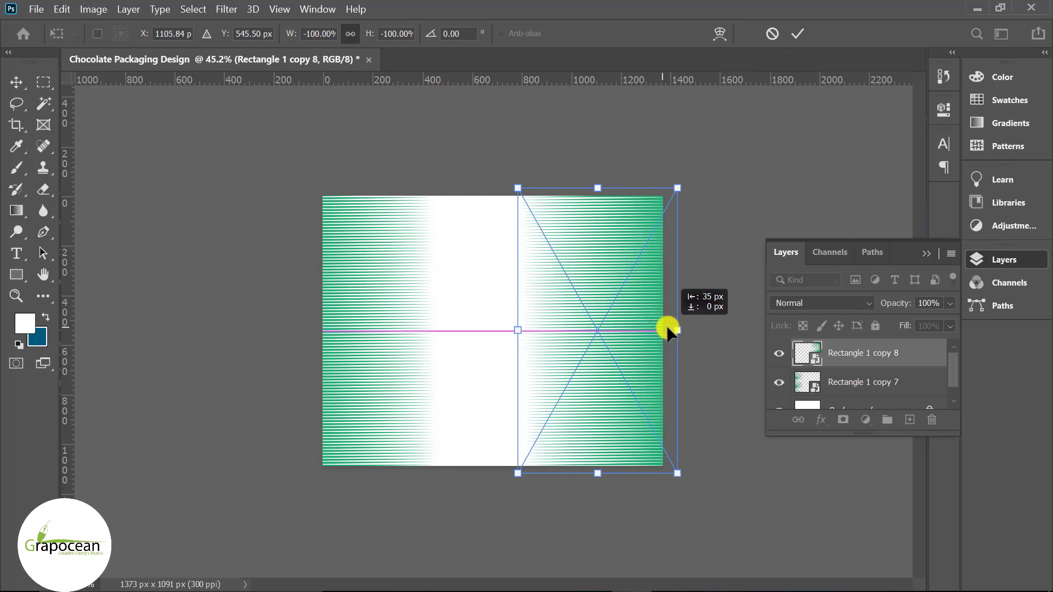
left_click(797, 33)
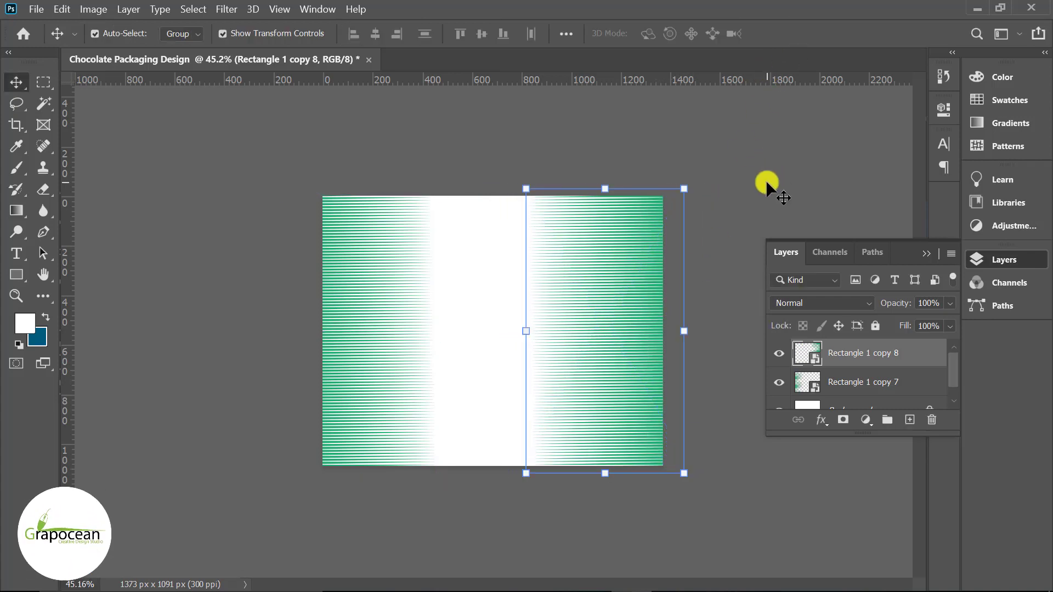
left_click(769, 188)
Reposition the left stripes along the left edge, keeping their original width
left_click(361, 340)
mouse_move(362, 340)
left_mouse_down()
mouse_move(409, 340)
mouse_move(398, 337)
left_mouse_up()
key("ctrl+t")
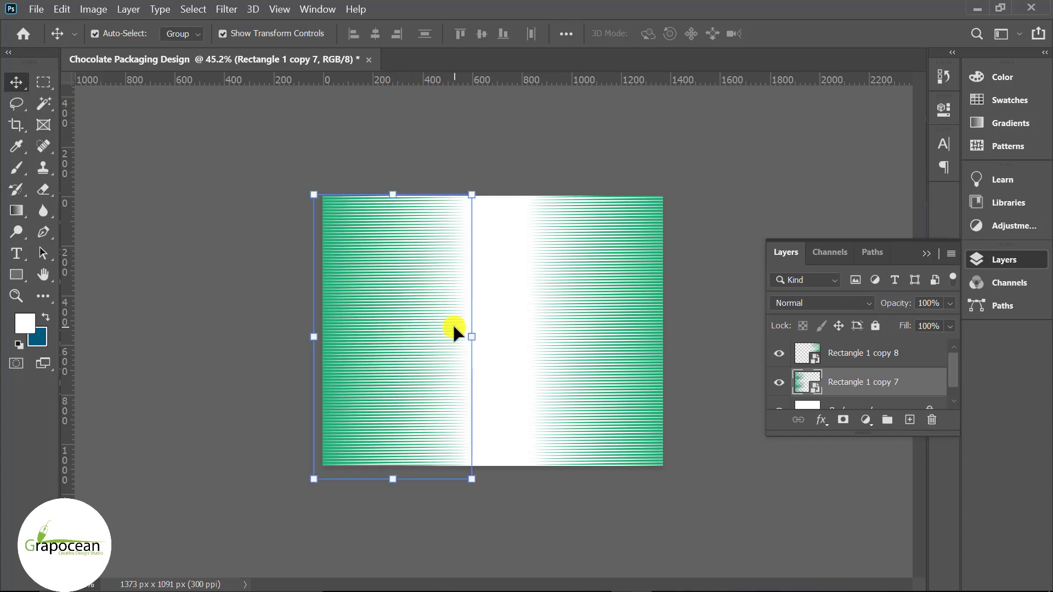
left_click_drag(482, 336, 496, 339)
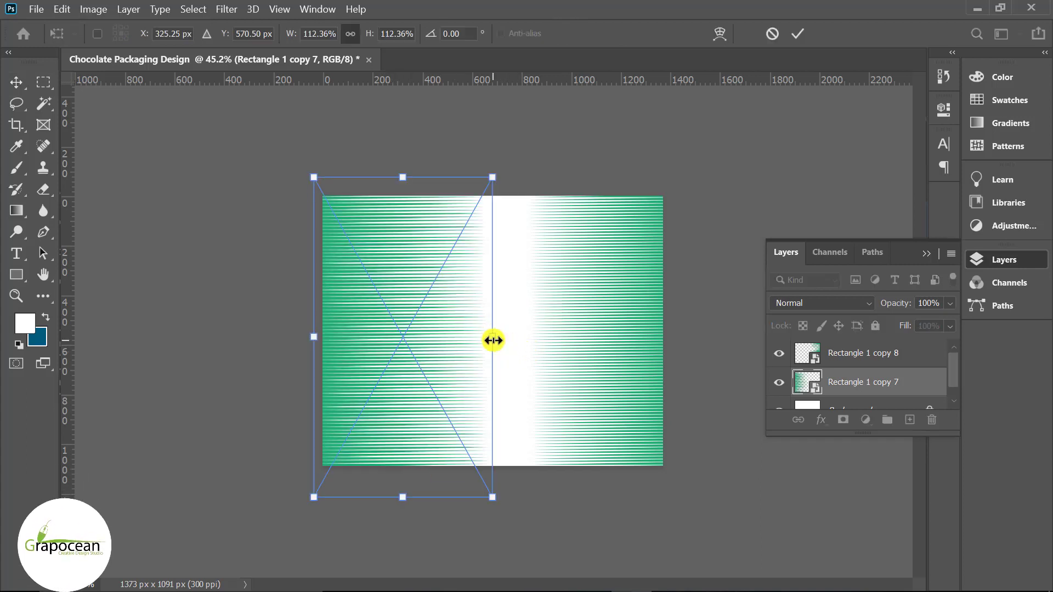
key("ctrl+z")
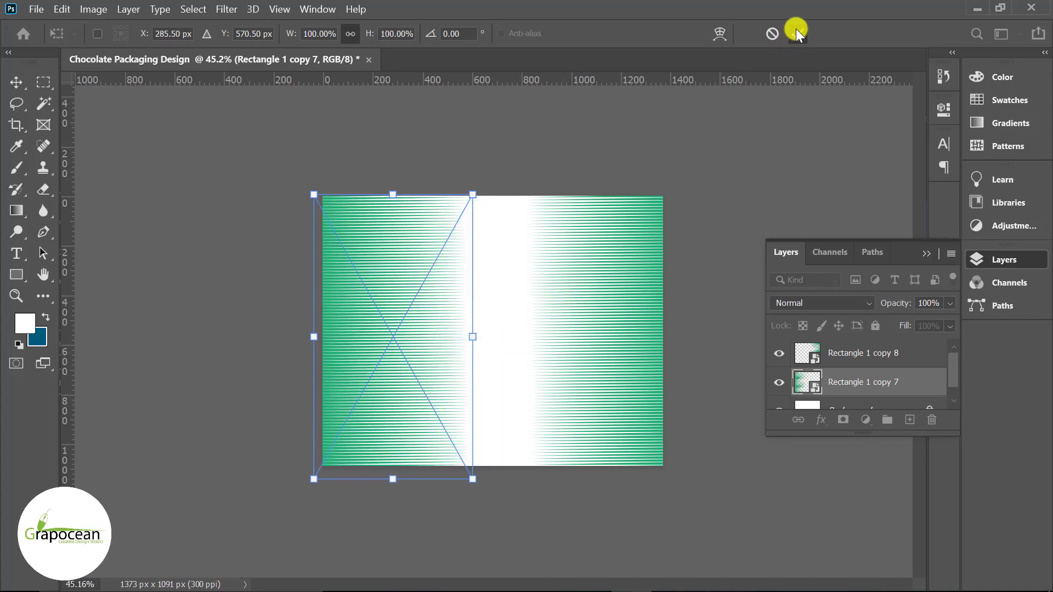
left_click(796, 34)
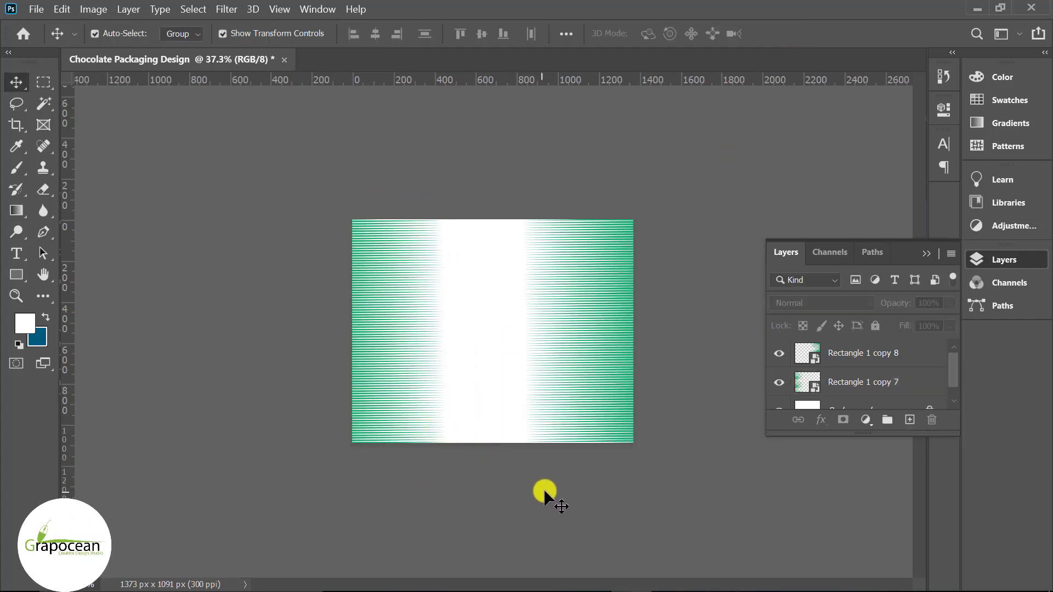
Tilt and enlarge the right stripes slightly, snapping them to the right edge
left_click_drag(563, 358, 576, 358)
left_click(590, 500)
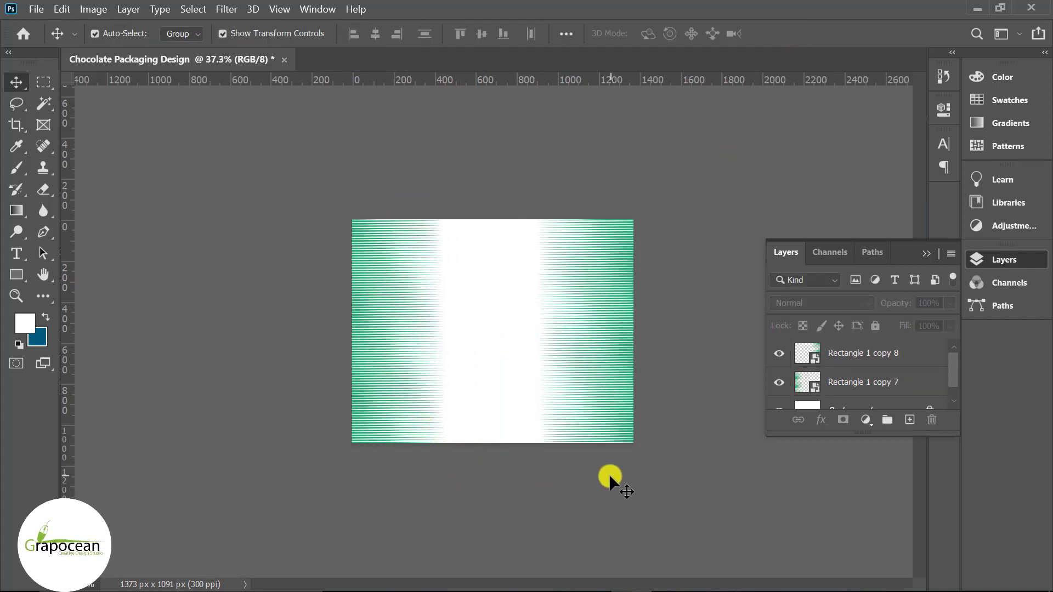
left_click_drag(609, 473, 576, 169)
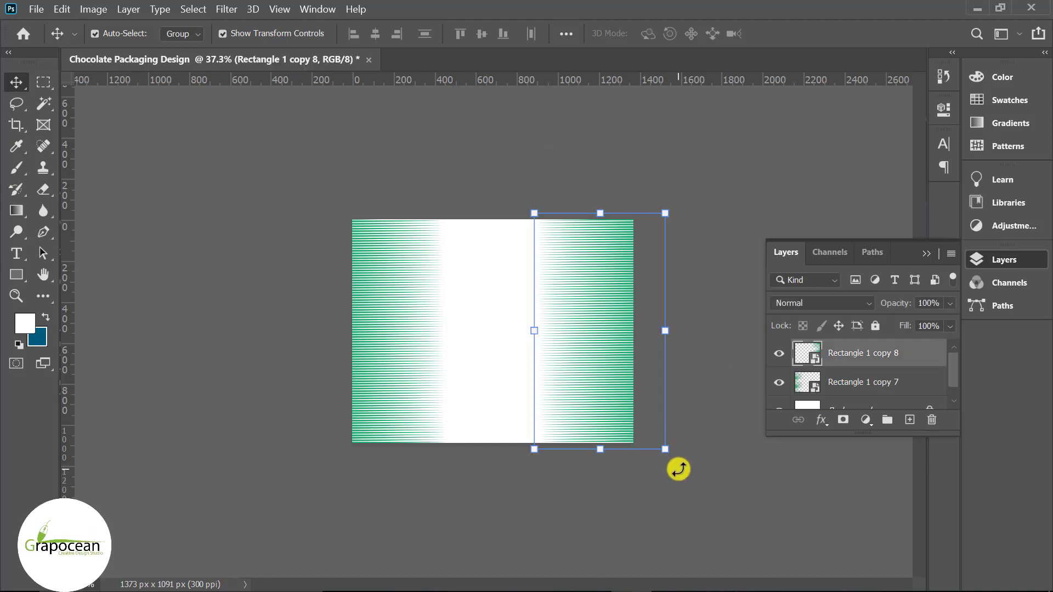
mouse_move(677, 465)
left_mouse_down()
mouse_move(707, 455)
mouse_move(698, 446)
left_mouse_up()
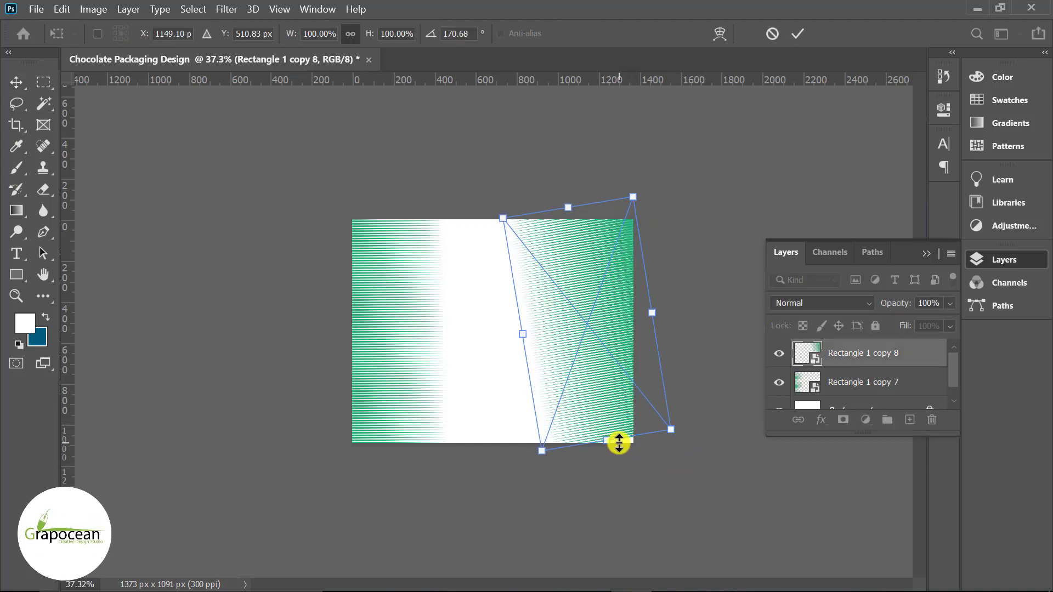
mouse_move(614, 442)
left_mouse_down()
mouse_move(635, 484)
mouse_move(611, 422)
left_mouse_up()
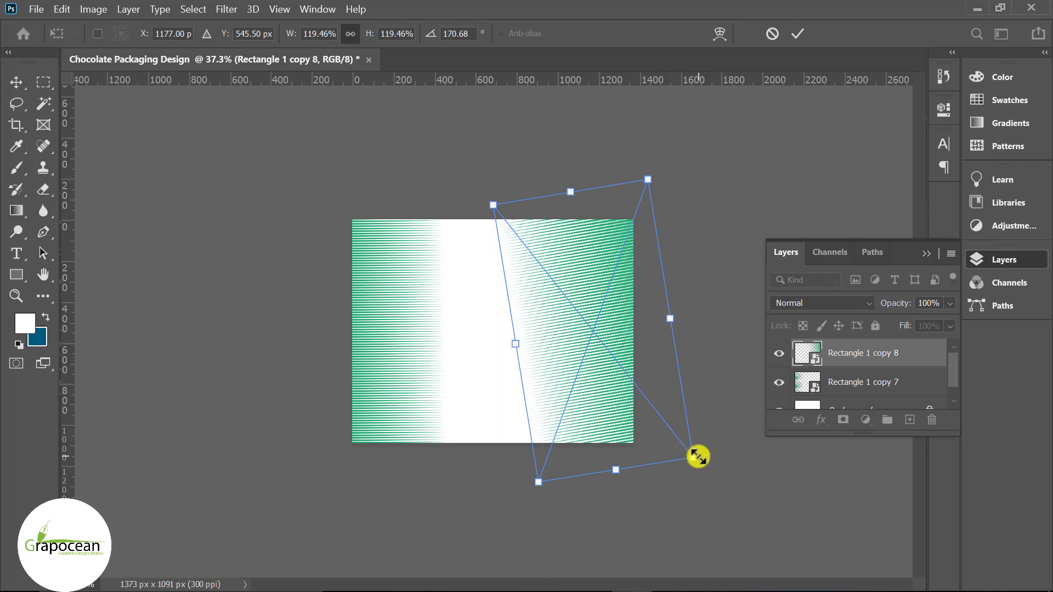
left_click_drag(698, 456, 707, 466)
left_click_drag(672, 406, 631, 405)
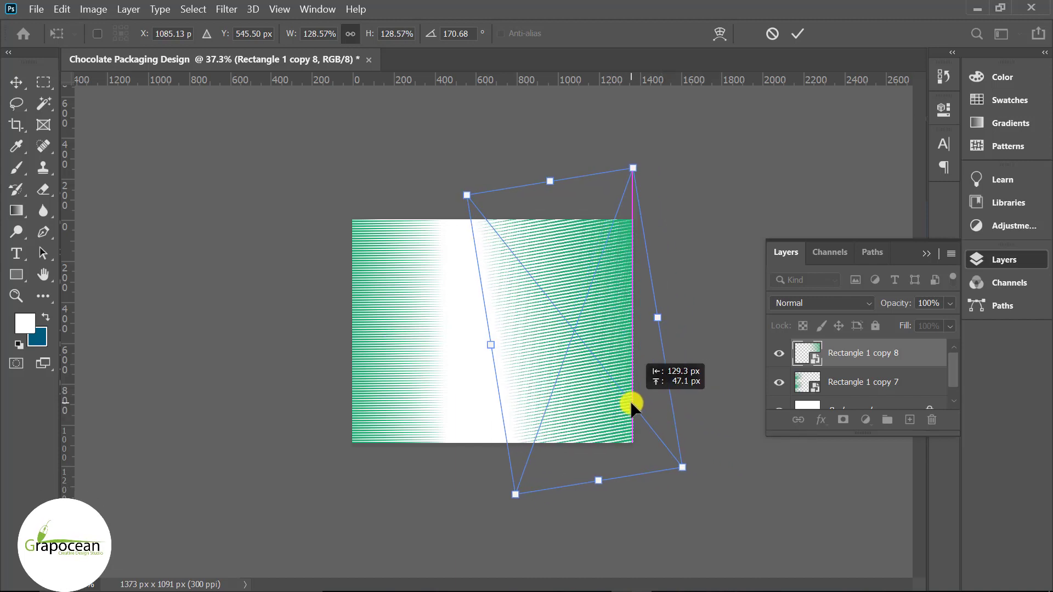
left_click(797, 33)
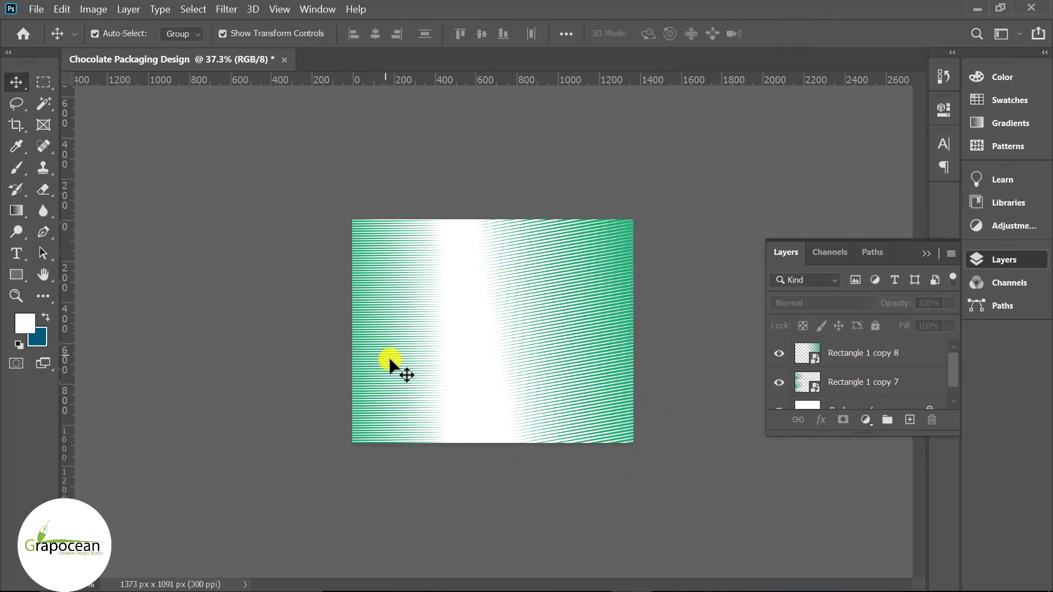
Tilt and enlarge the left stripes to match the right side
left_click_drag(389, 361, 421, 378)
left_click_drag(464, 469, 514, 467)
left_click_drag(409, 453, 426, 480)
mouse_move(384, 404)
left_mouse_down()
mouse_move(393, 406)
mouse_move(366, 405)
left_mouse_up()
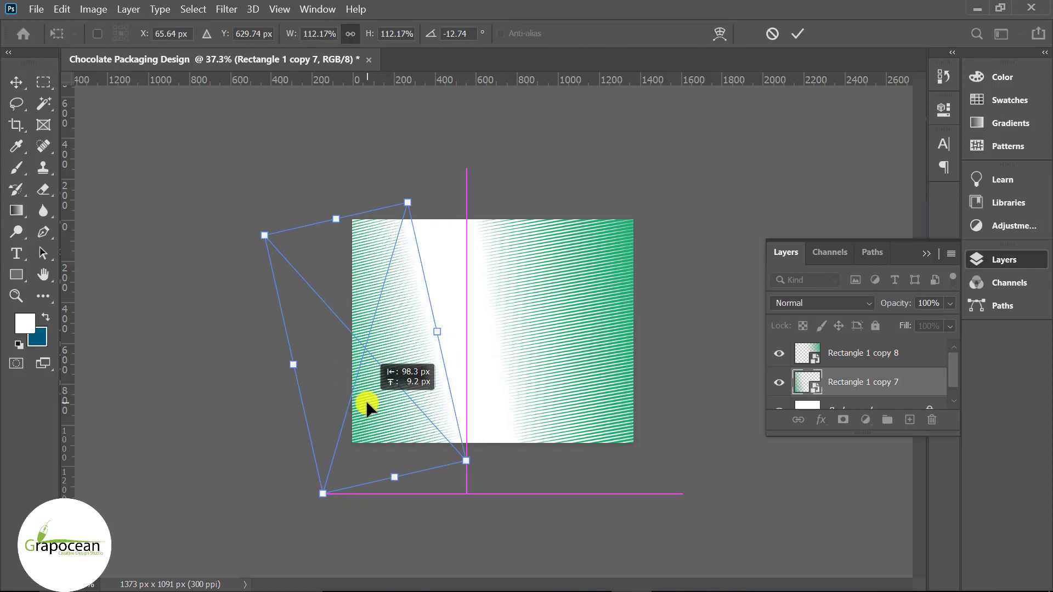
left_click_drag(469, 462, 486, 477)
left_click_drag(402, 438, 396, 439)
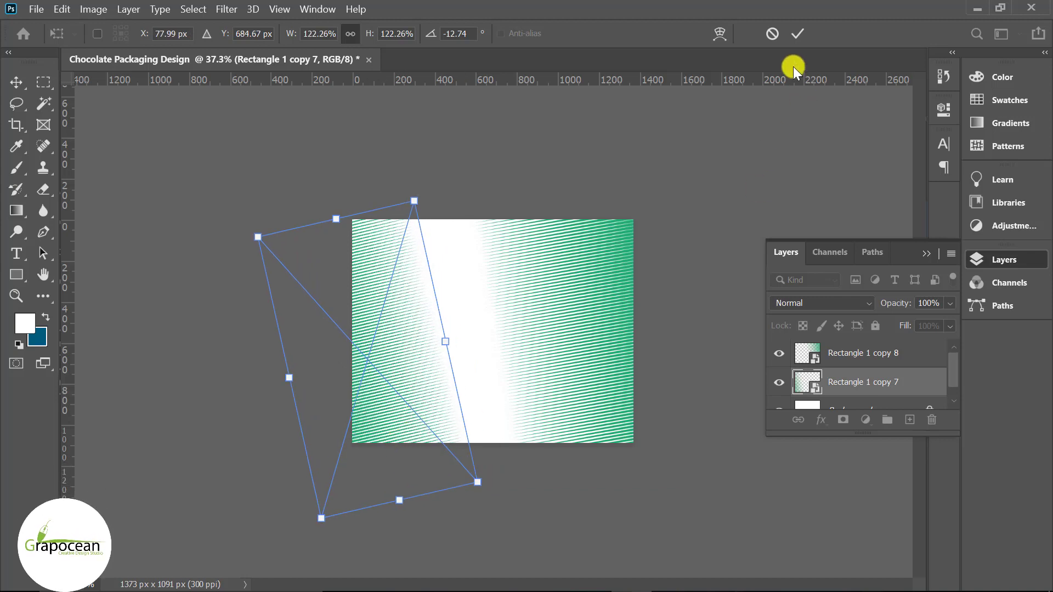
left_click(798, 34)
Set Rectangle 1 copy 8 to 54% opacity and Rectangle 1 copy 7 to 47%
left_click(713, 206)
mouse_move(585, 322)
left_mouse_down()
mouse_move(587, 292)
mouse_move(606, 293)
left_mouse_up()
left_click(891, 356, "ctrl")
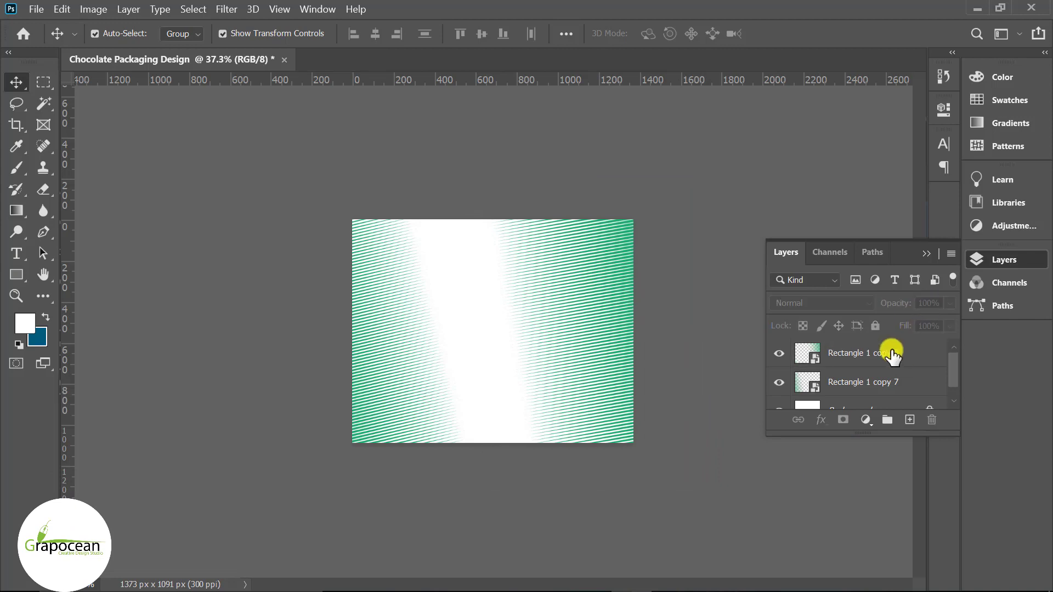
left_click(950, 303)
left_click_drag(951, 320, 914, 324)
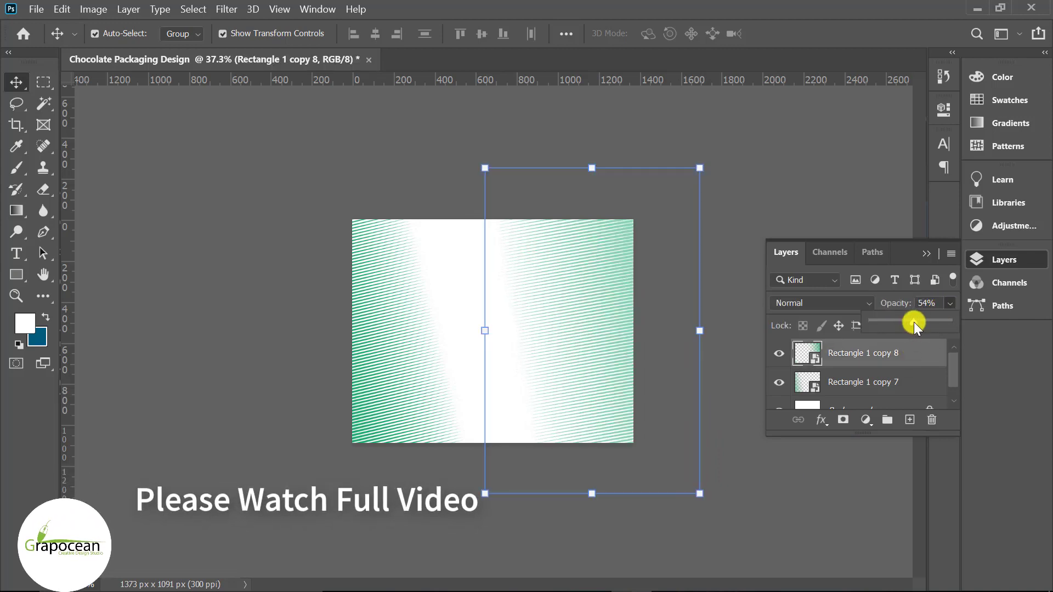
left_click(846, 488)
left_click(395, 400)
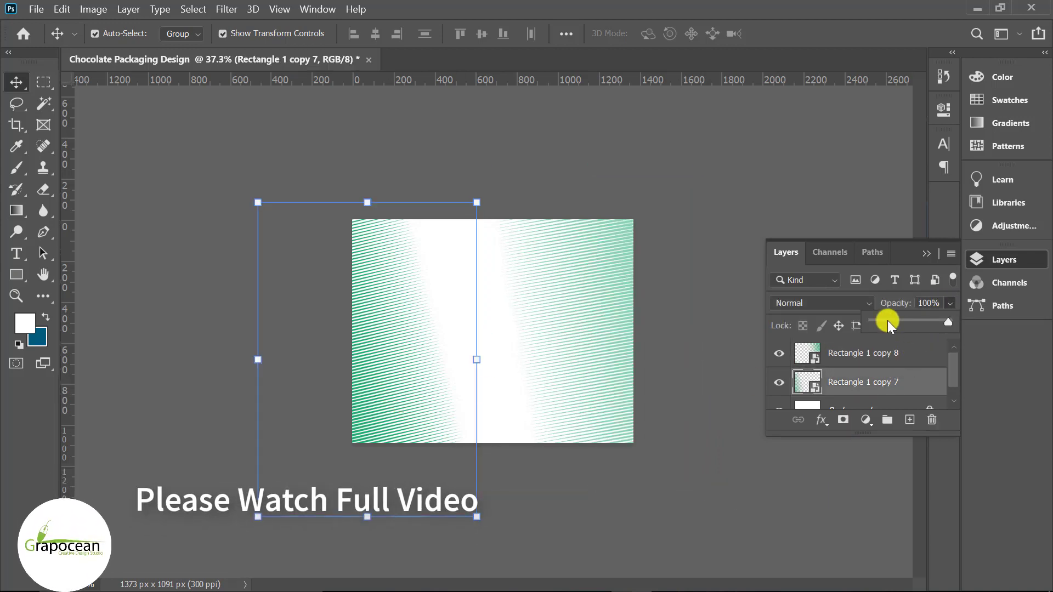
left_click_drag(887, 320, 926, 325)
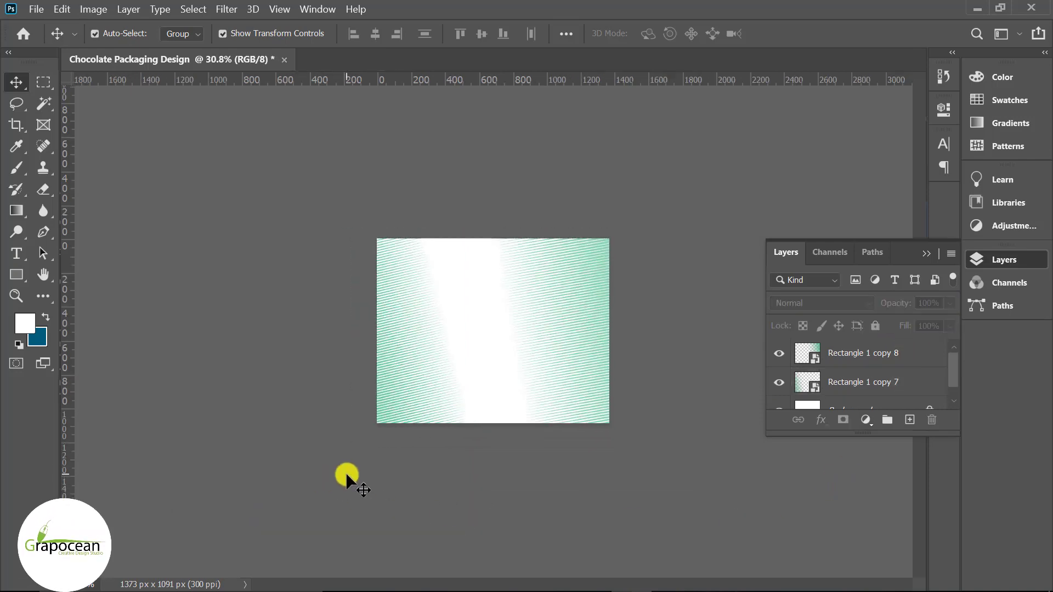
Open the three ice cream stock images together and look through each one
left_click(36, 9)
left_click(14, 120)
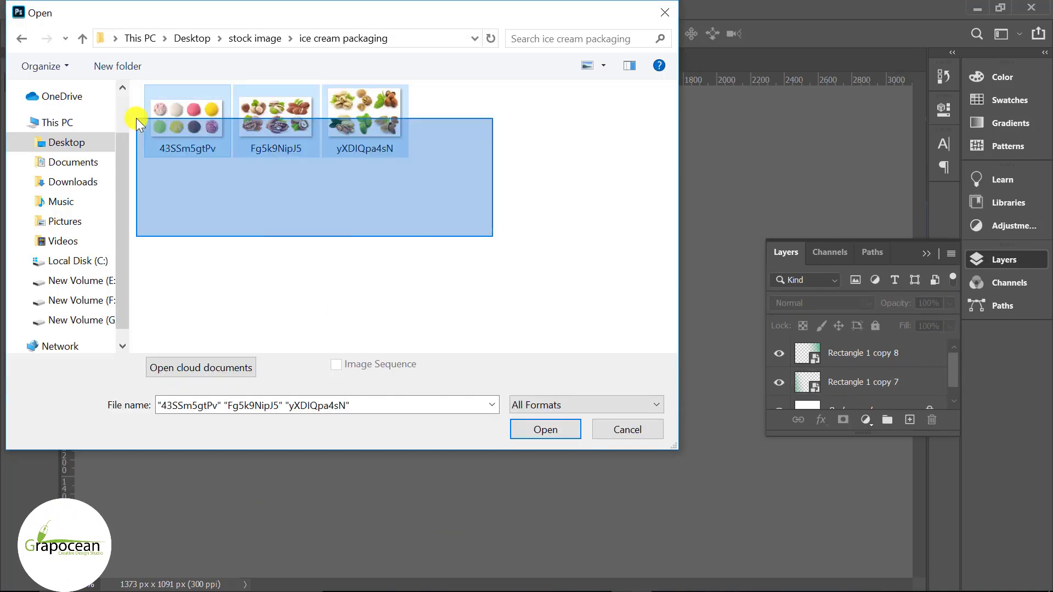
left_click_drag(493, 247, 135, 84)
left_click(533, 423)
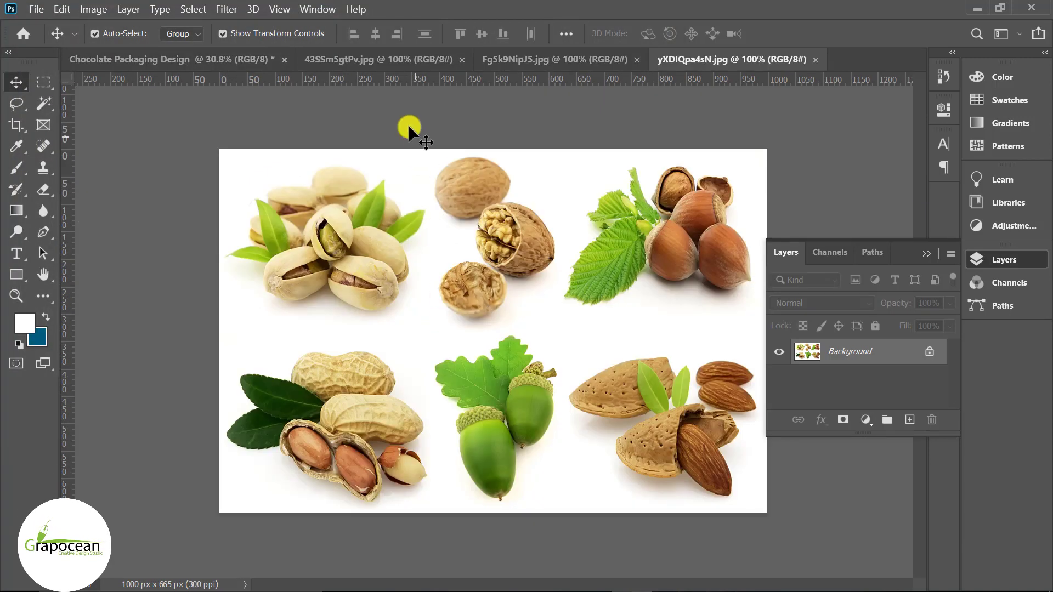
left_click(341, 59)
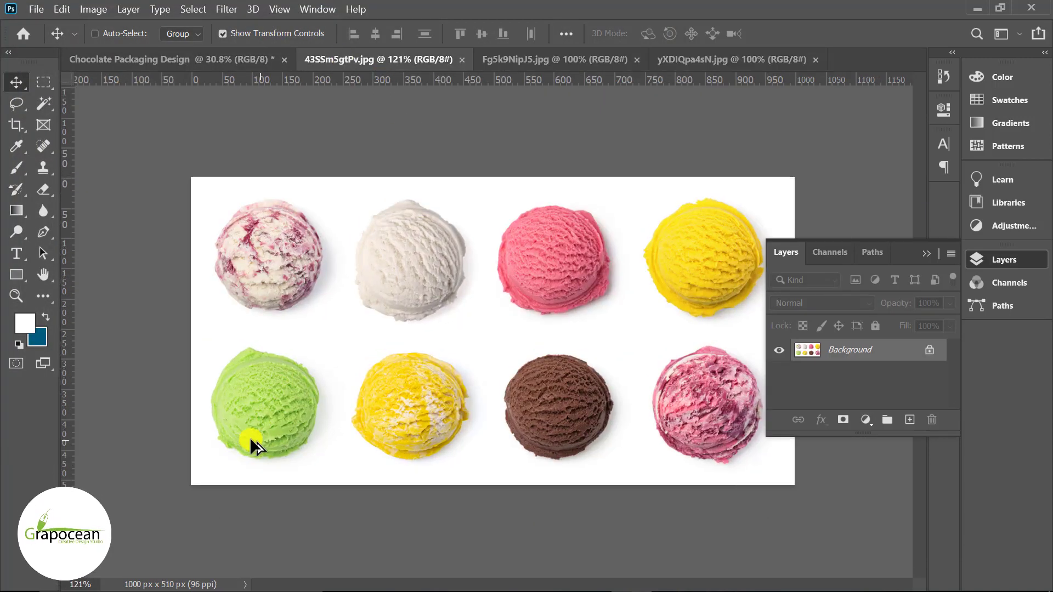
scroll(249, 436, "up", 2)
scroll(182, 439, "up", 2)
scroll(410, 438, "up", 2)
scroll(540, 433, "down", 2)
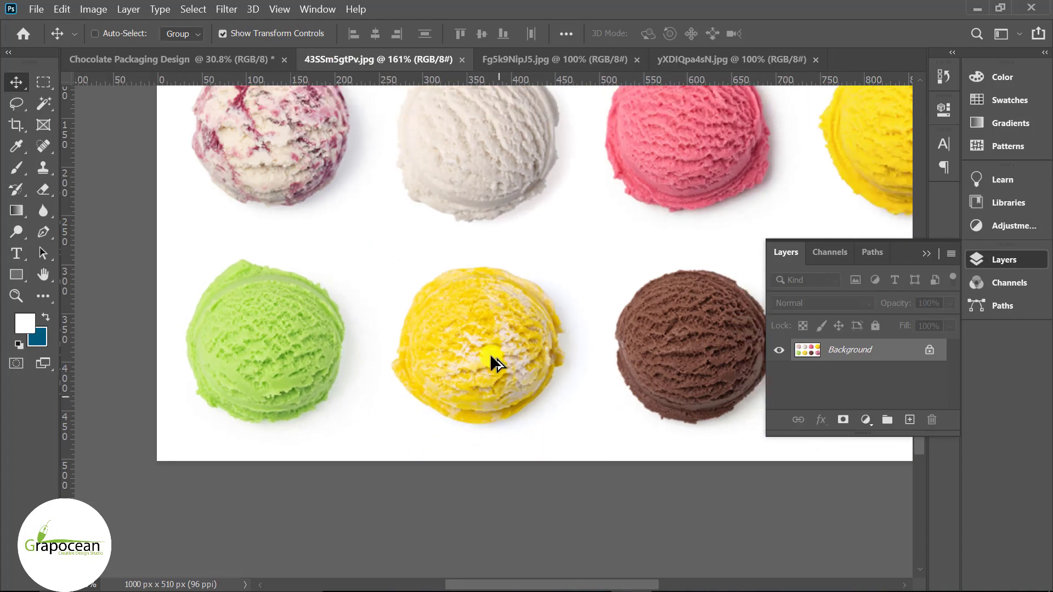
left_click(554, 60)
left_click(697, 60)
left_click(132, 55)
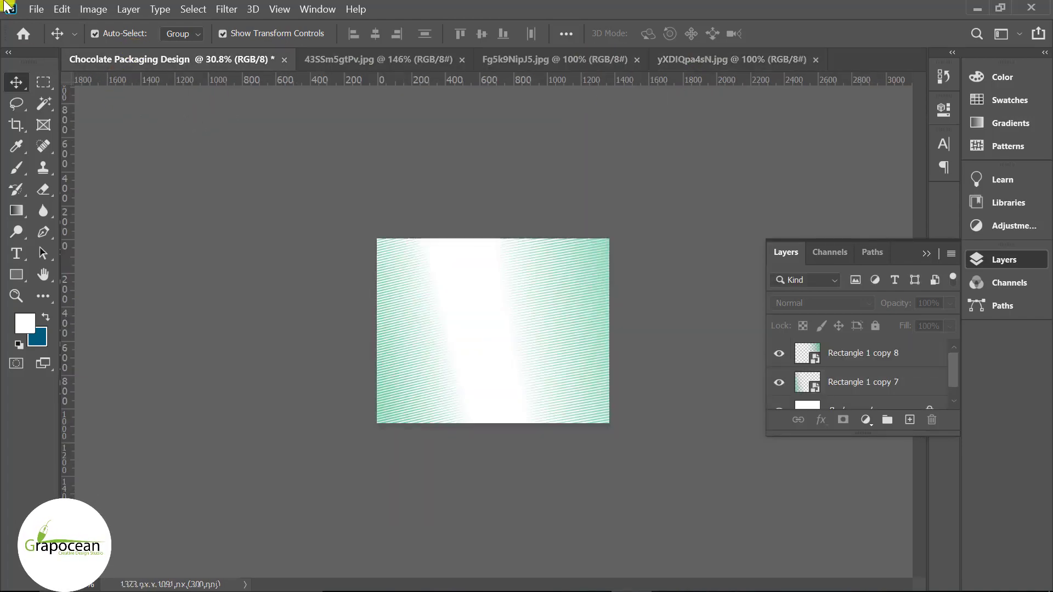
Open the green bokeh image E5VhacQWLM.jpg from the Downloads folder
left_click(36, 9)
left_click(44, 37)
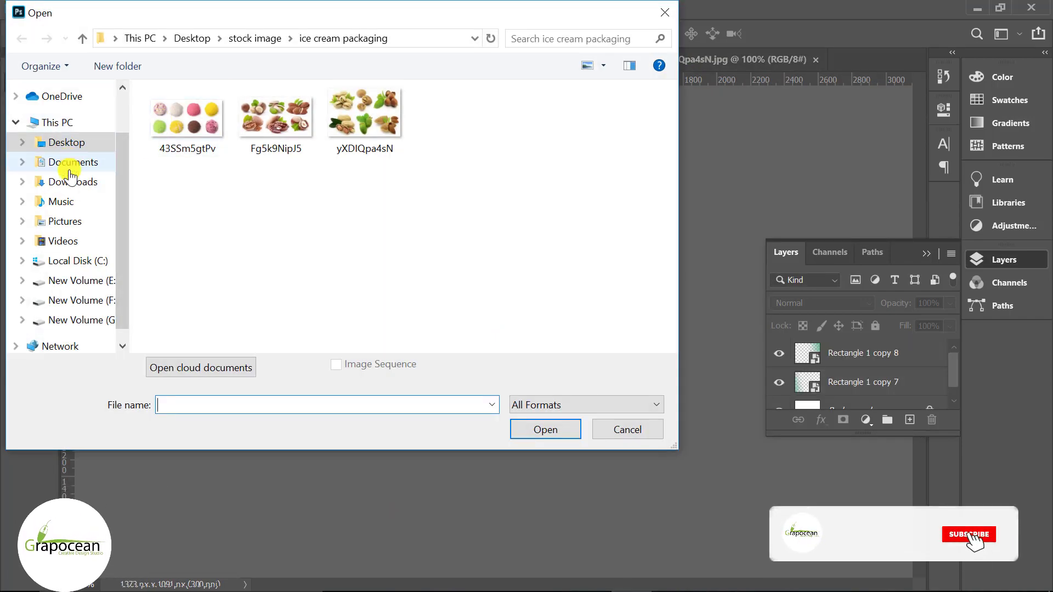
left_click(72, 181)
scroll(571, 263, "down", 3)
scroll(578, 257, "down", 5)
scroll(578, 257, "down", 2)
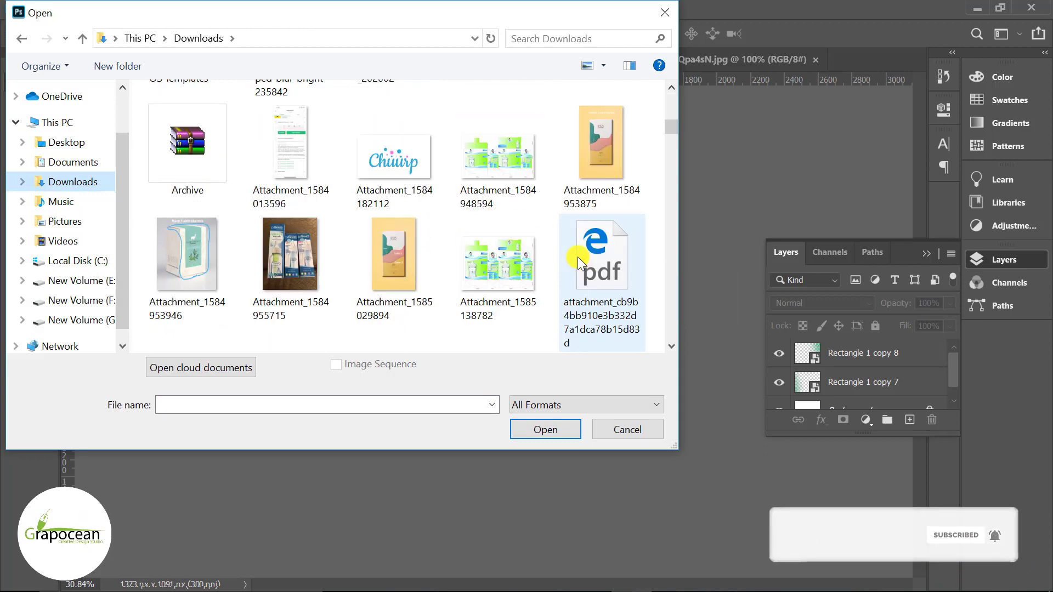
scroll(578, 257, "down", 3)
scroll(577, 256, "down", 3)
scroll(577, 257, "down", 3)
scroll(578, 257, "down", 3)
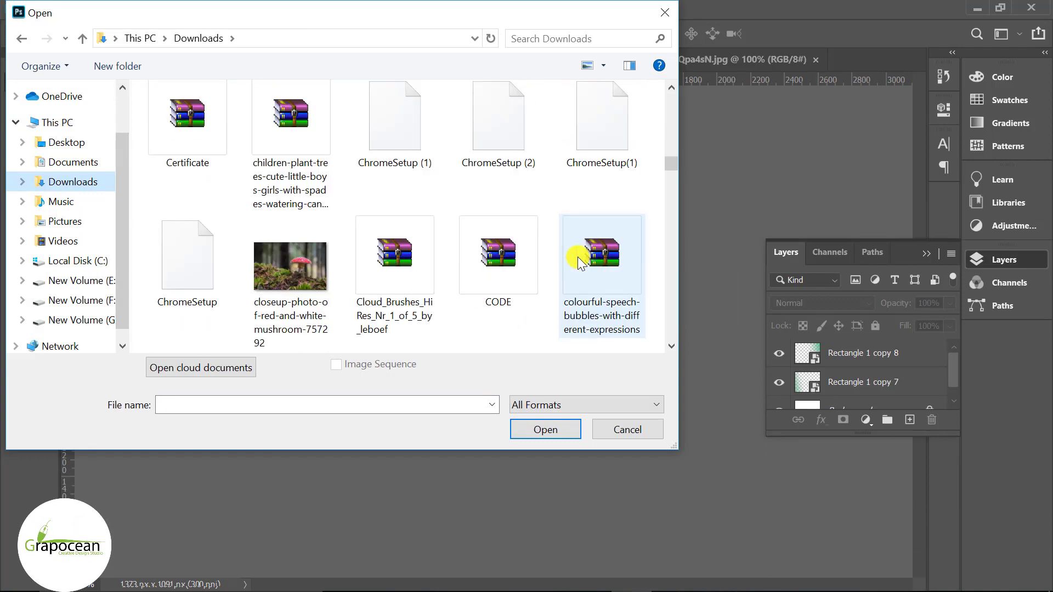
scroll(577, 257, "down", 3)
scroll(578, 256, "down", 3)
left_click(290, 269)
left_click(546, 430)
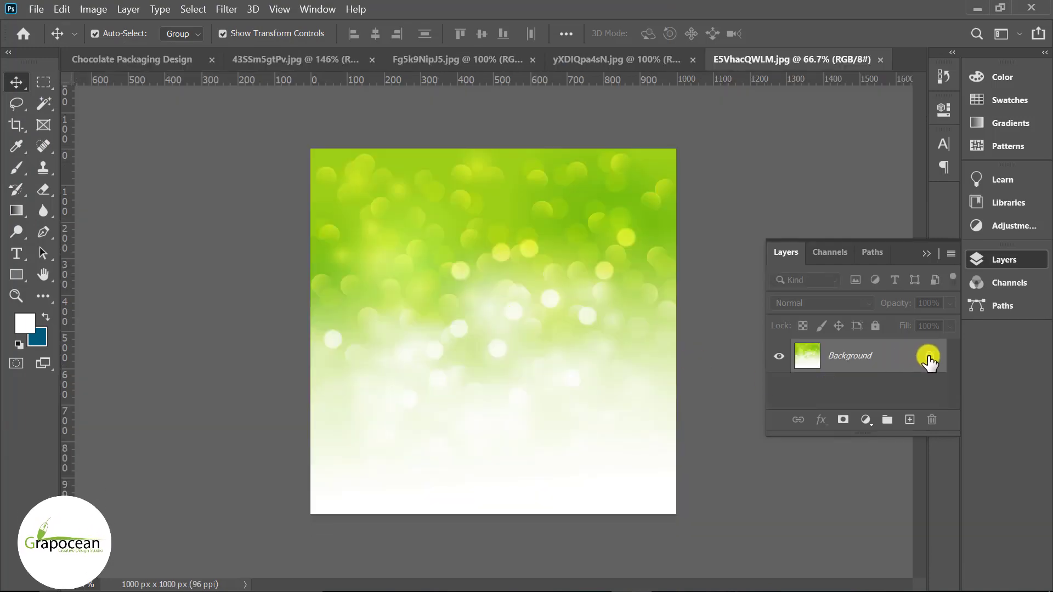
Drag the bokeh image into the packaging design and scale it to cover the whole canvas
left_click(928, 360)
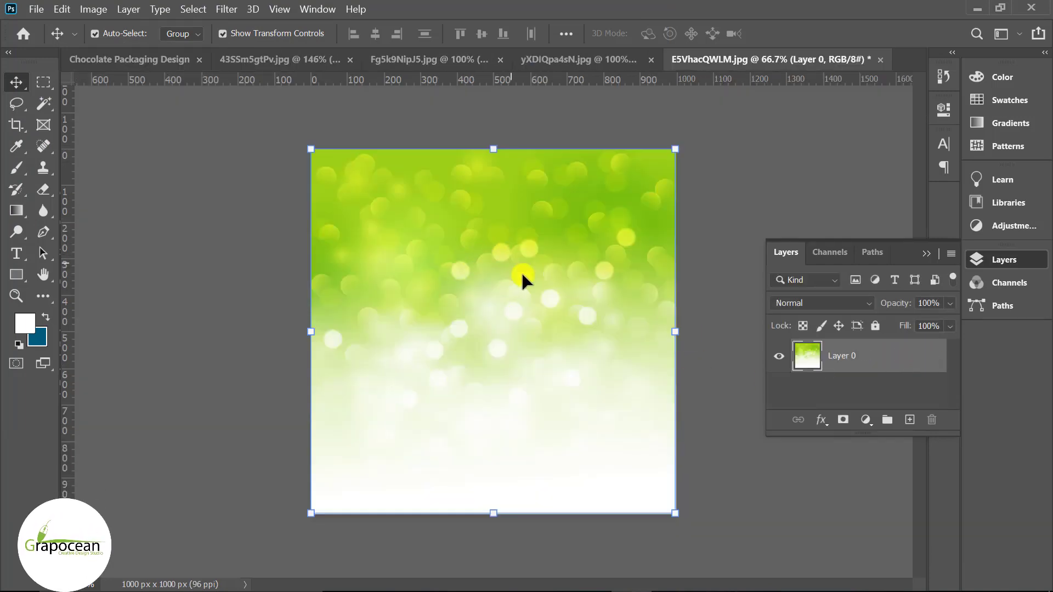
mouse_move(520, 268)
left_mouse_down()
mouse_move(140, 57)
mouse_move(485, 353)
left_mouse_up()
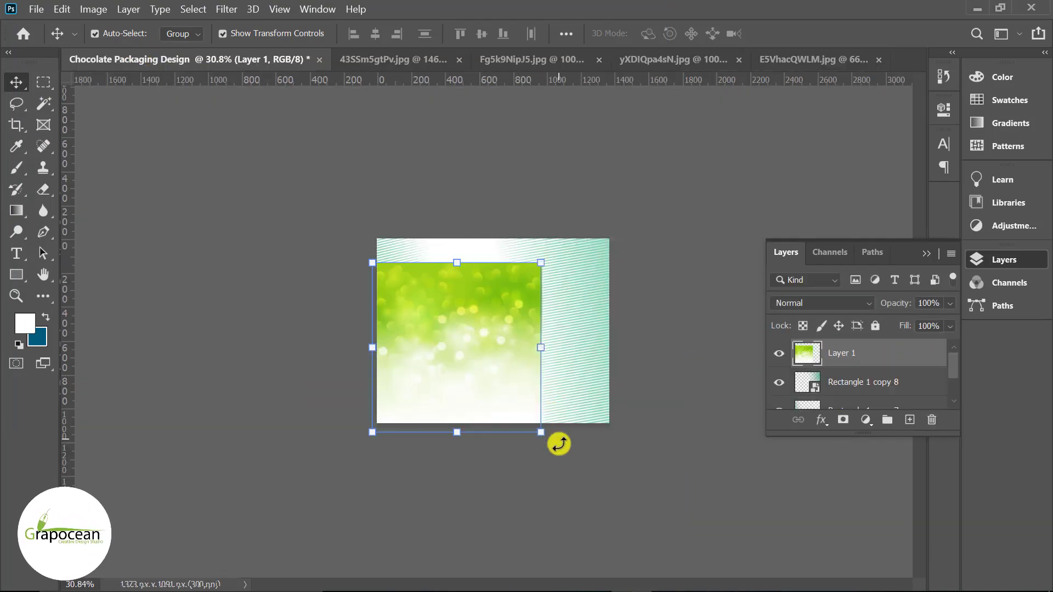
left_click_drag(548, 436, 611, 470)
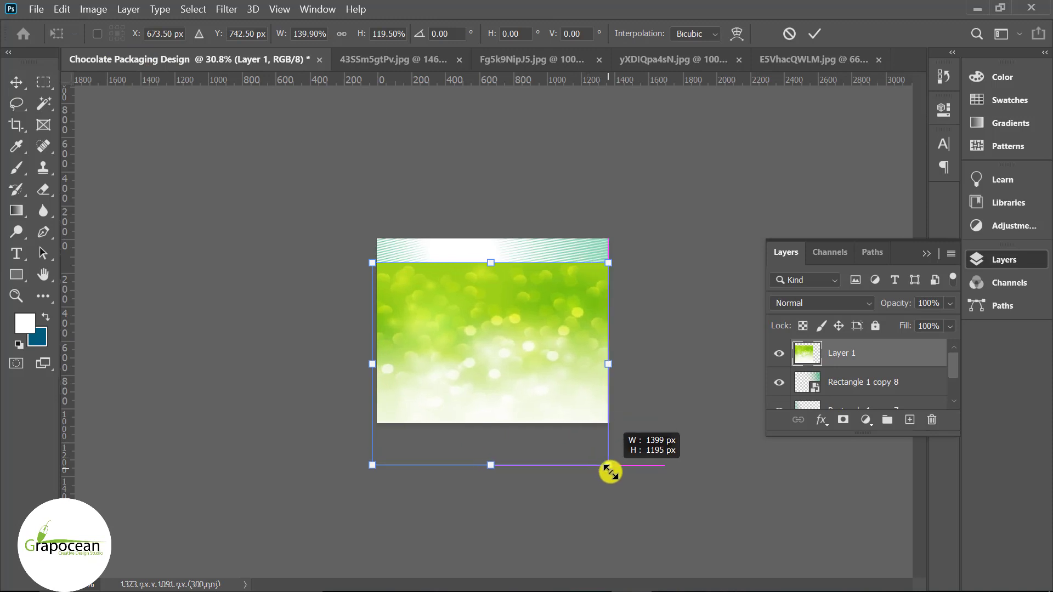
key("ctrl+z")
left_click_drag(540, 439, 572, 475)
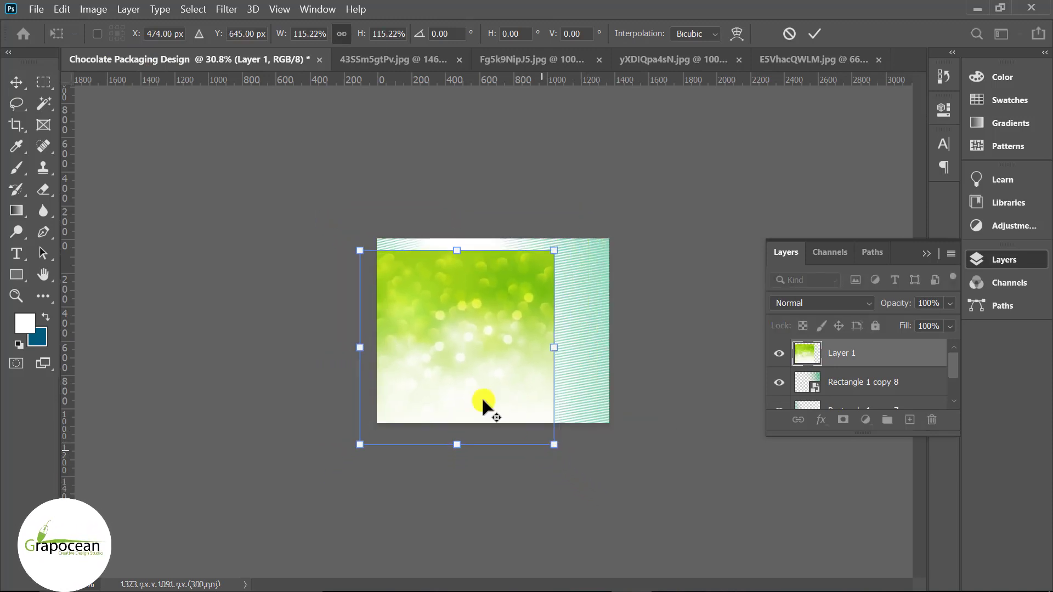
left_click_drag(482, 405, 538, 357)
left_click_drag(572, 429, 576, 453)
left_click_drag(510, 404, 534, 410)
left_click_drag(599, 455, 614, 458)
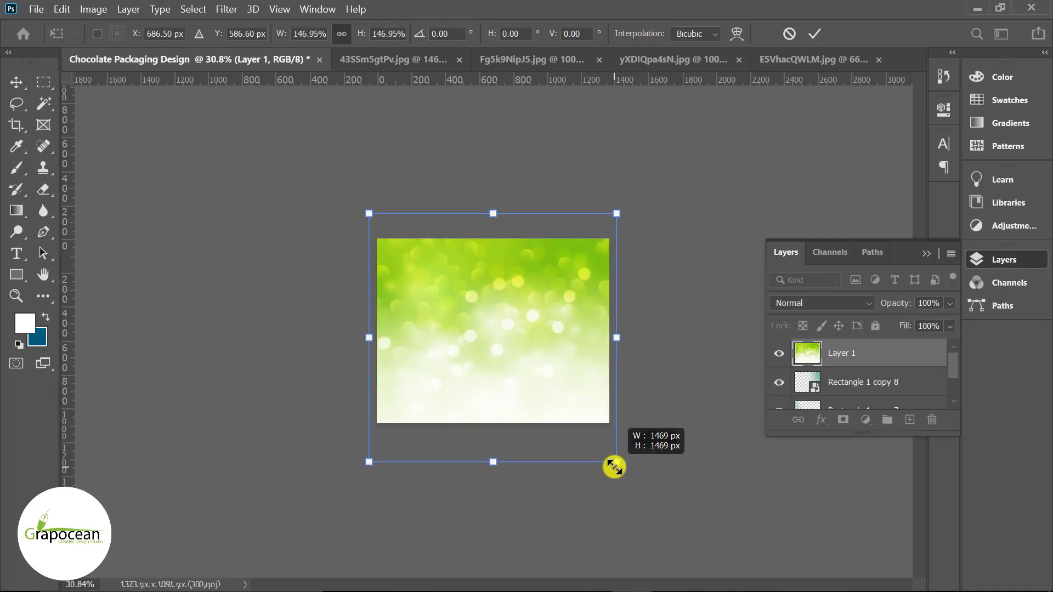
left_click(812, 33)
Set the bokeh layer's blend mode to Linear Burn so the stripes show through
left_click(821, 302)
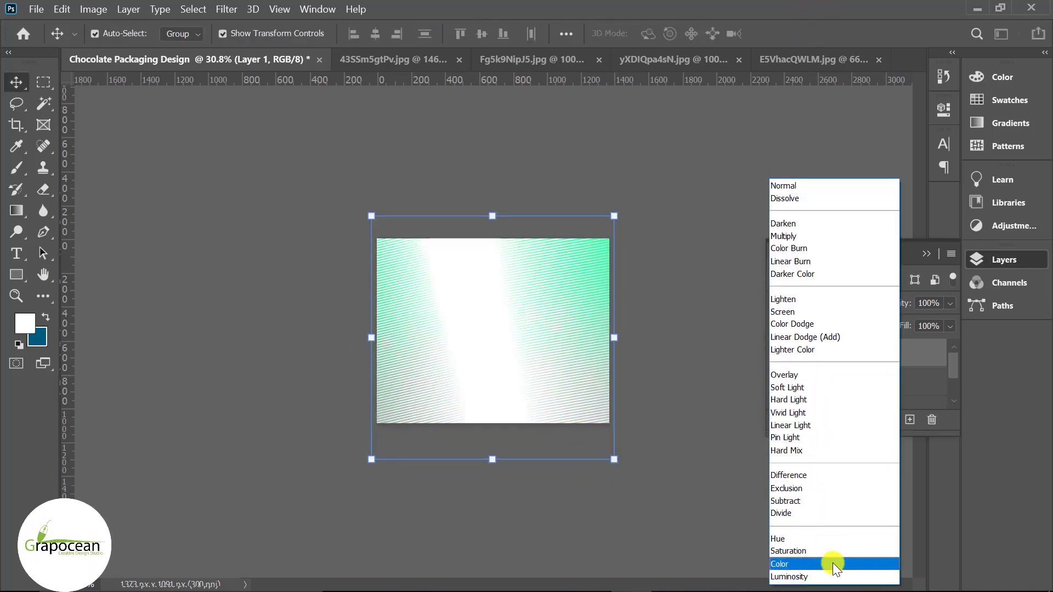
left_click(804, 259)
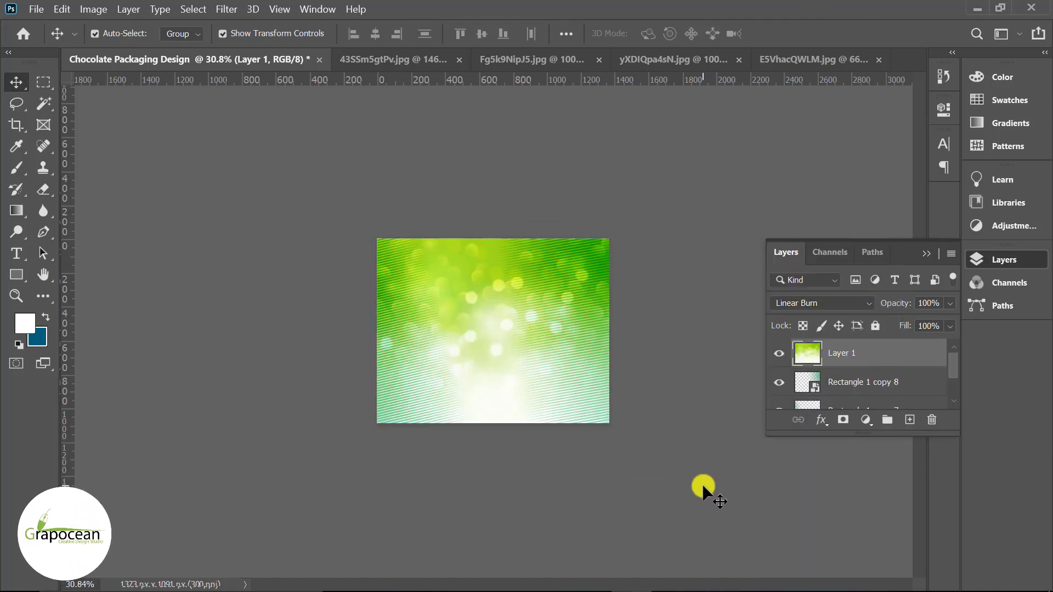
scroll(545, 390, "up", 2)
scroll(505, 416, "up", 1)
scroll(505, 416, "down", 2)
scroll(505, 404, "down", 1)
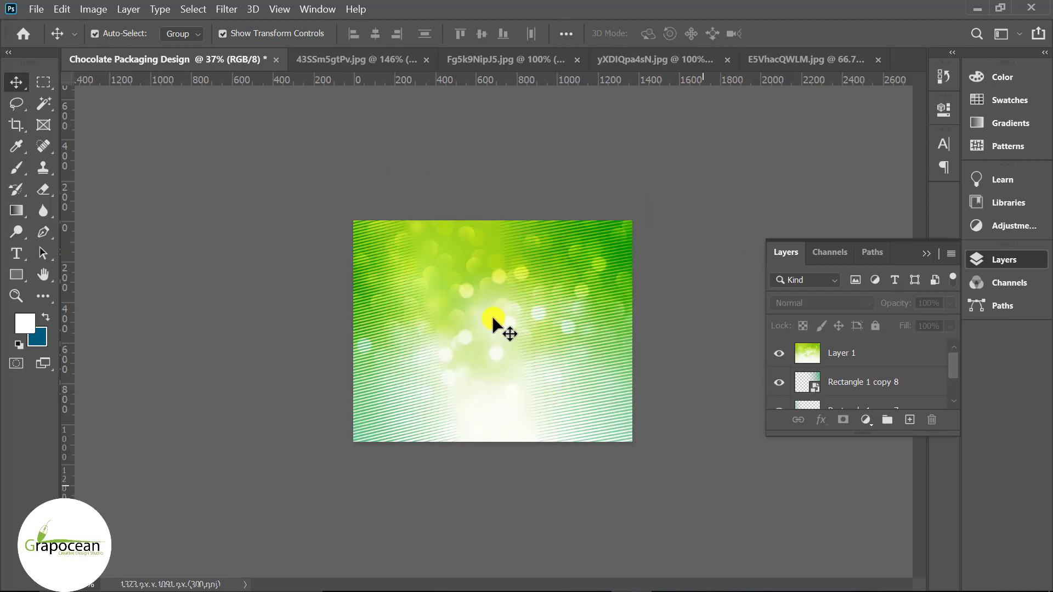
left_click(825, 356)
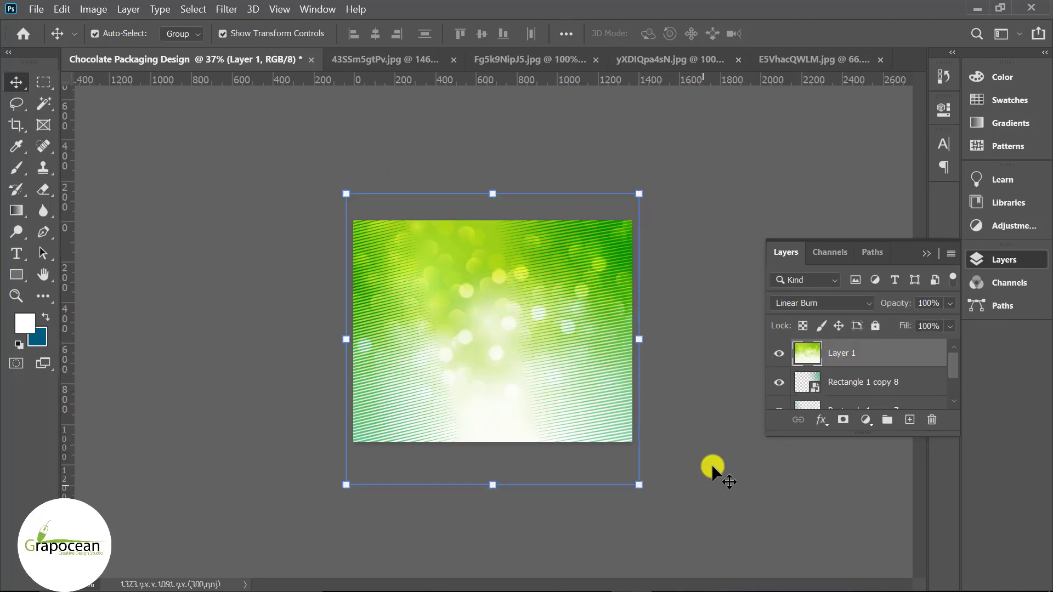
left_click(649, 477)
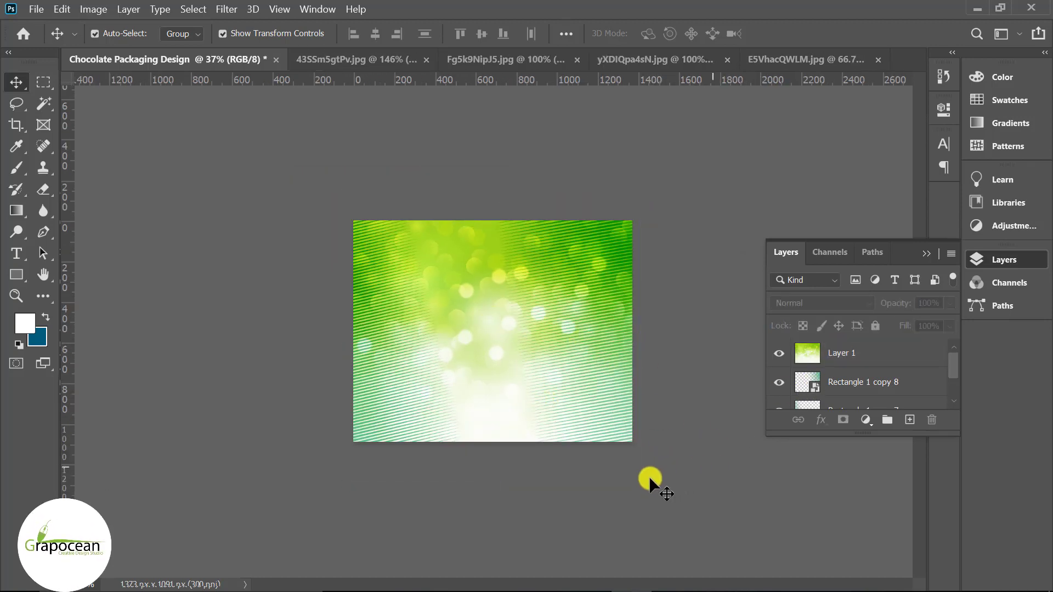
In the scoops image, select the green scoop with the Object Selection Tool
left_click(361, 59)
scroll(287, 391, "up", 2)
scroll(77, 287, "up", 2)
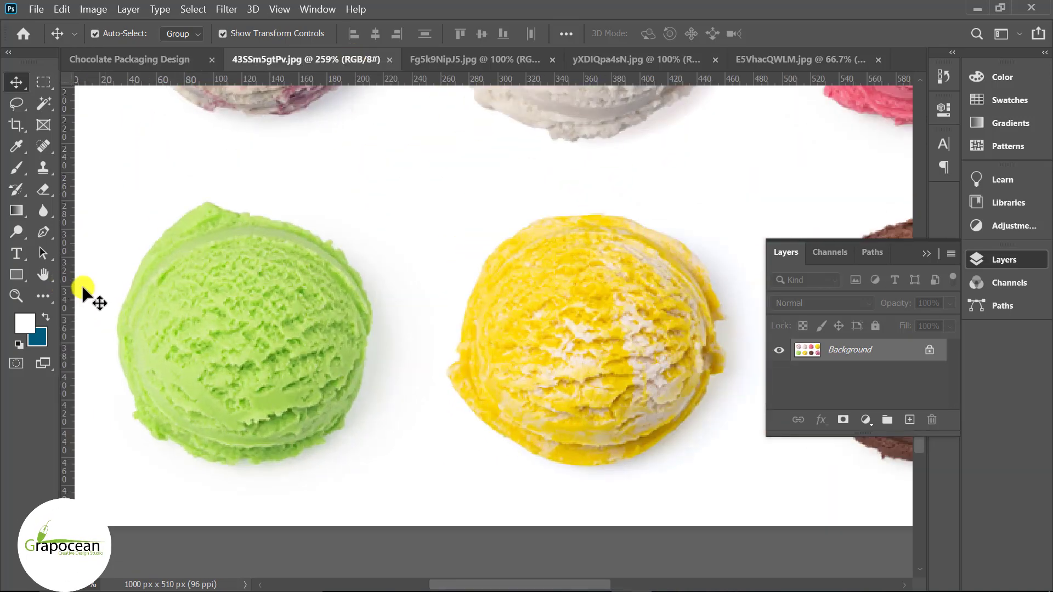
scroll(525, 419, "down", 2)
scroll(524, 418, "up", 2)
left_click(44, 81)
right_click(44, 81)
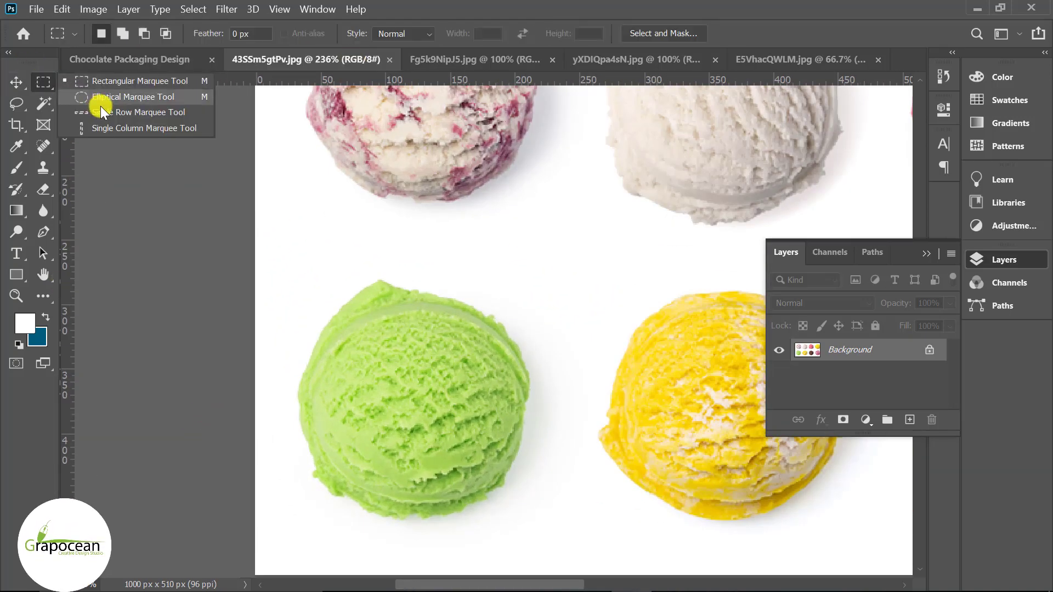
left_click(43, 103)
left_click(44, 124)
left_click(43, 103)
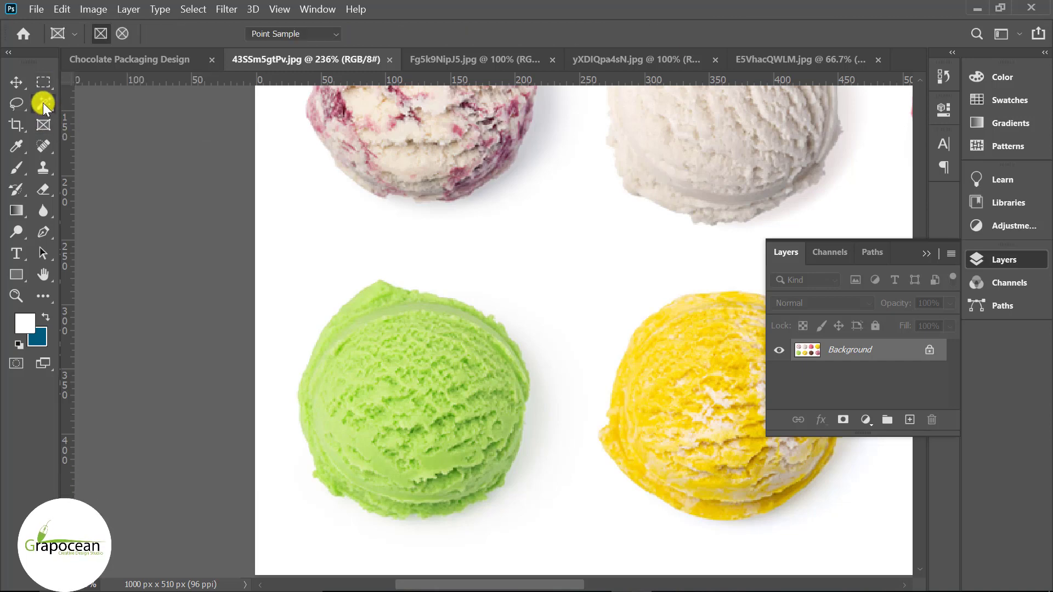
key("shift+w")
left_click_drag(337, 340, 536, 536)
left_click(929, 349)
Drag the selected green scoop into the packaging design and begin resizing it
scroll(469, 540, "up", 2)
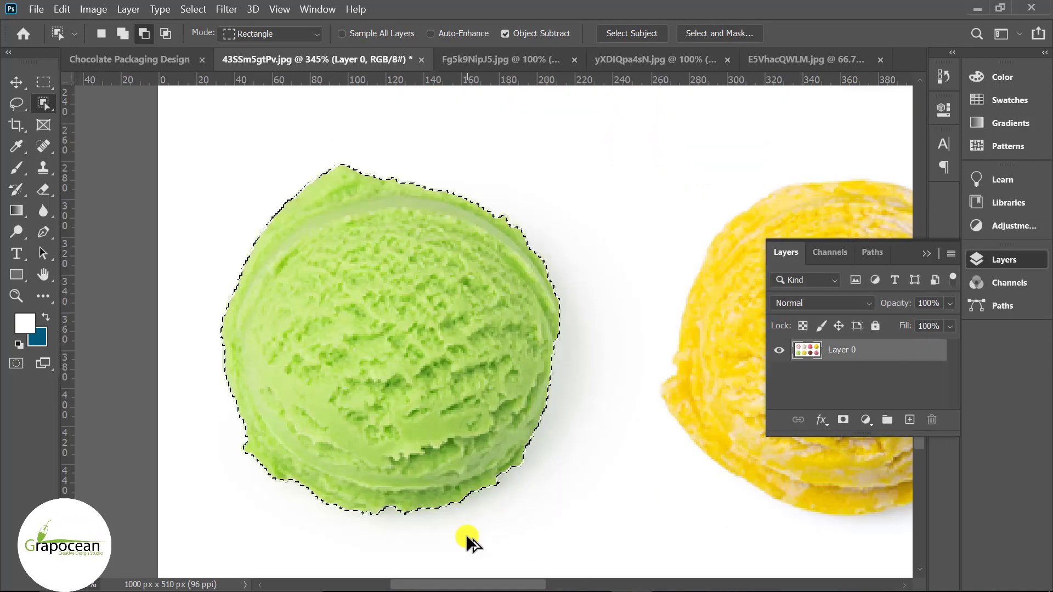
scroll(458, 537, "up", 1)
scroll(447, 533, "down", 2)
scroll(447, 533, "down", 1)
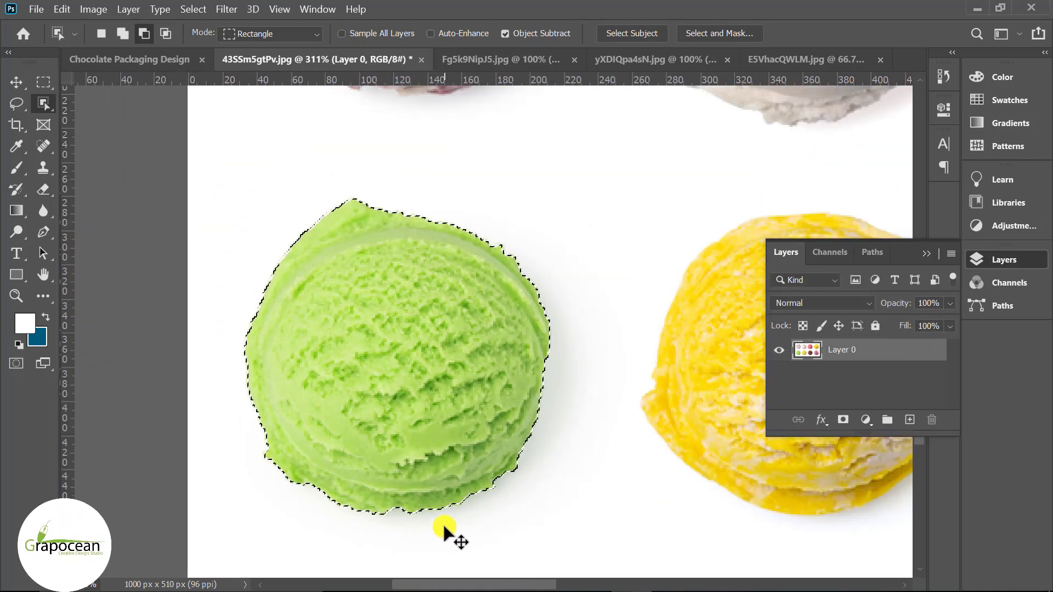
mouse_move(444, 526)
left_mouse_down()
mouse_move(564, 381)
mouse_move(549, 387)
mouse_move(518, 368)
mouse_move(563, 385)
left_mouse_up()
key("ctrl+plus")
left_click(16, 82)
key("ctrl+z")
key("ctrl+z")
Scale the green scoop to about 232% and commit it in the canvas's lower middle
left_click_drag(498, 341, 506, 400)
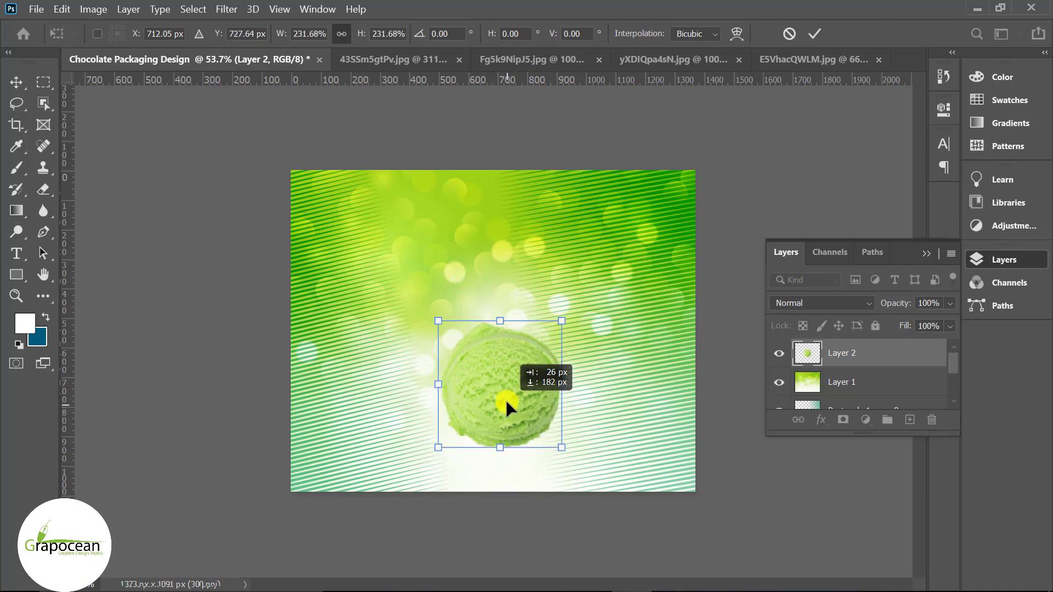
left_click(813, 34)
left_click(795, 152)
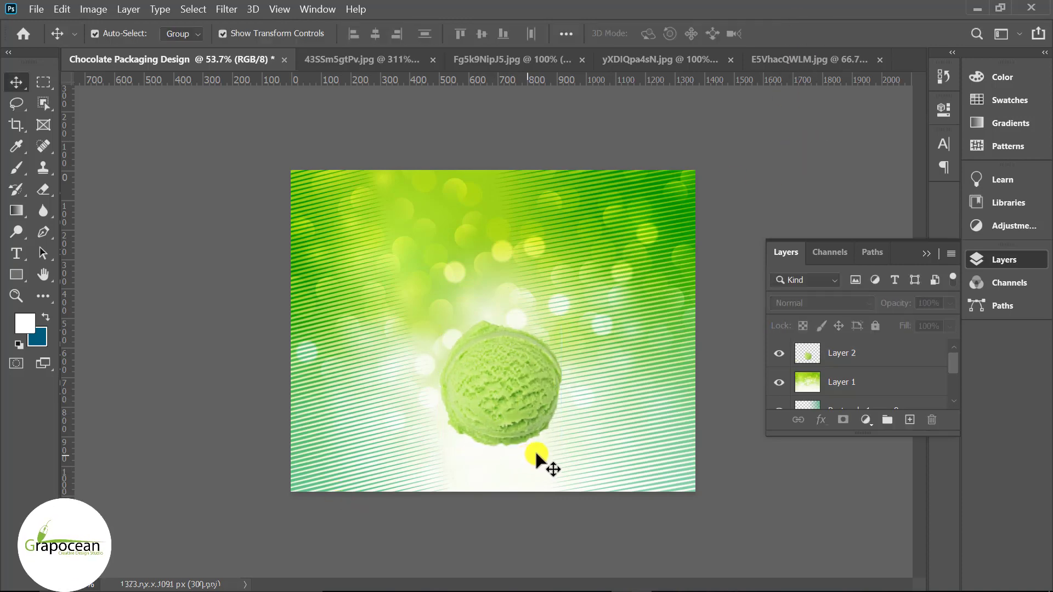
left_click(516, 382)
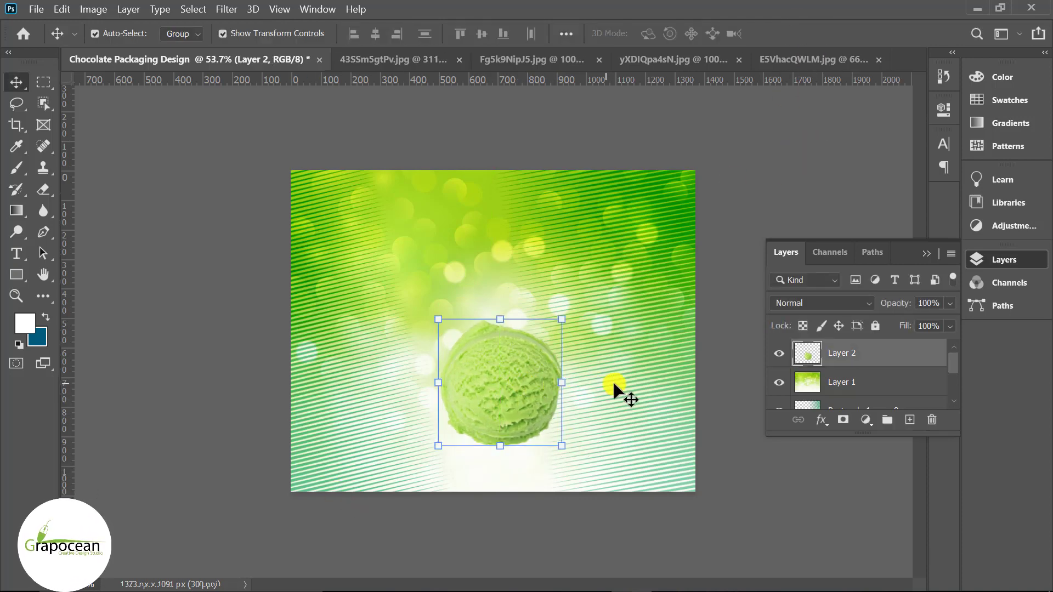
scroll(524, 494, "up", 2)
scroll(527, 462, "up", 3)
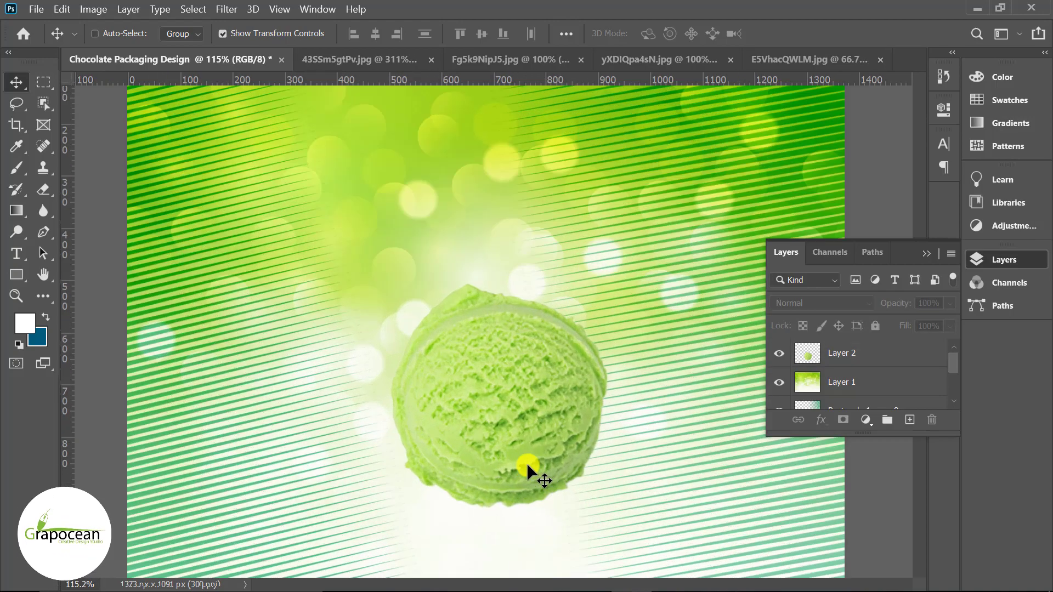
scroll(519, 442, "down", 2)
scroll(519, 442, "down", 4)
key("ctrl")
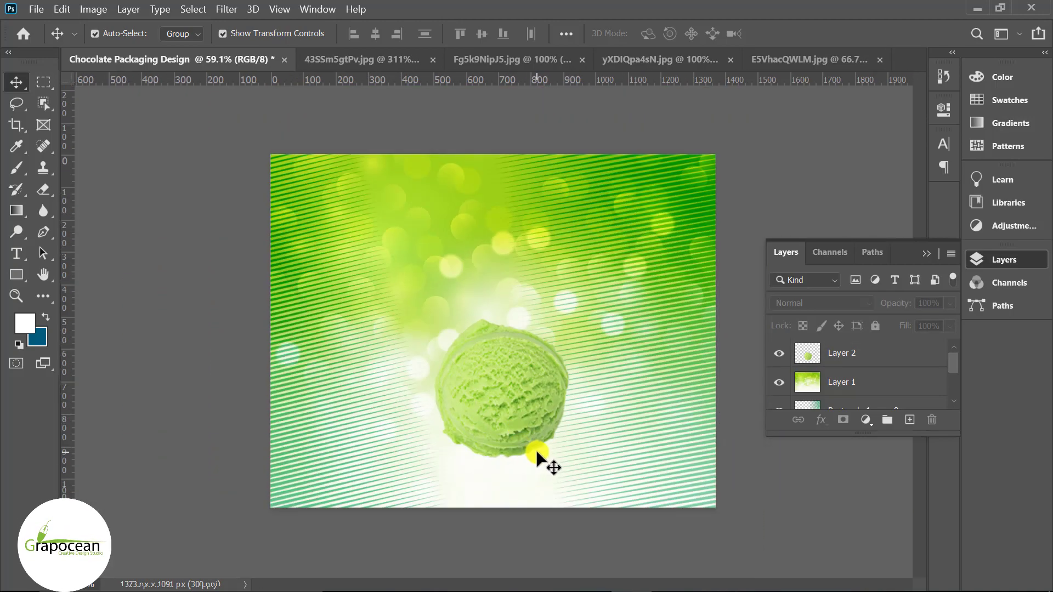
left_click(18, 277)
left_click(110, 274)
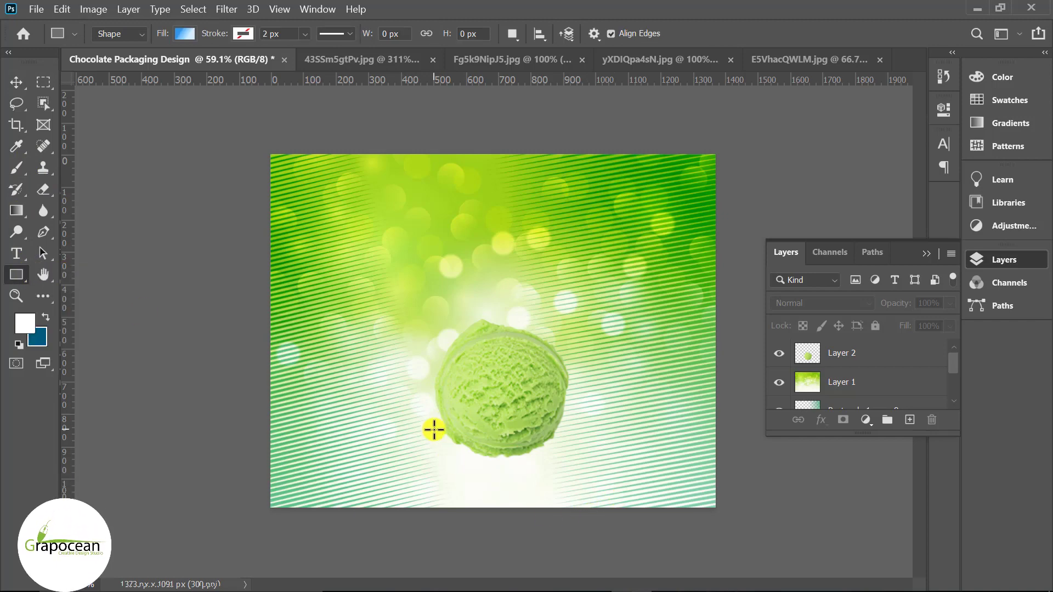
Draw a rectangle band under the scoop and warp its top edge to dip in the middle
left_click_drag(510, 456, 650, 479)
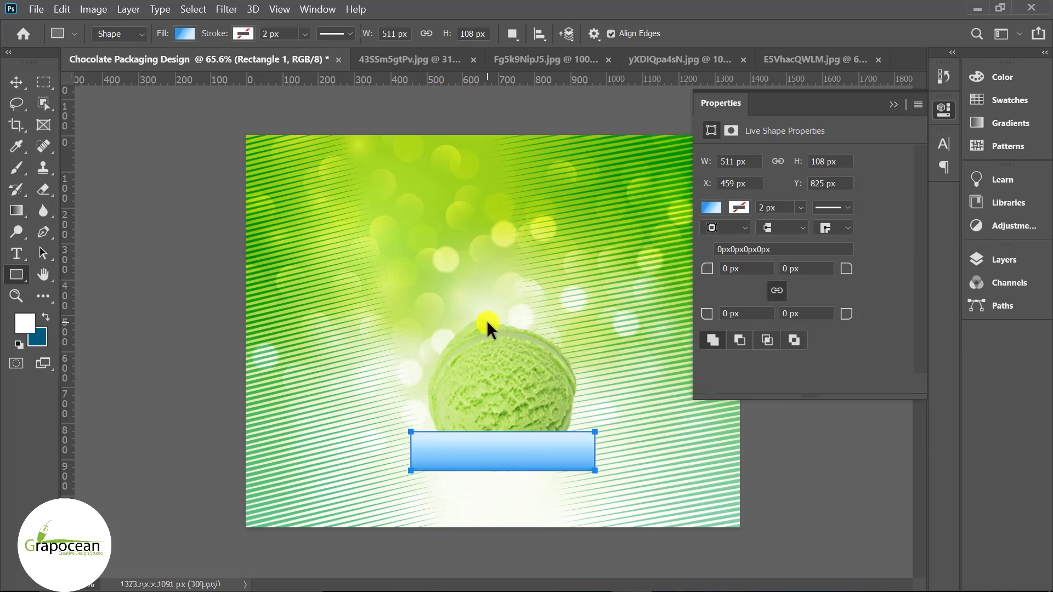
key("ctrl+t")
left_click(702, 31)
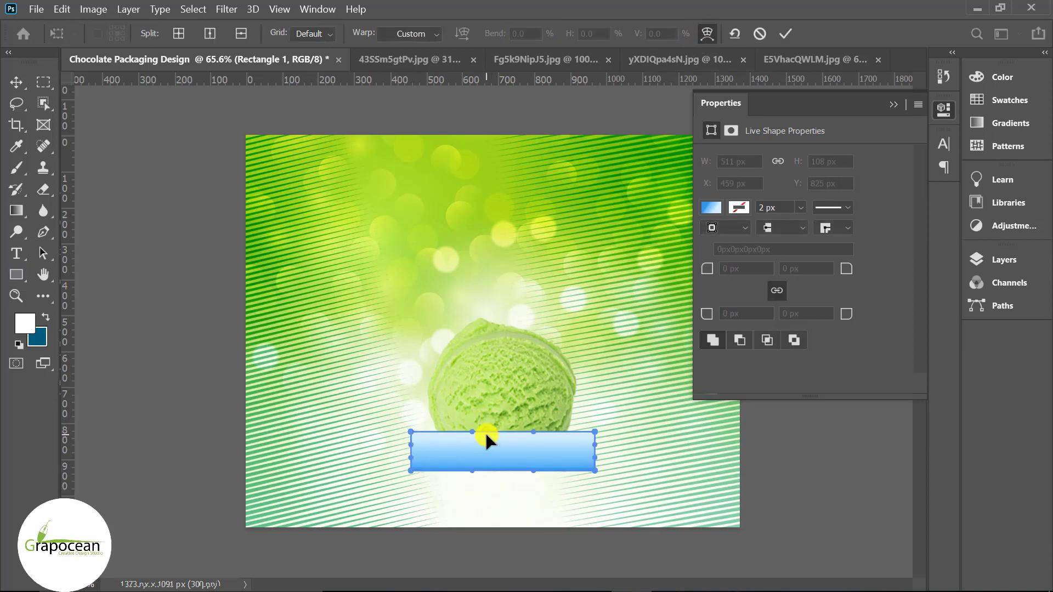
left_click(561, 433)
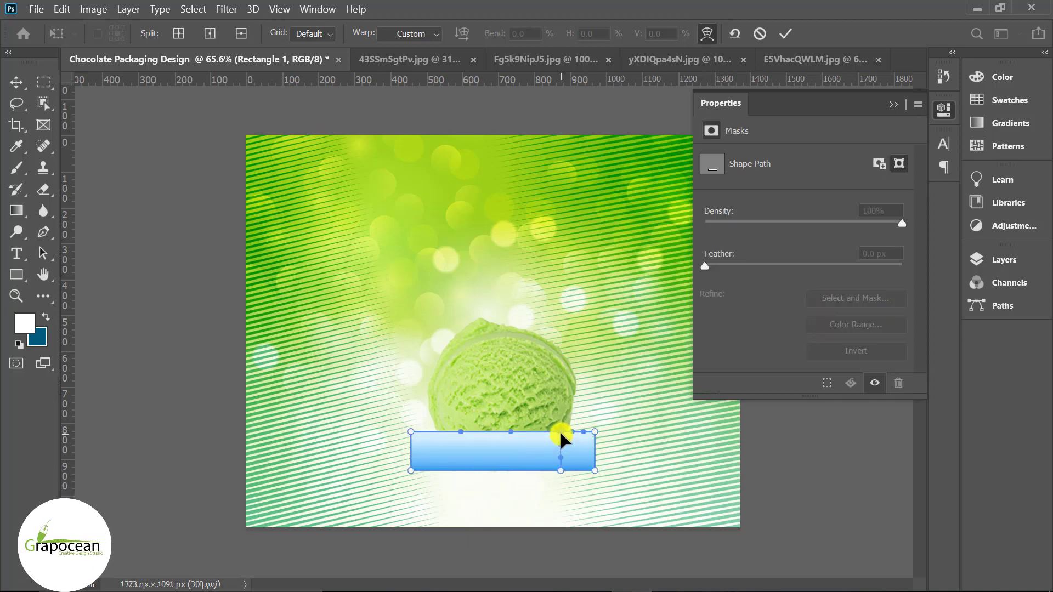
left_click_drag(560, 434, 543, 441)
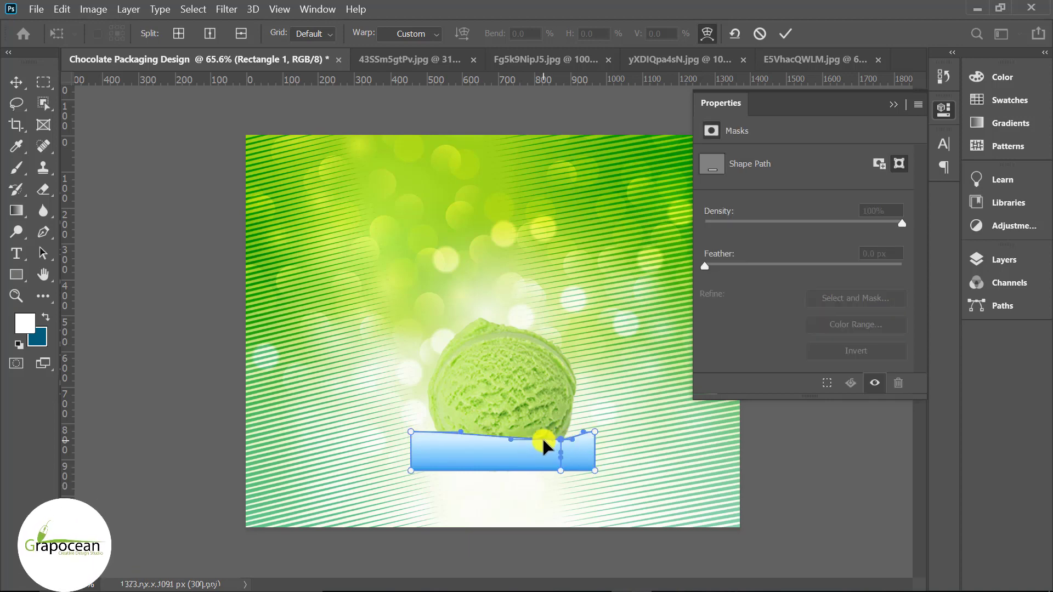
left_click(584, 433)
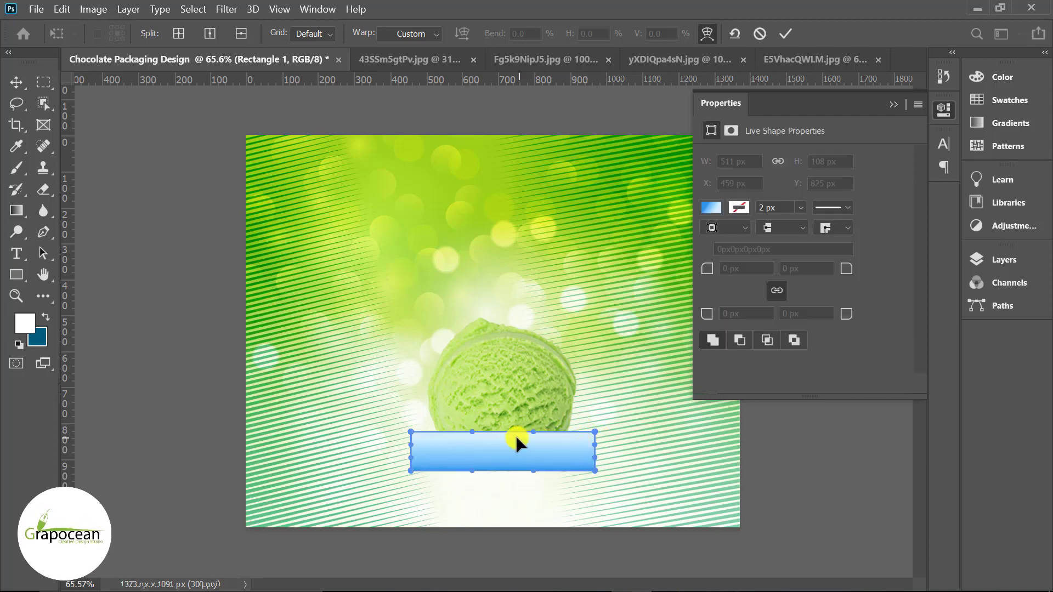
mouse_move(542, 445)
left_mouse_down()
mouse_move(504, 487)
mouse_move(469, 451)
left_mouse_up()
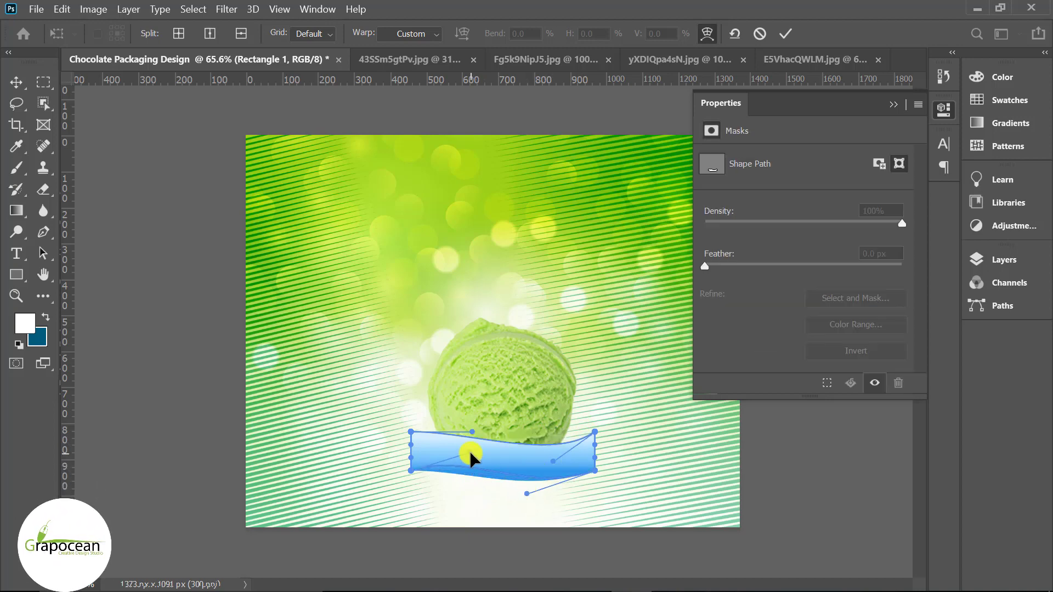
Adjust the warp handles into a wavy ribbon, commit, and convert the shape to a path
left_click_drag(471, 409, 470, 407)
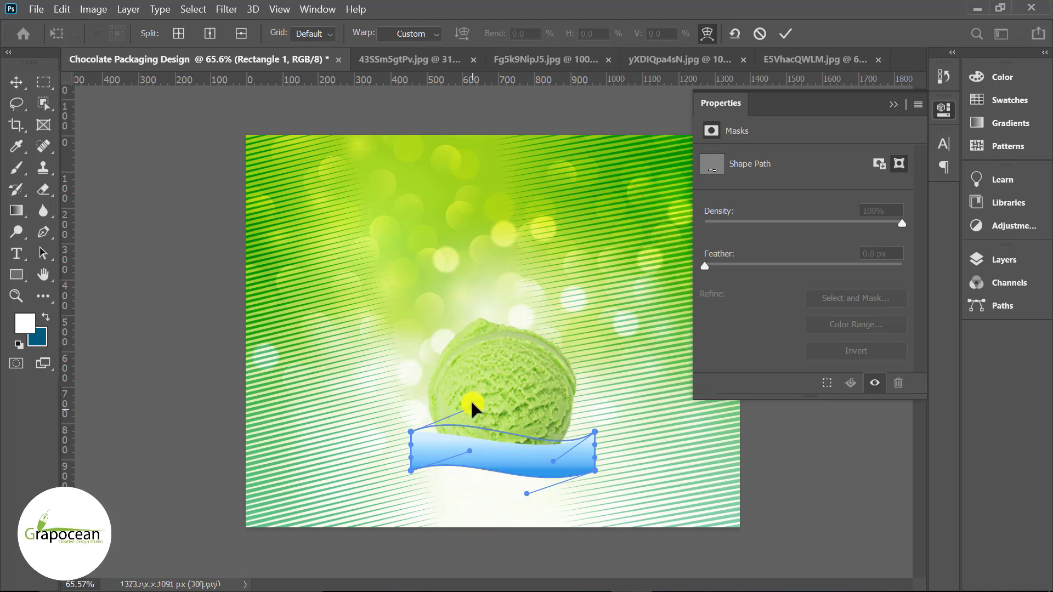
left_click_drag(472, 453, 471, 440)
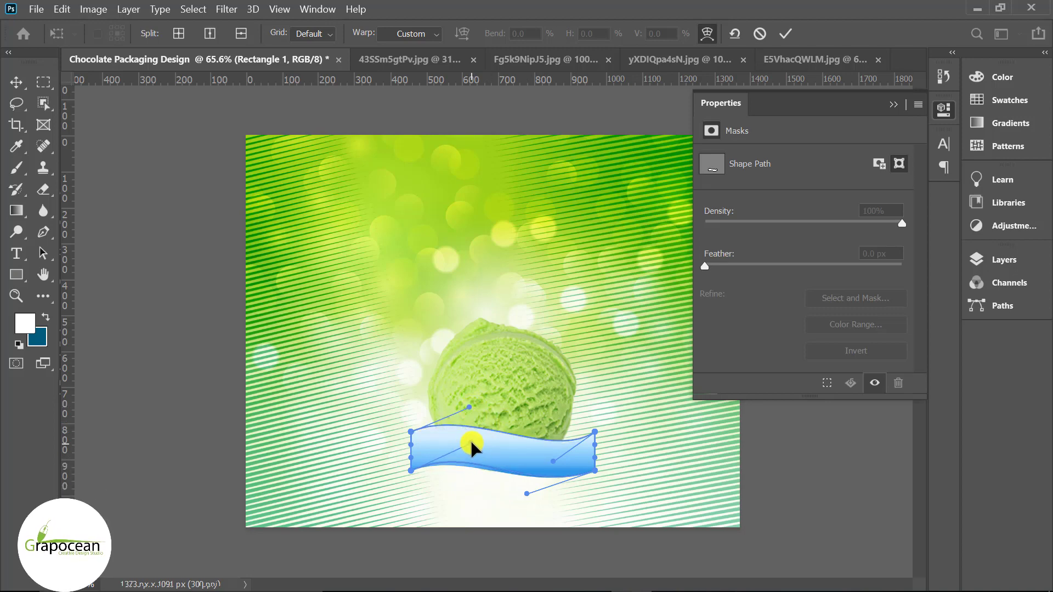
left_click_drag(527, 492, 529, 498)
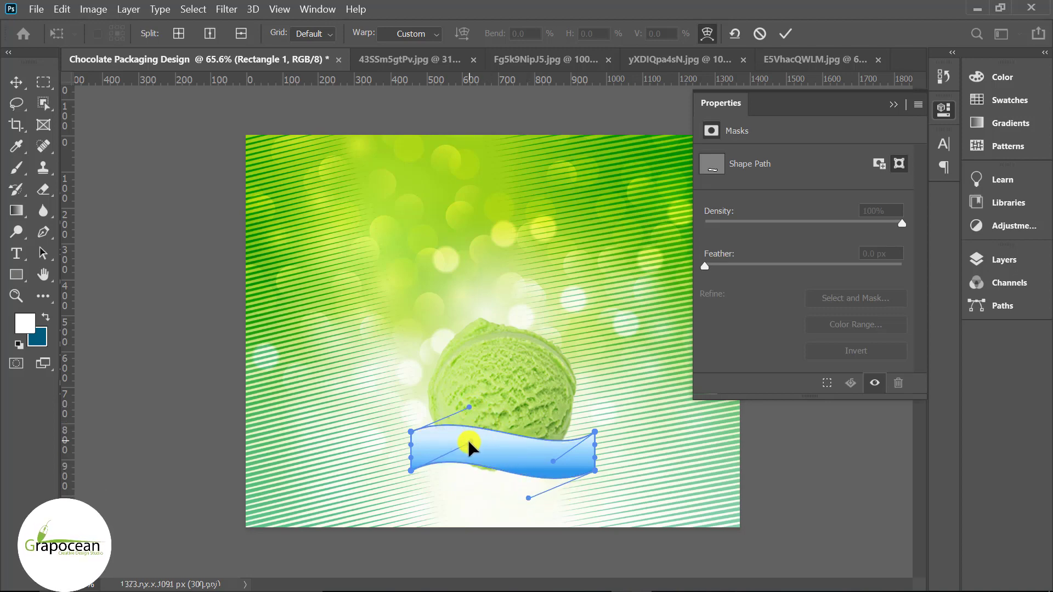
left_click_drag(412, 471, 412, 475)
left_click_drag(468, 407, 466, 401)
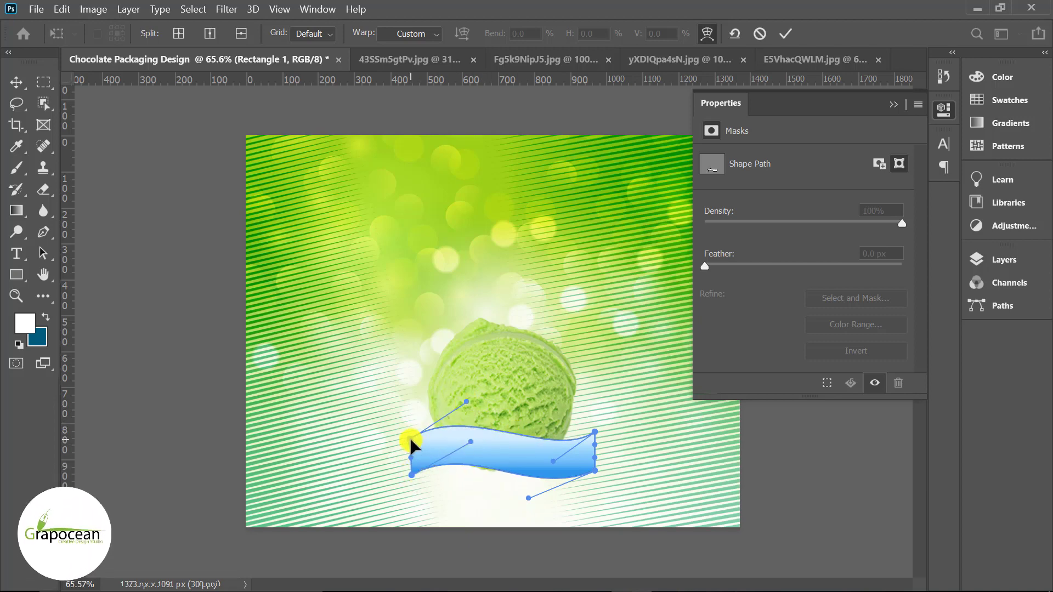
left_click_drag(410, 439, 408, 440)
left_click_drag(596, 433, 591, 427)
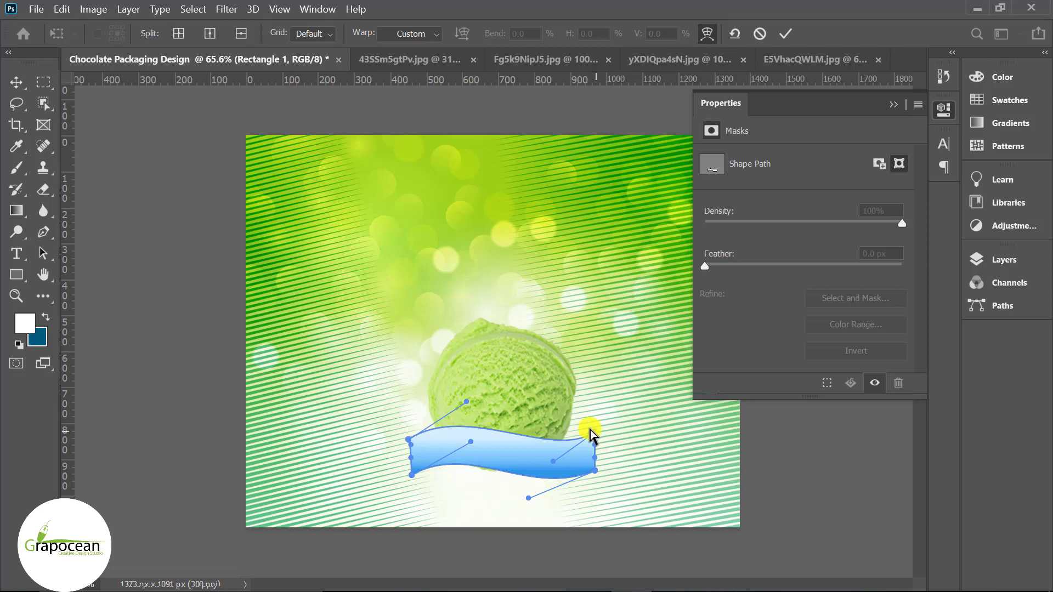
left_click_drag(597, 469, 593, 472)
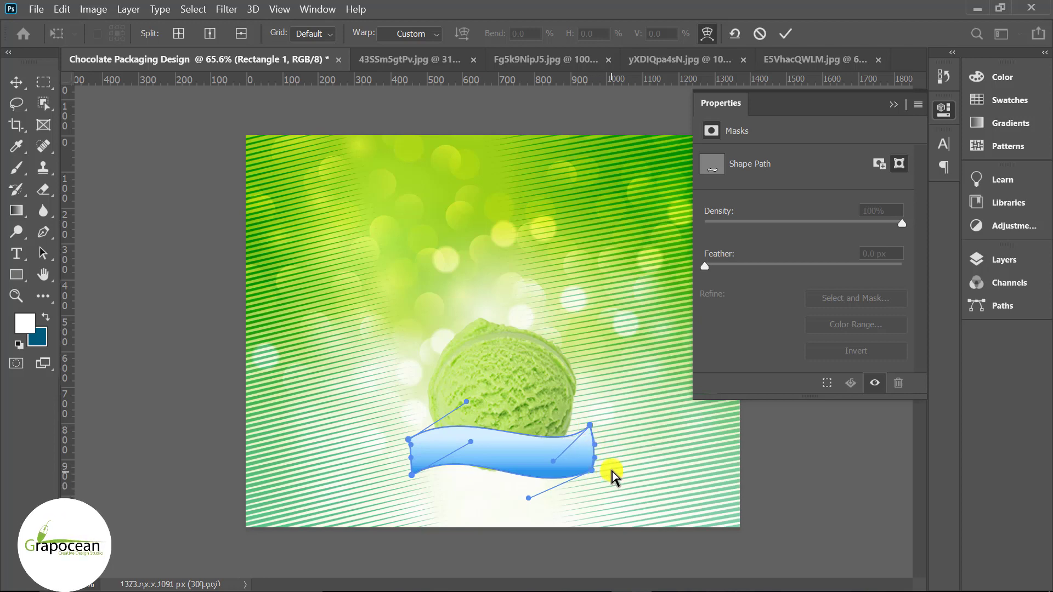
left_click_drag(411, 475, 414, 478)
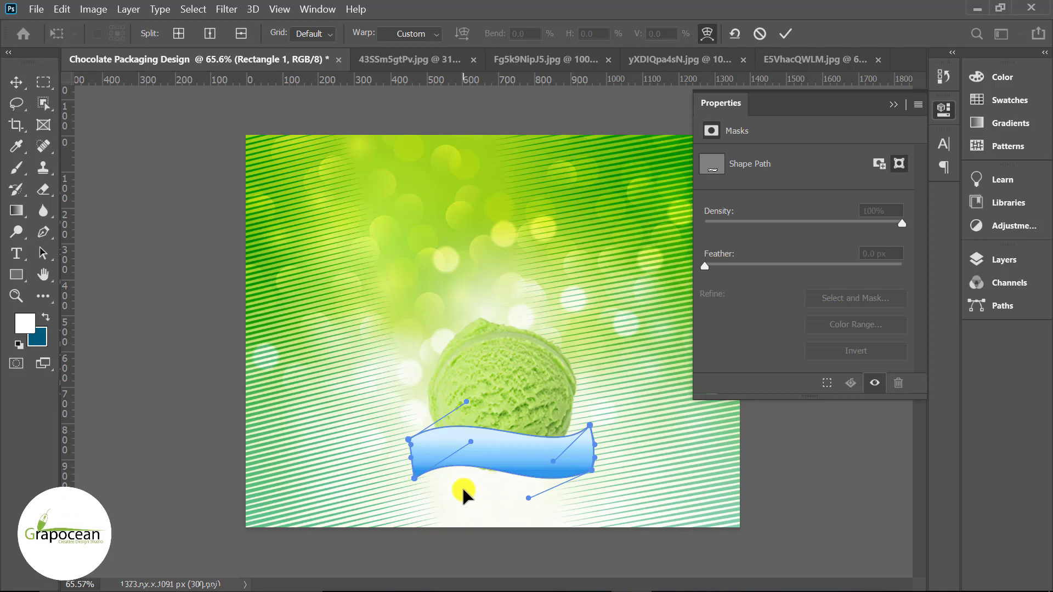
left_click_drag(588, 465, 589, 466)
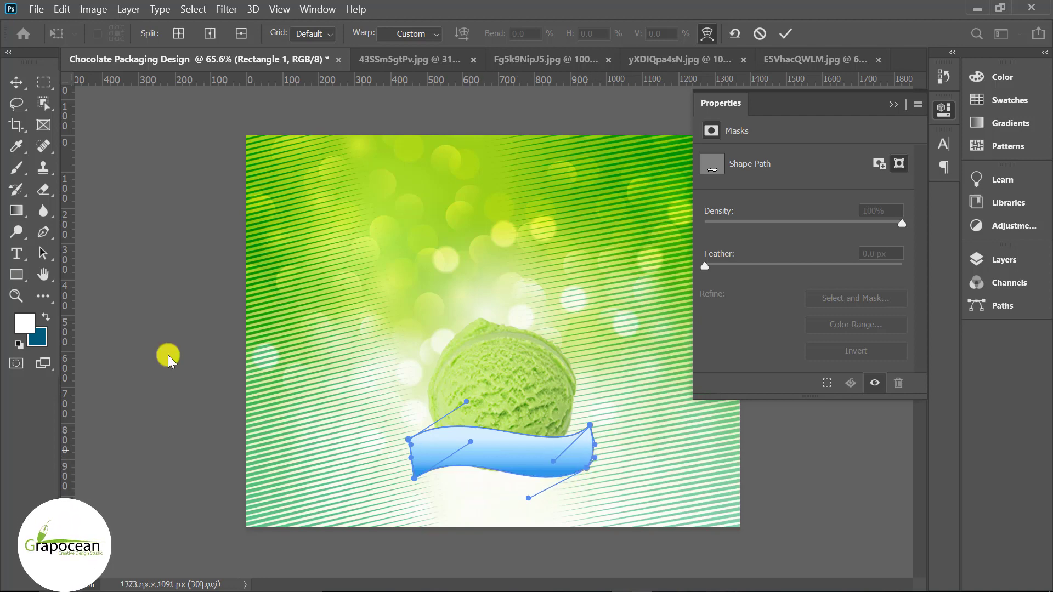
left_click(22, 83)
left_click(535, 248)
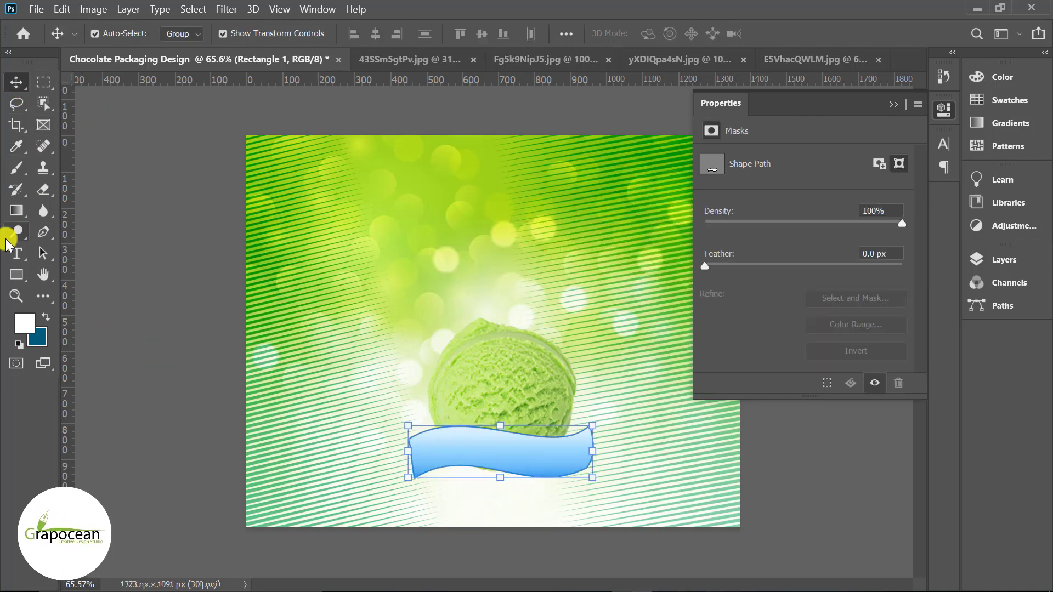
Fill the ribbon with a metallic gold gradient preset at angle 1, running along its length
left_click(14, 213)
left_click(17, 275)
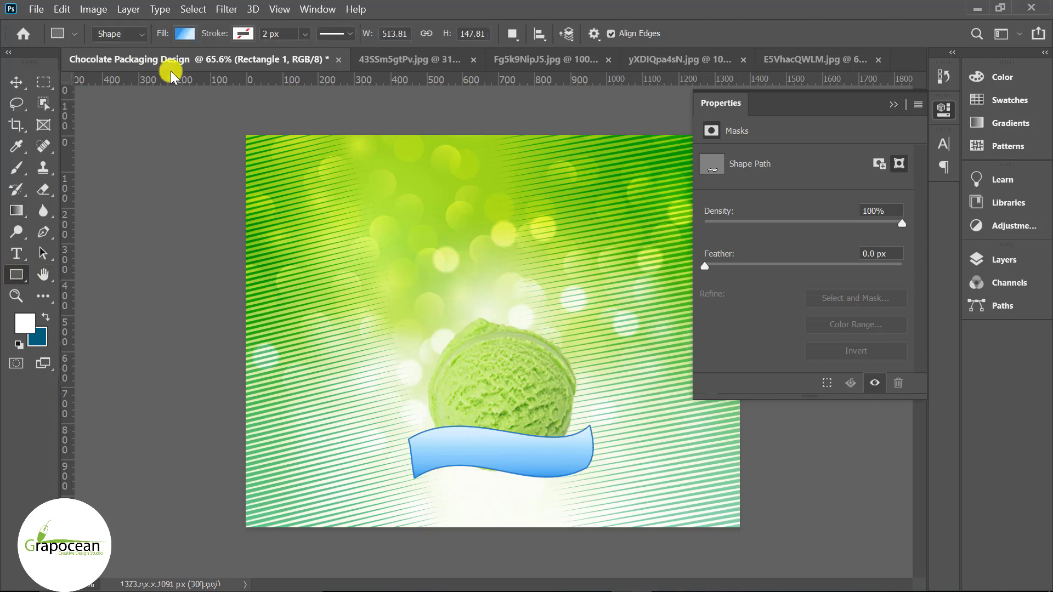
left_click(185, 33)
left_click(262, 163)
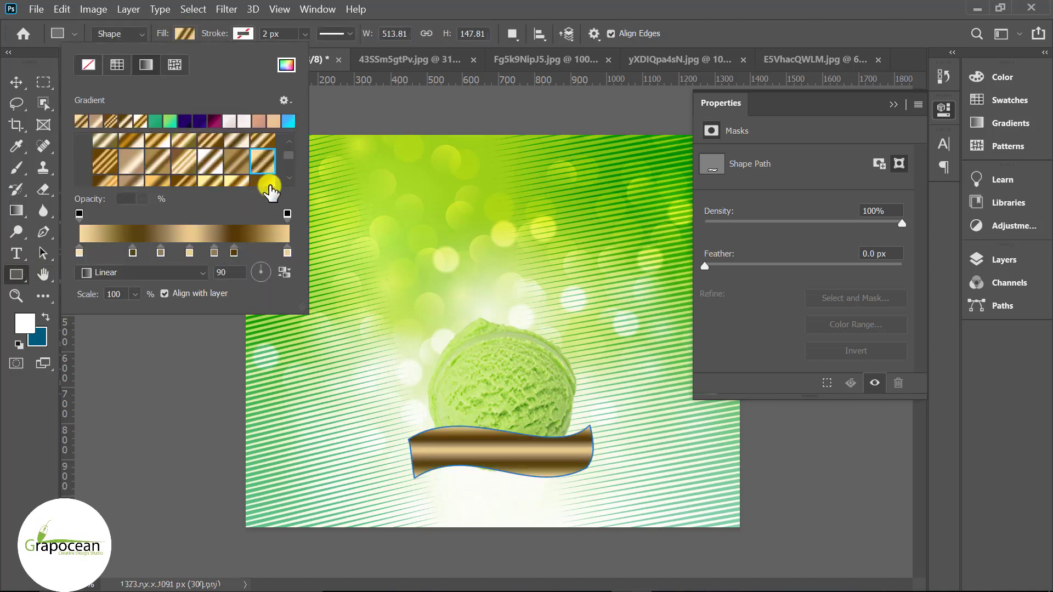
left_click(281, 269)
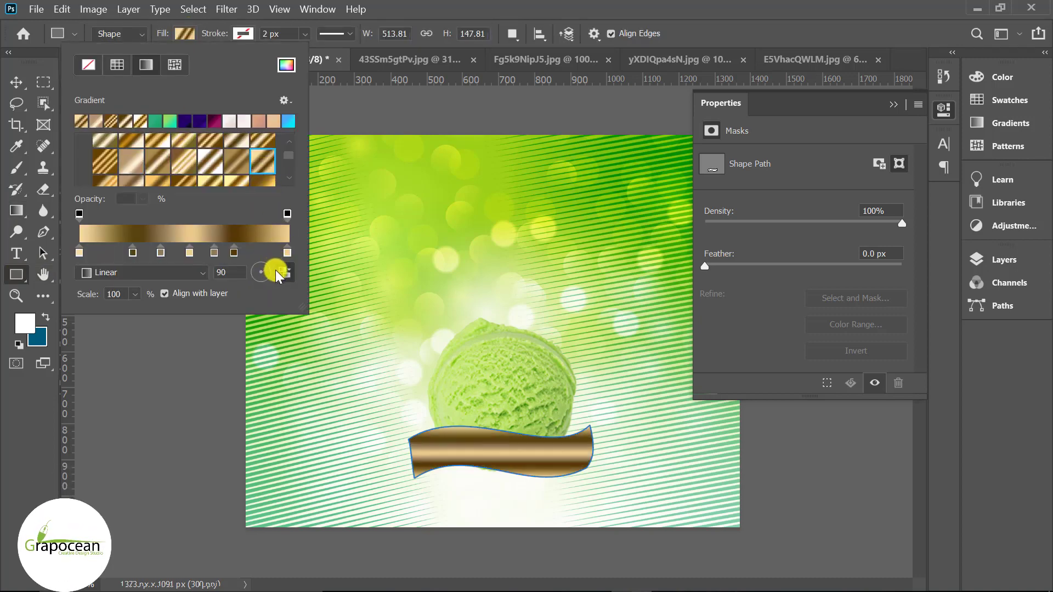
left_click(276, 272)
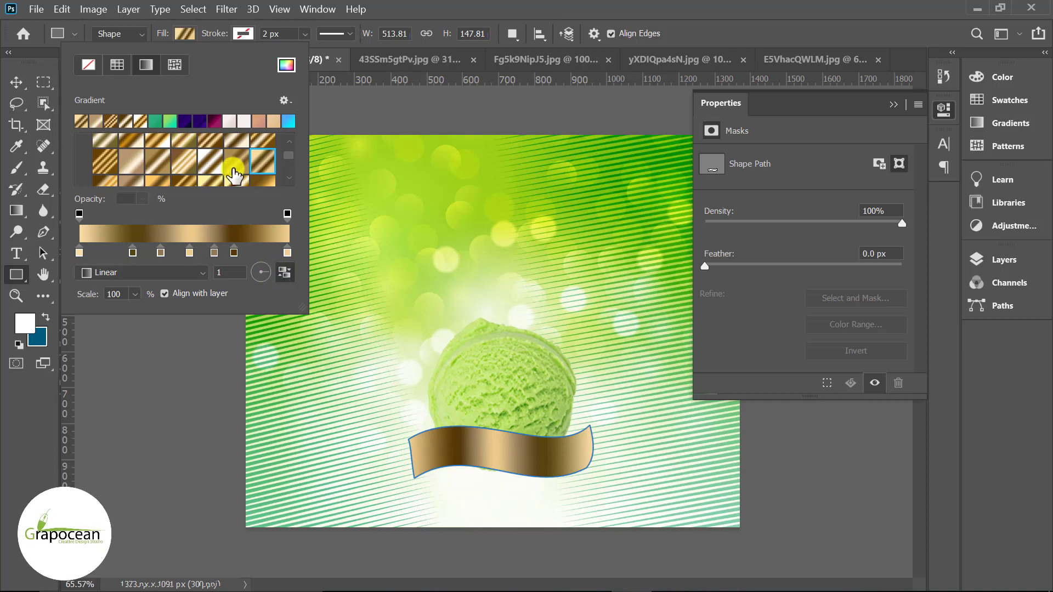
left_click(206, 156)
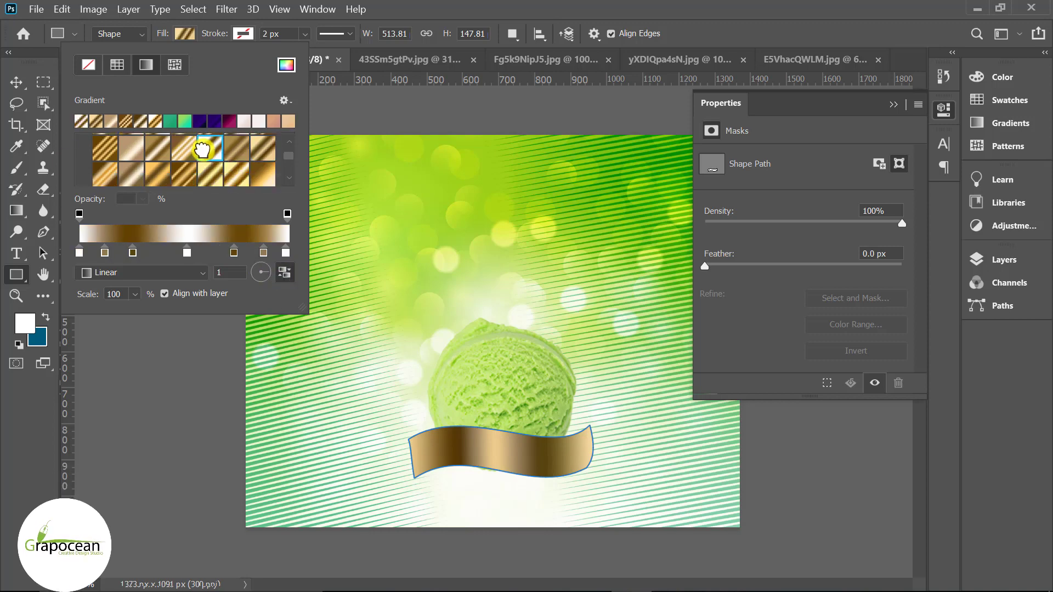
Recolor both gradient stops to pale peach in the Color Picker
double_click(235, 252)
left_click(469, 113)
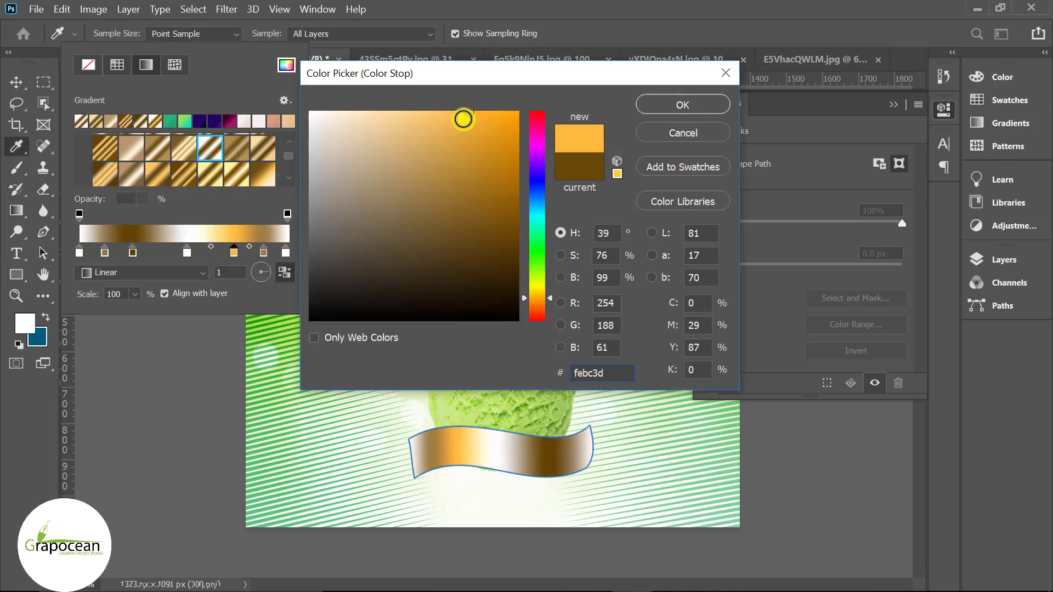
left_click(381, 112)
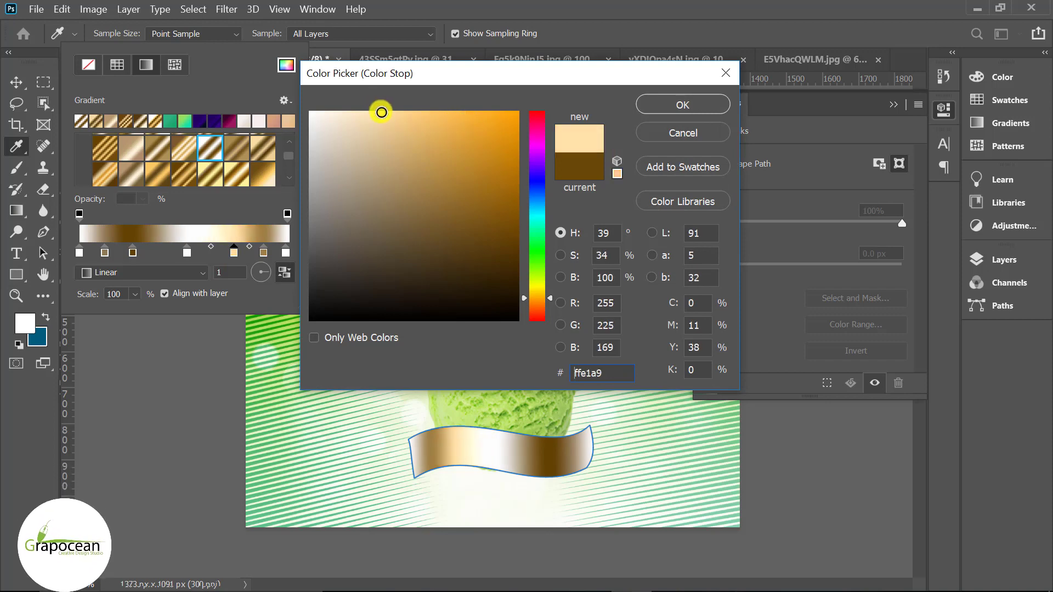
left_click(634, 113)
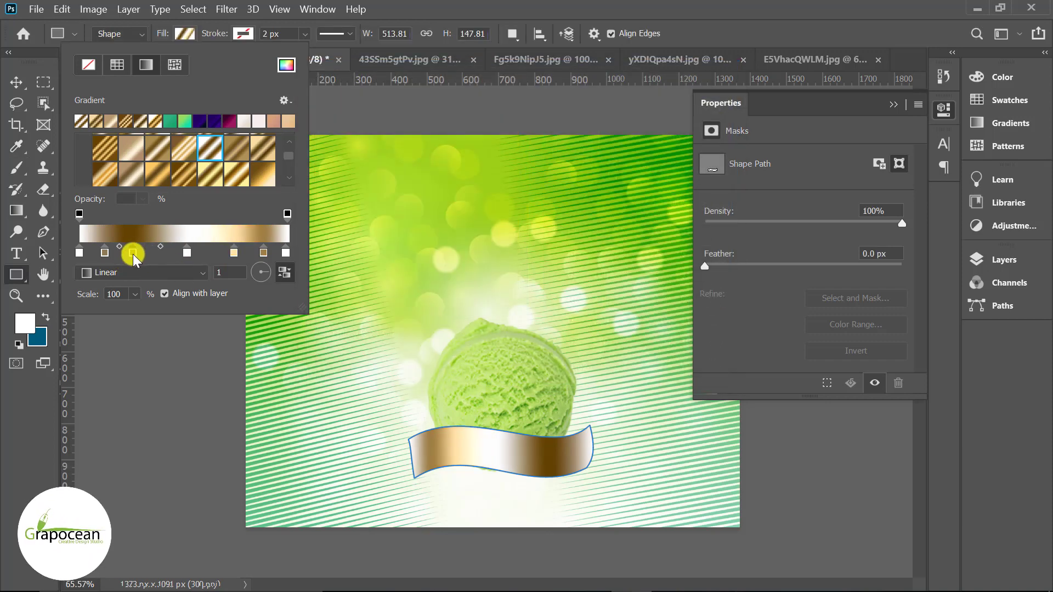
double_click(132, 252)
left_click(391, 113)
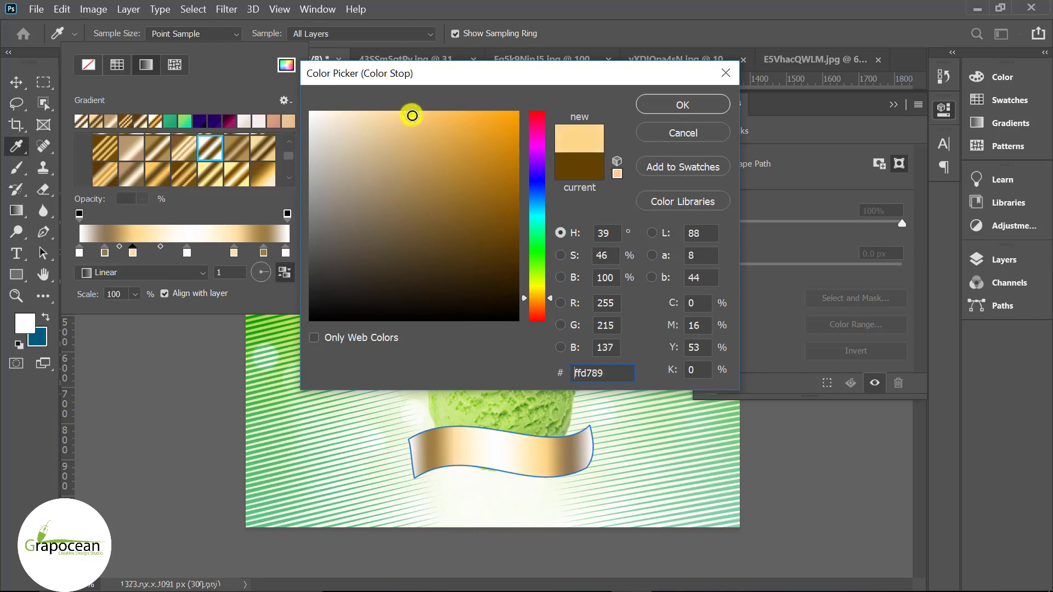
left_click(402, 115)
left_click(675, 103)
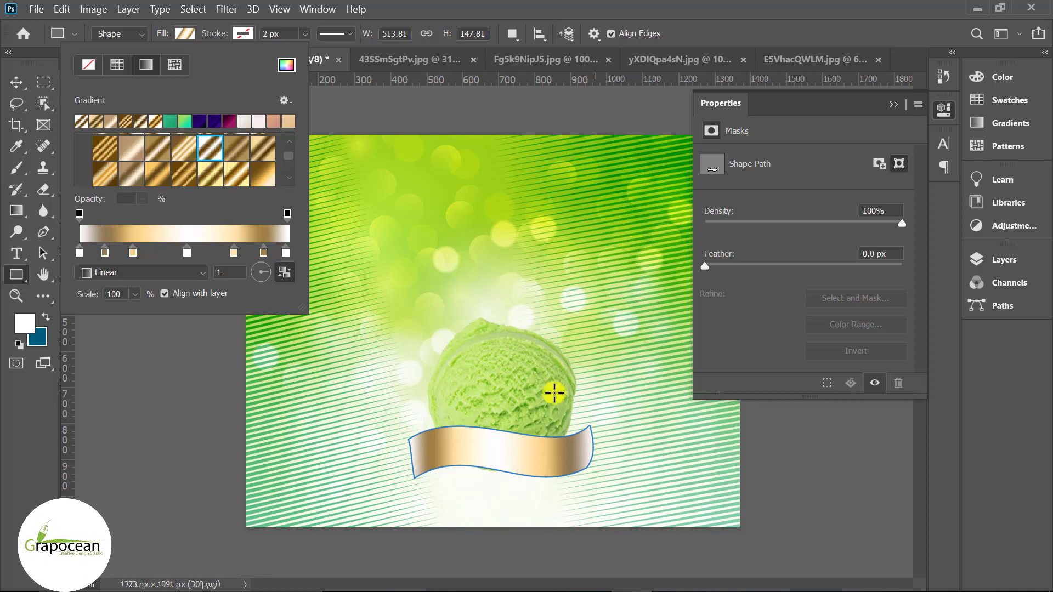
Drag the ribbon path's right-end anchors and handles so that end sweeps upward
left_click(43, 231)
left_click(591, 427, "ctrl")
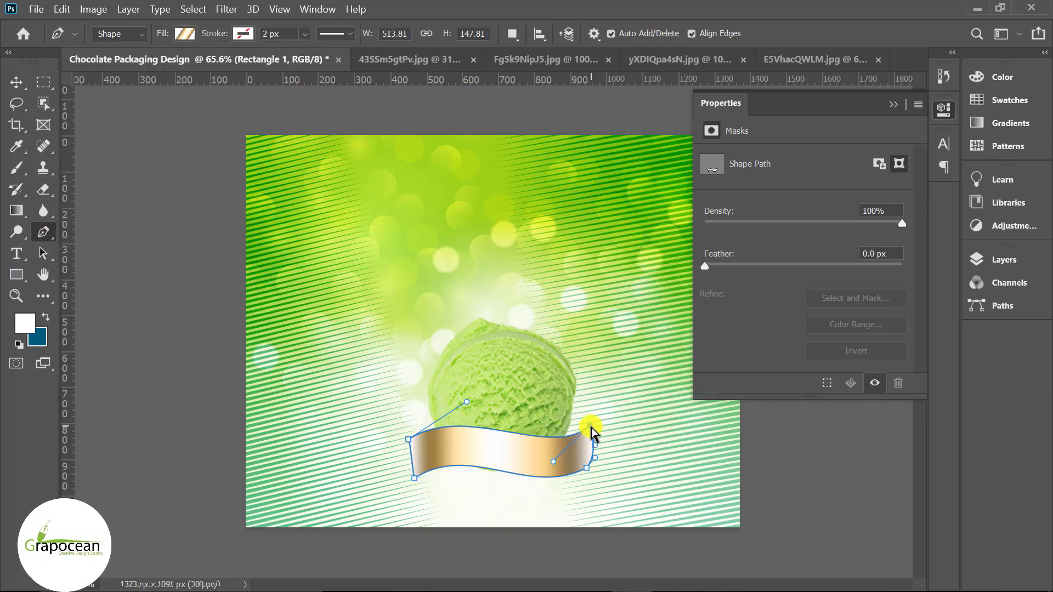
left_click_drag(591, 427, 589, 420)
left_click_drag(553, 461, 564, 473)
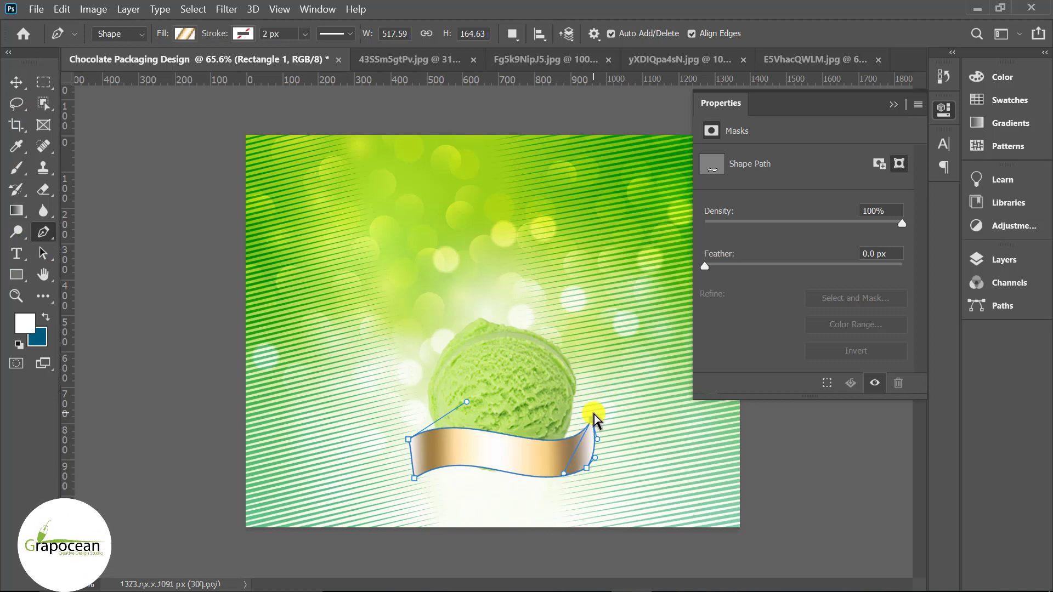
left_click_drag(593, 420, 592, 413)
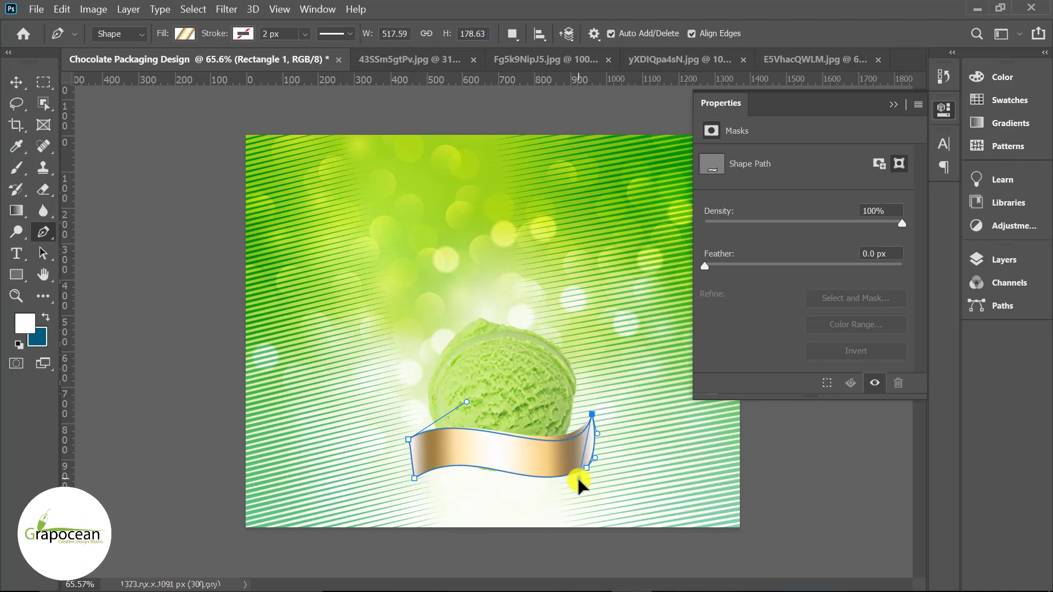
left_click_drag(577, 476, 580, 481)
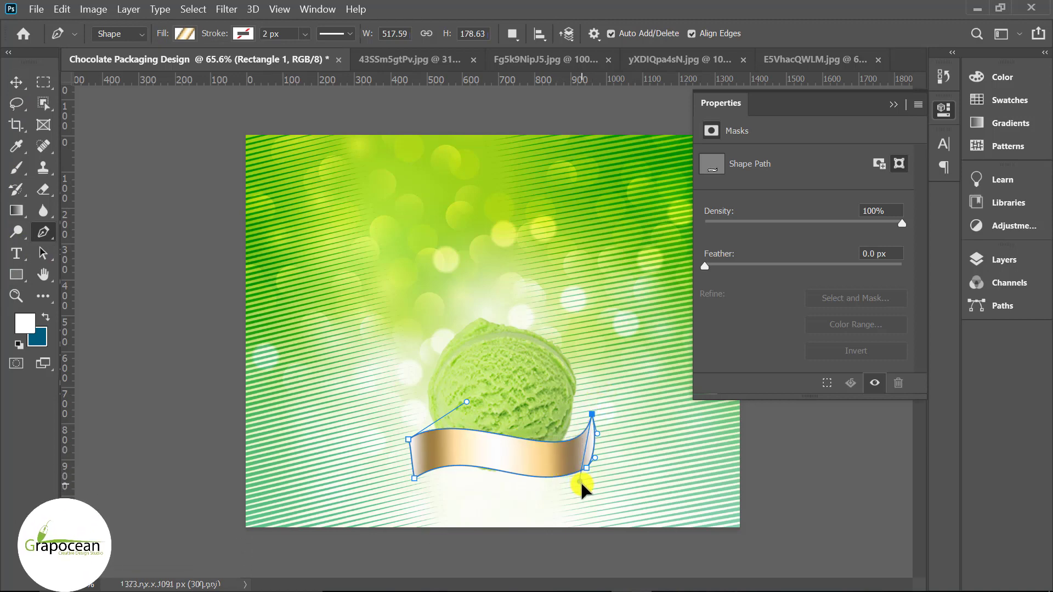
Adjust the left-end anchors so the ribbon curls smoothly under the scoop
left_click(416, 481)
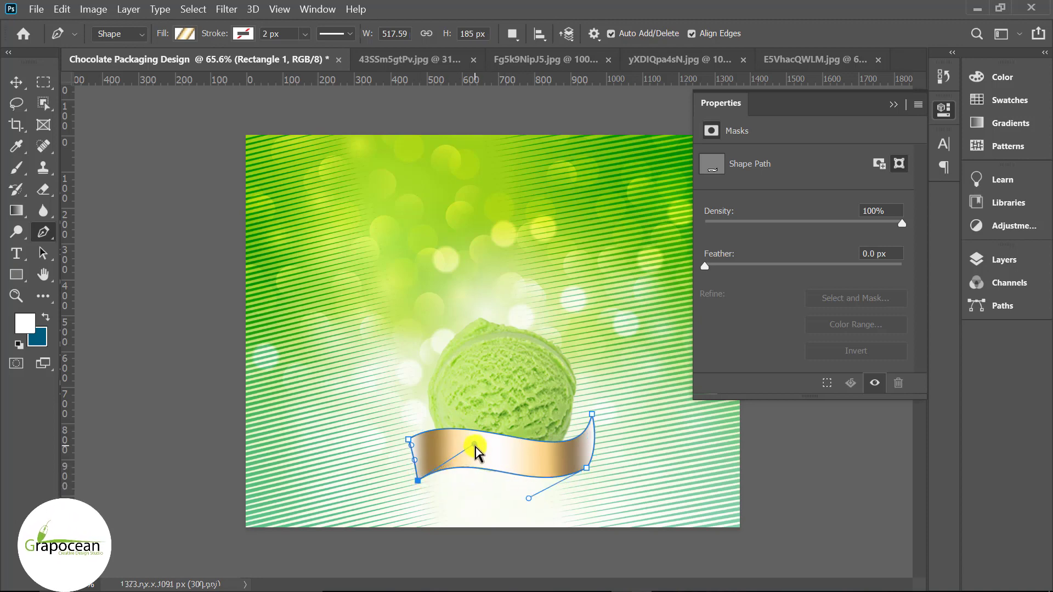
left_click_drag(418, 481, 431, 487)
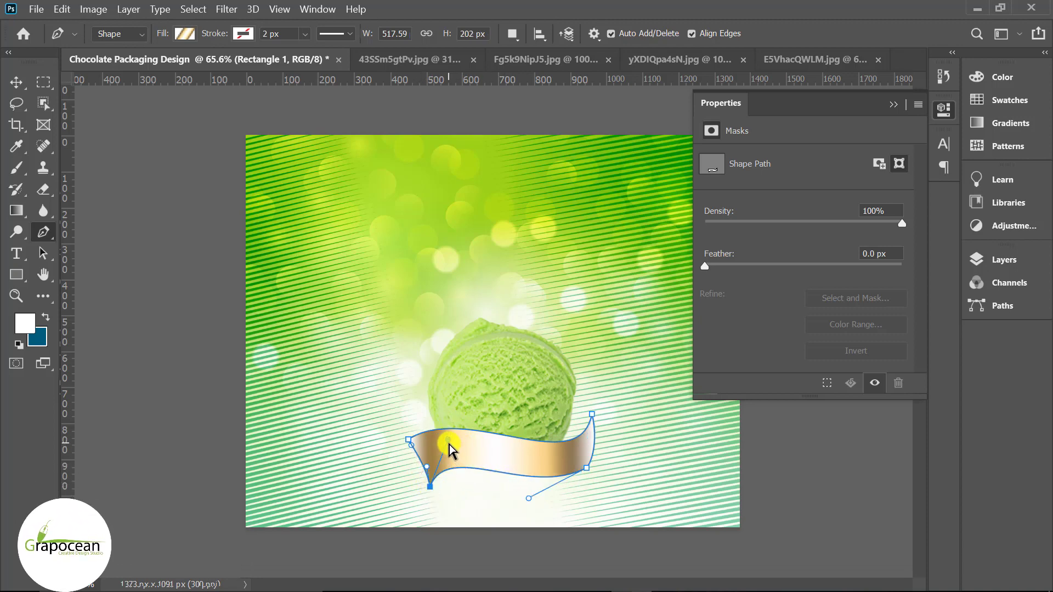
left_click_drag(428, 431, 413, 422)
mouse_move(448, 495)
left_mouse_down()
mouse_move(457, 476)
mouse_move(465, 488)
mouse_move(444, 488)
left_mouse_up()
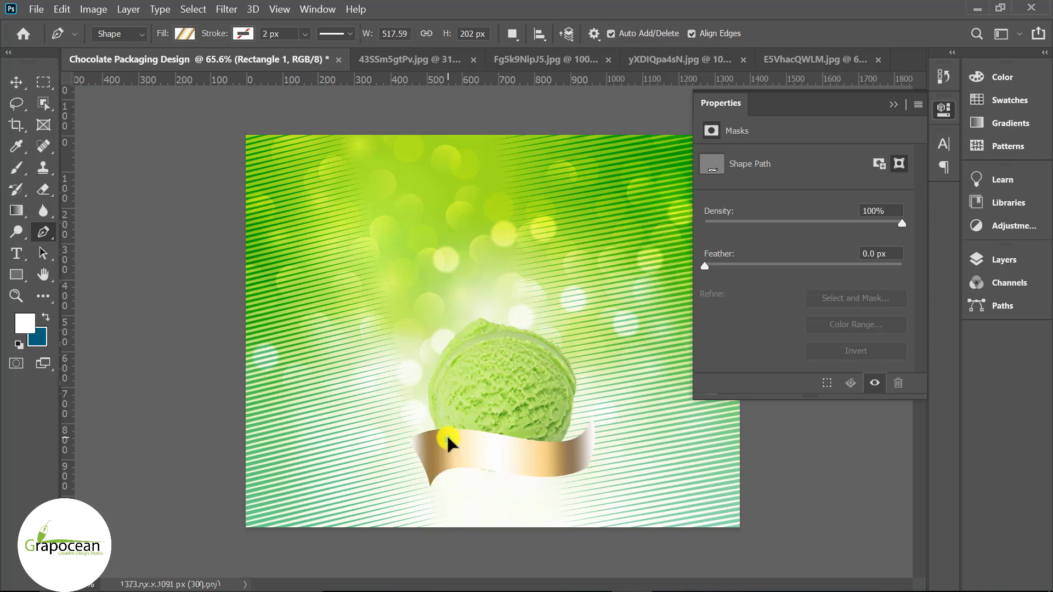
left_click(16, 82)
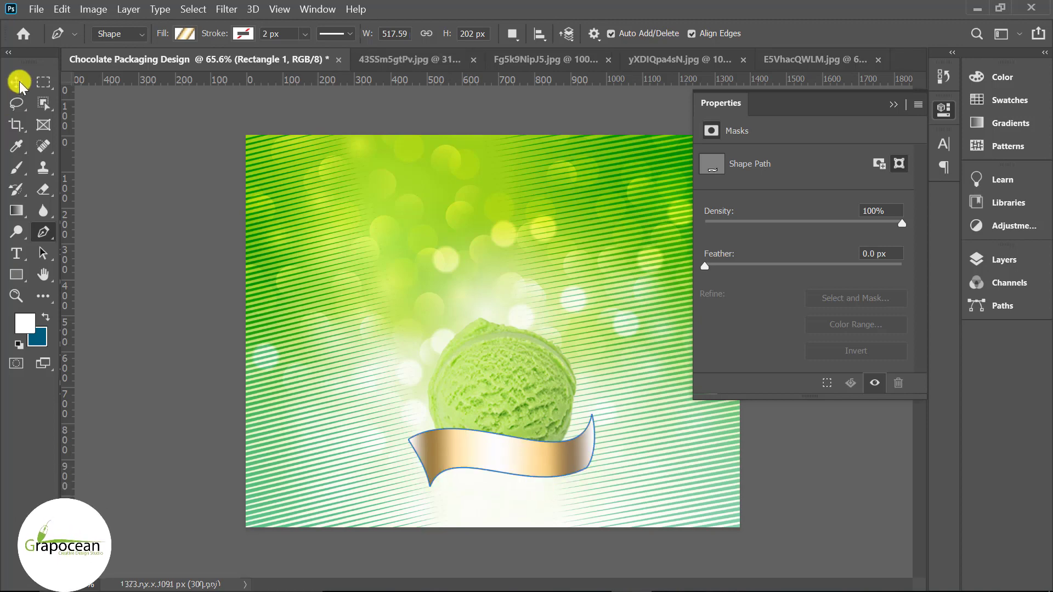
Zoom in and Pen-draw a curved crescent loop rising from the ribbon's right end beside the scoop
left_click(153, 365)
key("ctrl+plus")
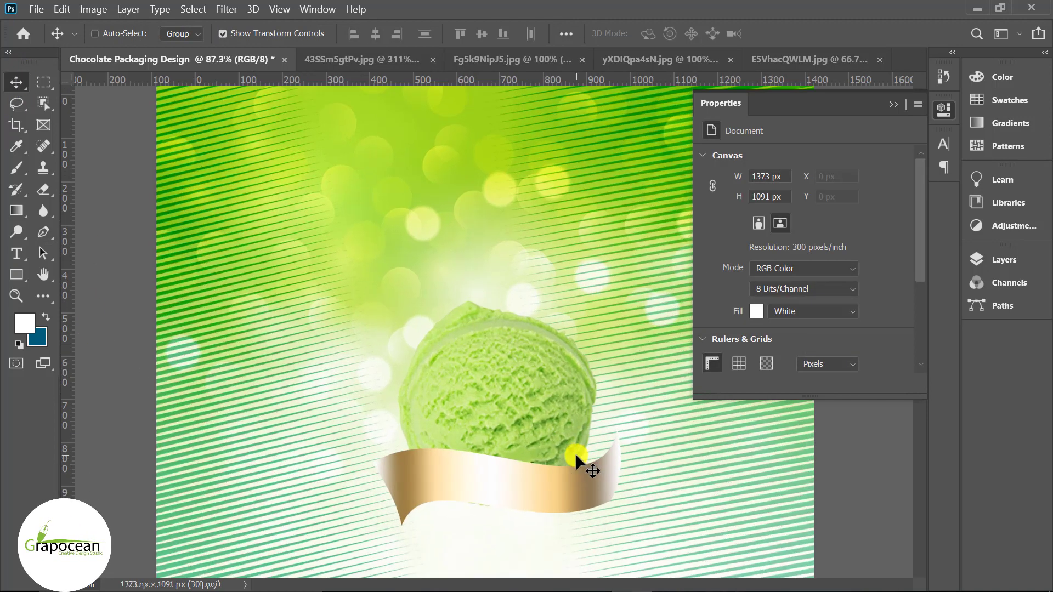
scroll(584, 462, "up", 1)
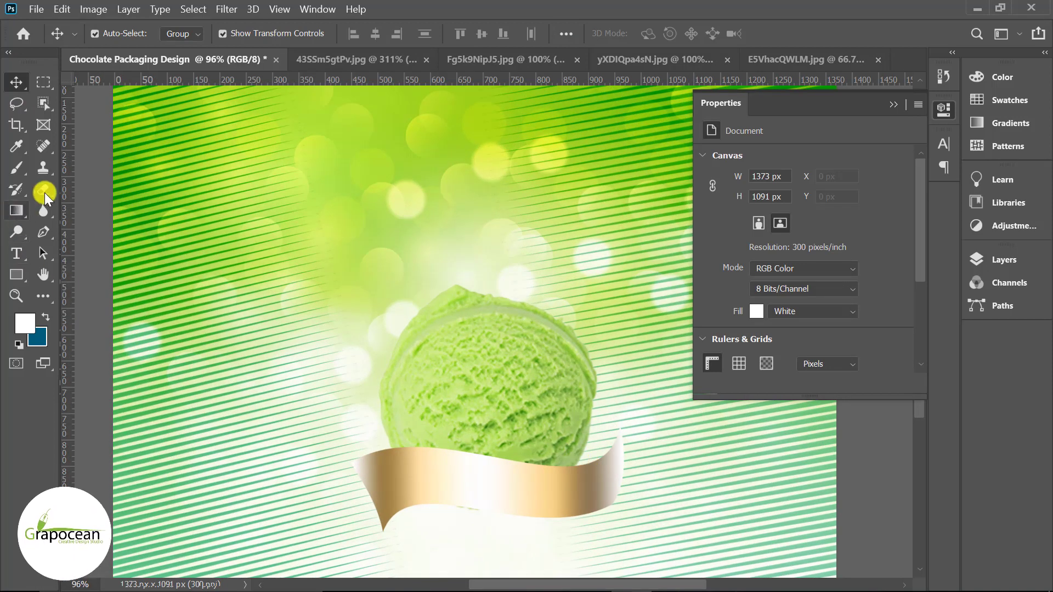
key("p")
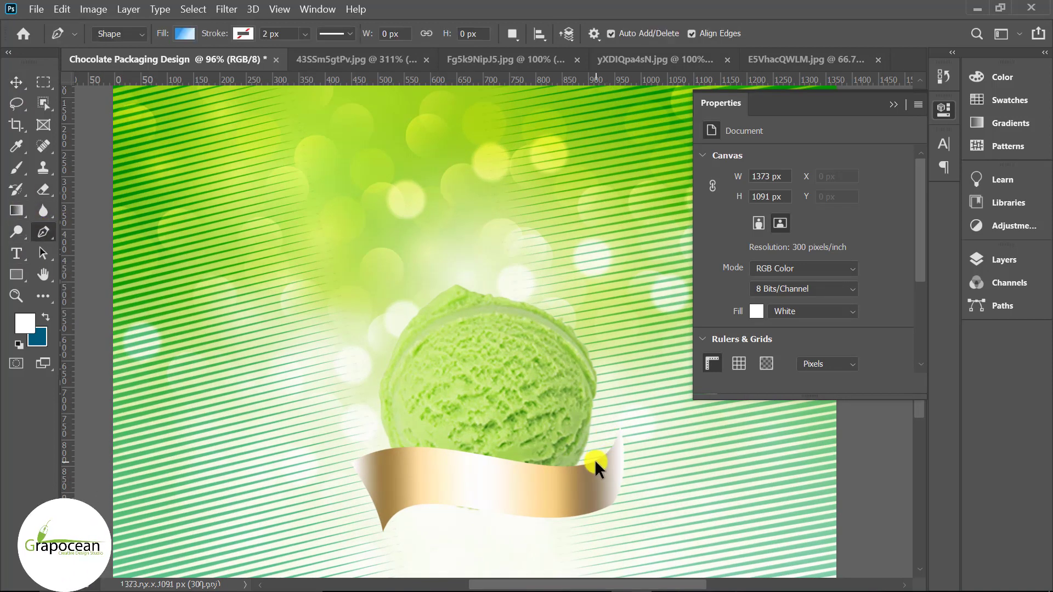
scroll(595, 459, "up", 1)
left_click(592, 395)
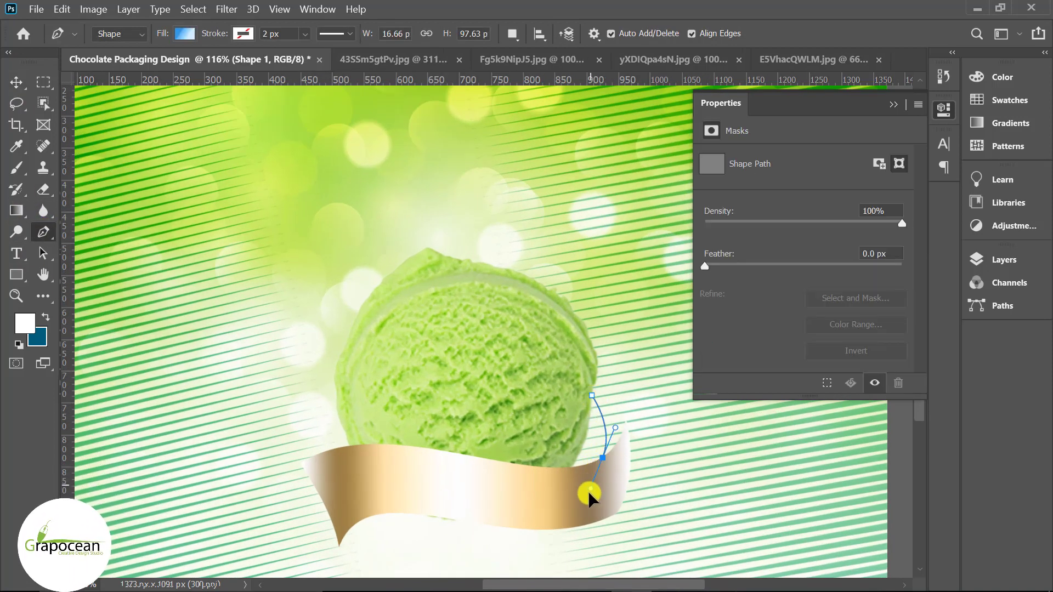
left_click_drag(588, 491, 631, 416)
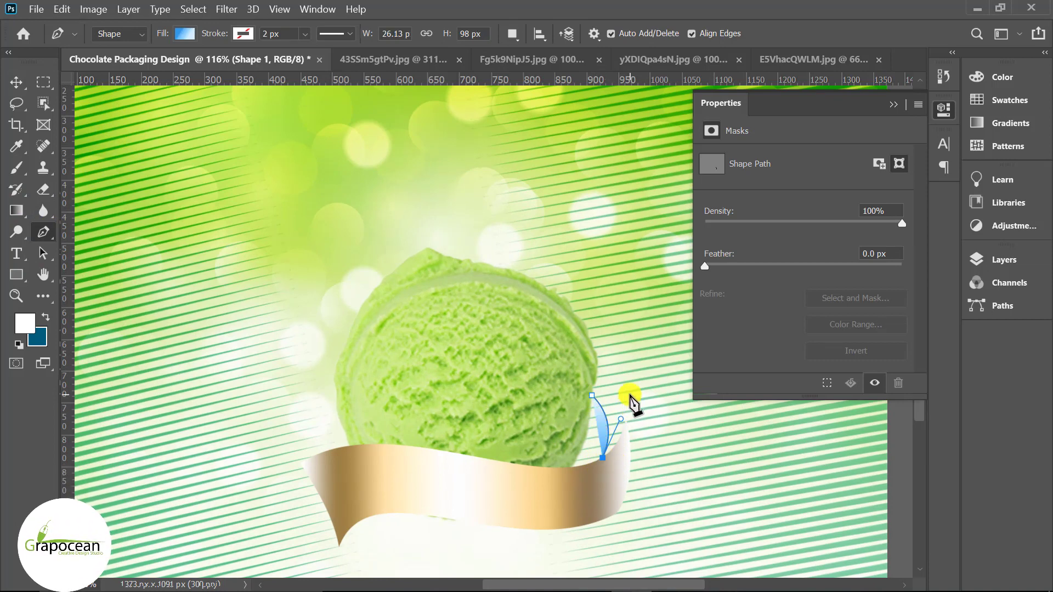
left_click_drag(596, 356, 532, 292)
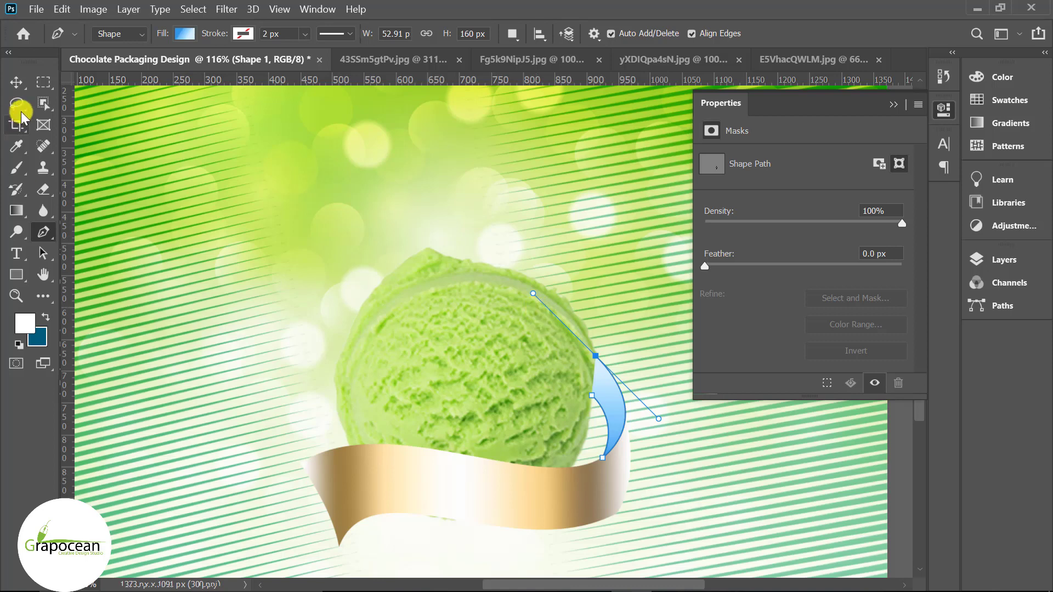
Fill the crescent loop shape with a gold gradient preset
key("v")
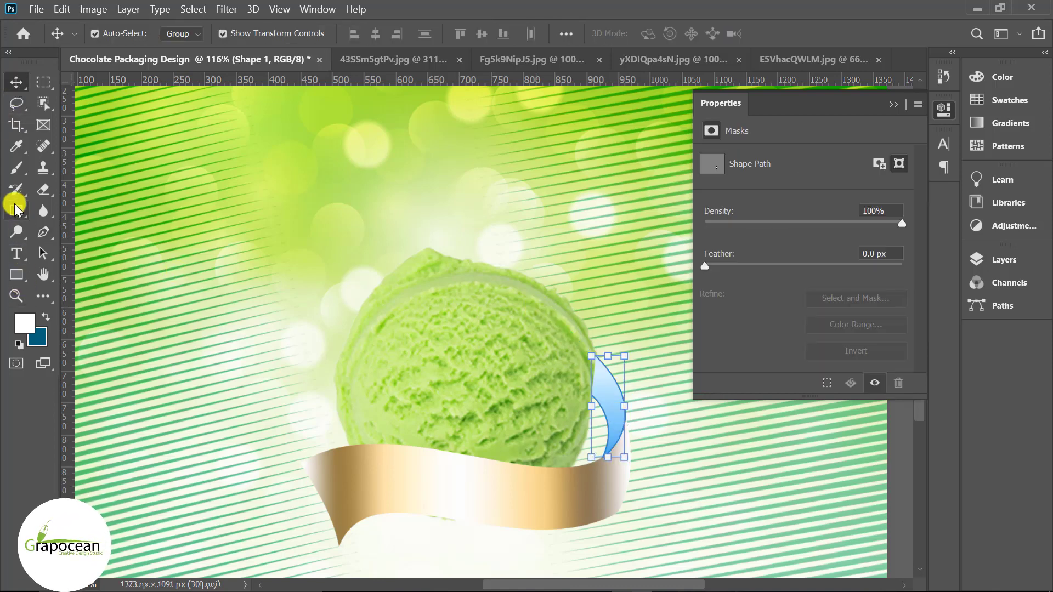
left_click(16, 210)
left_click(71, 34)
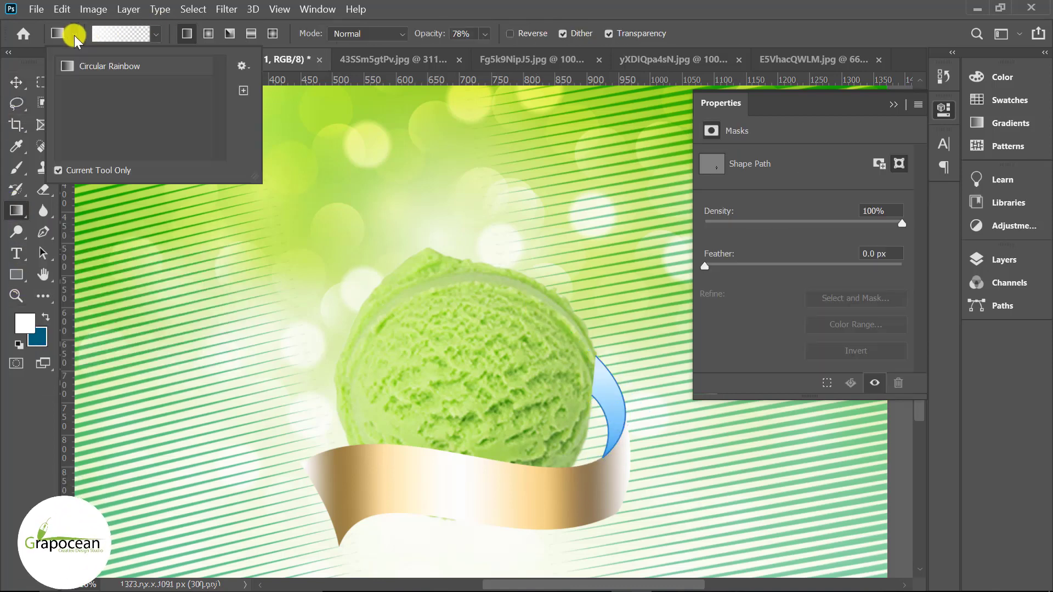
left_click(21, 281)
left_click(188, 34)
left_click(132, 150)
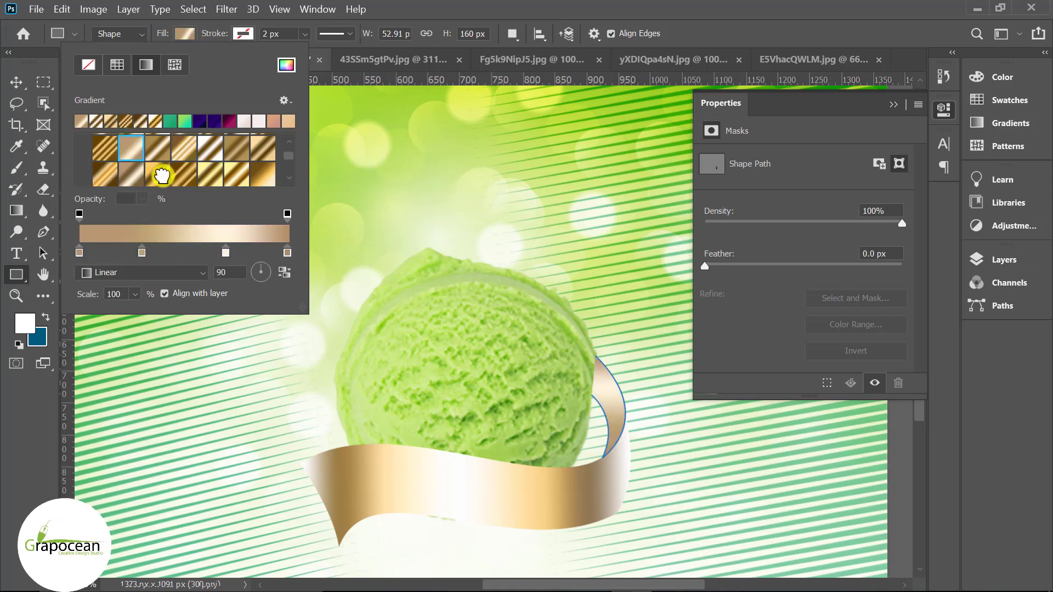
Compare several gold and brown-white presets, then angle the chosen gold gradient to match the ribbon
left_click(217, 150)
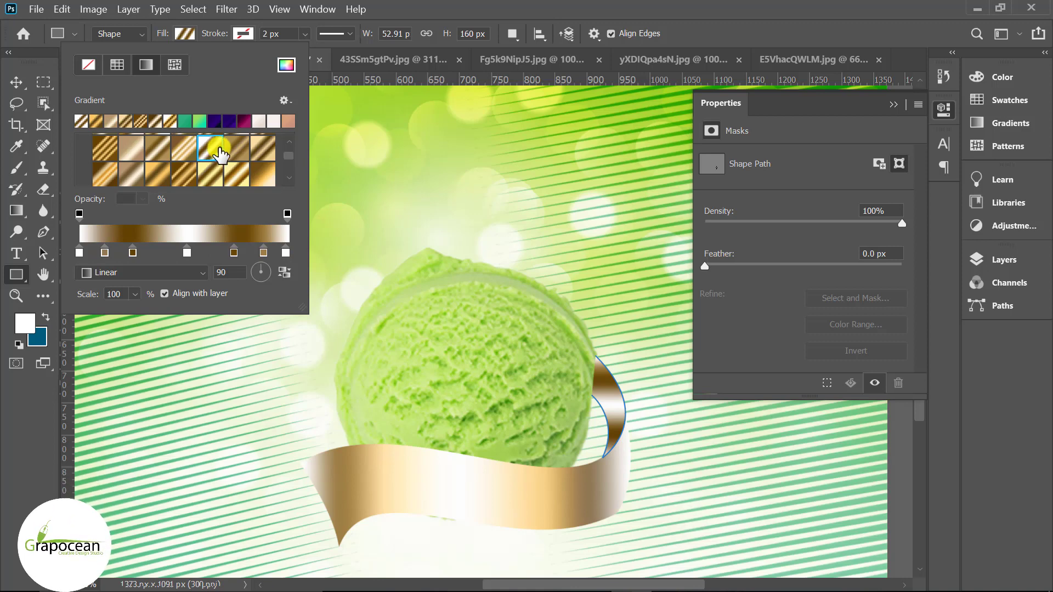
left_click(192, 179)
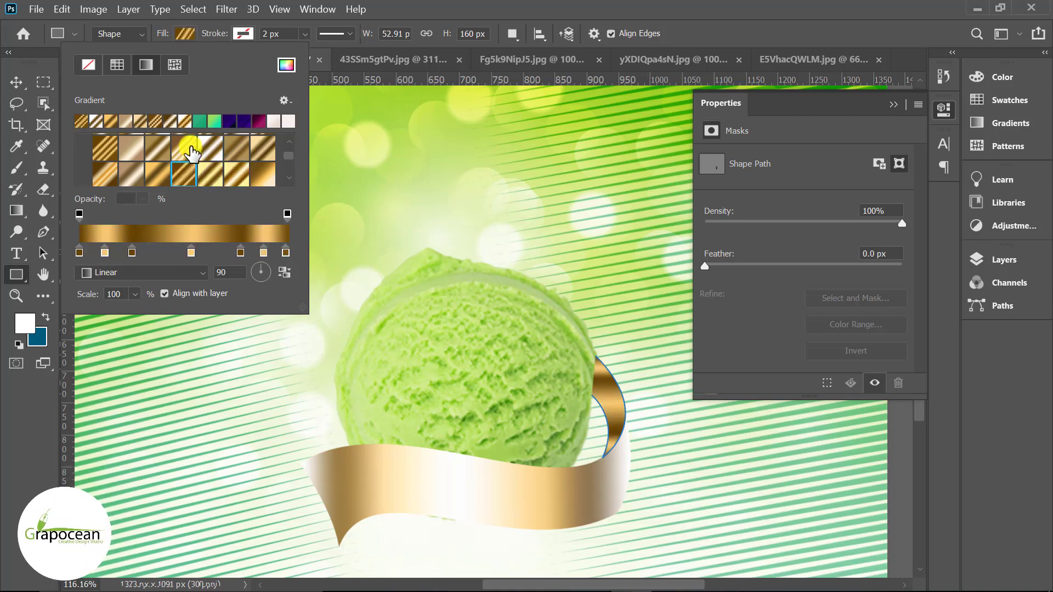
left_click(186, 148)
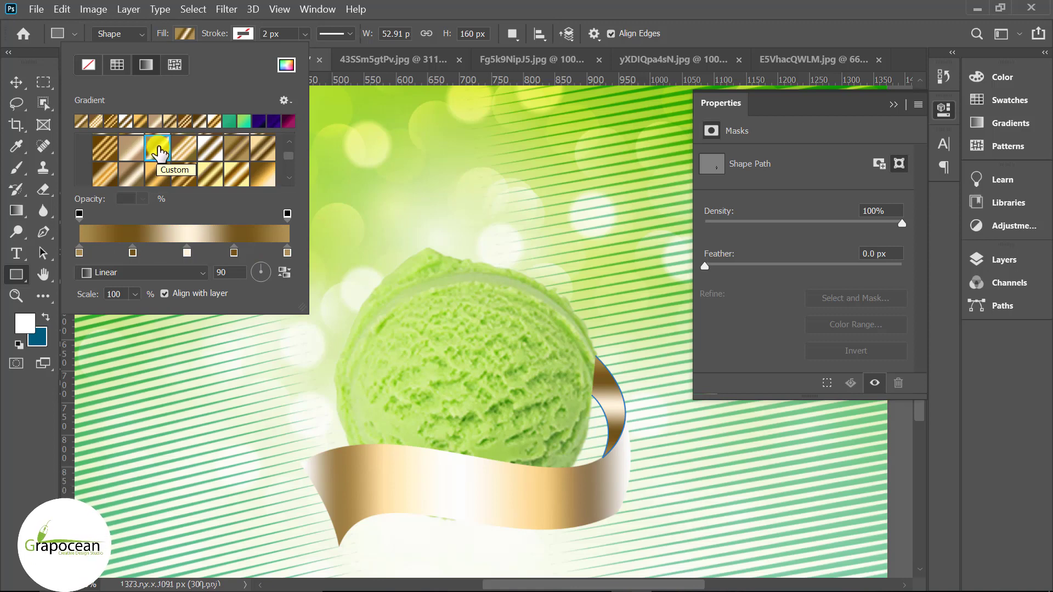
left_click(208, 148)
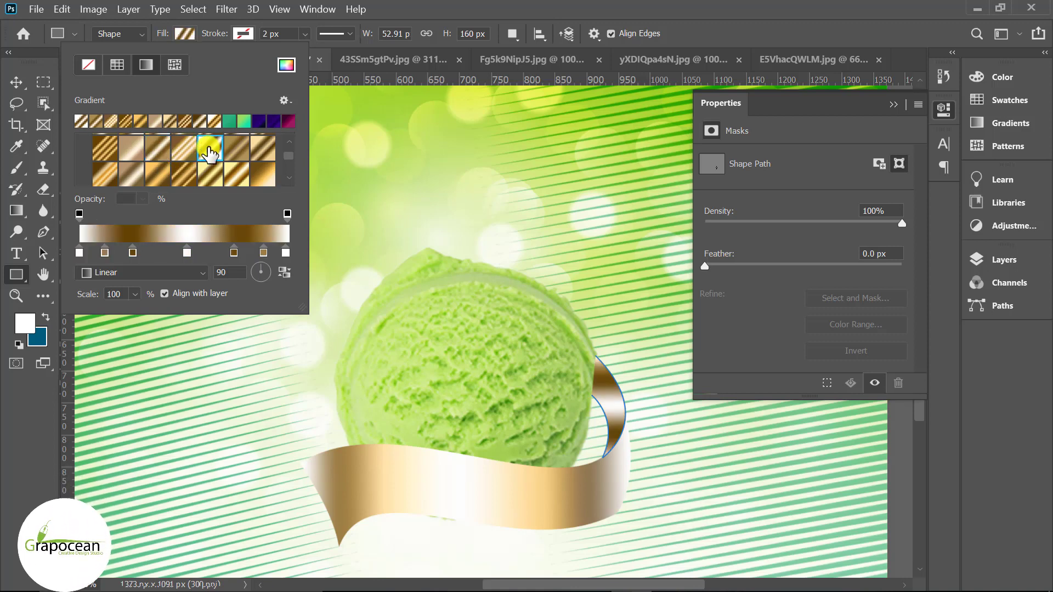
left_click(269, 265)
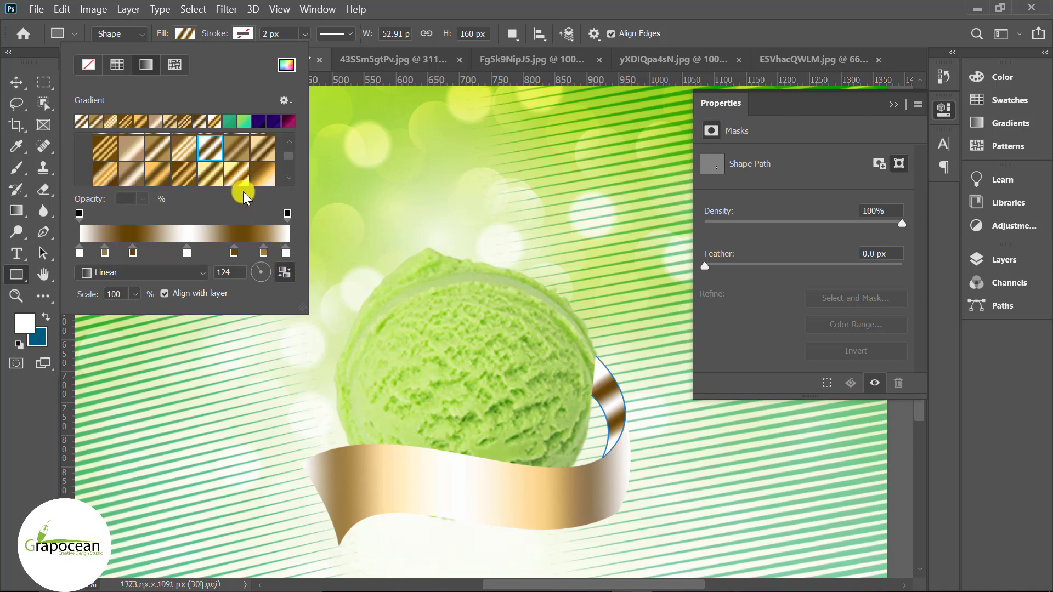
left_click(237, 171)
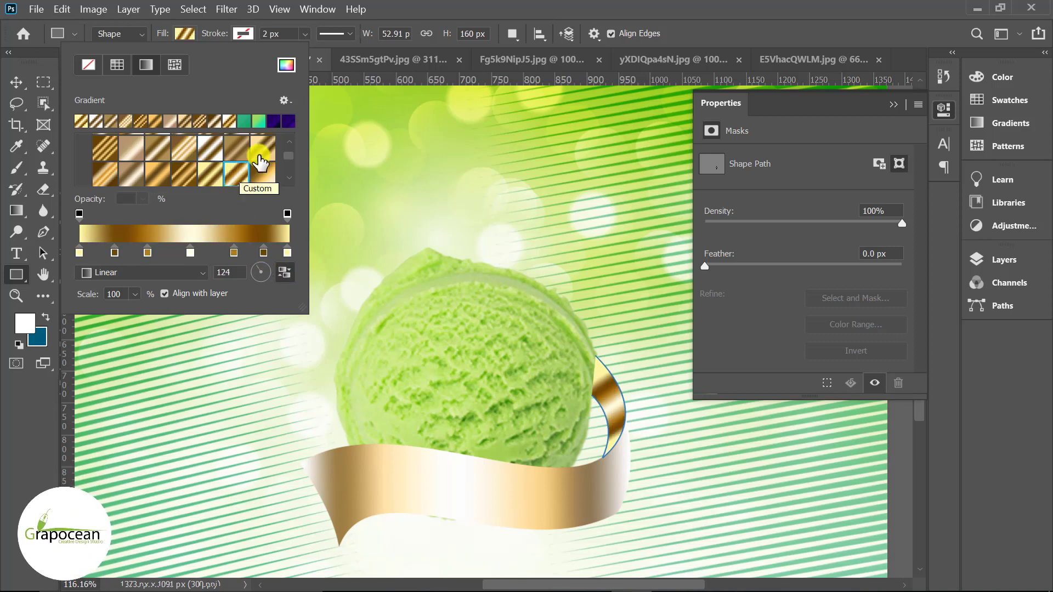
left_click(31, 491)
Deselect the gold loop and select the main gold ribbon
key("v")
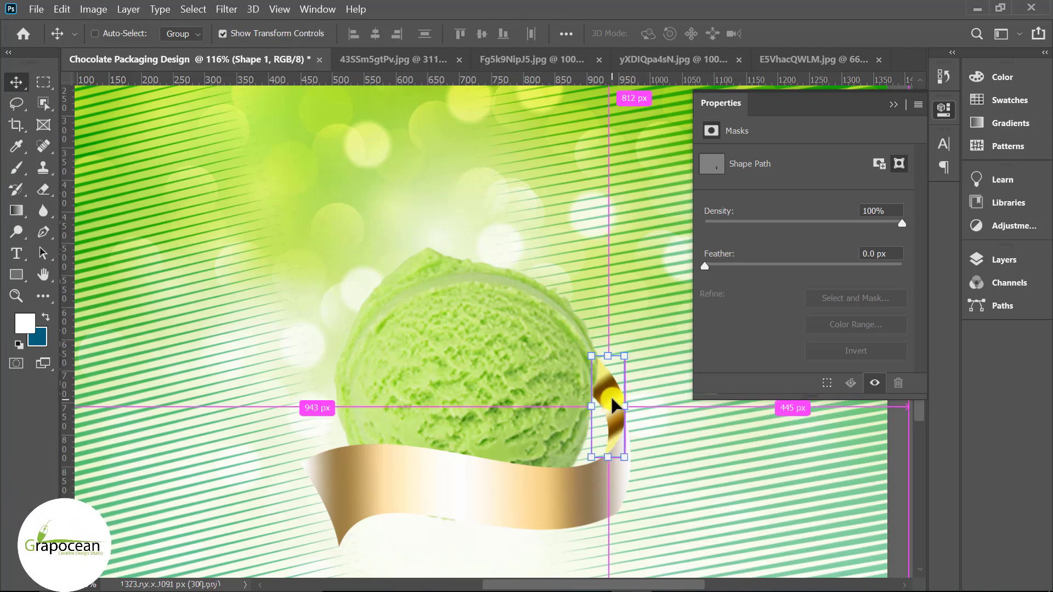
scroll(584, 456, "down", 5)
left_click(798, 488)
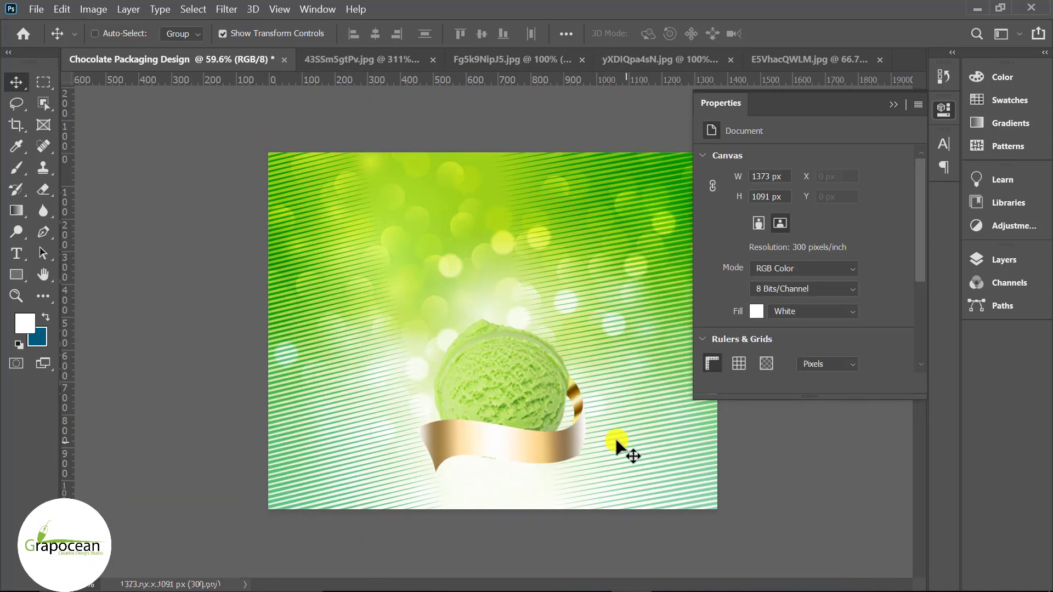
scroll(614, 436, "up", 3)
scroll(616, 459, "up", 2)
scroll(604, 472, "up", 1)
scroll(604, 472, "down", 2)
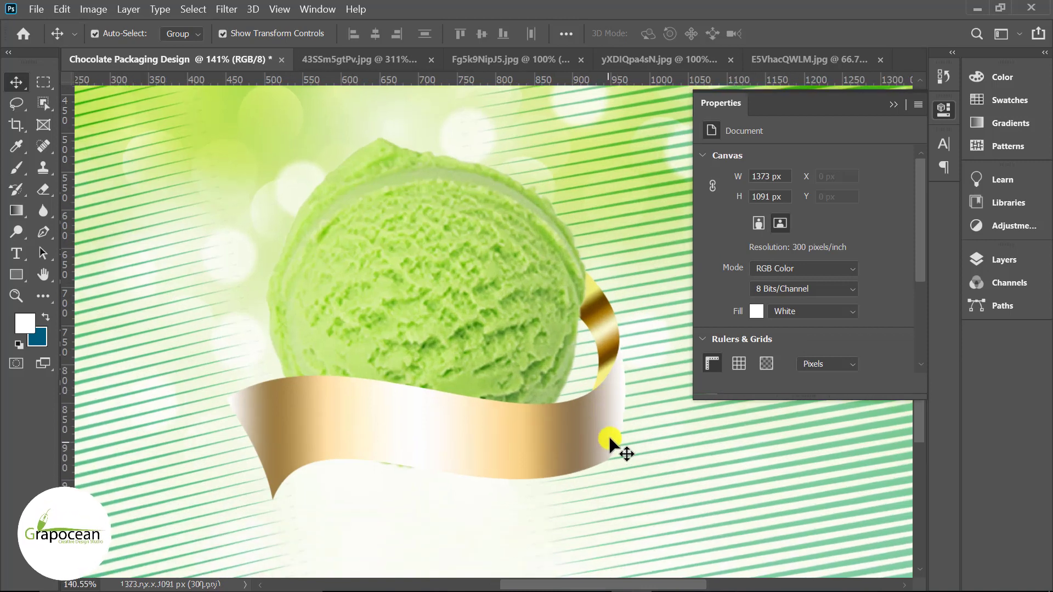
scroll(610, 414, "up", 1)
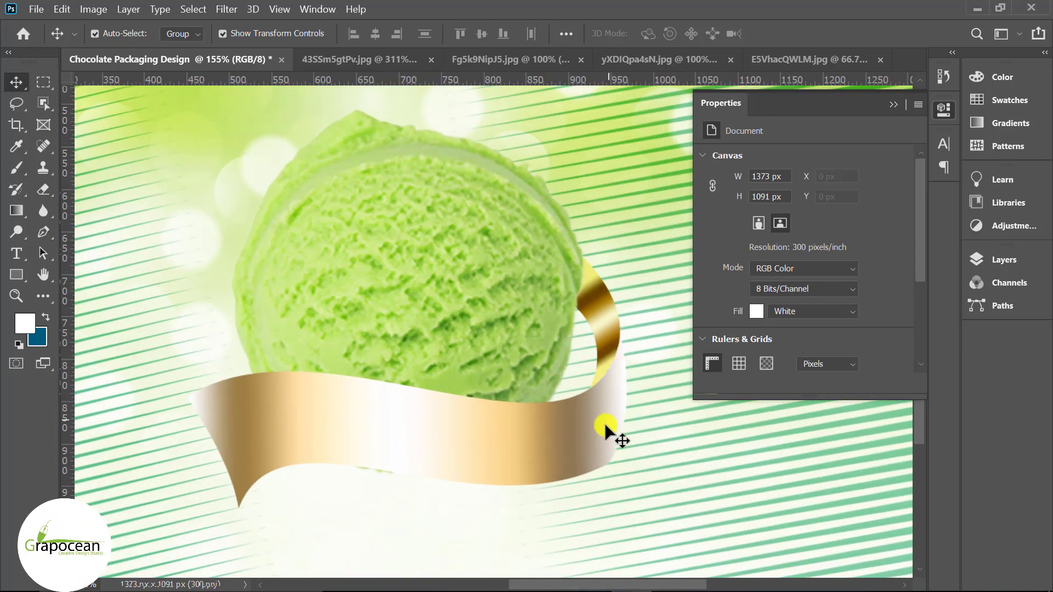
left_click(531, 442)
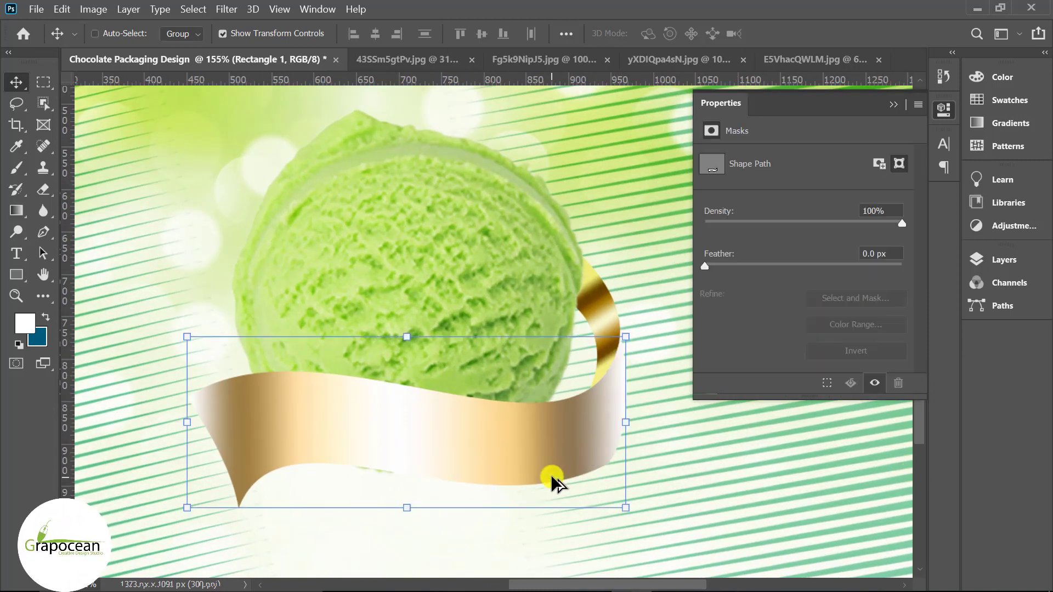
Pull the ribbon's bottom-right anchor inward and smooth its handle so the end curves up
key("ctrl")
left_click(43, 231)
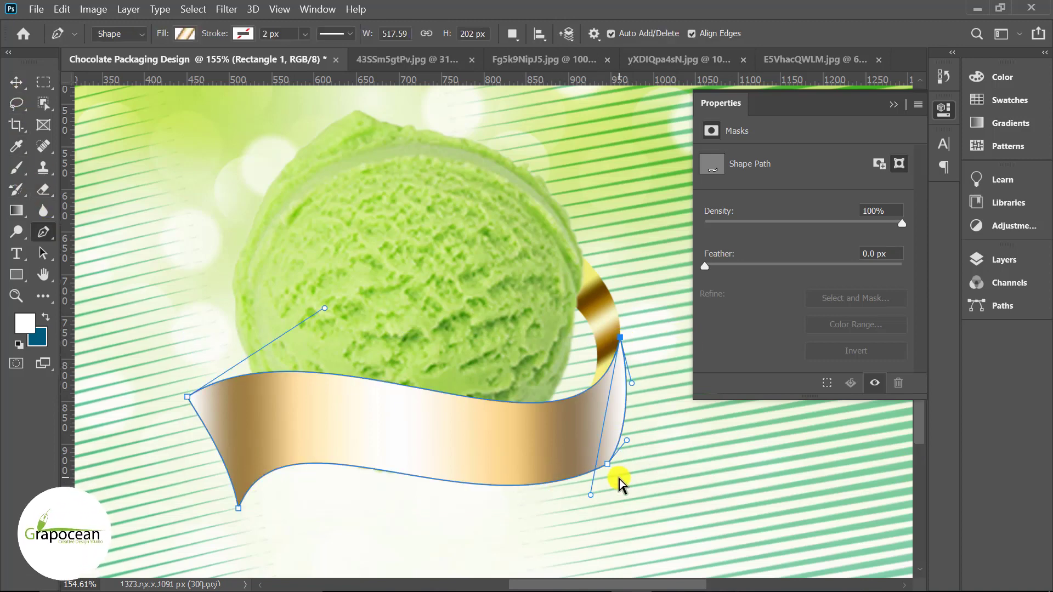
left_click_drag(607, 466, 569, 455)
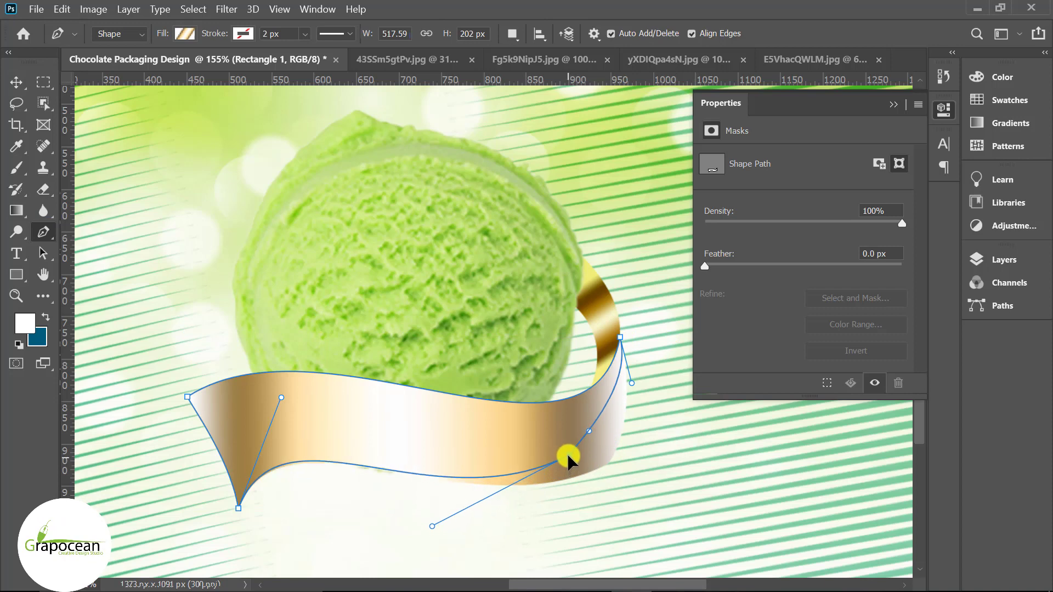
left_click_drag(624, 423, 611, 430)
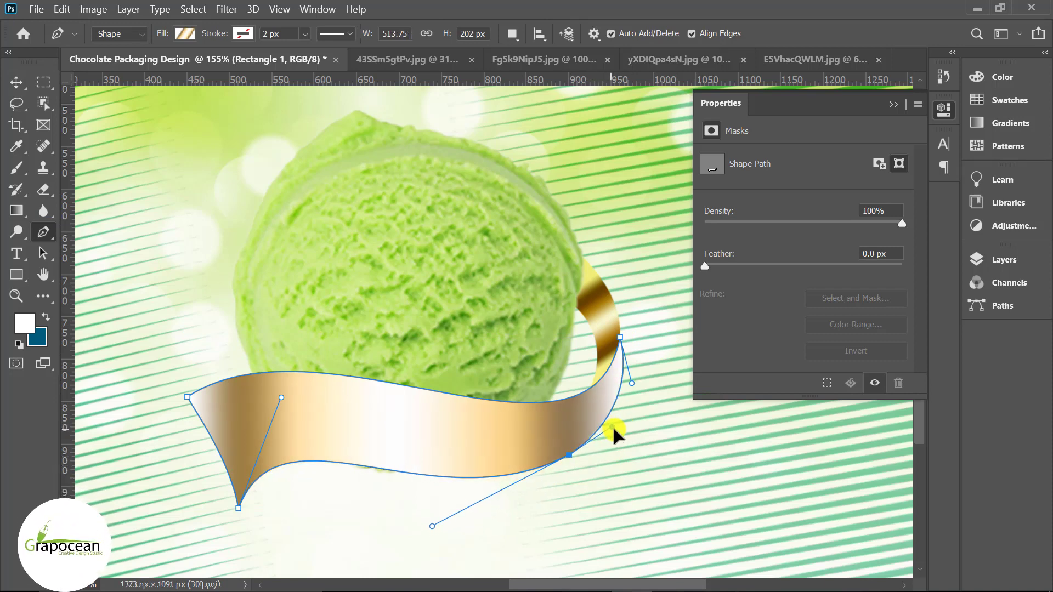
left_click(15, 82)
key("ctrl+0")
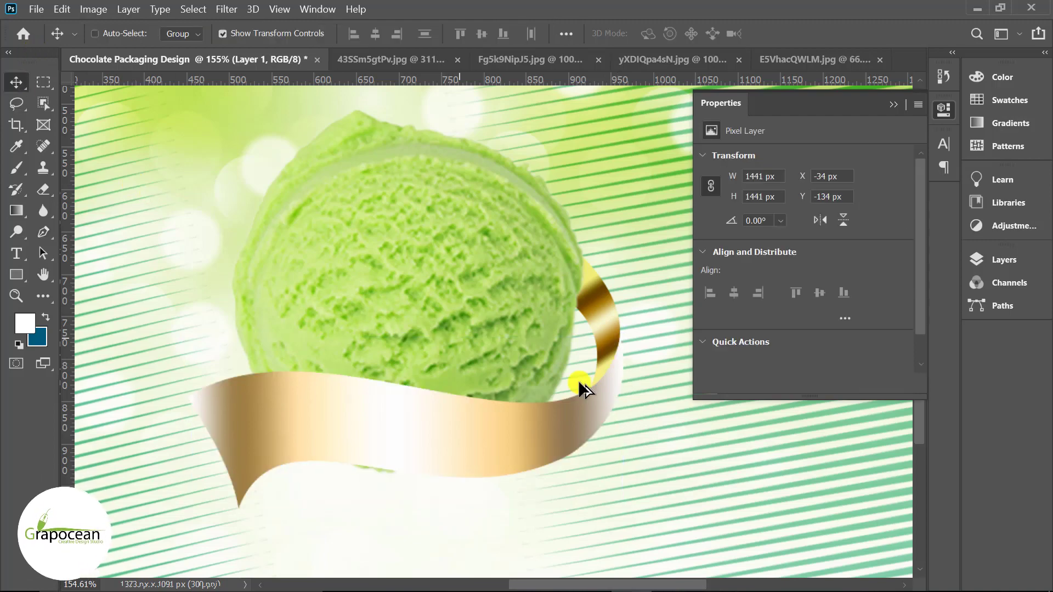
scroll(707, 500, "down", 2)
scroll(634, 450, "up", 3)
scroll(591, 481, "up", 3)
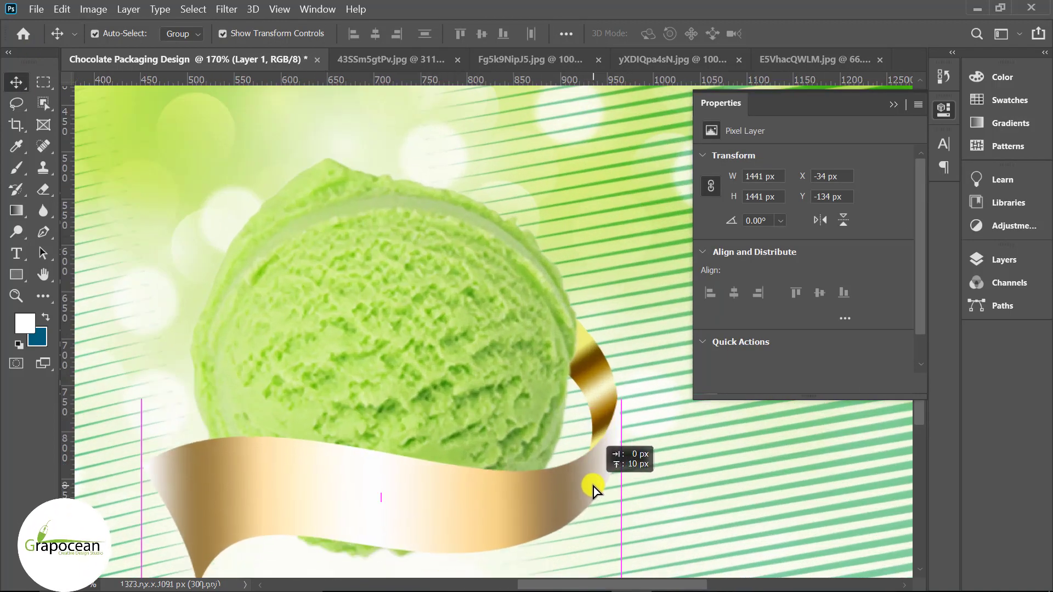
Click the ribbon, green background and scoop on the canvas to identify their layers
left_click(592, 492)
scroll(568, 461, "down", 2)
scroll(567, 452, "down", 1)
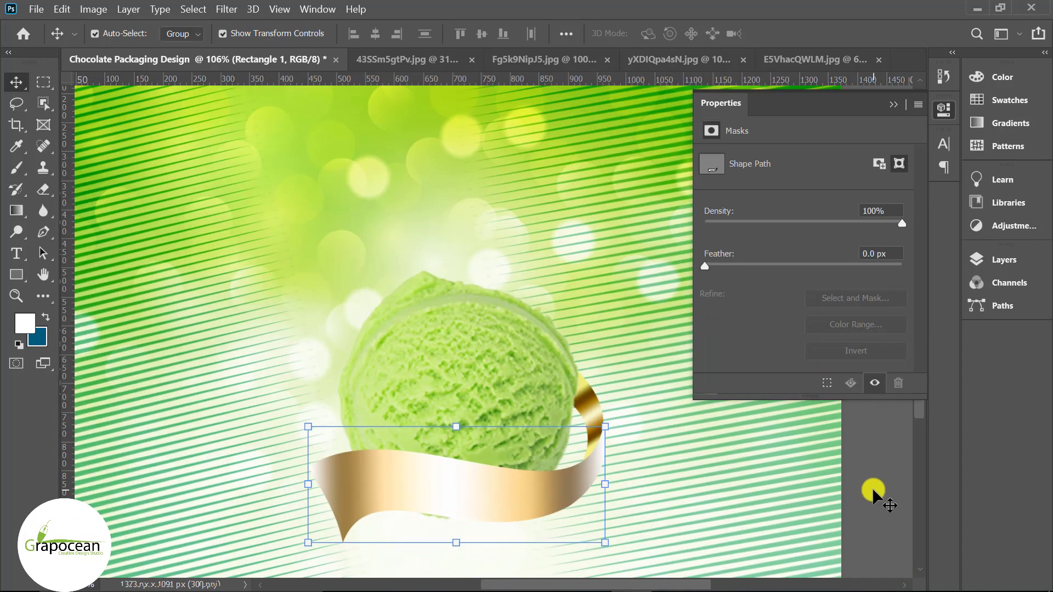
left_click(875, 493)
left_click(593, 427, "ctrl")
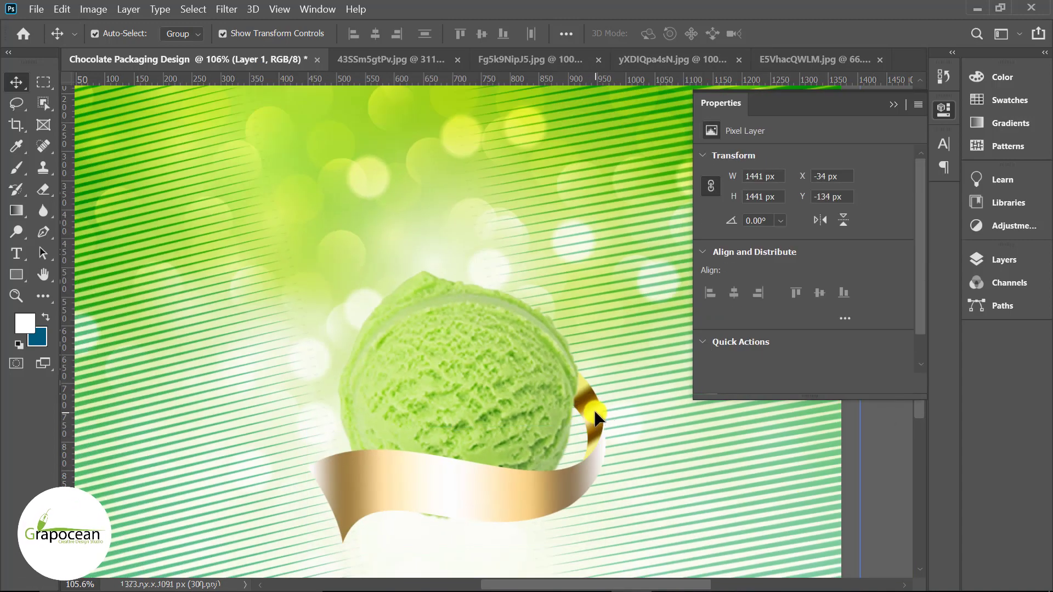
left_click(493, 402)
left_click(649, 426)
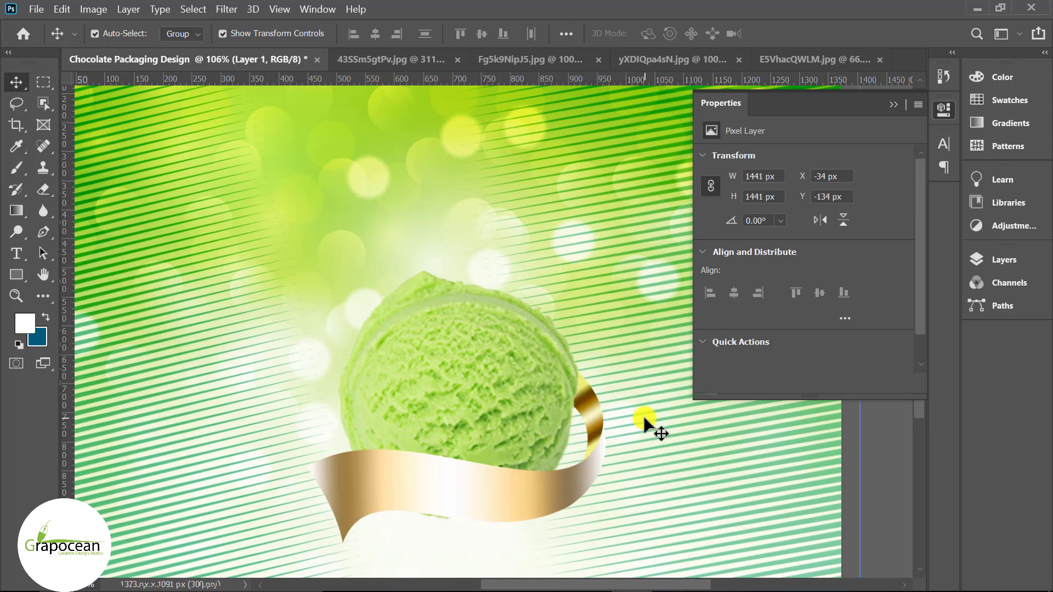
Toggle visibility of the ribbon and striped rectangle layers to see what each holds
left_click(894, 104)
left_click(1003, 260)
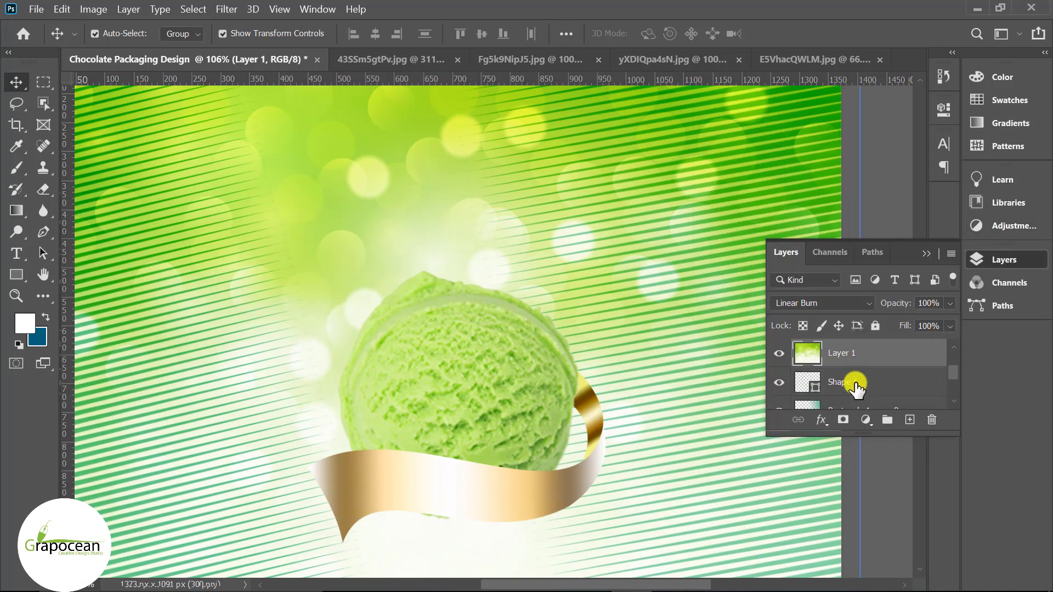
scroll(848, 379, "down", 1)
scroll(847, 381, "up", 1)
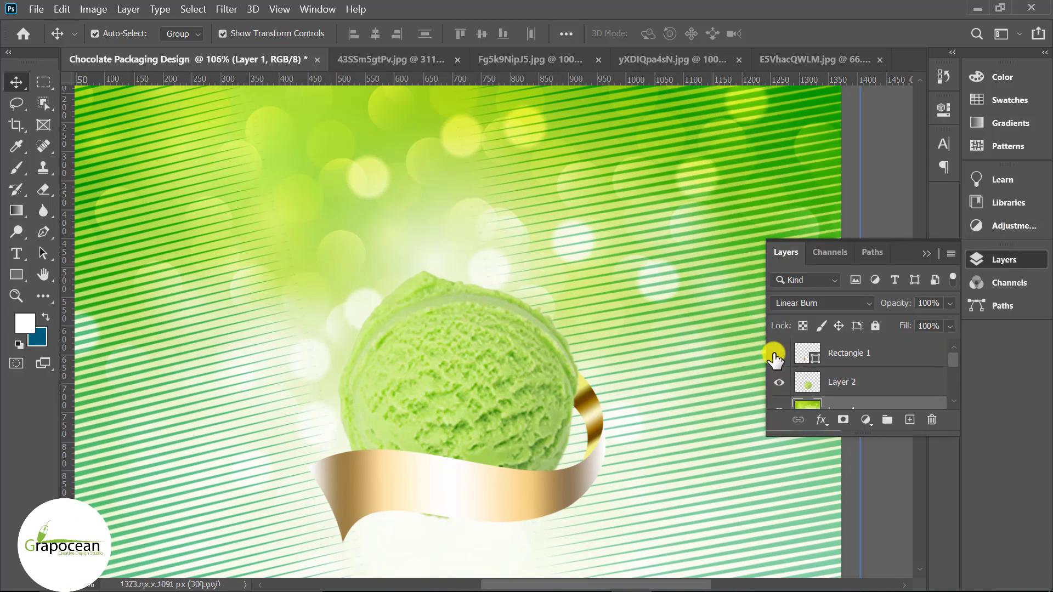
left_click(778, 354)
left_click(779, 353)
scroll(784, 373, "down", 2)
left_click(779, 384)
left_click(780, 384)
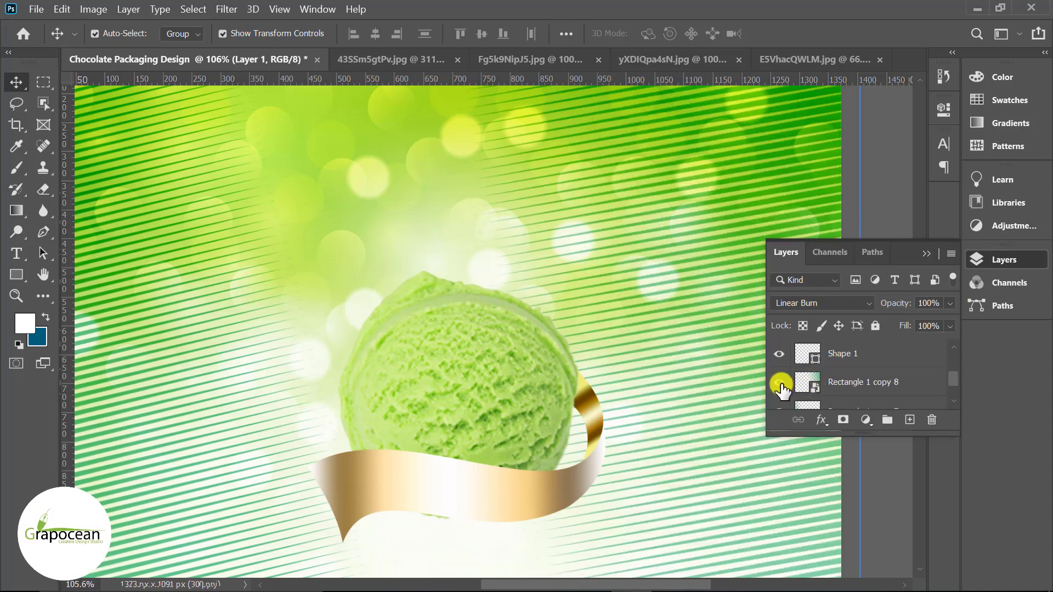
scroll(781, 384, "down", 1)
left_click(780, 384)
scroll(784, 378, "up", 1)
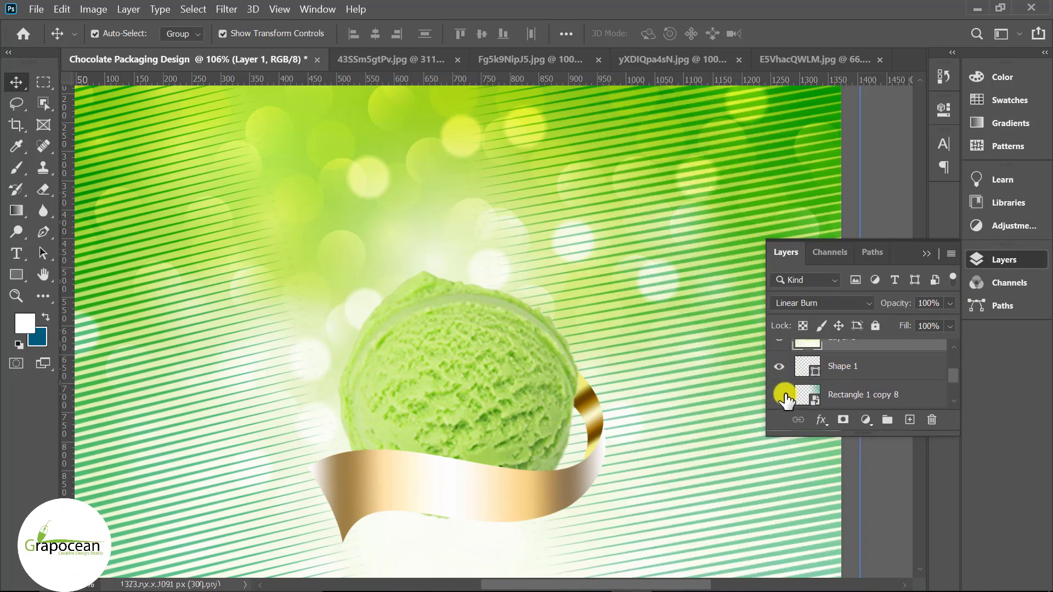
left_click(780, 395)
left_click(780, 395)
Drag the Shape 1 curl layer up so it sits directly above Layer 1
left_click(856, 366)
scroll(847, 392, "up", 1)
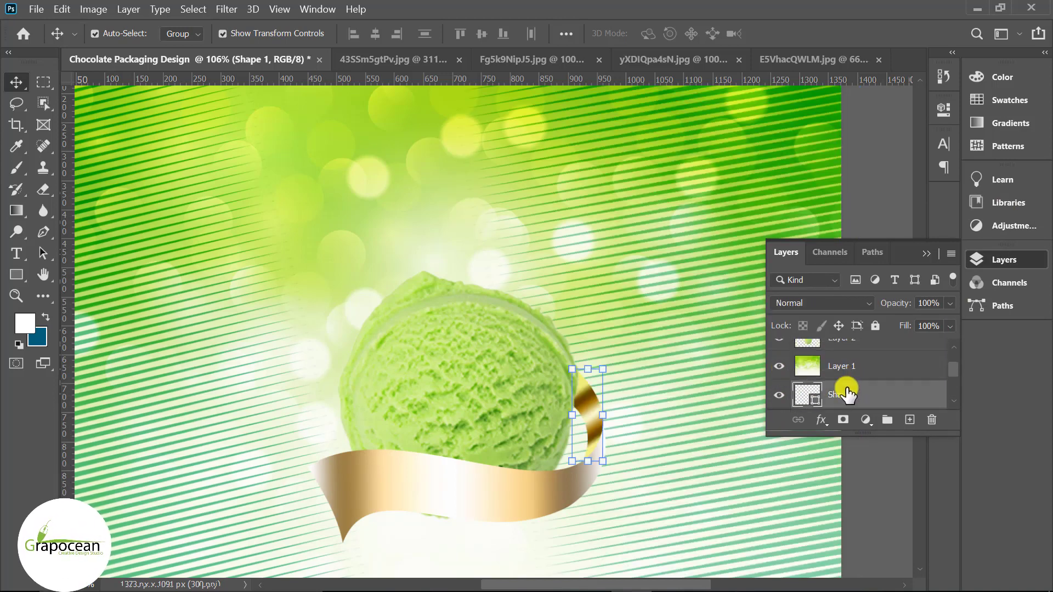
left_click_drag(847, 392, 851, 354)
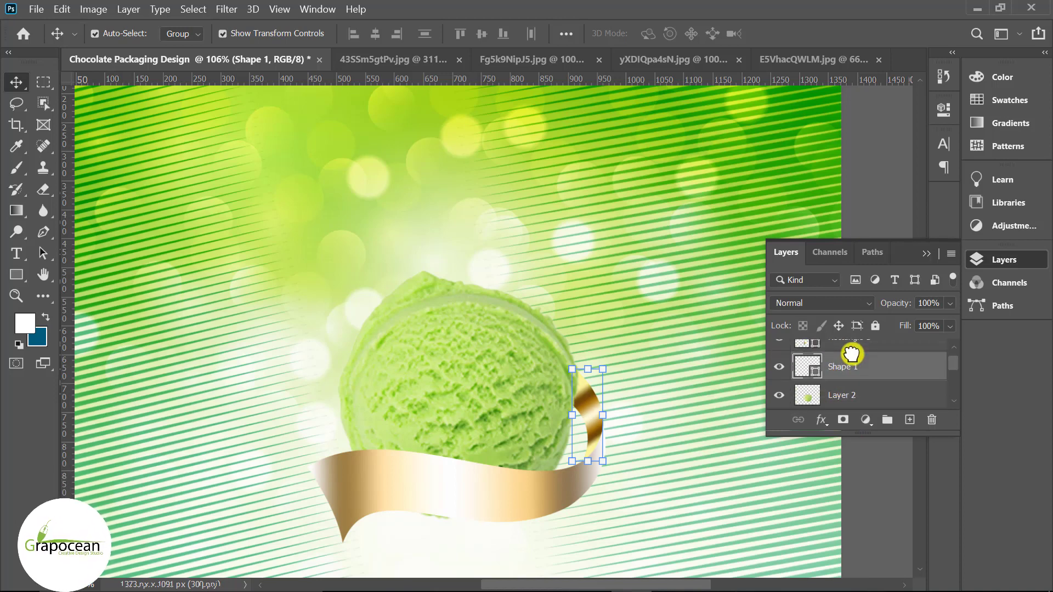
left_click_drag(849, 368, 828, 370)
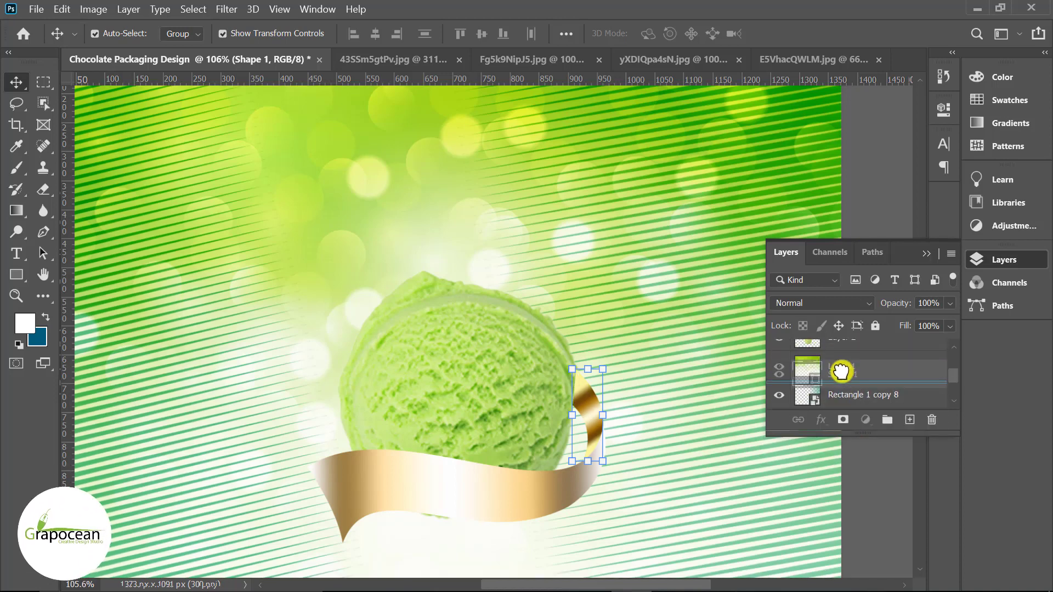
Fill the curl with a lighter bronze-gold gradient preset and rotate its angle
left_click(16, 275)
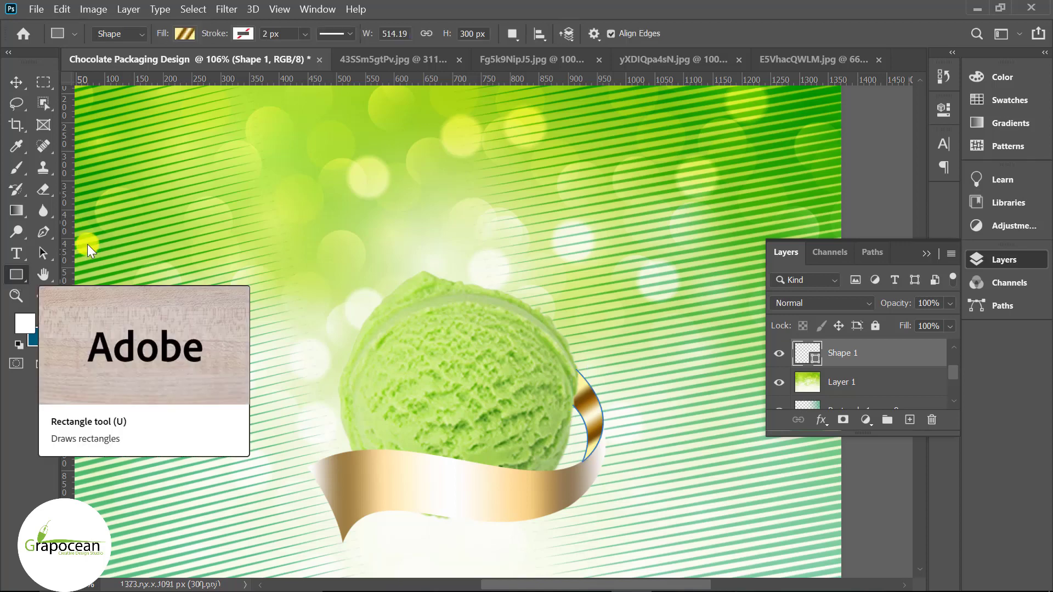
left_click(185, 34)
left_click(136, 148)
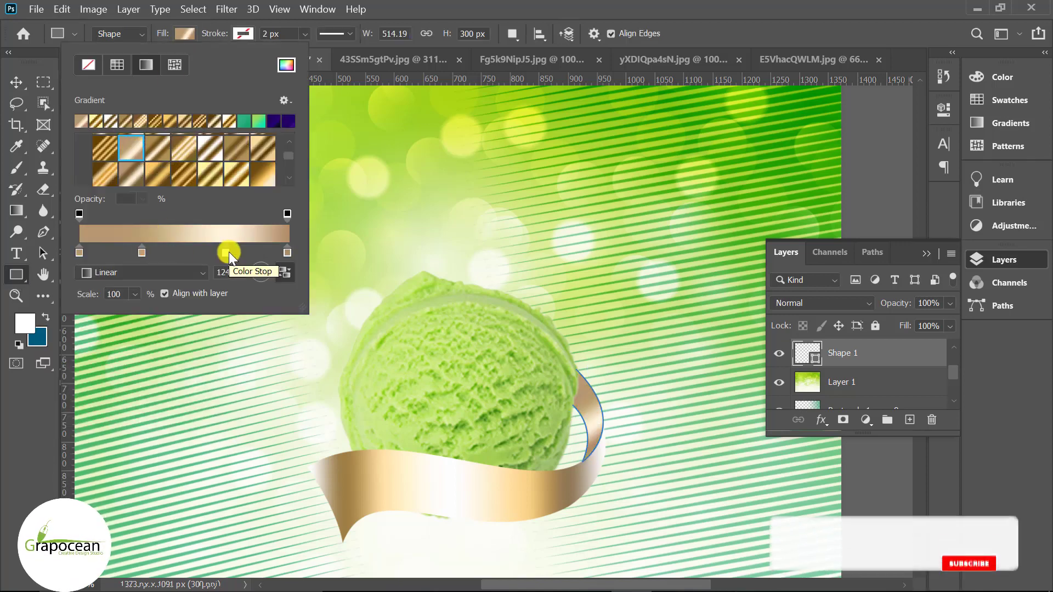
left_click(158, 173)
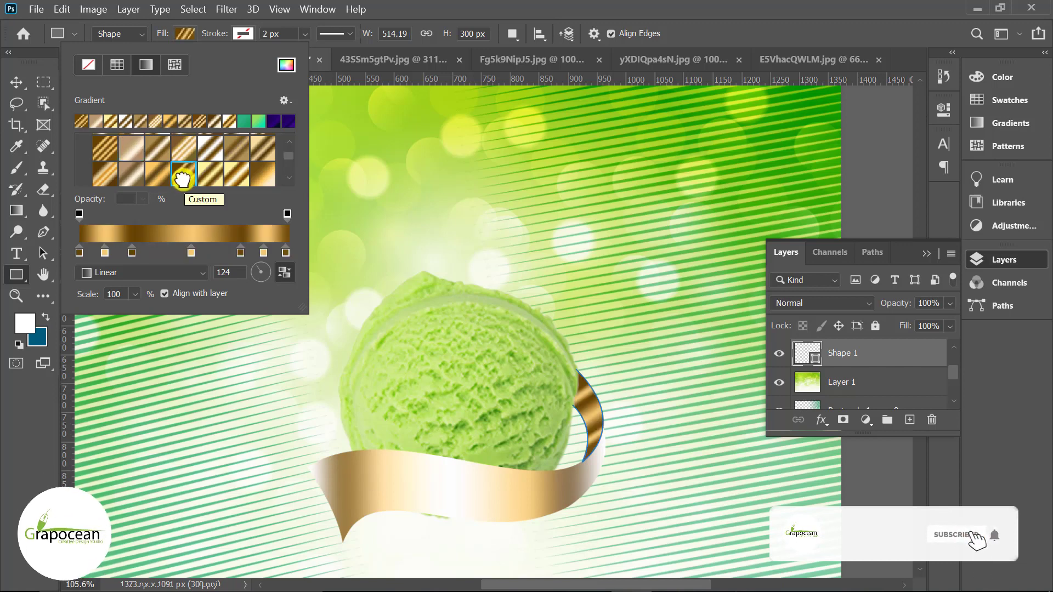
left_click(135, 177)
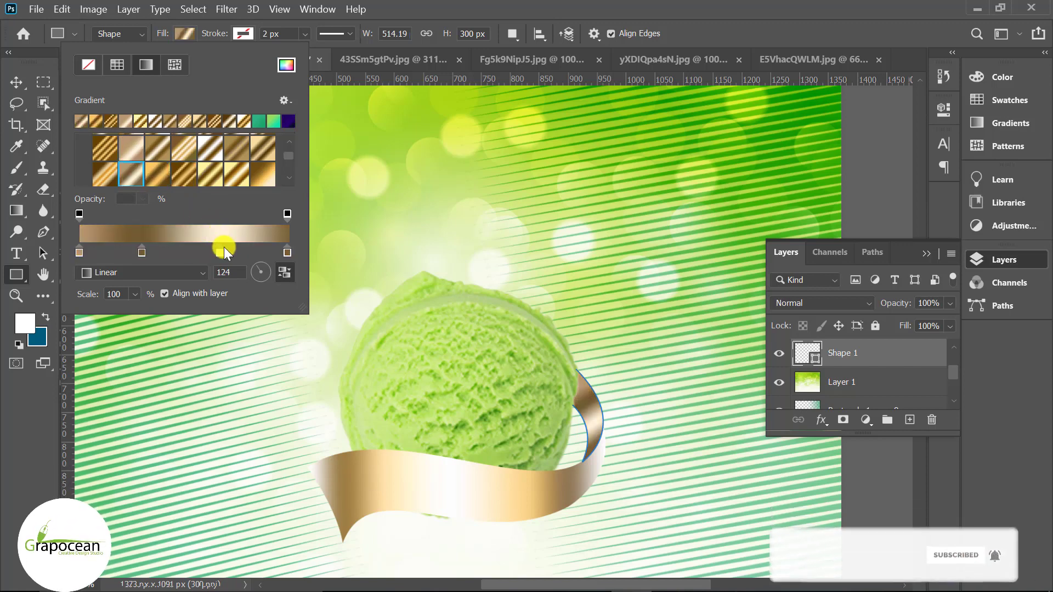
left_click_drag(255, 267, 285, 283)
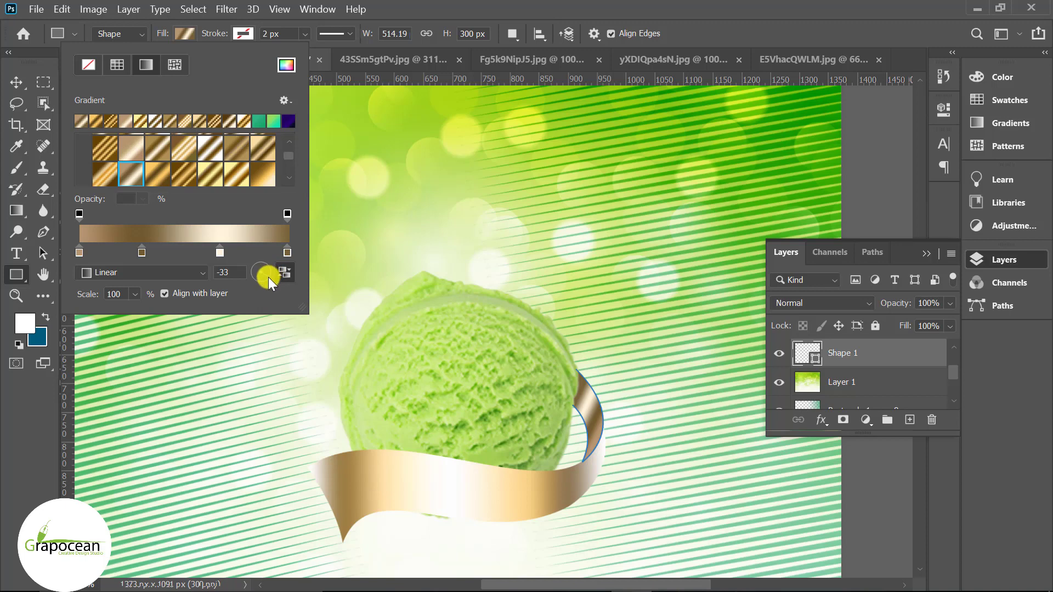
left_click_drag(268, 277, 265, 276)
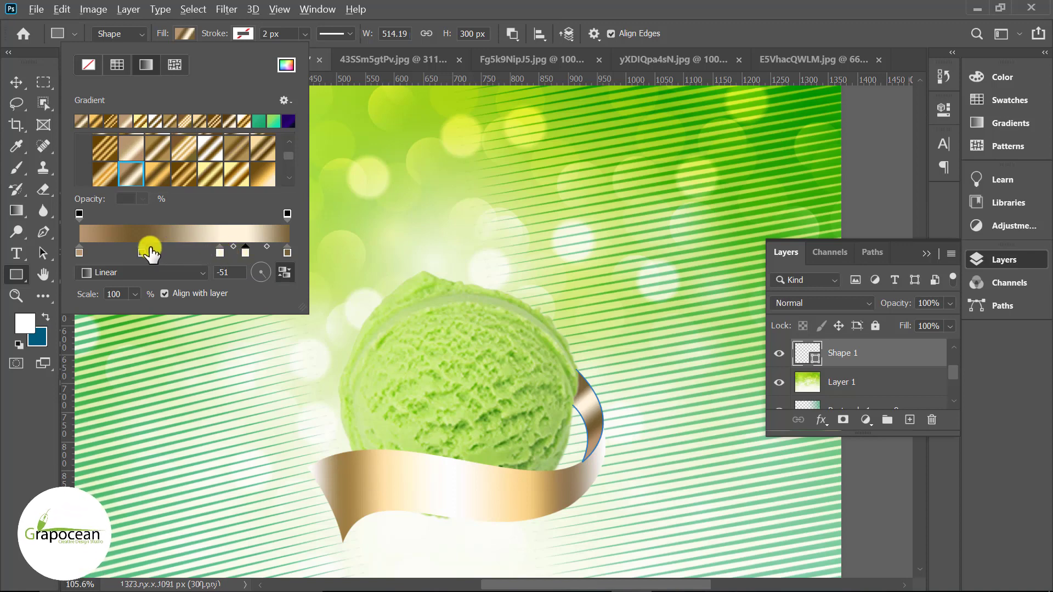
Add two extra colour stops, reposition one for banded shading, and commit the gradient
left_click(195, 252)
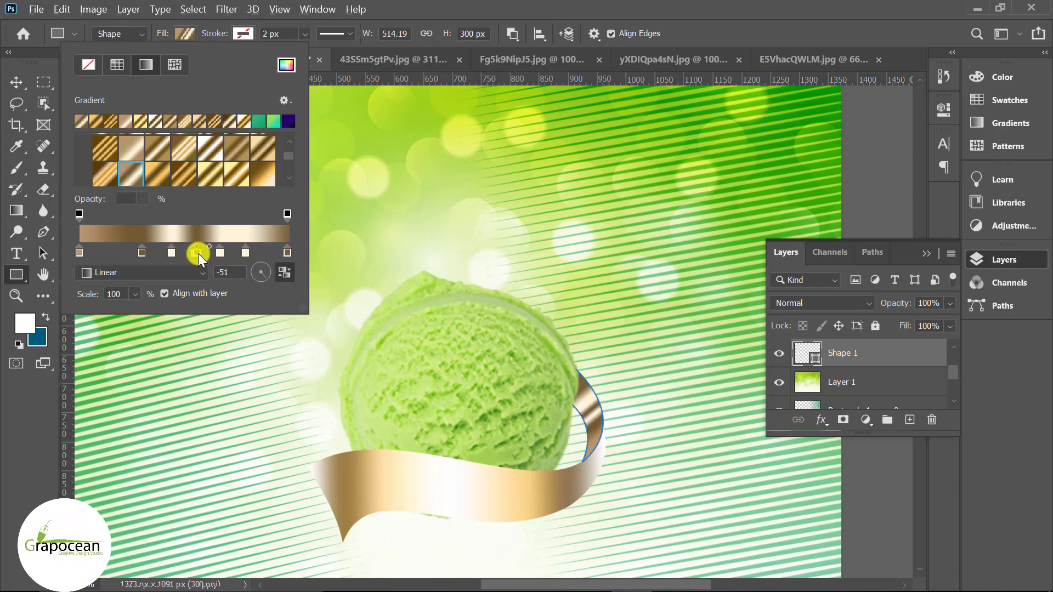
left_click(263, 252)
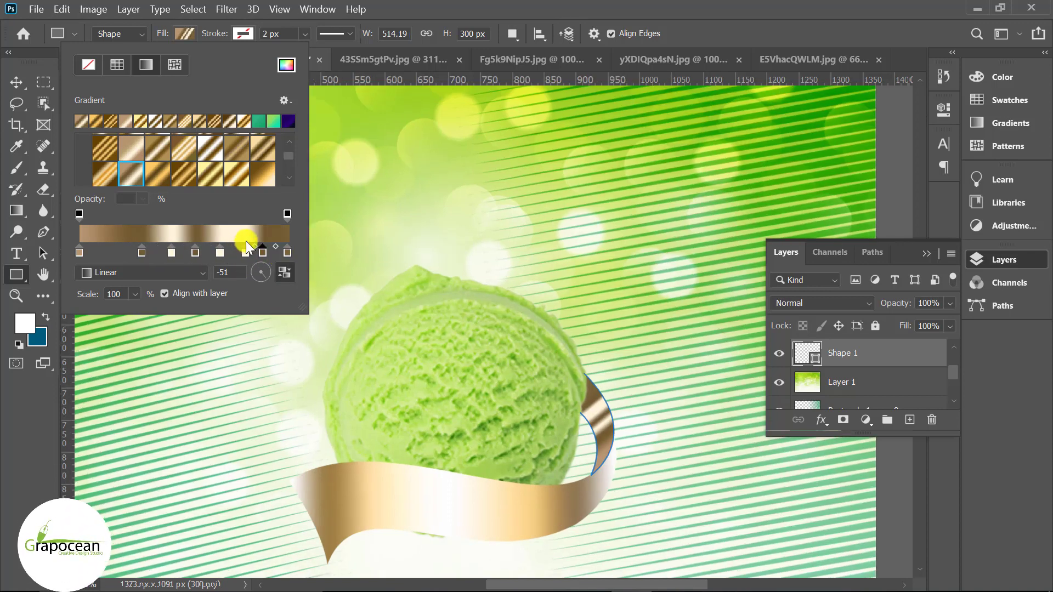
left_click_drag(245, 252, 228, 252)
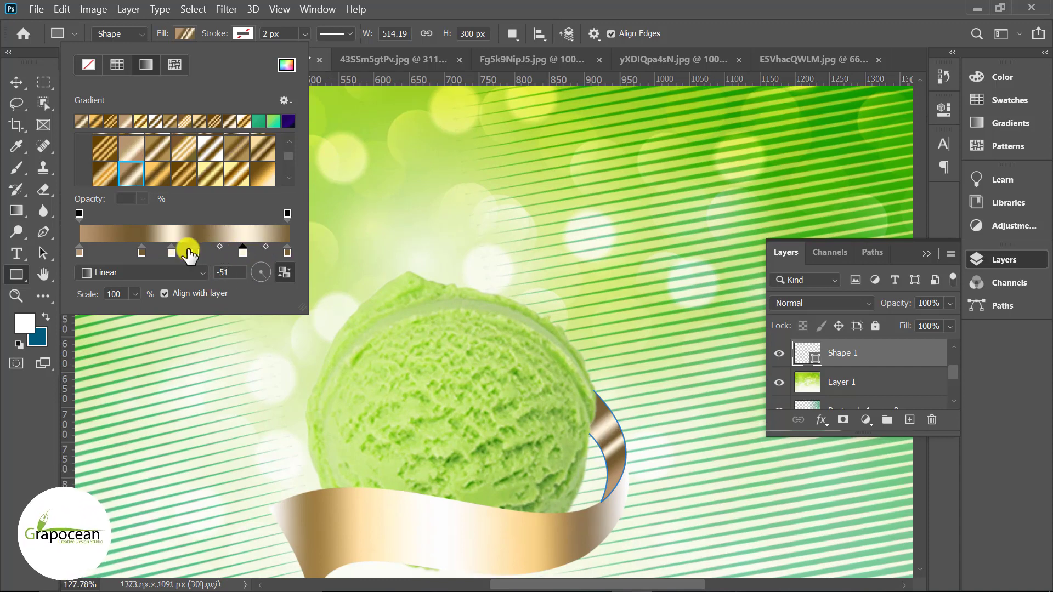
left_click(138, 253)
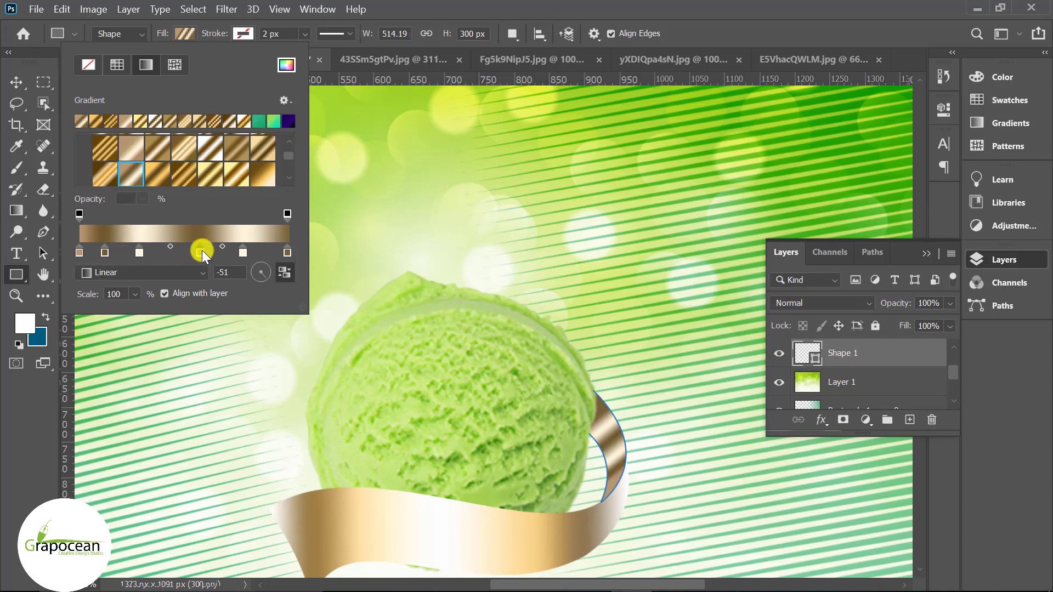
key("ctrl+0")
Switch to the Pen tool in shape mode and add a new layer above Shape 1
key("v")
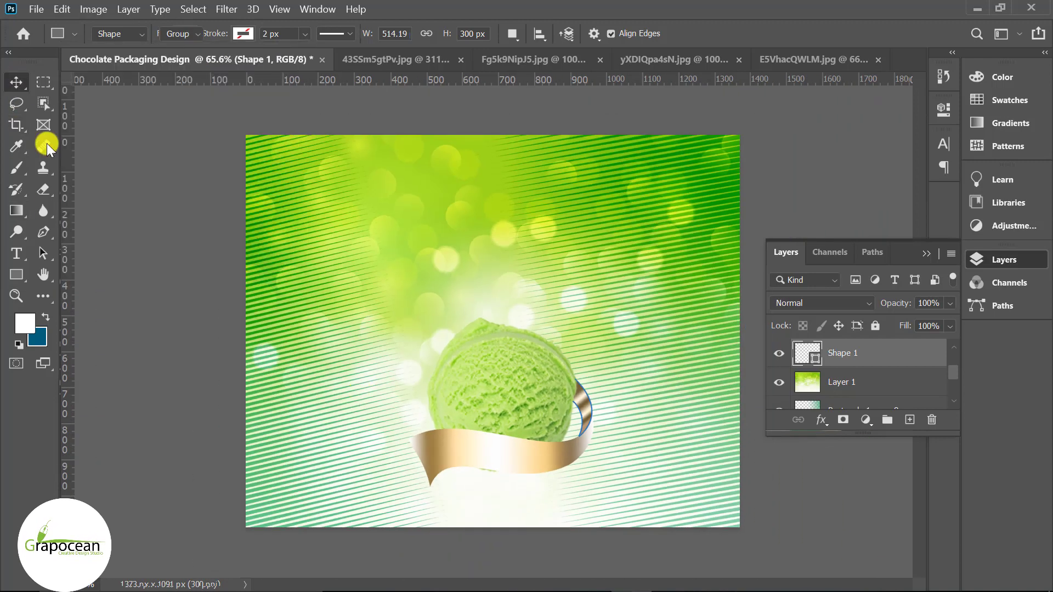
scroll(172, 448, "down", 3)
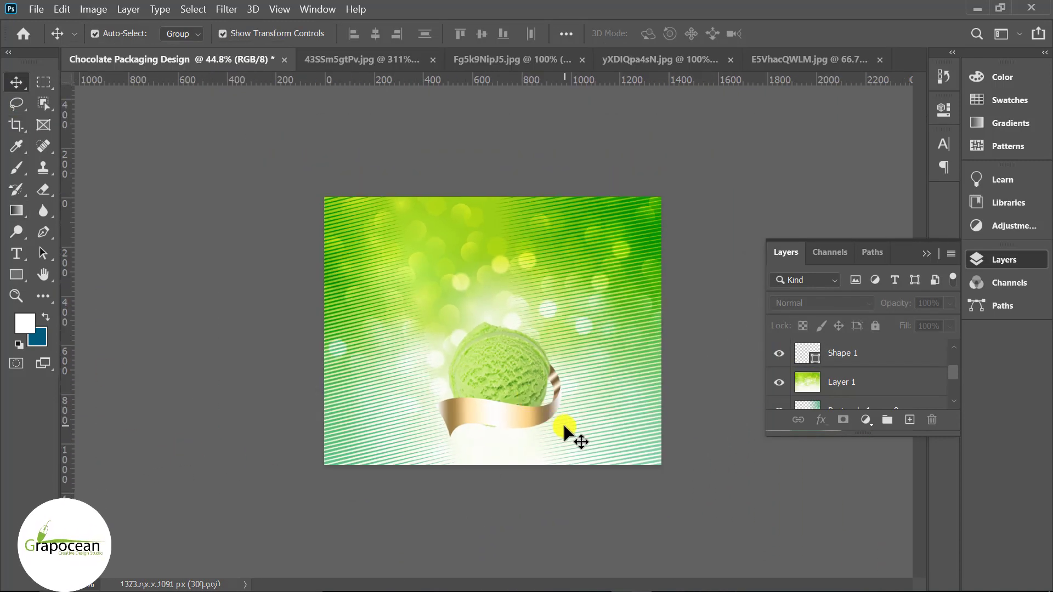
scroll(500, 444, "up", 2)
scroll(505, 449, "up", 2)
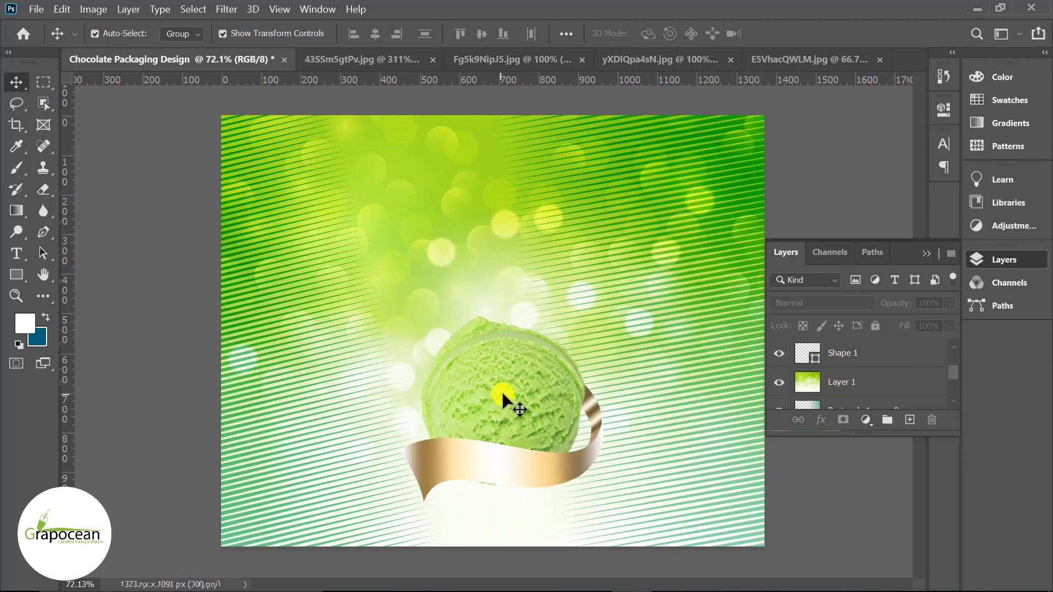
scroll(502, 400, "up", 2)
left_click(48, 230)
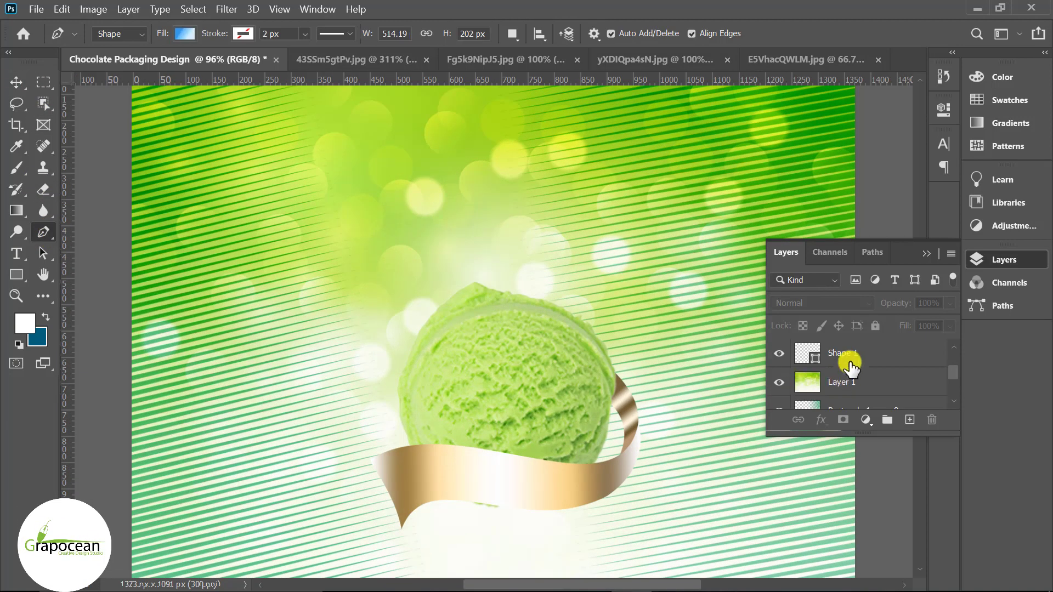
left_click(845, 357)
left_click(909, 419)
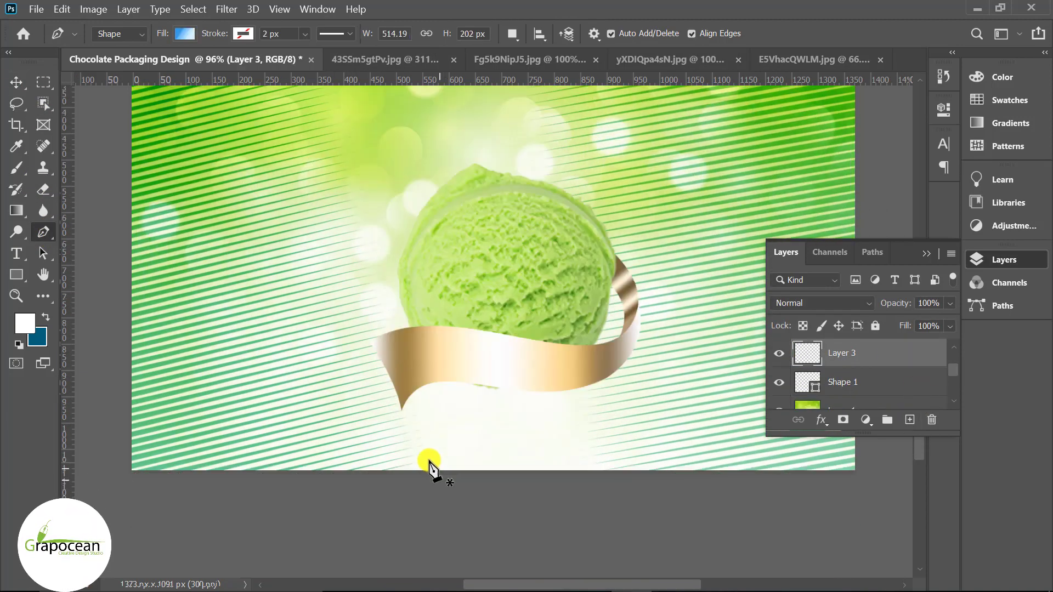
scroll(417, 449, "down", 1)
scroll(408, 383, "up", 3)
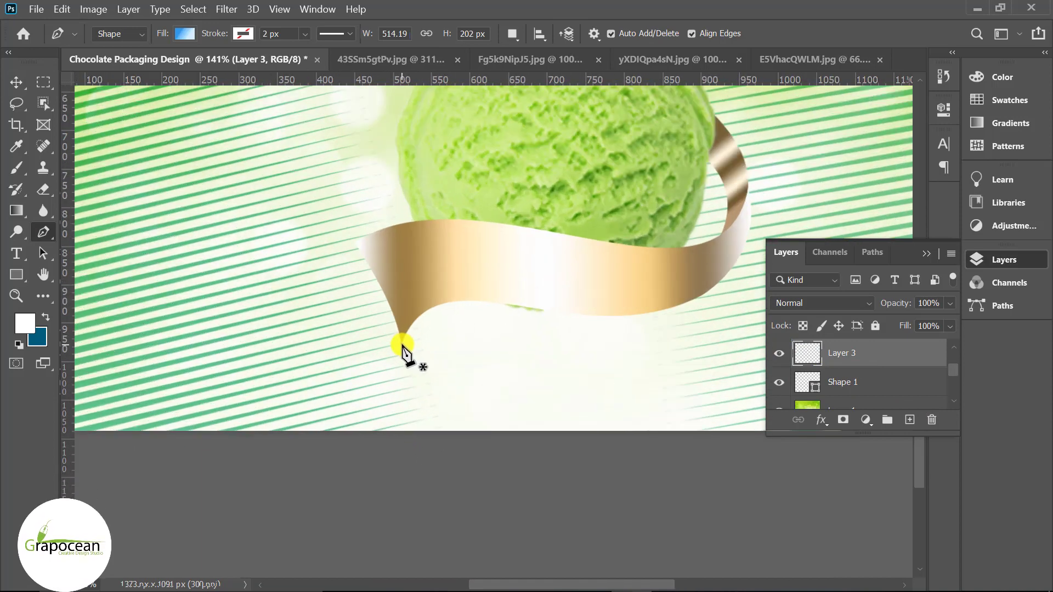
Draw a closed, curved fold shape hanging beneath the ribbon's left tip
left_click(402, 345)
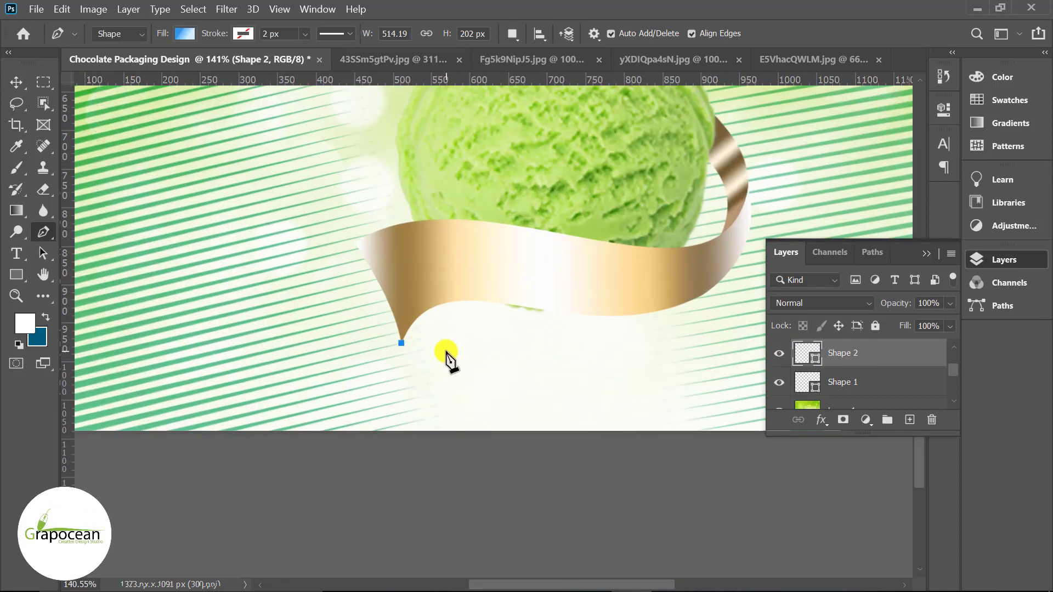
left_click_drag(445, 351, 485, 319)
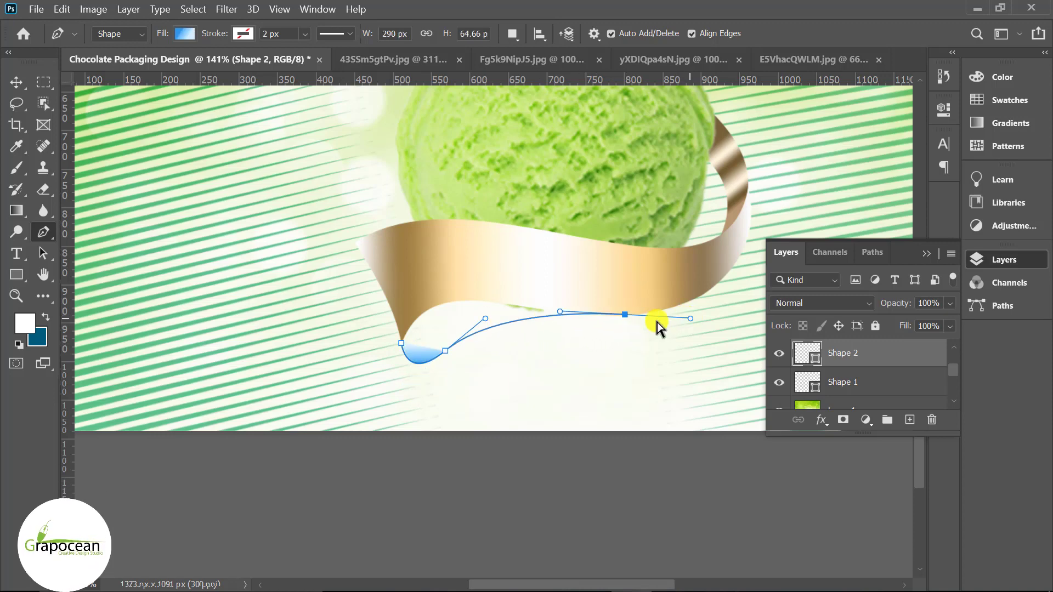
left_click_drag(658, 328, 637, 329)
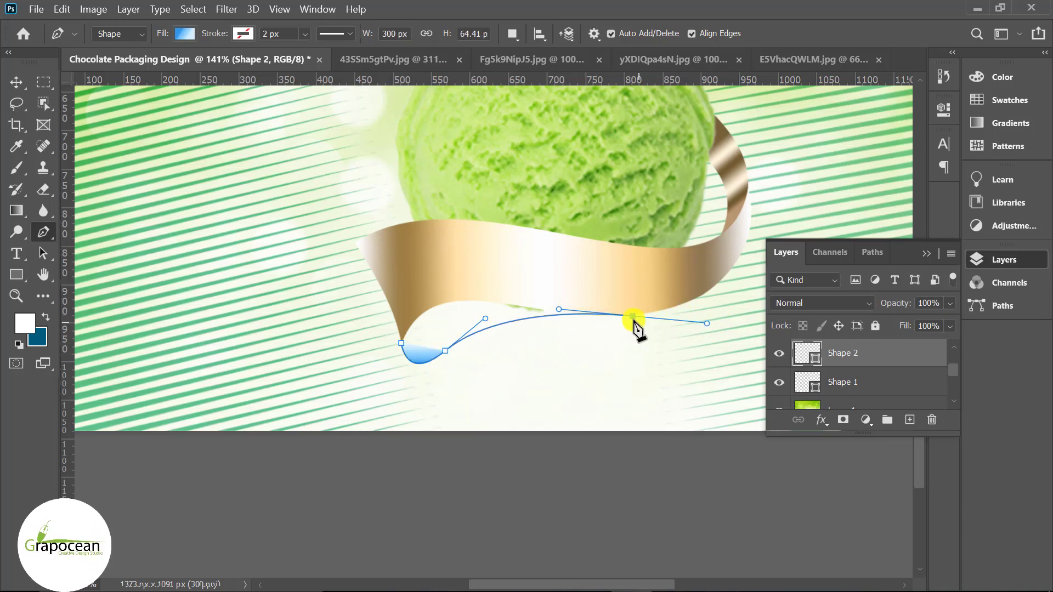
left_click(632, 317)
left_click_drag(401, 343, 400, 356)
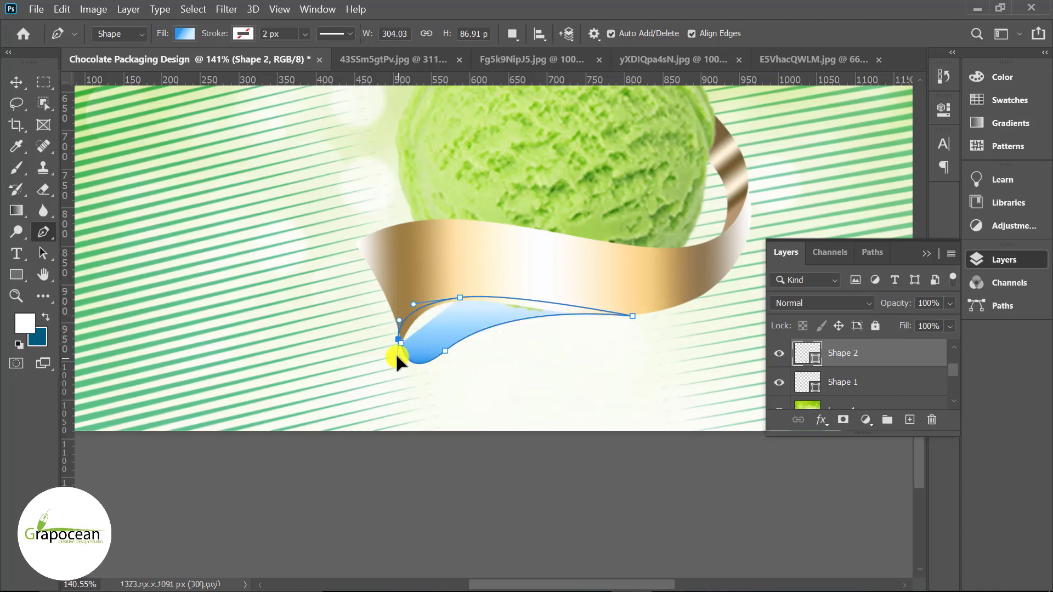
left_click(16, 82)
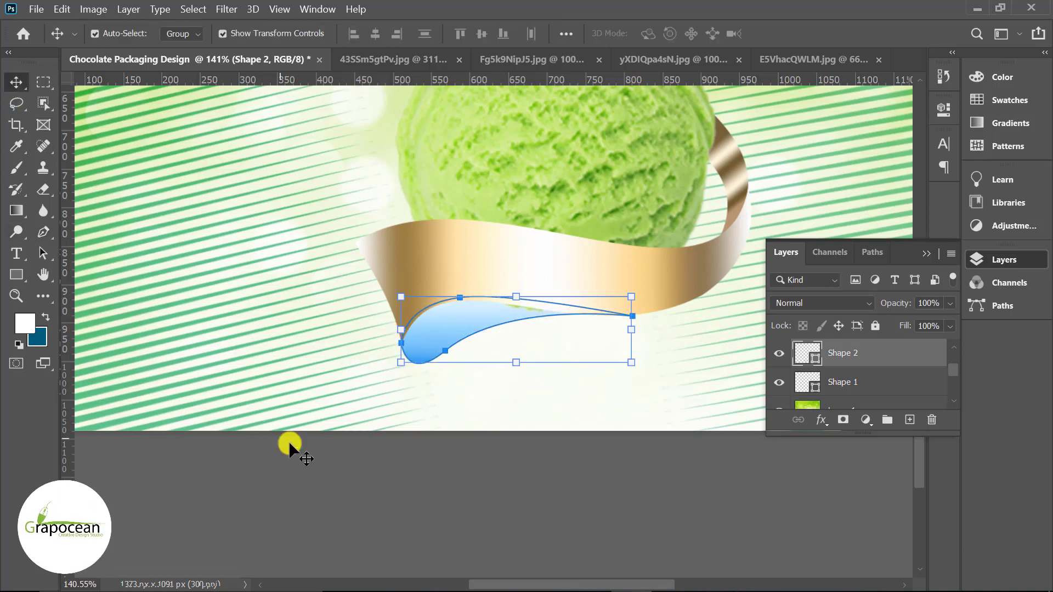
Replace the blue fold's fill with a gold gradient and rotate it
left_click(607, 152)
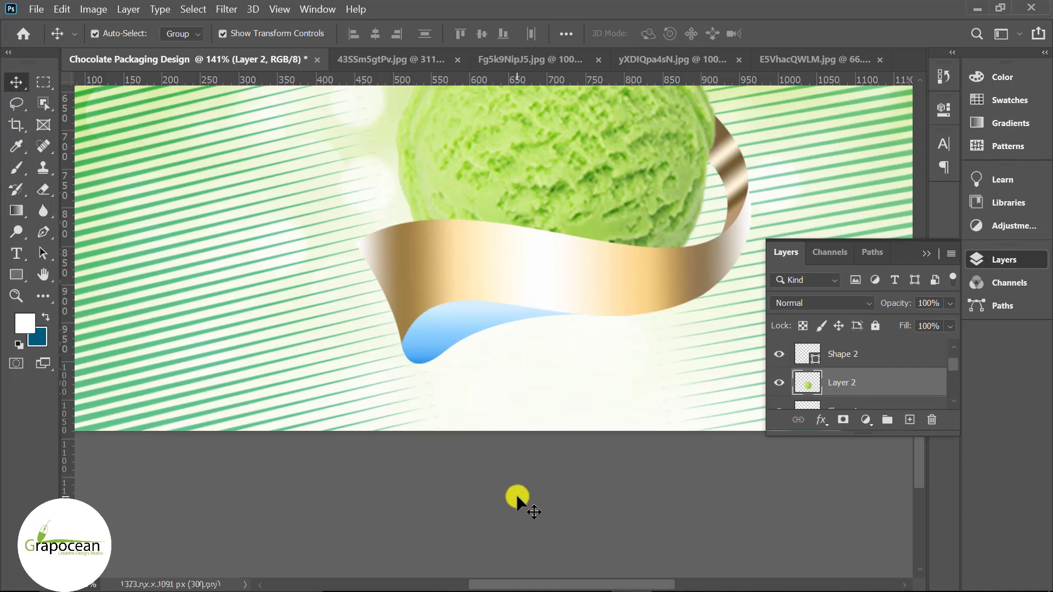
left_click(440, 338)
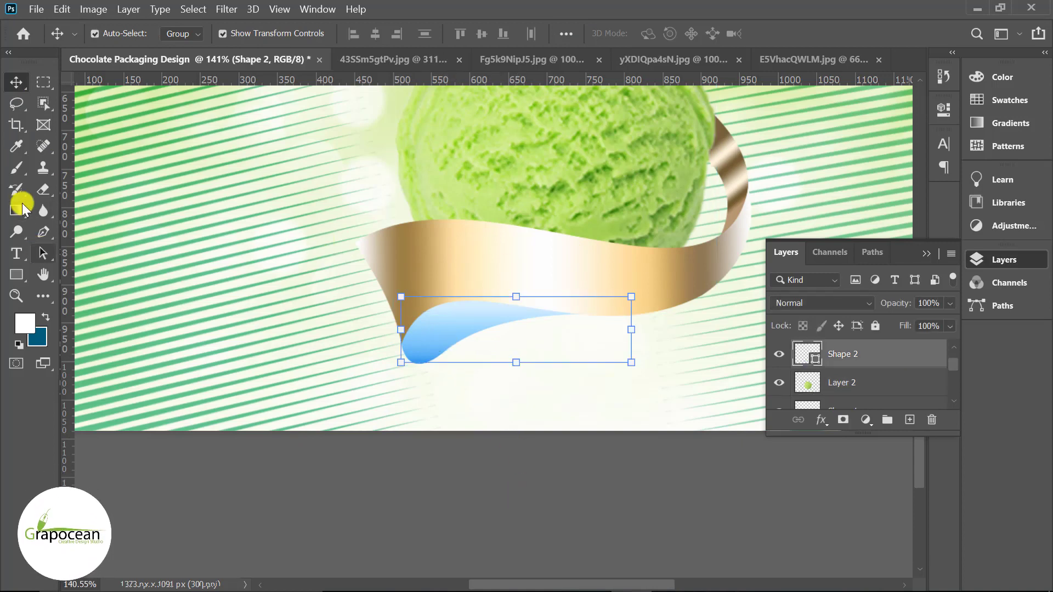
left_click(16, 274)
left_click(185, 33)
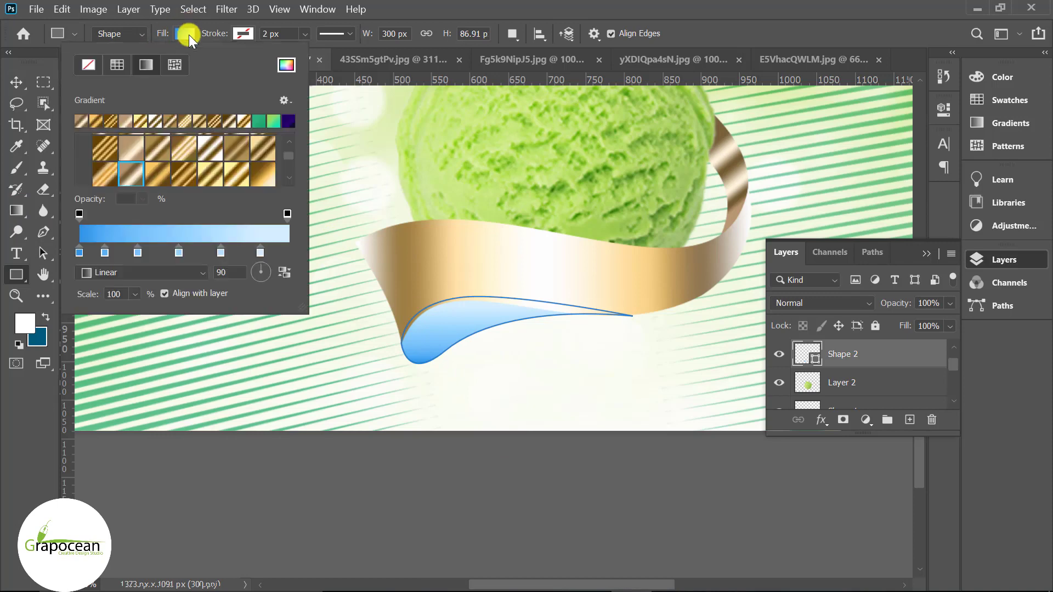
left_click(130, 147)
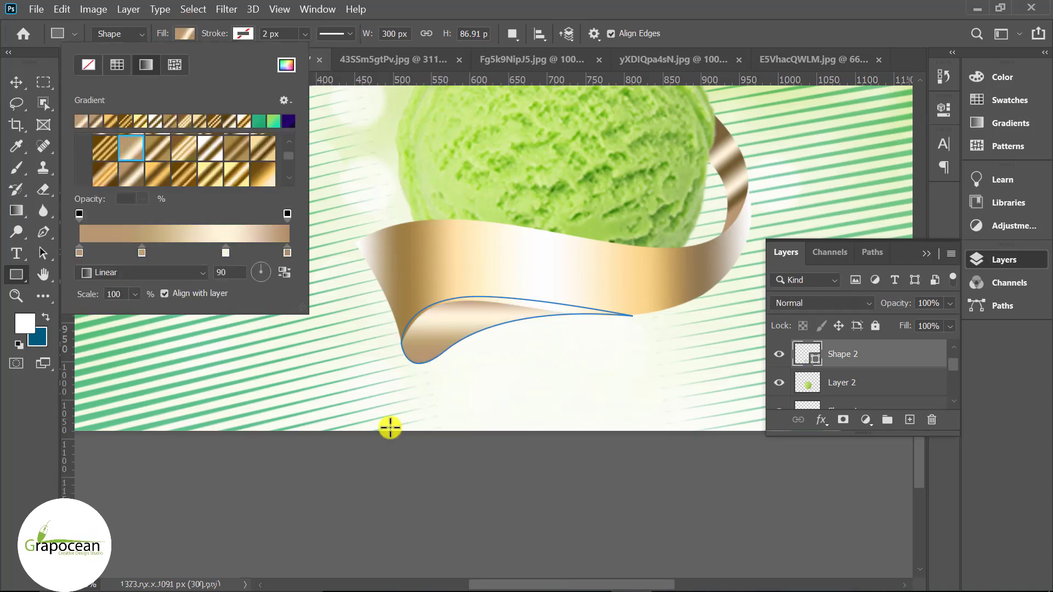
left_click(274, 268)
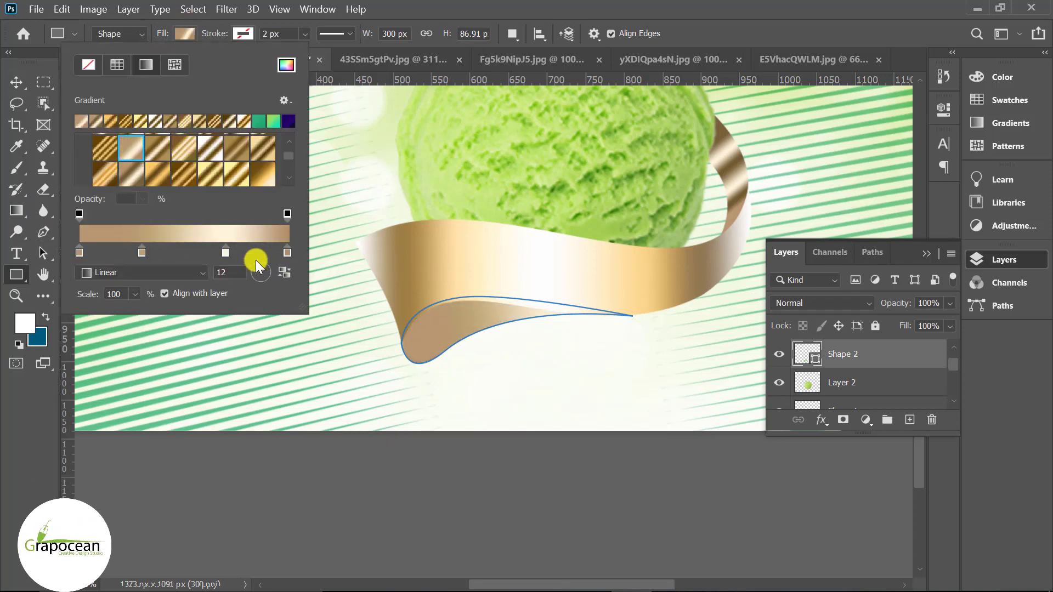
mouse_move(256, 260)
left_mouse_down()
mouse_move(249, 271)
mouse_move(263, 265)
mouse_move(267, 285)
left_mouse_up()
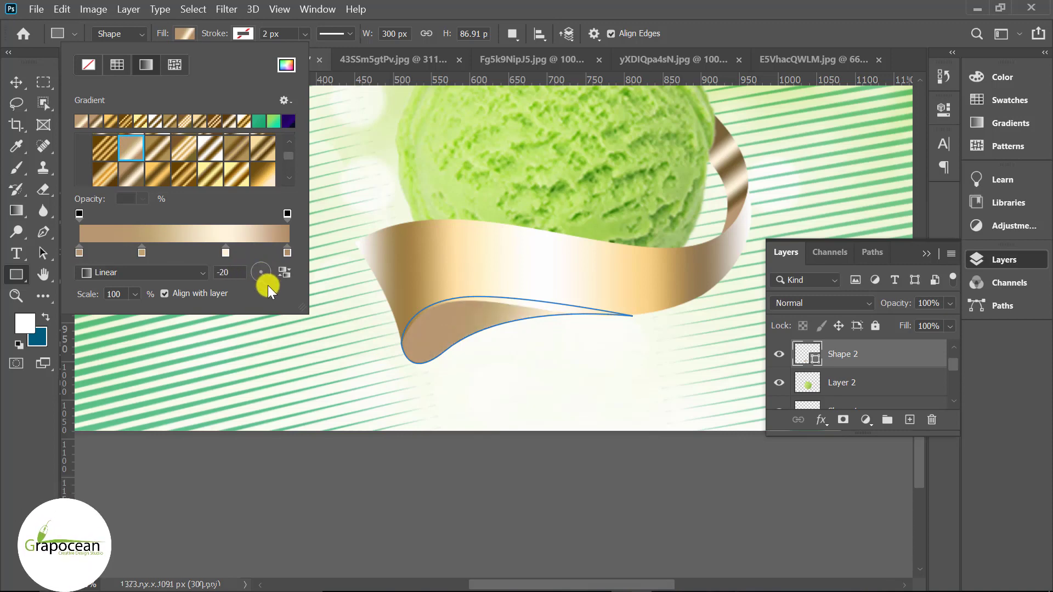
Try several gold presets, settle on white-to-brown, and set the angle to about -5
left_click(237, 151)
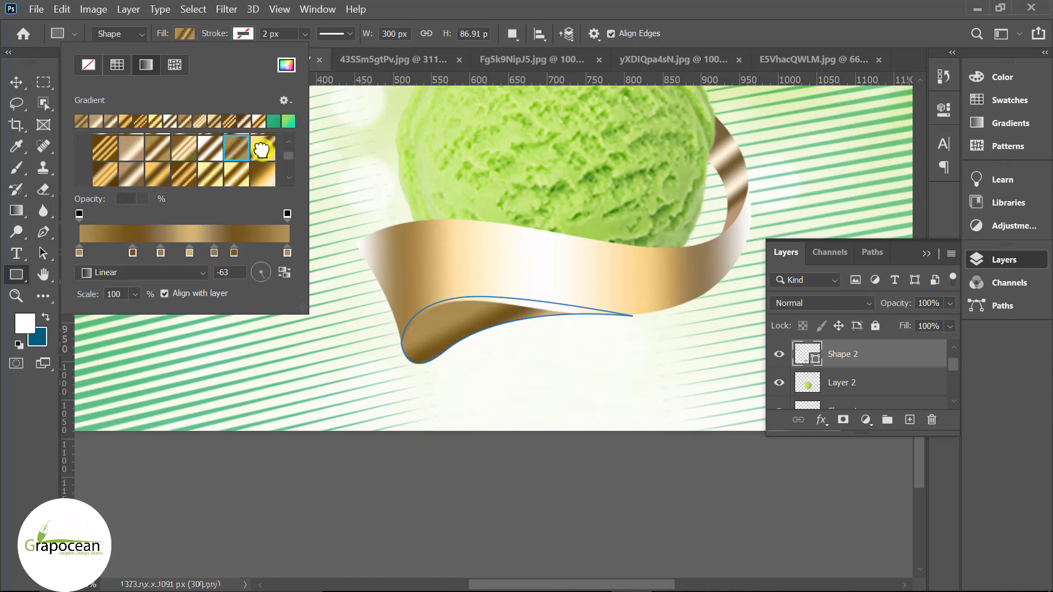
left_click(259, 155)
left_click(238, 172)
left_click(184, 170)
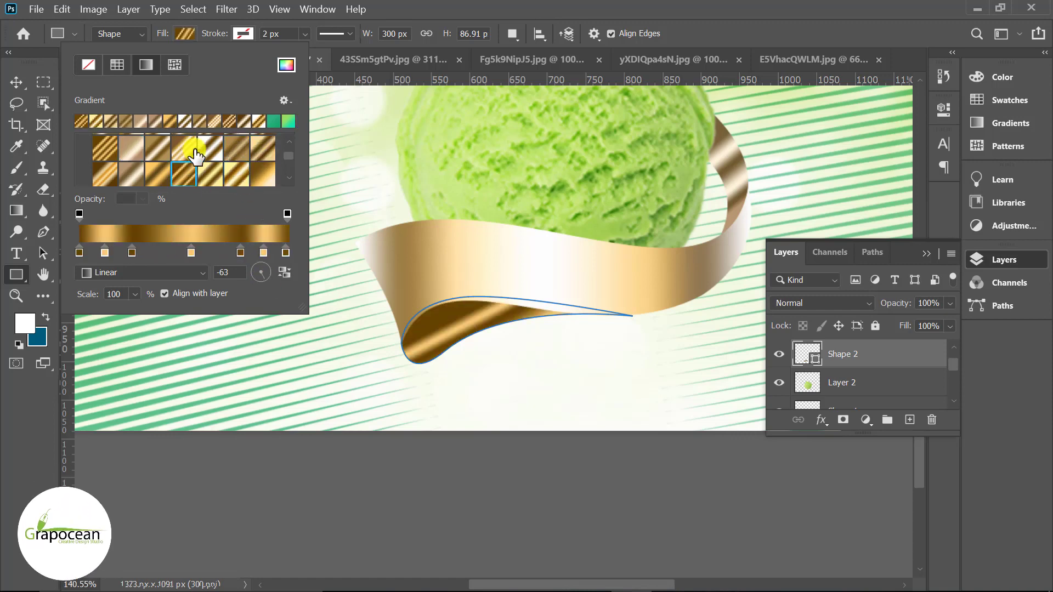
left_click(210, 151)
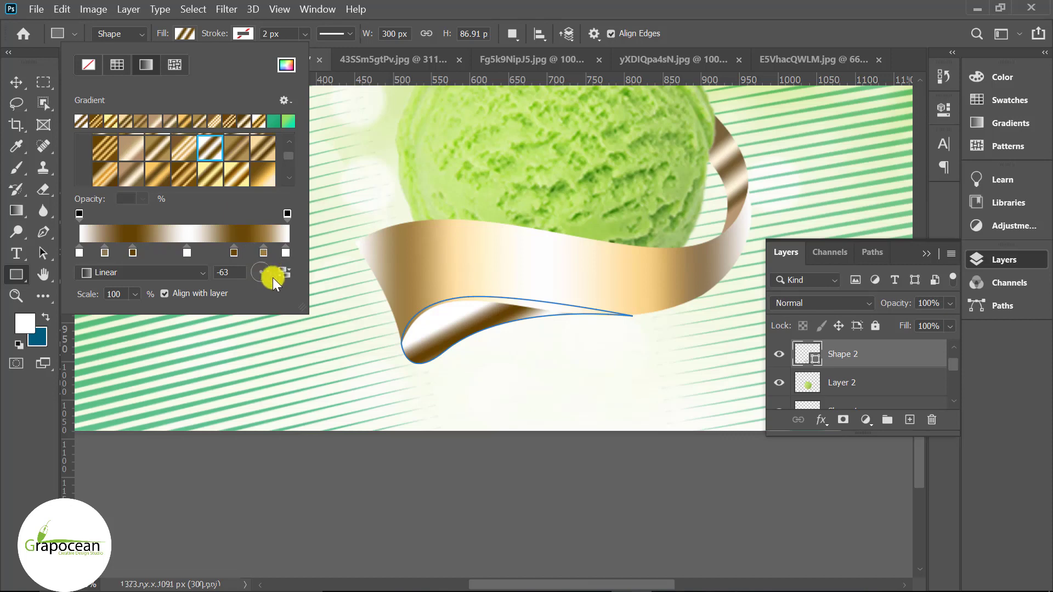
left_click_drag(272, 277, 285, 274)
Recolour a stop light orange, remove the dark brown stop, and add a new stop
left_click(233, 252)
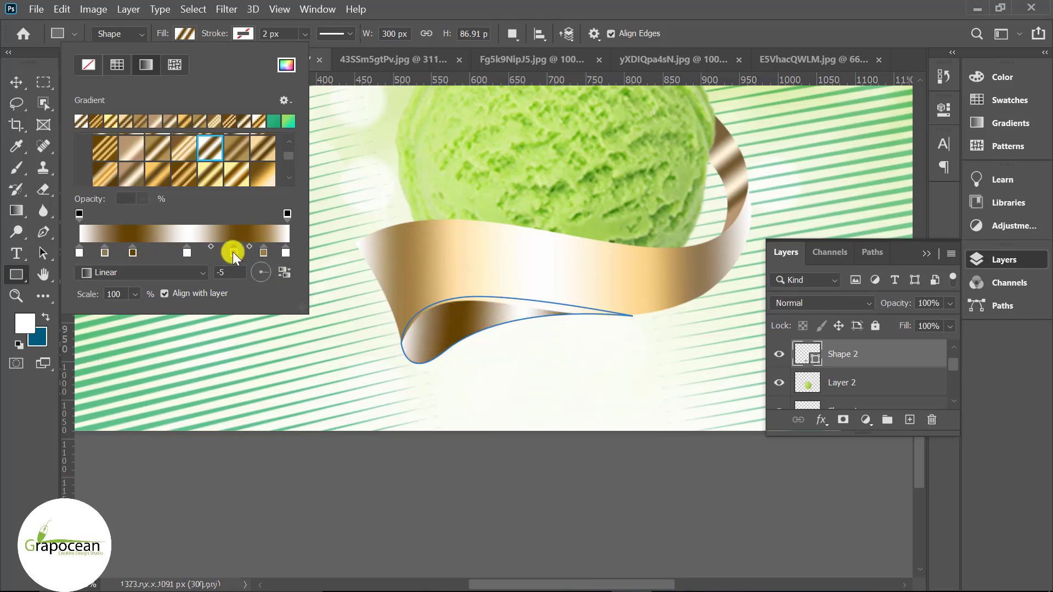
double_click(233, 252)
left_click_drag(355, 217, 414, 87)
left_click(684, 96)
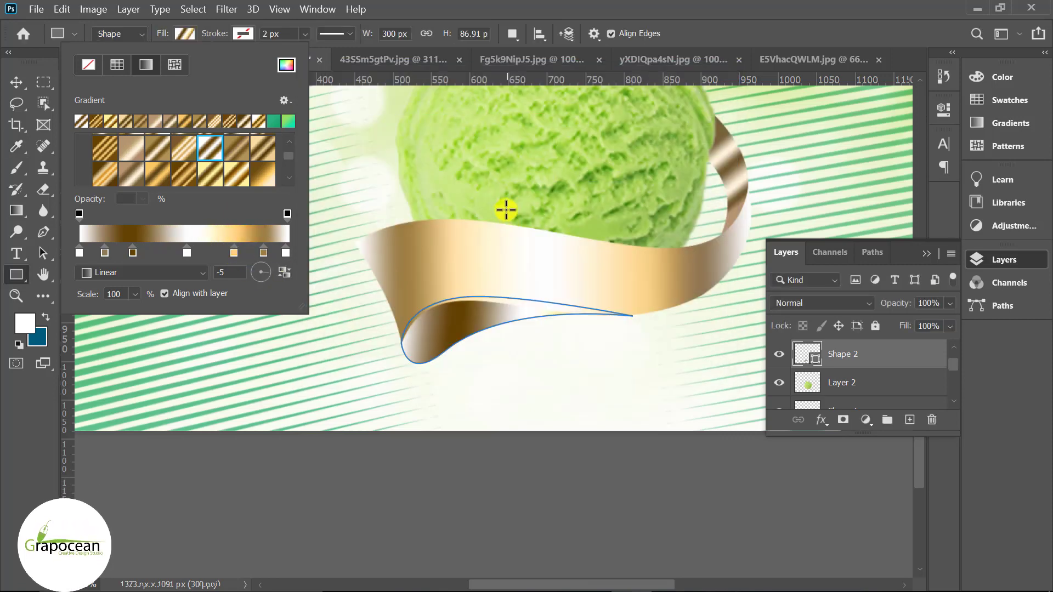
left_click_drag(132, 253, 136, 284)
left_click(136, 252)
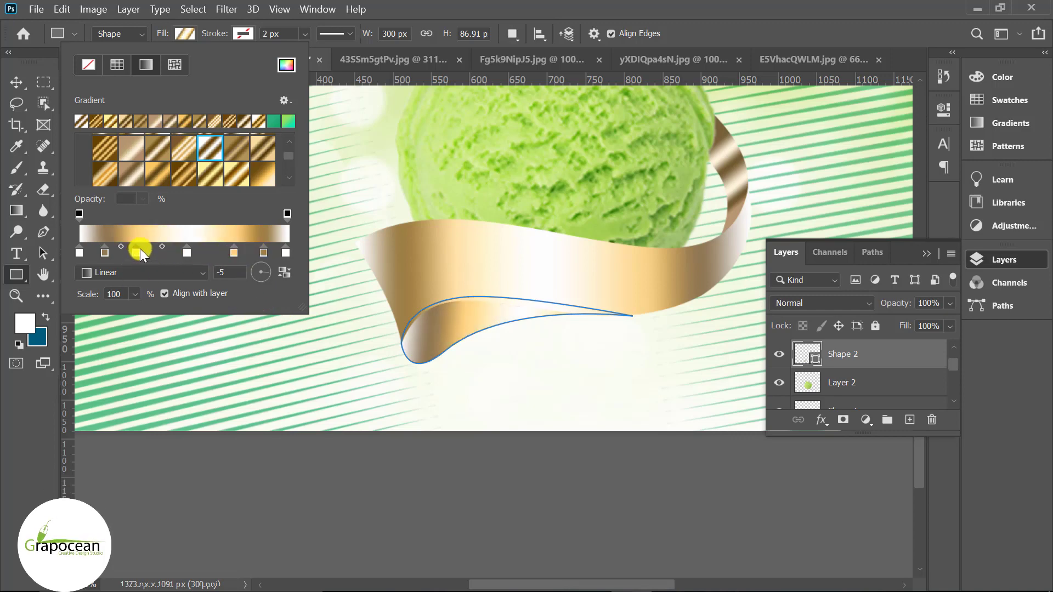
key("ctrl+minus")
key("ctrl+minus")
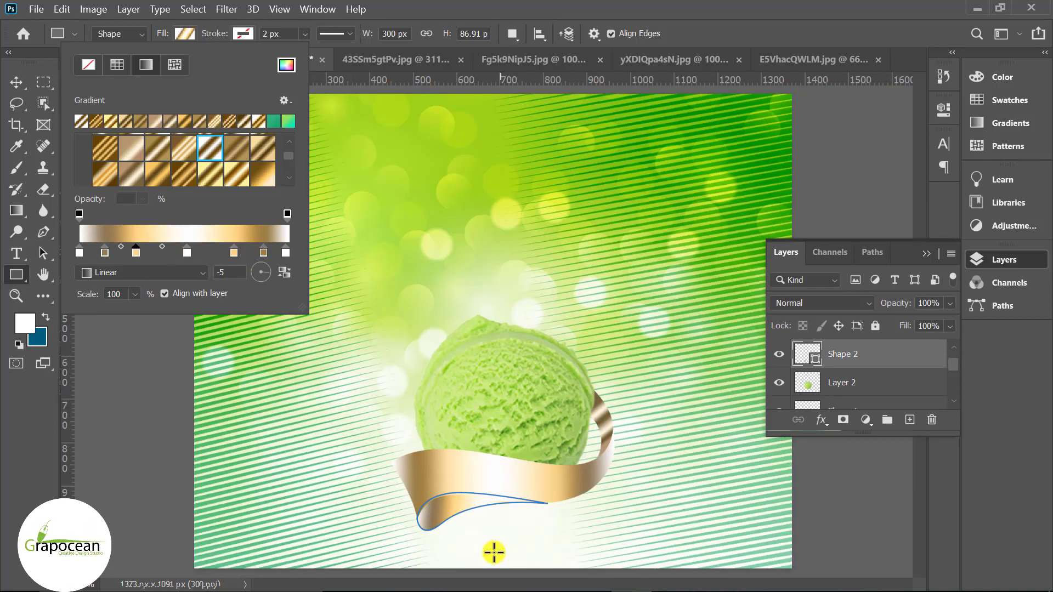
key("ctrl+plus")
key("ctrl+plus")
left_click(16, 81)
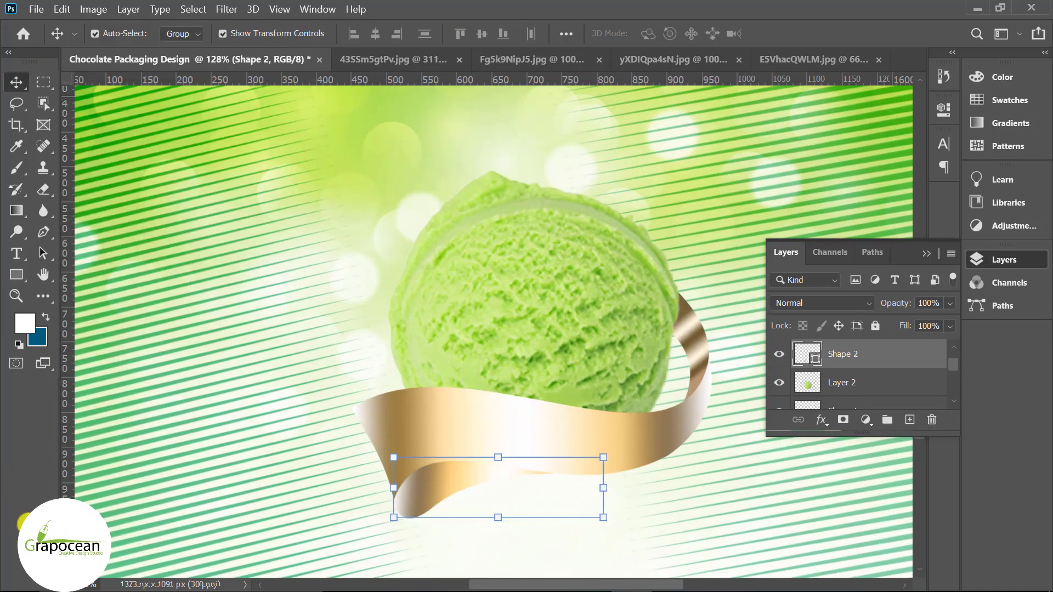
Enable auto-select on the canvas and select the main ribbon band layer
key("ctrl+minus")
key("ctrl+minus")
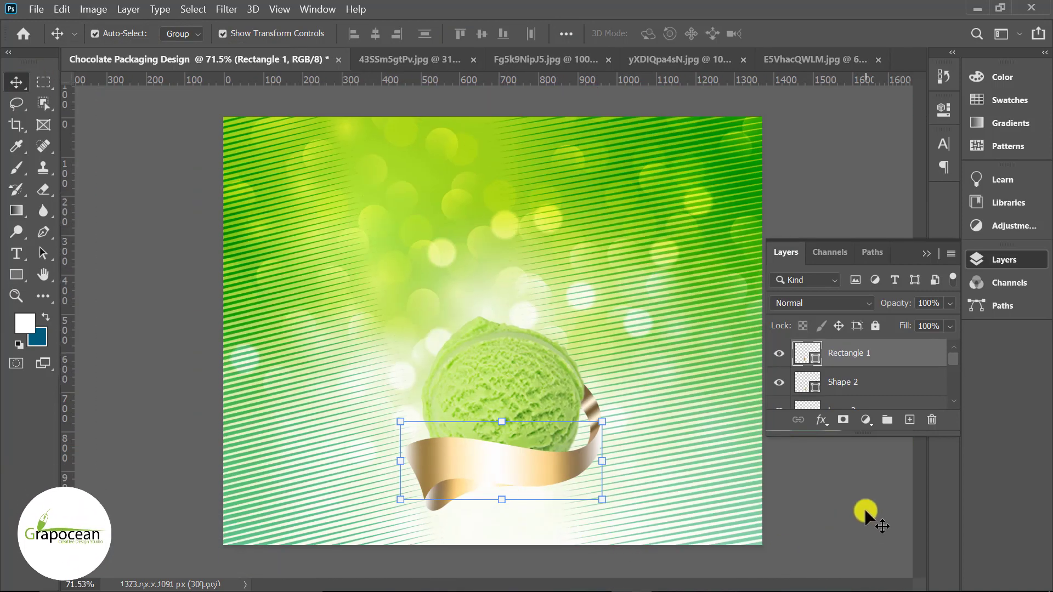
left_click(864, 509, "ctrl")
key("ctrl+plus")
key("ctrl+plus")
left_click(435, 417, "ctrl")
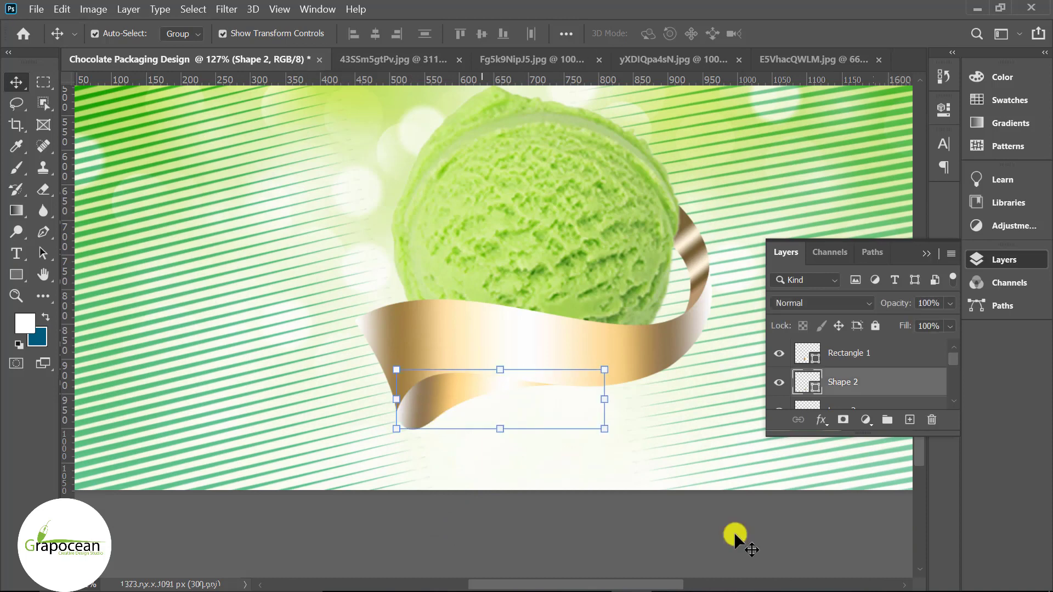
left_click(734, 532)
left_click(427, 336)
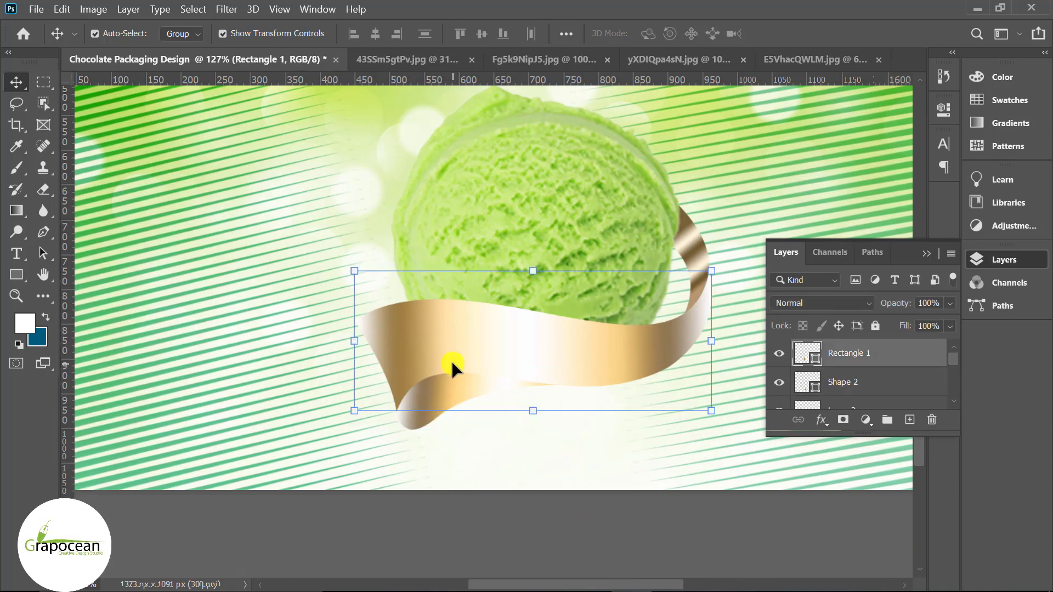
Bend the ribbon band's upper edge and top-left corner curves with path editing
left_click(17, 231)
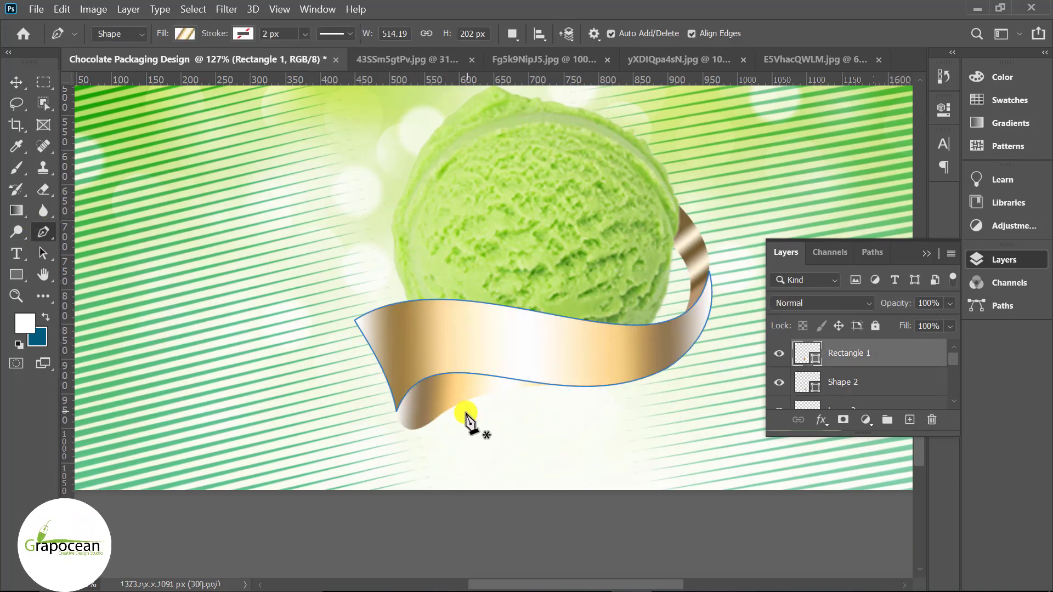
scroll(400, 368, "up", 1)
left_click(350, 308, "ctrl")
left_click_drag(357, 296, 389, 294)
key("Escape")
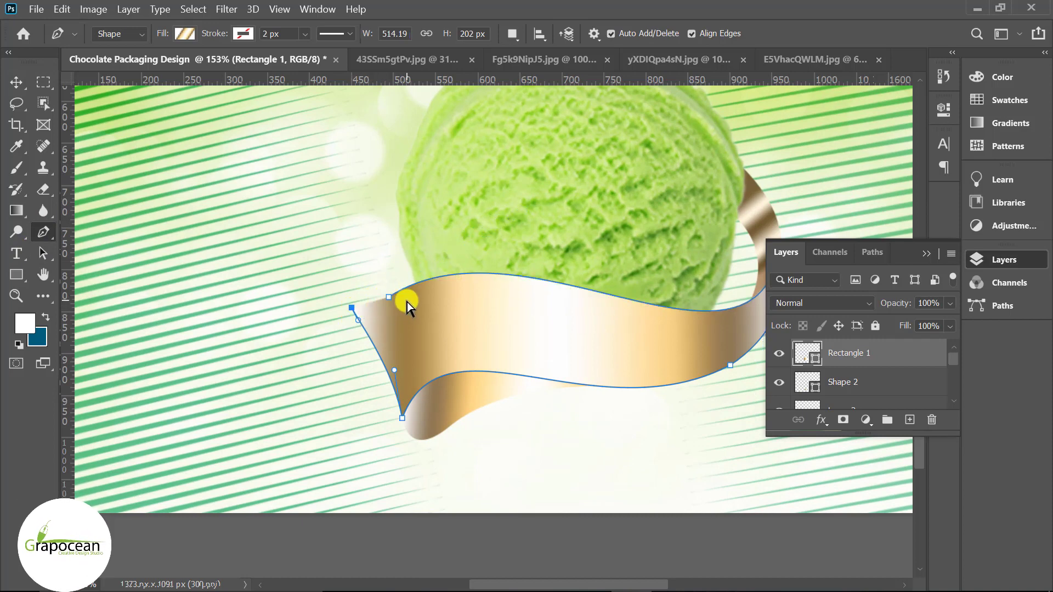
left_click(353, 308, "ctrl")
left_click_drag(358, 303, 369, 290)
mouse_move(508, 205)
left_mouse_down()
mouse_move(510, 219)
mouse_move(528, 210)
mouse_move(491, 231)
mouse_move(512, 231)
left_mouse_up()
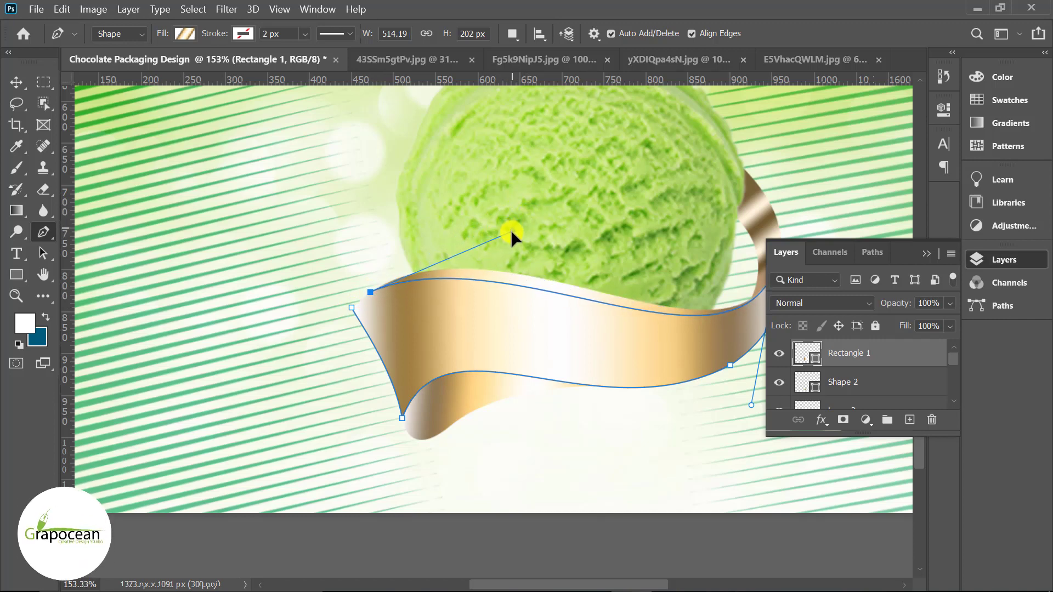
Drag the band's left edge and bottom-left anchor to run nearly straight down to the fold
mouse_move(354, 305)
left_mouse_down()
mouse_move(368, 290)
mouse_move(392, 369)
mouse_move(380, 363)
mouse_move(397, 364)
left_mouse_up()
scroll(406, 433, "up", 2)
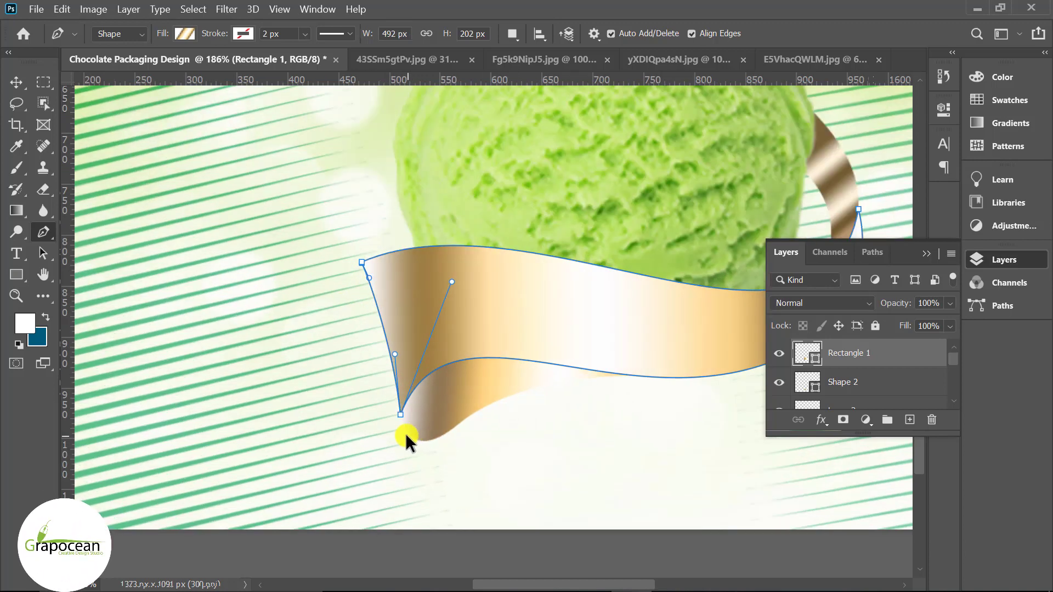
scroll(406, 433, "up", 3)
left_click_drag(399, 419, 398, 406)
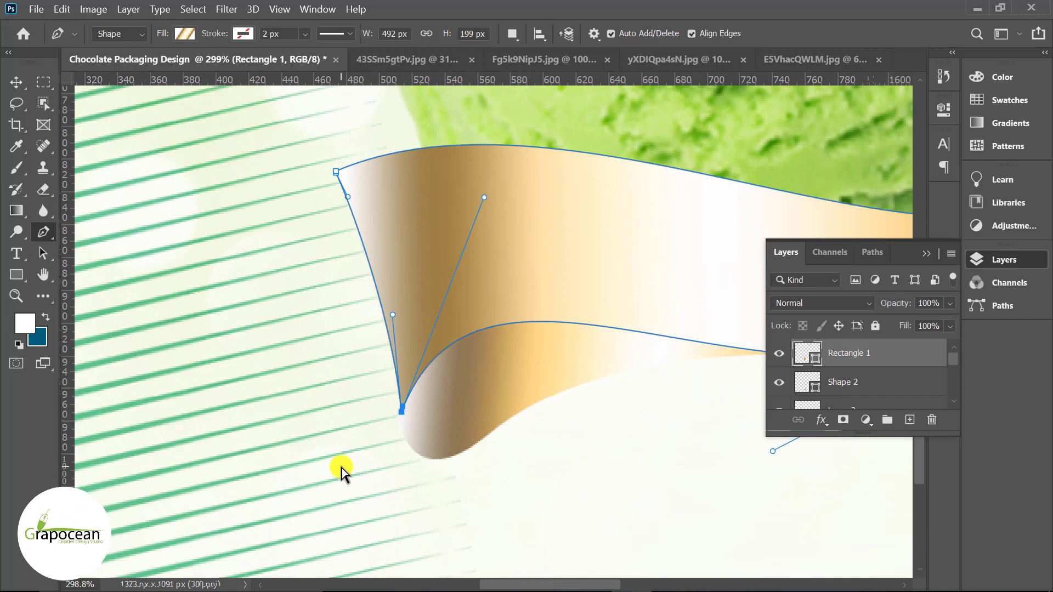
left_click(16, 82)
scroll(475, 465, "down", 5)
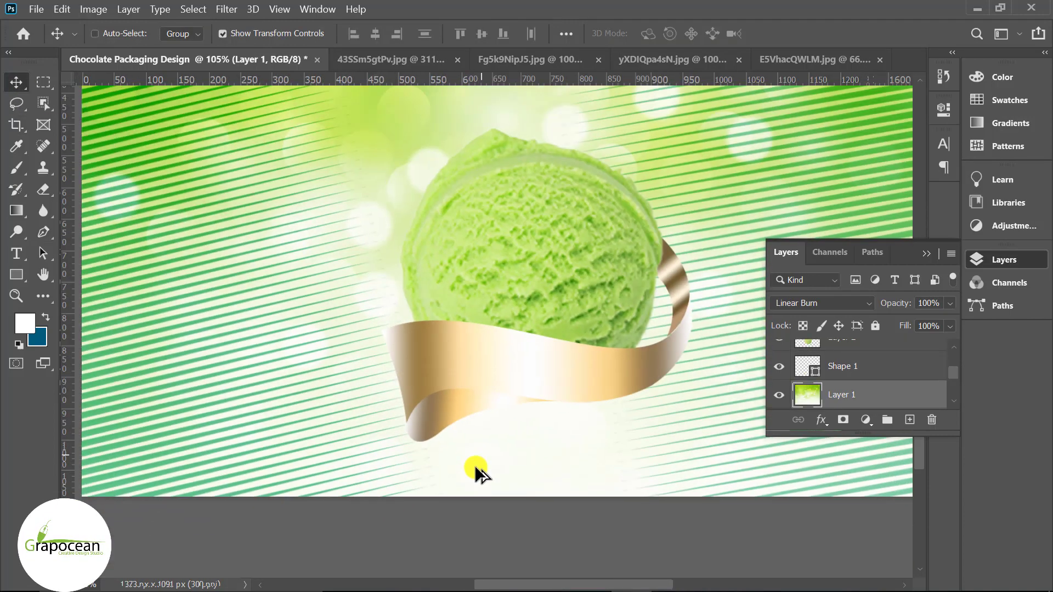
scroll(475, 465, "down", 1)
scroll(489, 497, "up", 3)
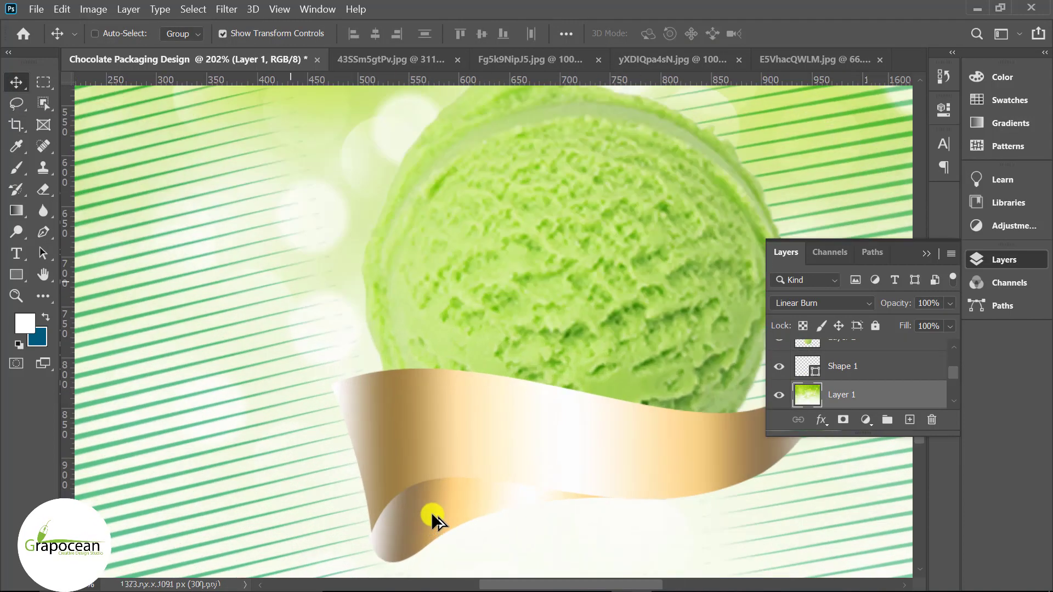
scroll(406, 496, "up", 1)
scroll(387, 461, "up", 1)
Shift the ribbon band's gradient stops toward the left end and tilt the angle to 20
left_click(380, 431)
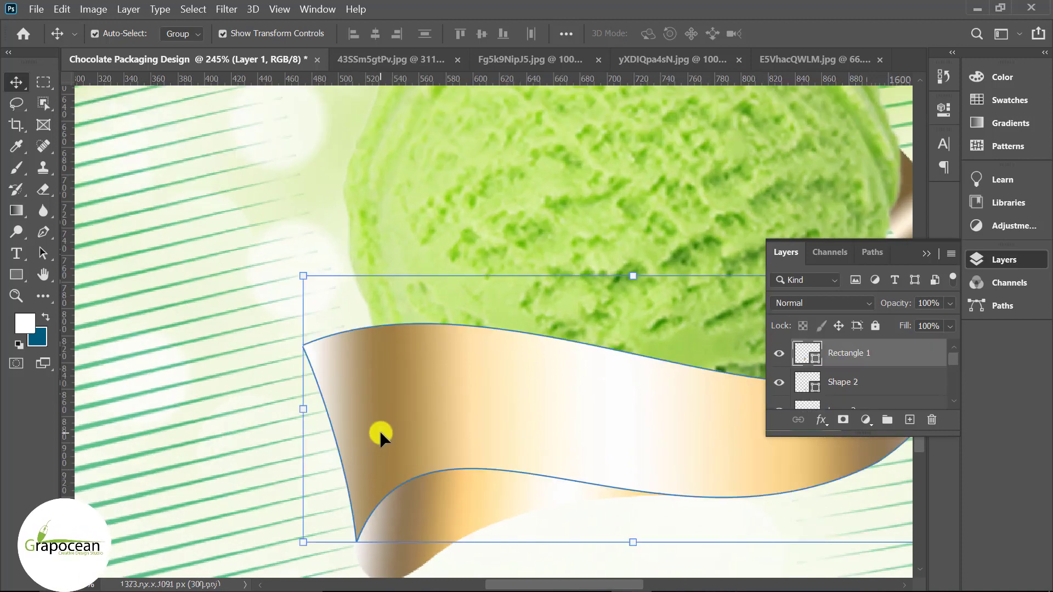
left_click(21, 212)
left_click(17, 273)
left_click(186, 33)
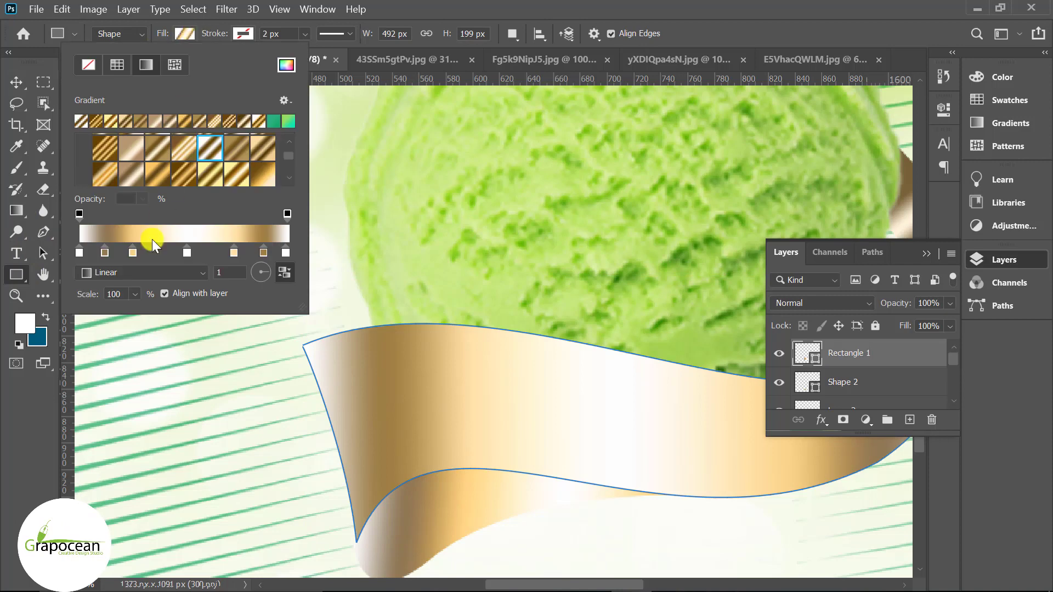
left_click_drag(147, 252, 87, 253)
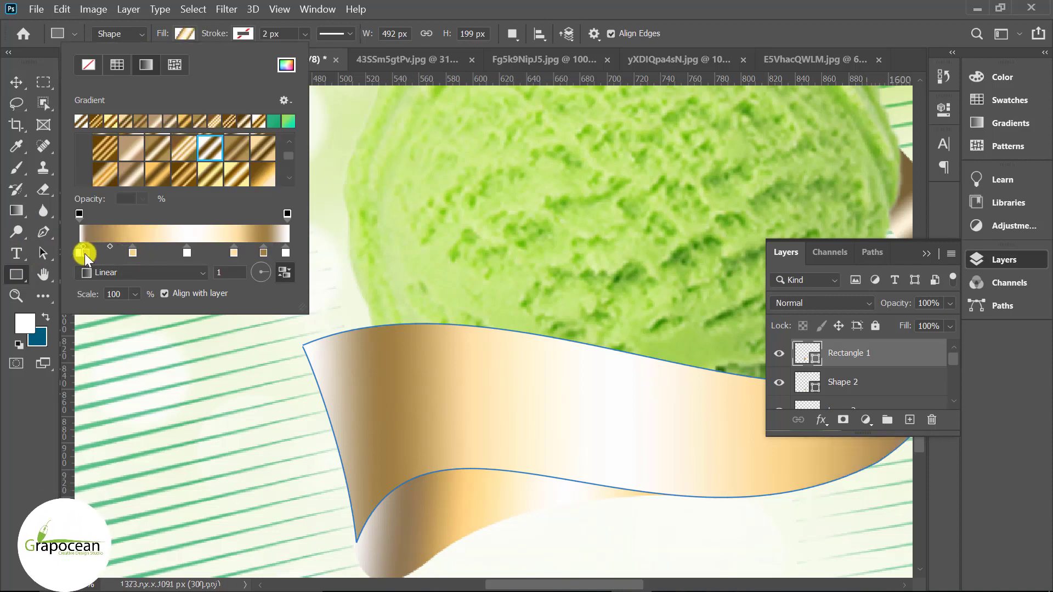
mouse_move(83, 254)
left_mouse_down()
mouse_move(71, 255)
mouse_move(128, 252)
left_mouse_up()
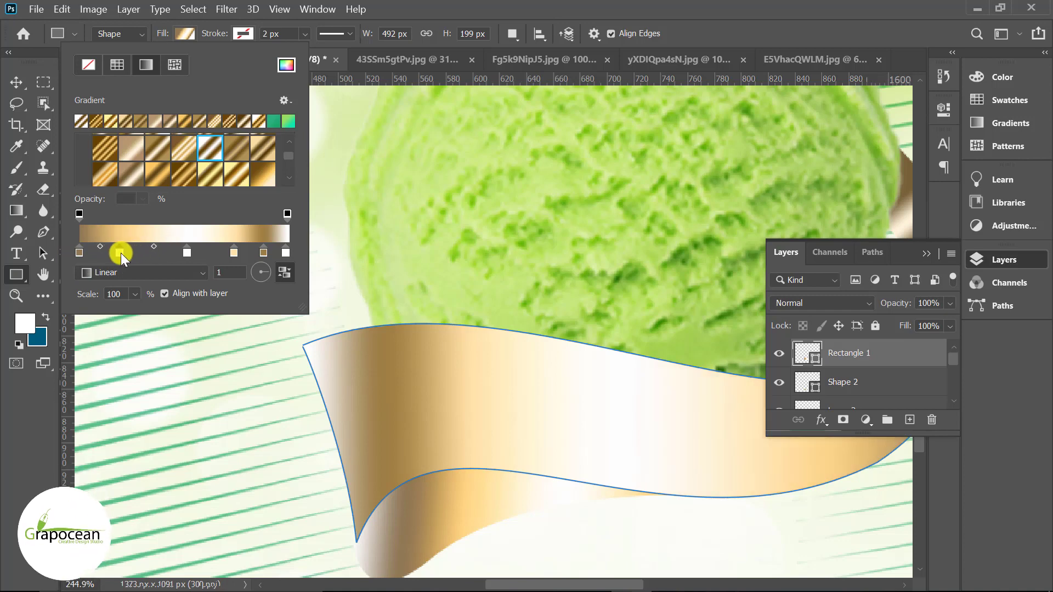
left_click_drag(267, 271, 269, 269)
scroll(380, 367, "down", 5)
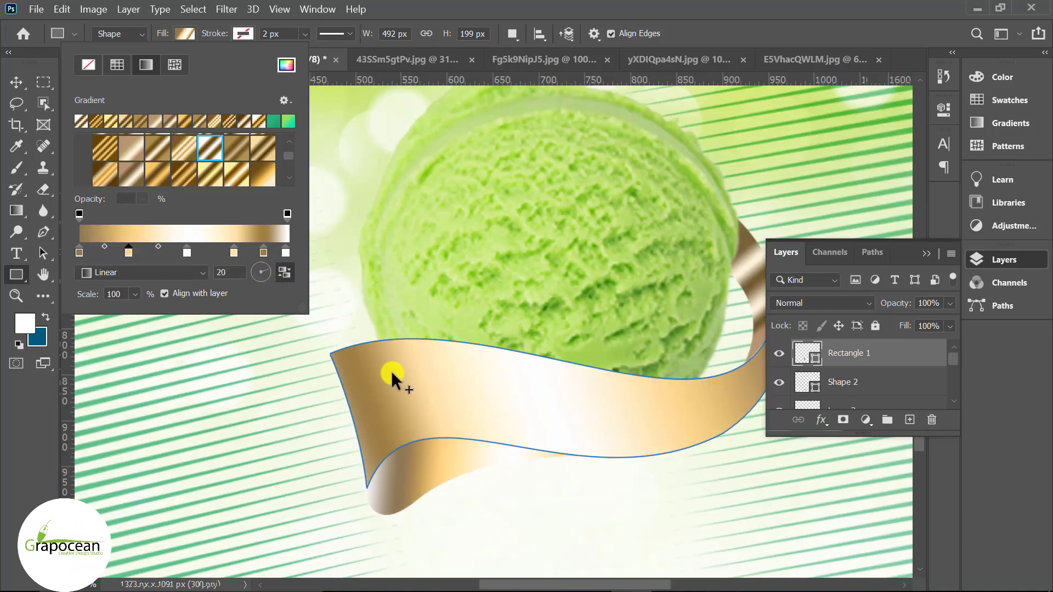
key("Escape")
Reshape the ribbon band's left edge by dragging its bottom-left anchor handle
key("v")
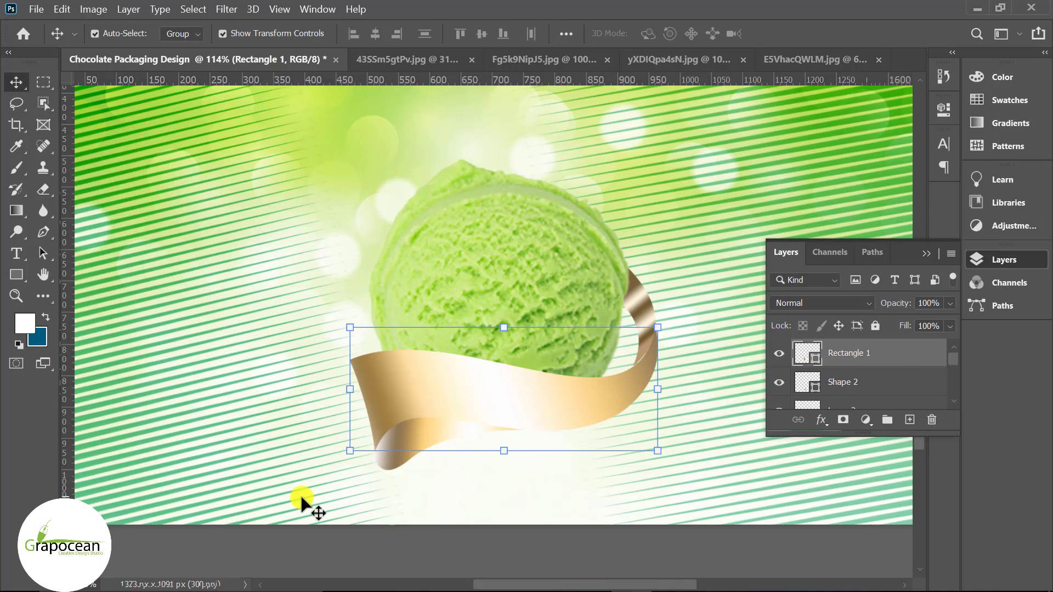
scroll(384, 425, "up", 3)
scroll(384, 425, "up", 2)
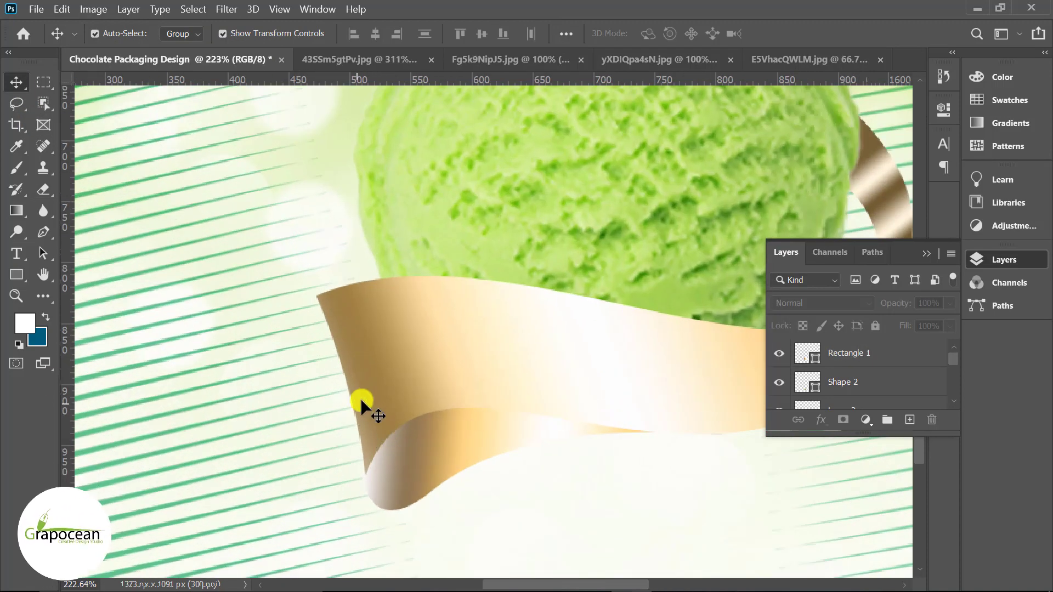
left_click(44, 237)
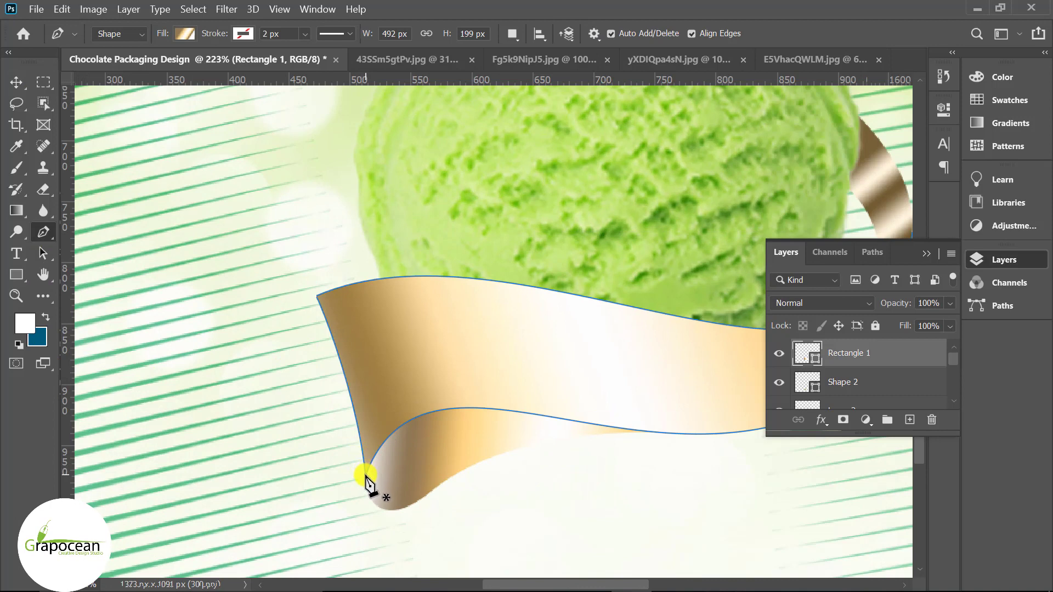
left_click(347, 400, "ctrl")
left_click_drag(322, 406, 315, 376)
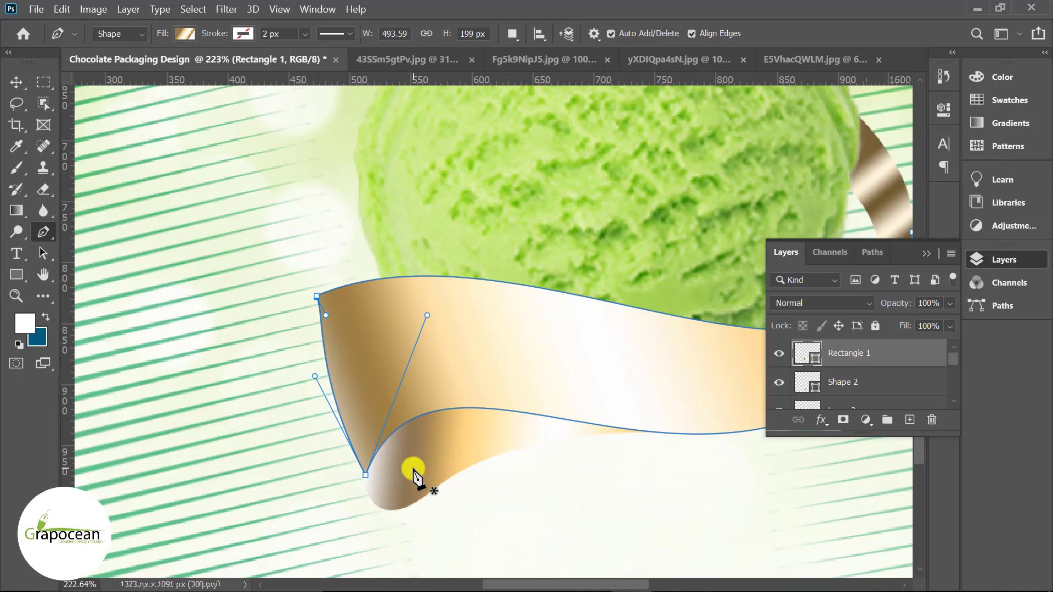
Nudge the curled fold piece, Shape 2, slightly lower
left_click(16, 82)
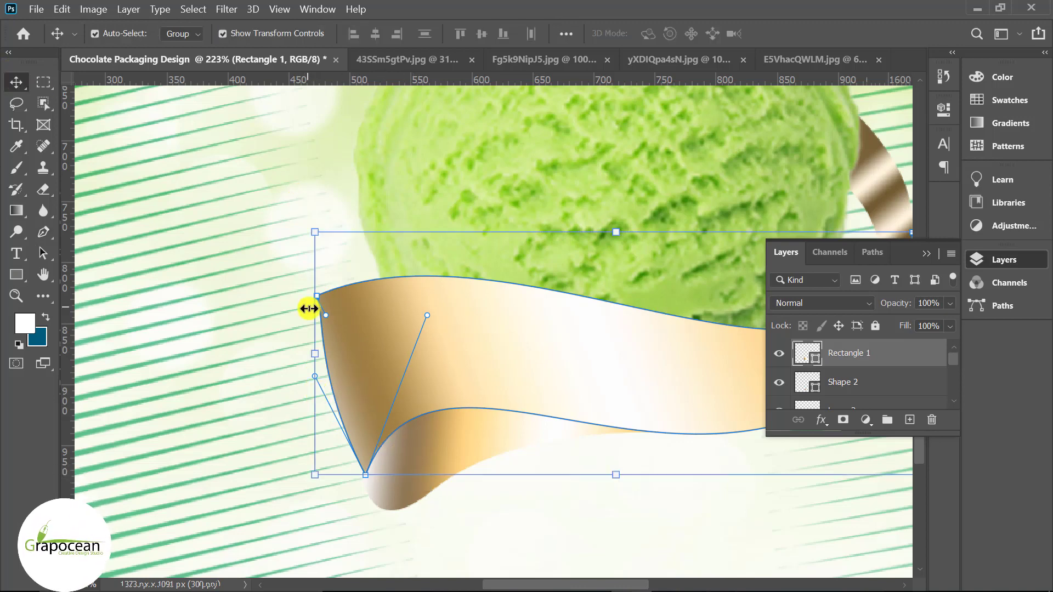
left_click(411, 475)
left_click_drag(411, 475, 409, 476)
Rotate the curled fold about 11°, enlarge it rightward, and skew its right side
scroll(476, 454, "down", 3)
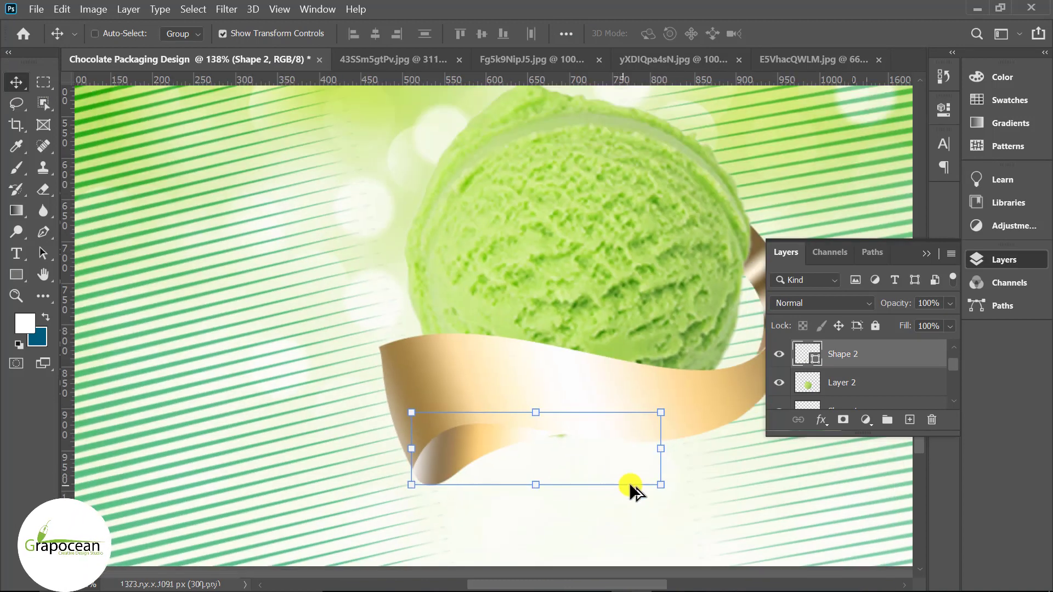
left_click_drag(669, 493, 672, 513)
left_click_drag(508, 450, 498, 449)
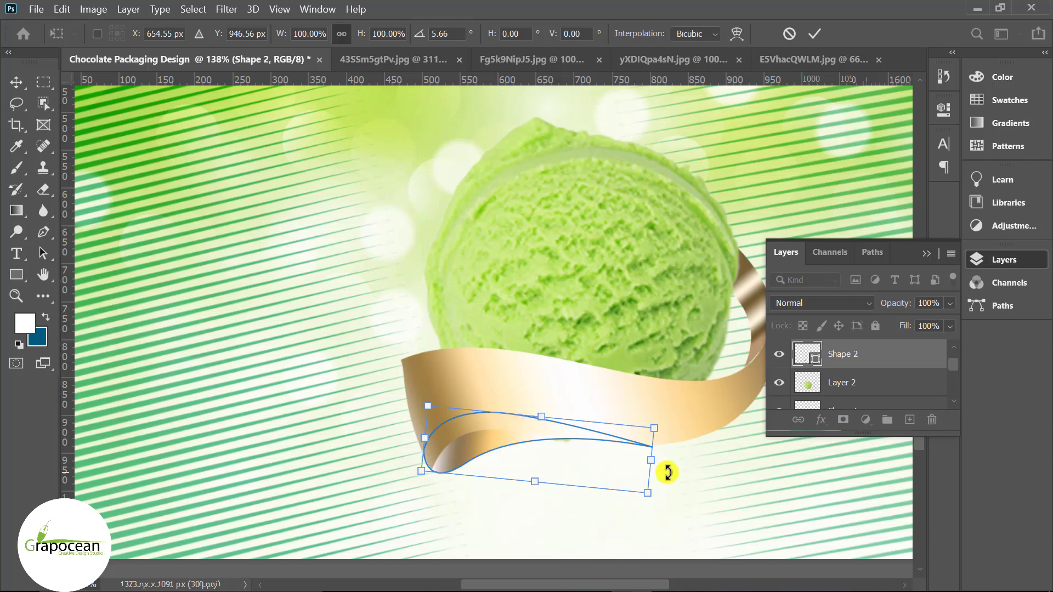
left_click_drag(658, 498, 670, 517)
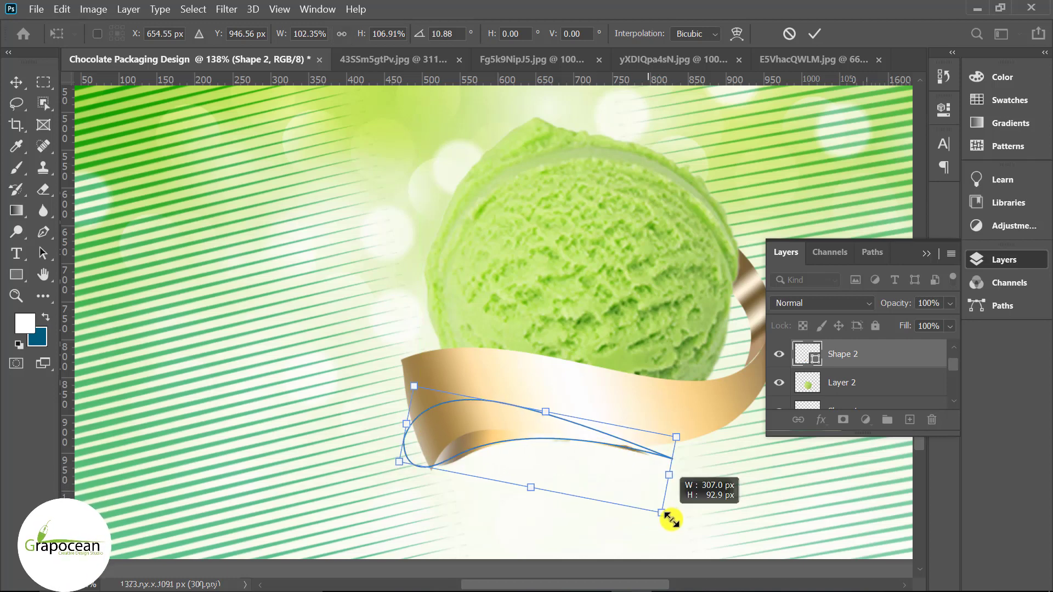
left_click_drag(501, 433, 527, 437)
scroll(728, 455, "up", 2)
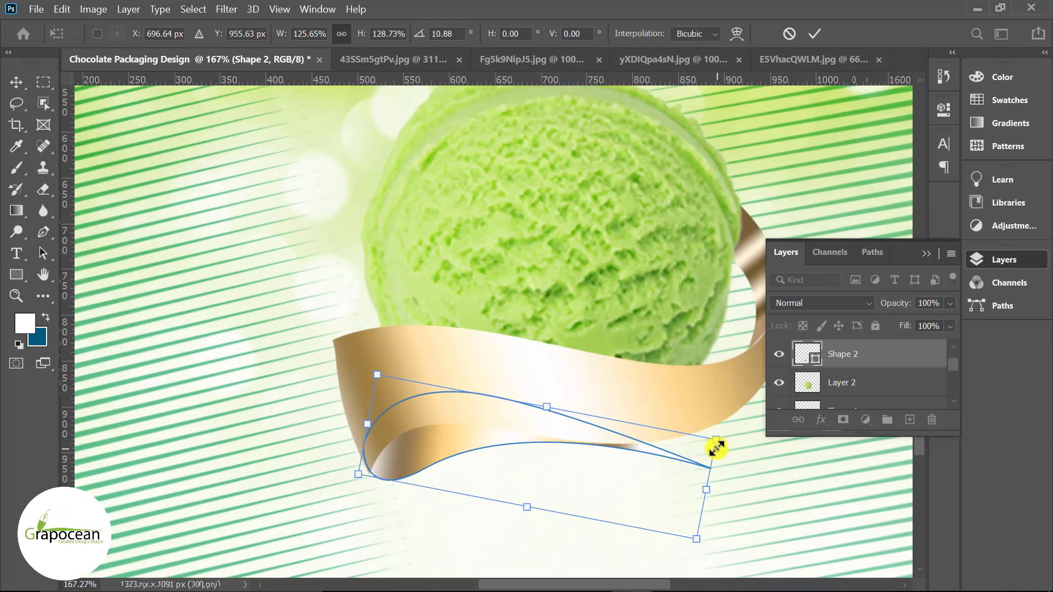
left_click_drag(712, 443, 714, 475)
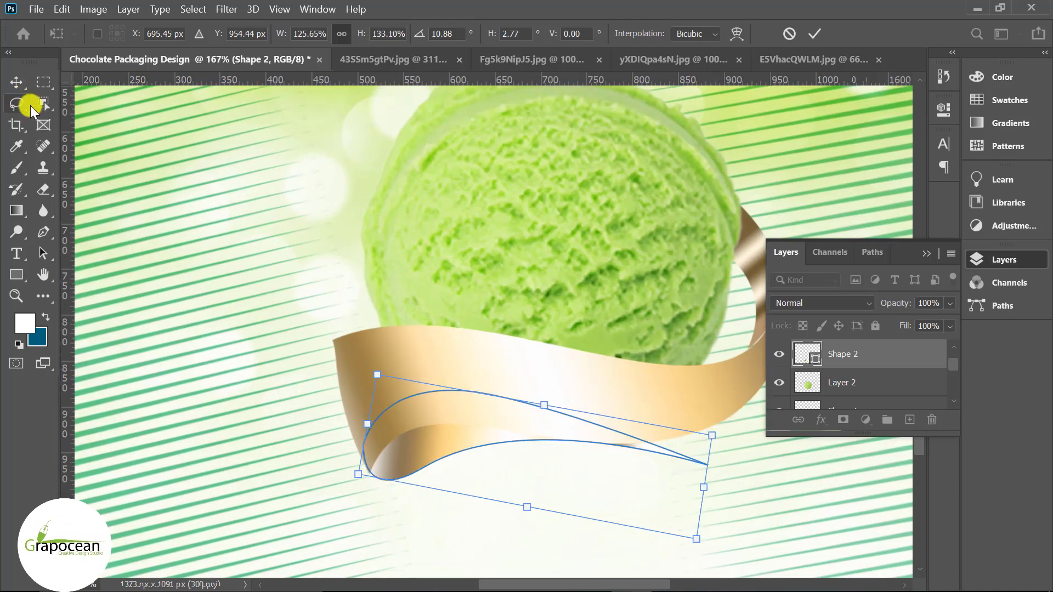
left_click(44, 231)
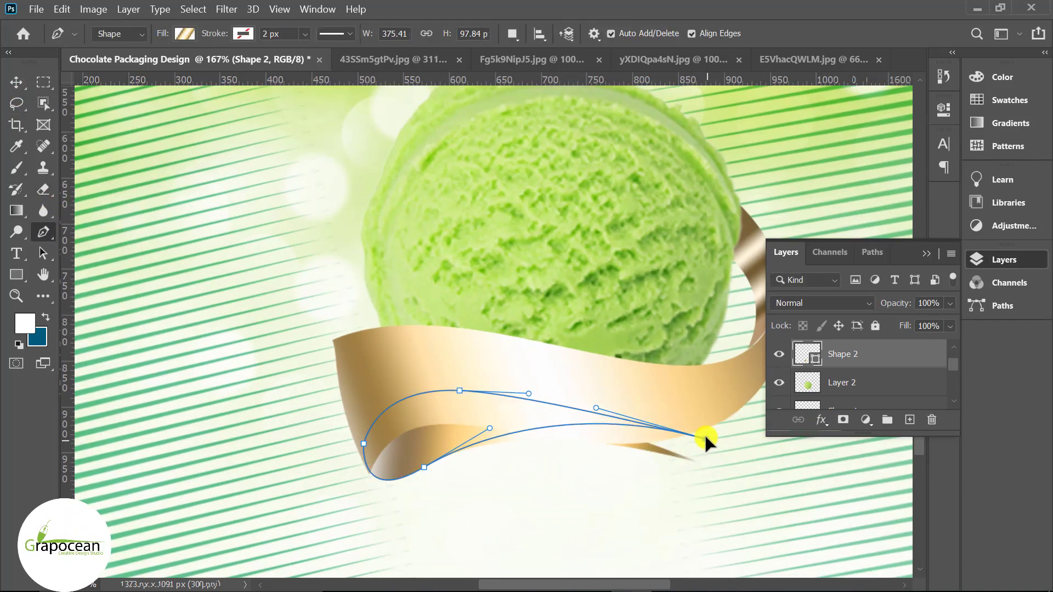
Drag the fold's bottom and right anchors and handles into a slimmer tapering teardrop curl
left_click_drag(490, 428, 574, 479)
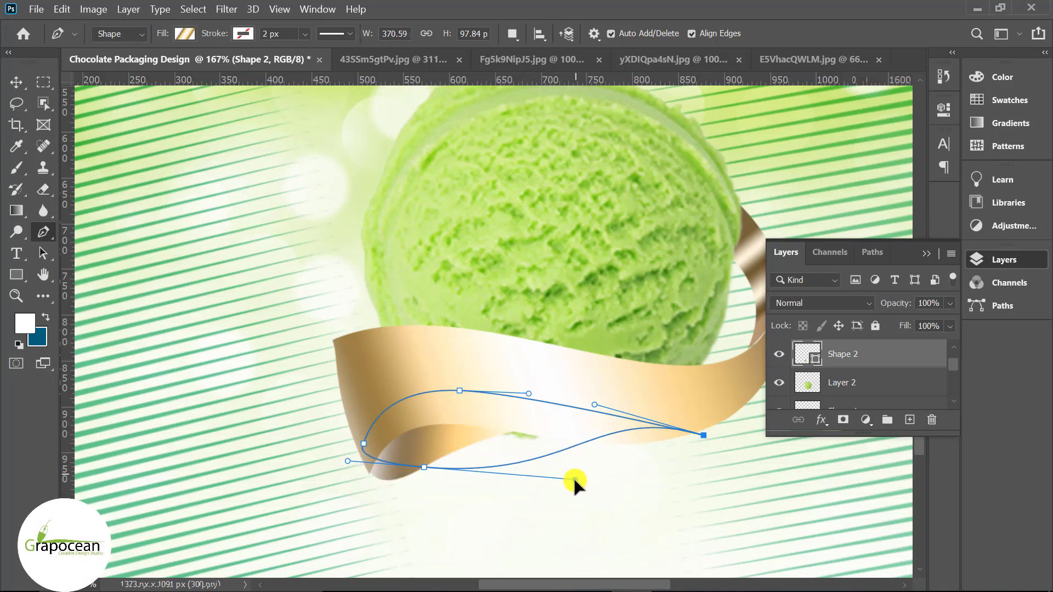
left_click_drag(424, 466, 430, 492)
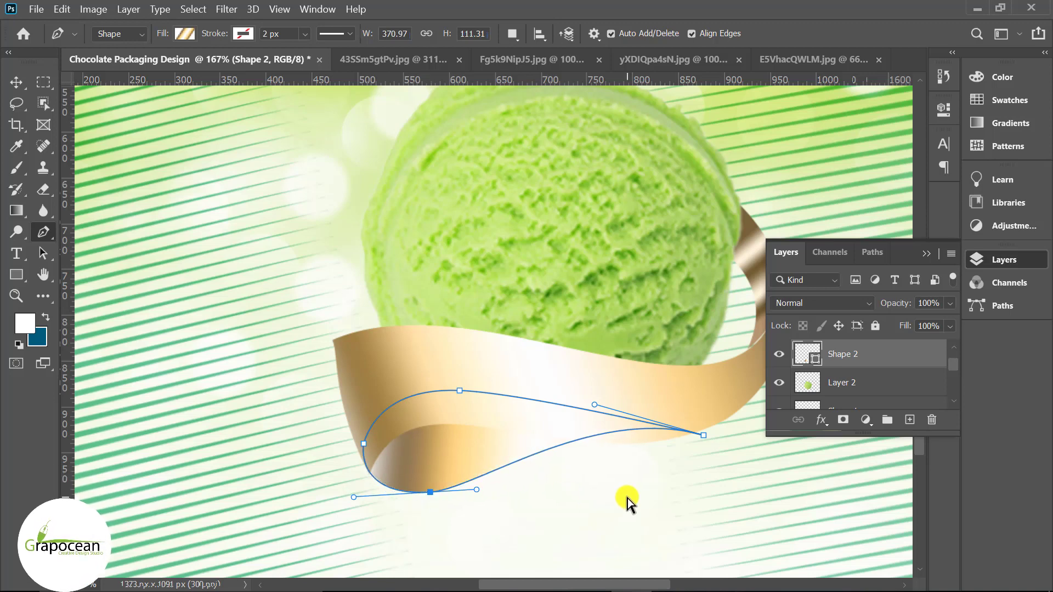
mouse_move(699, 443)
left_mouse_down()
mouse_move(613, 445)
mouse_move(624, 424)
left_mouse_up()
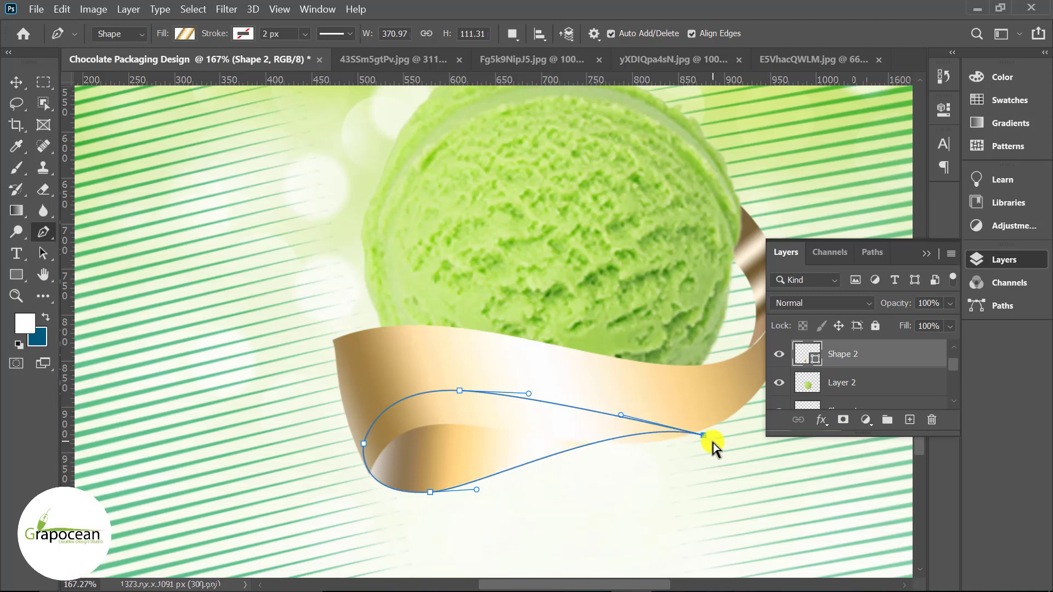
left_click_drag(706, 437, 692, 433)
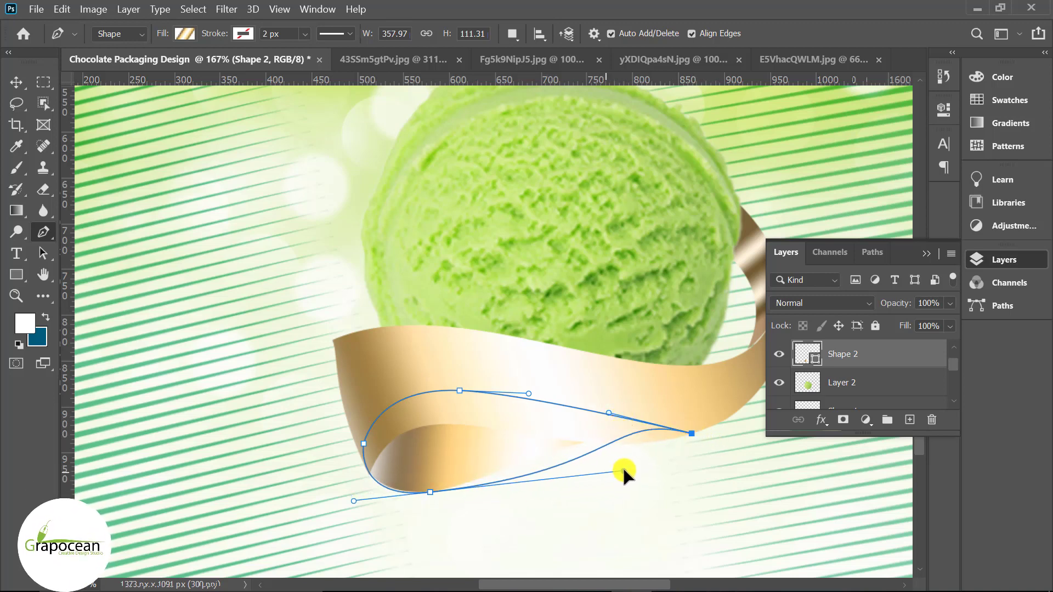
left_click_drag(624, 470, 616, 466)
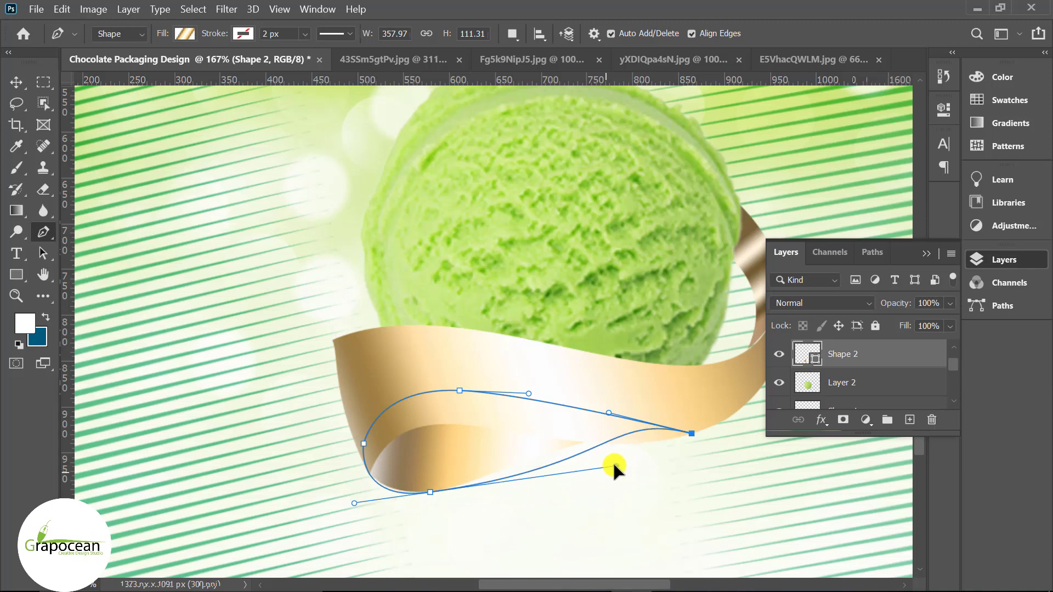
left_click(22, 85)
scroll(486, 470, "down", 5, "alt")
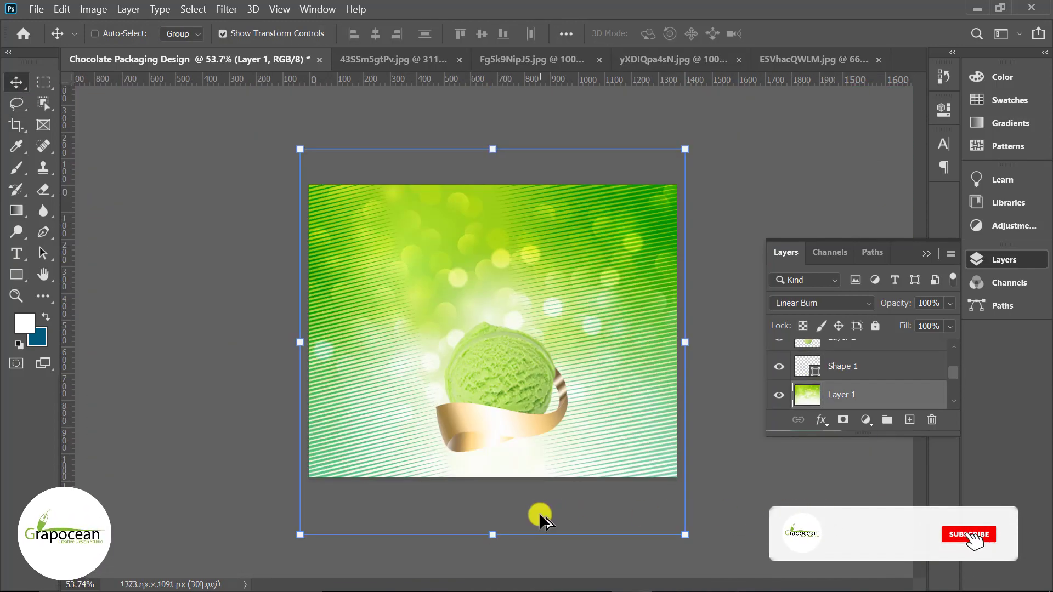
scroll(457, 510, "up", 5, "alt")
left_click(446, 517, "ctrl")
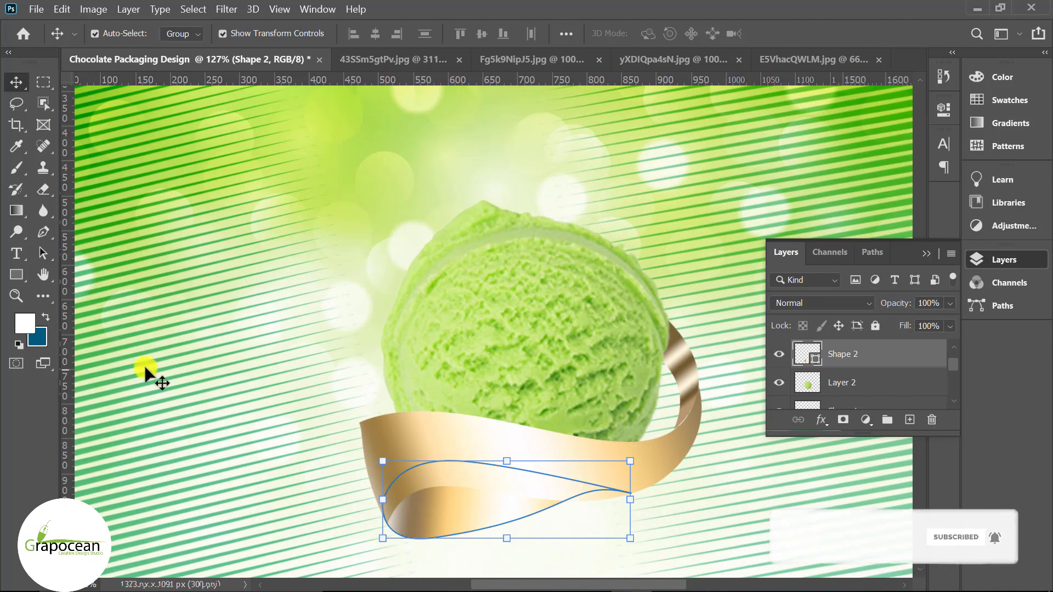
Fill the curled fold Shape 2 with a softer tan-and-white gold gradient preset
left_click(16, 274)
left_click(185, 33)
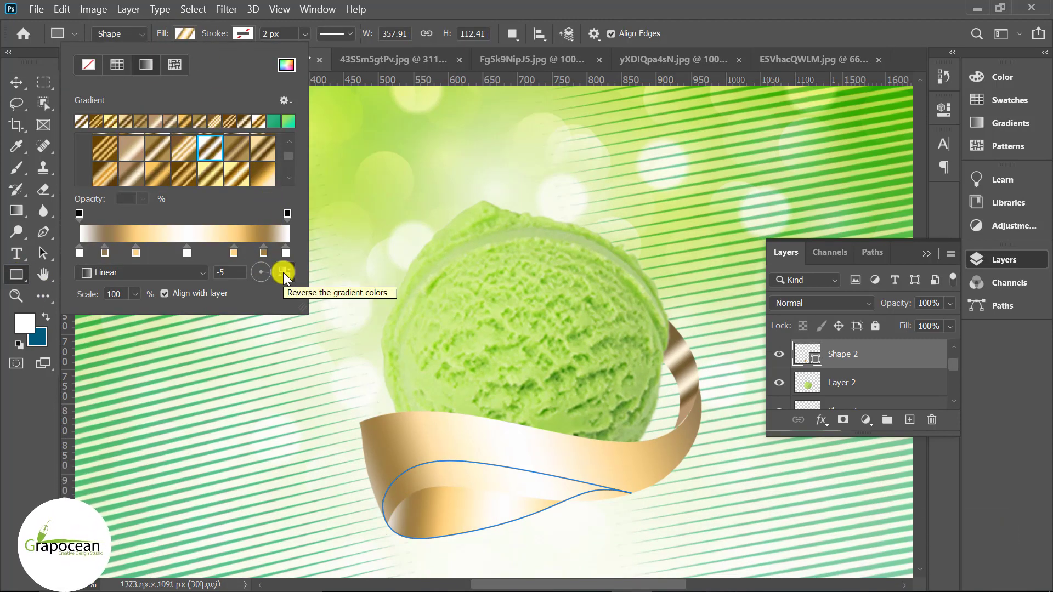
left_click(134, 148)
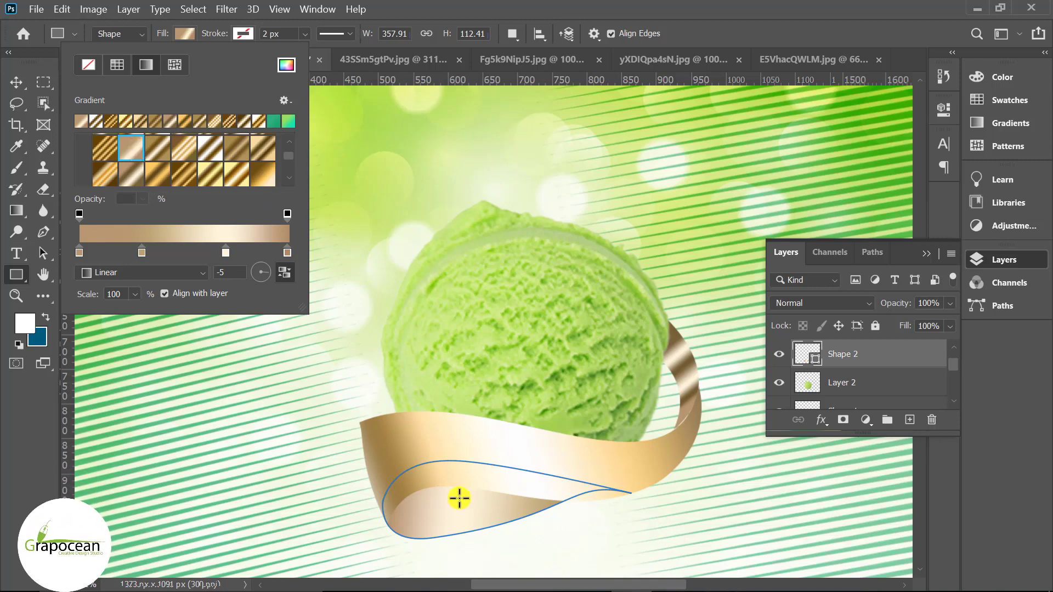
left_click(16, 81)
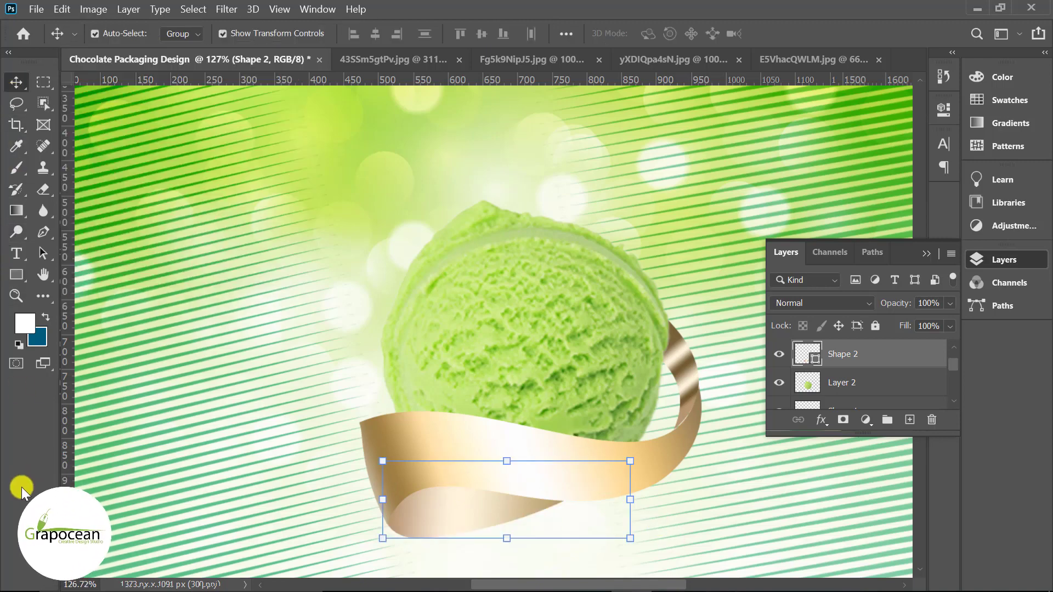
scroll(315, 532, "down", 2)
scroll(315, 532, "down", 2)
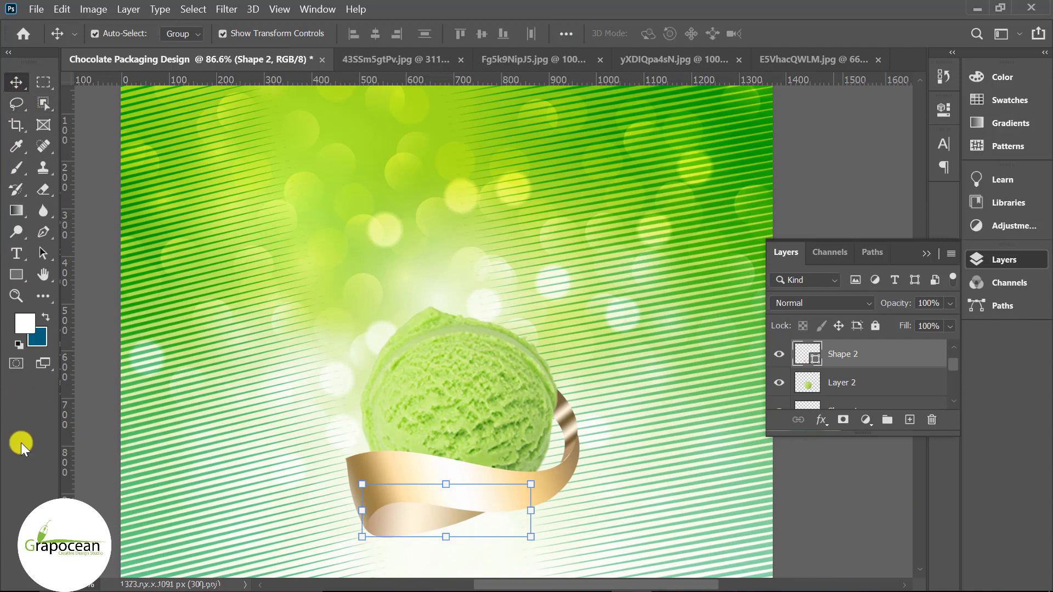
left_click(89, 161)
Hide the lower fold and drag the band's top-left anchor to bow its left edge outward
scroll(349, 502, "up", 7)
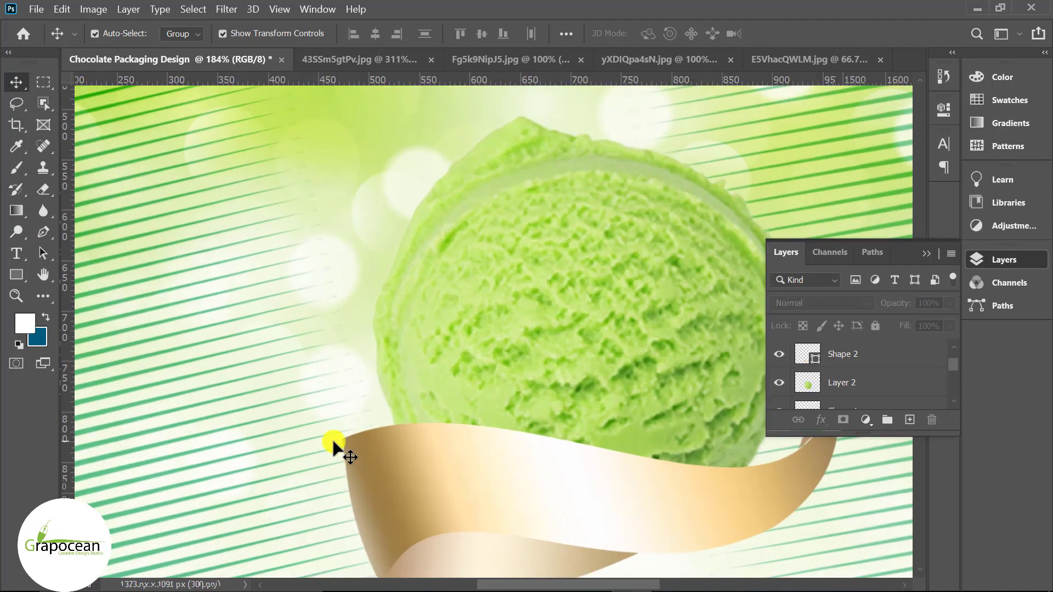
left_click(43, 233)
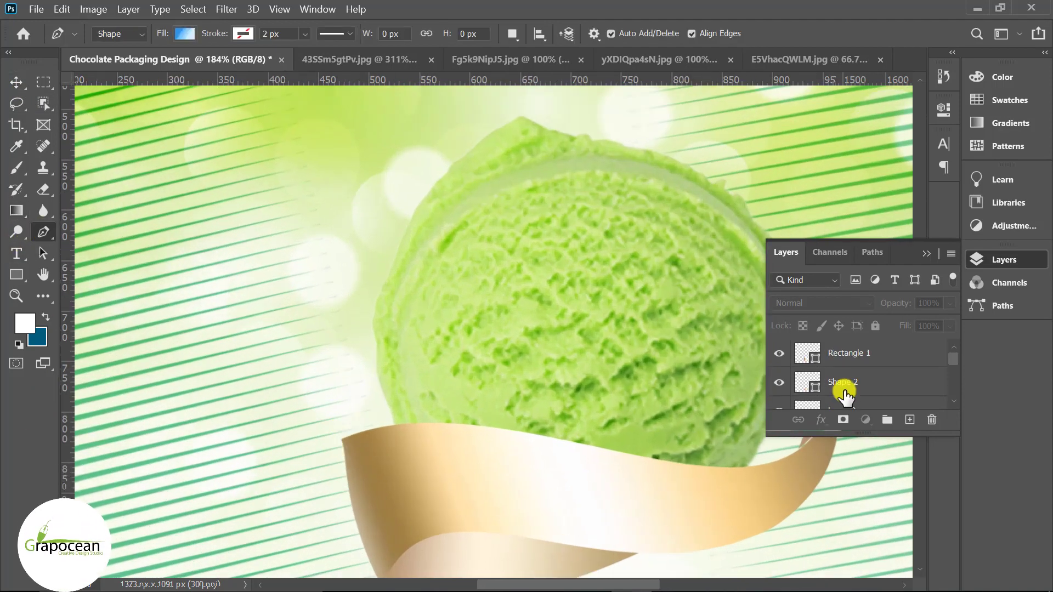
left_click(779, 384)
left_click(831, 356)
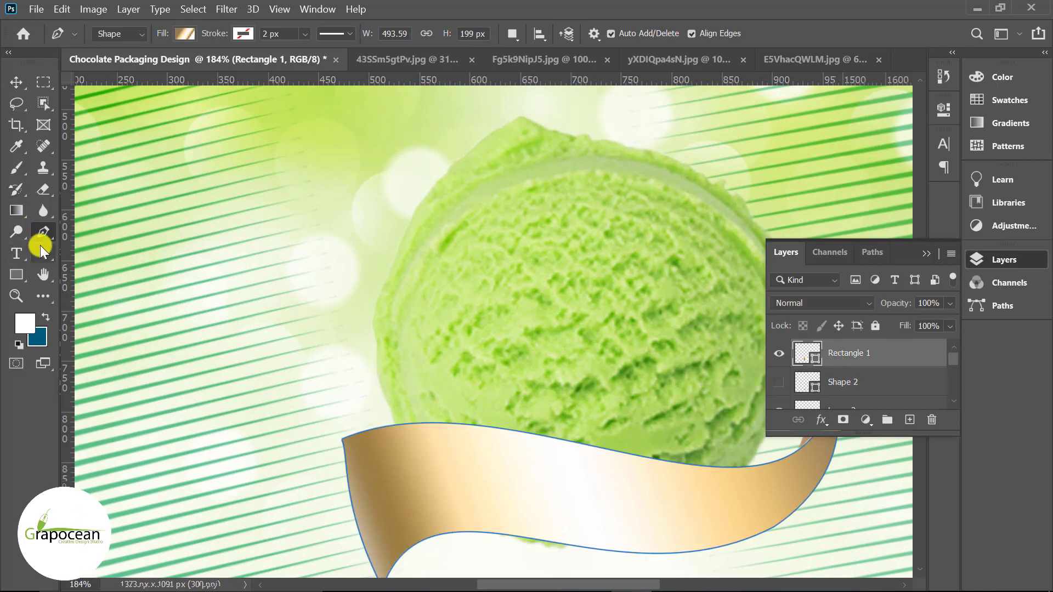
left_click(344, 442, "ctrl")
left_click_drag(344, 442, 348, 454)
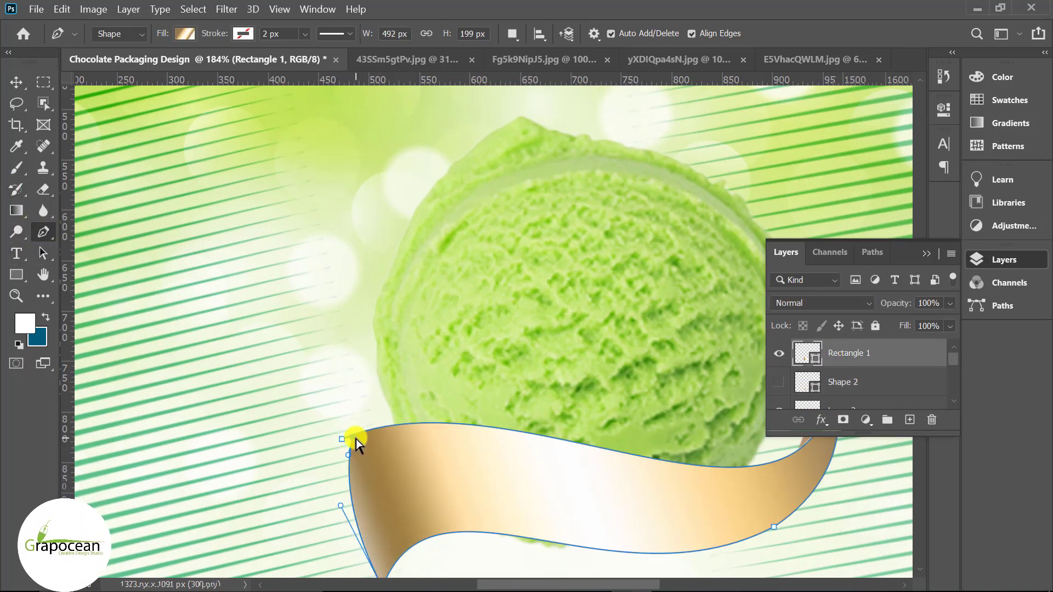
left_click_drag(348, 455, 337, 474)
scroll(337, 474, "up", 2)
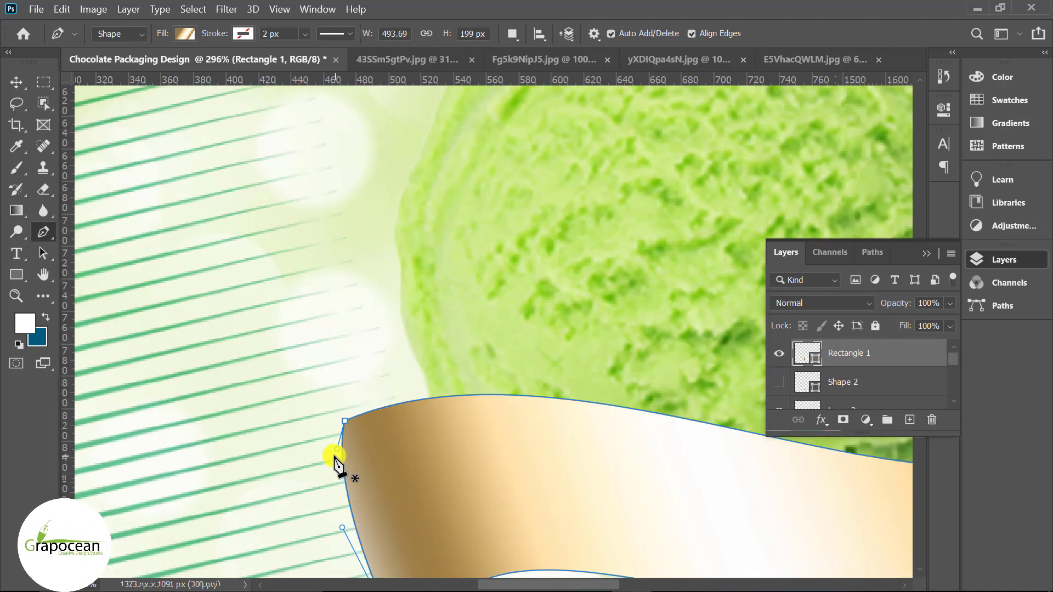
scroll(326, 500, "down", 3)
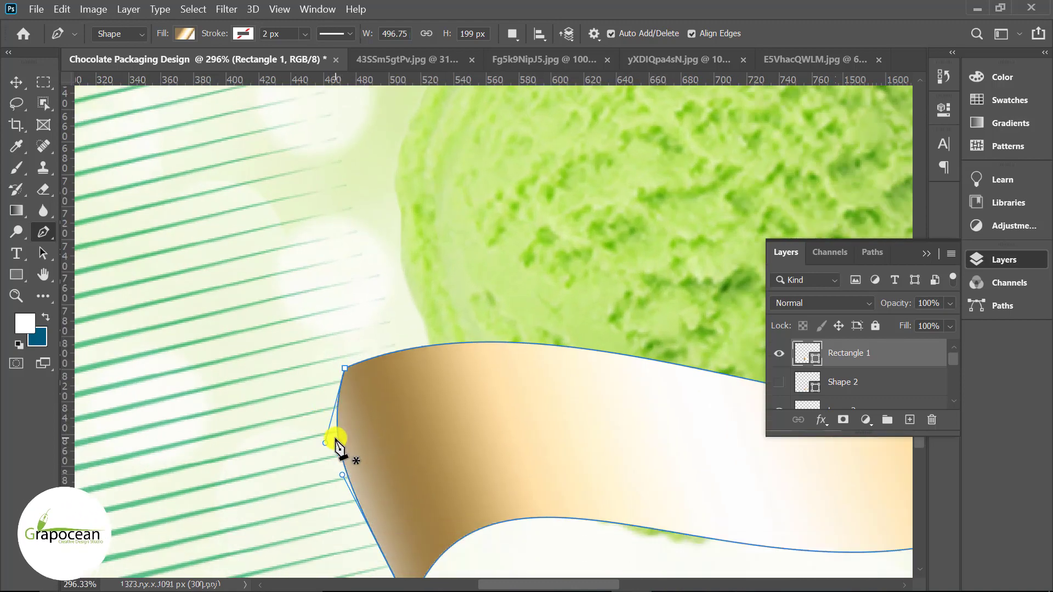
scroll(340, 446, "down", 3)
scroll(423, 463, "down", 2)
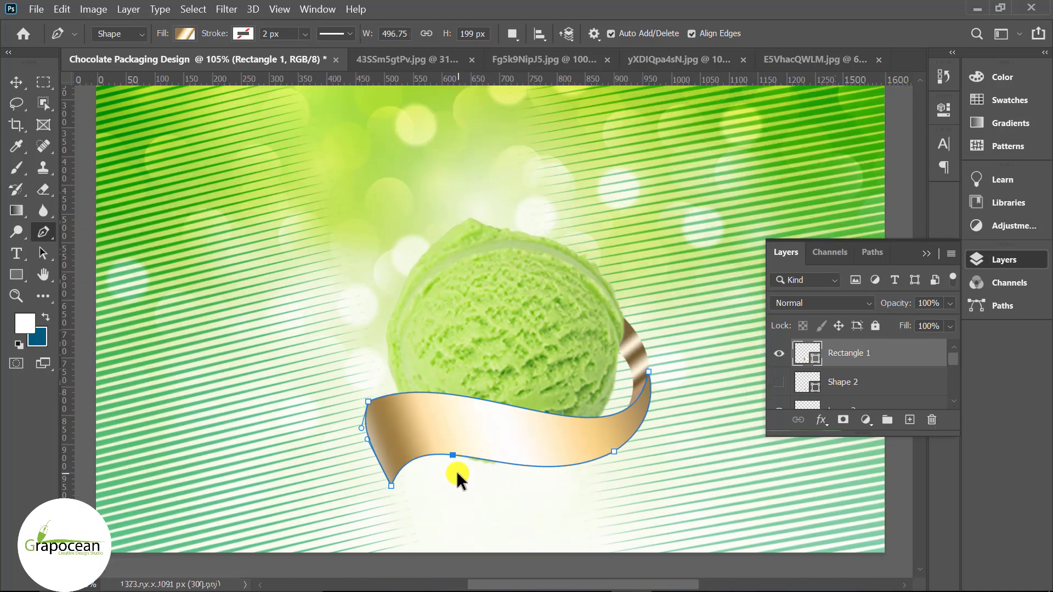
Make the lower fold Shape 2 visible again
left_click(18, 82)
left_click(122, 245)
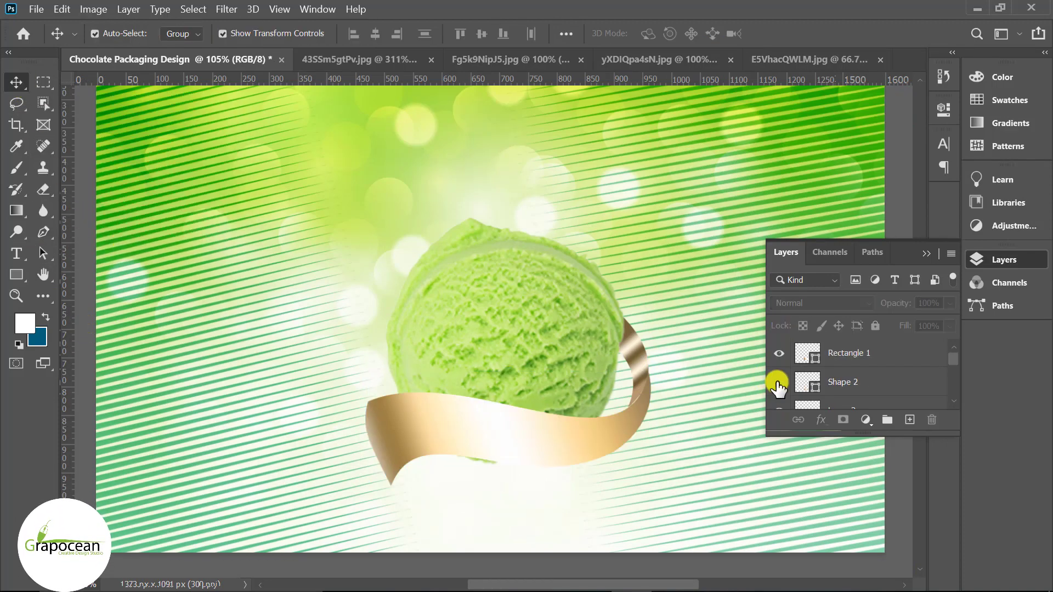
left_click(778, 382)
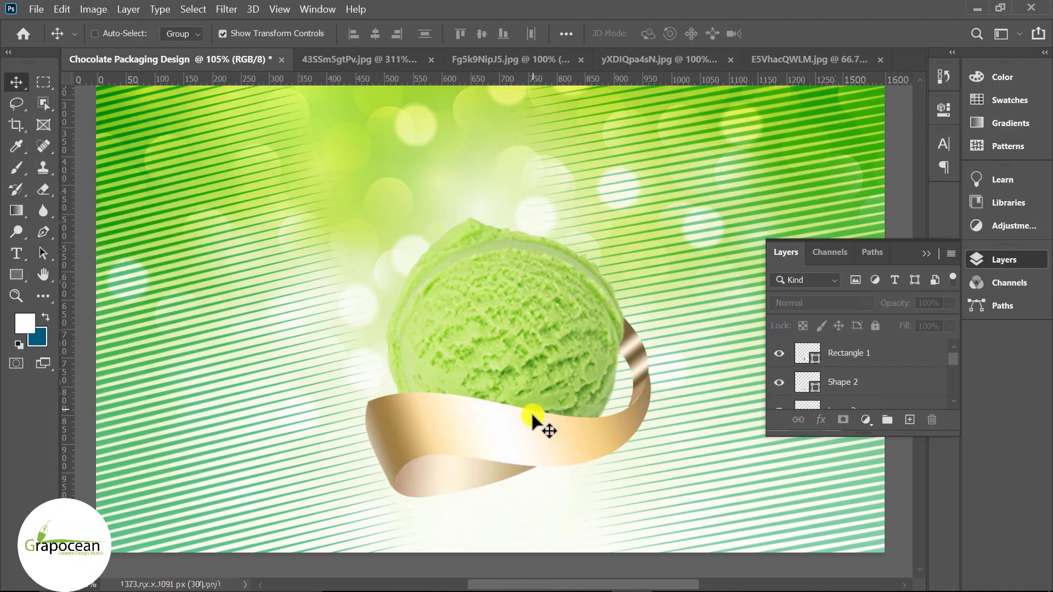
scroll(590, 470, "down", 3)
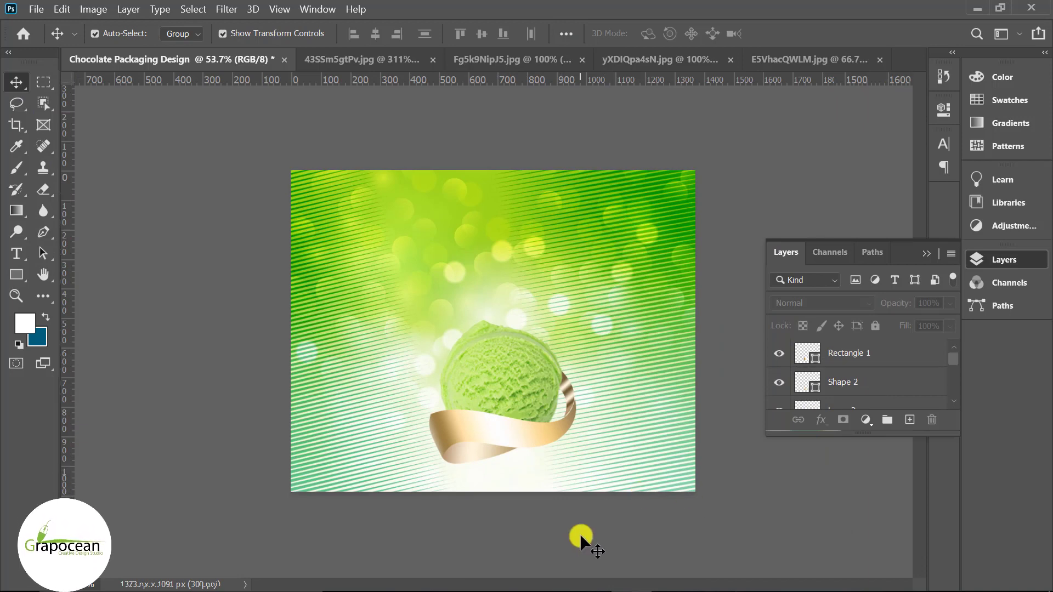
scroll(566, 431, "up", 3)
scroll(408, 453, "up", 2)
scroll(378, 488, "up", 2)
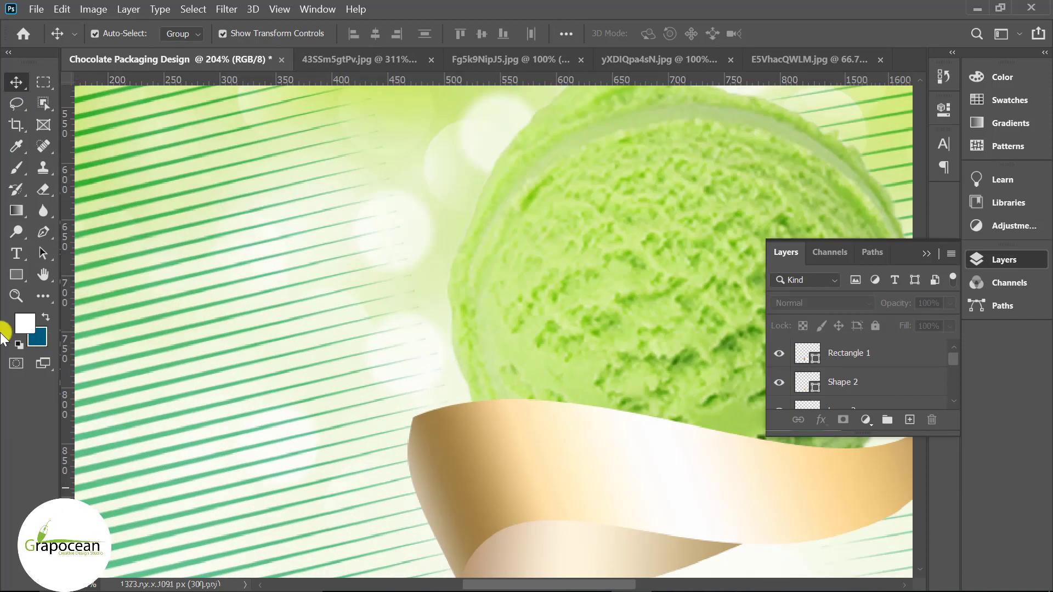
left_click(44, 232)
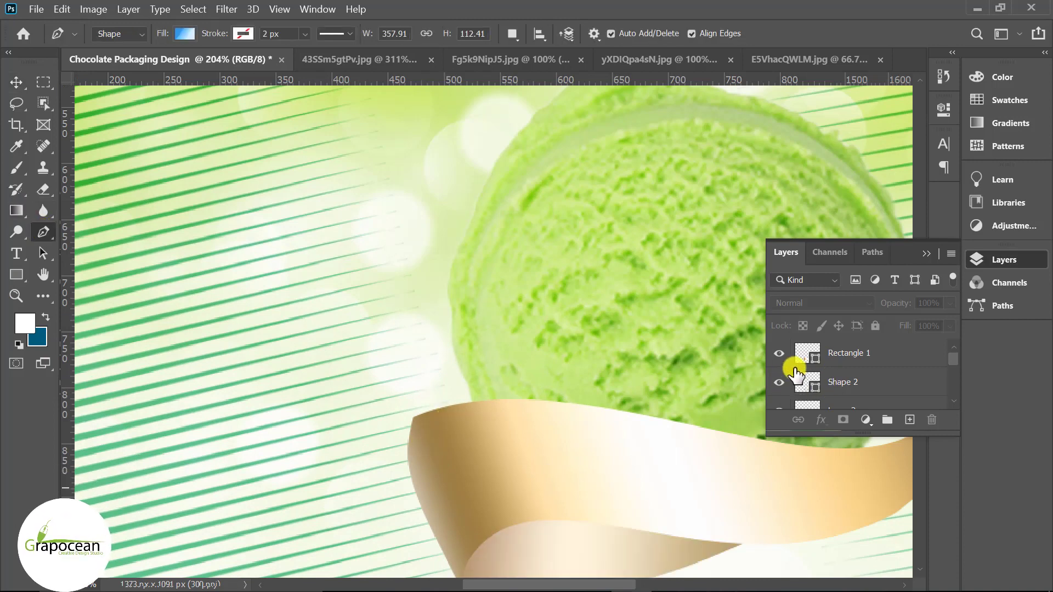
Reshape the top curve of the main band Rectangle 1 with its direction handles
left_click(801, 354)
mouse_move(414, 418)
left_mouse_down()
mouse_move(710, 336)
mouse_move(666, 271)
mouse_move(683, 256)
left_mouse_up()
scroll(429, 399, "down", 3)
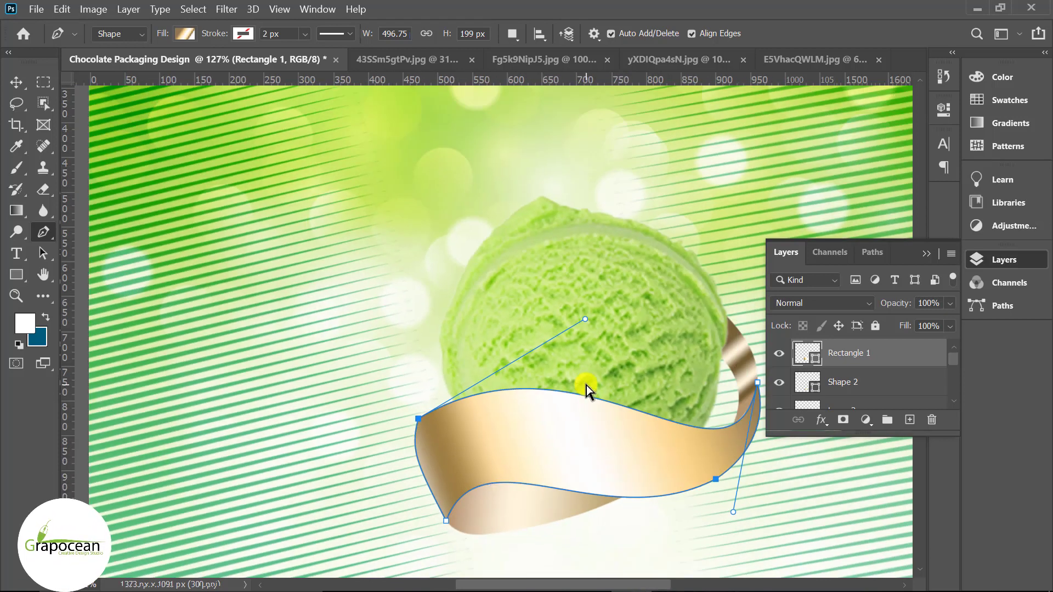
left_click_drag(563, 352, 496, 315)
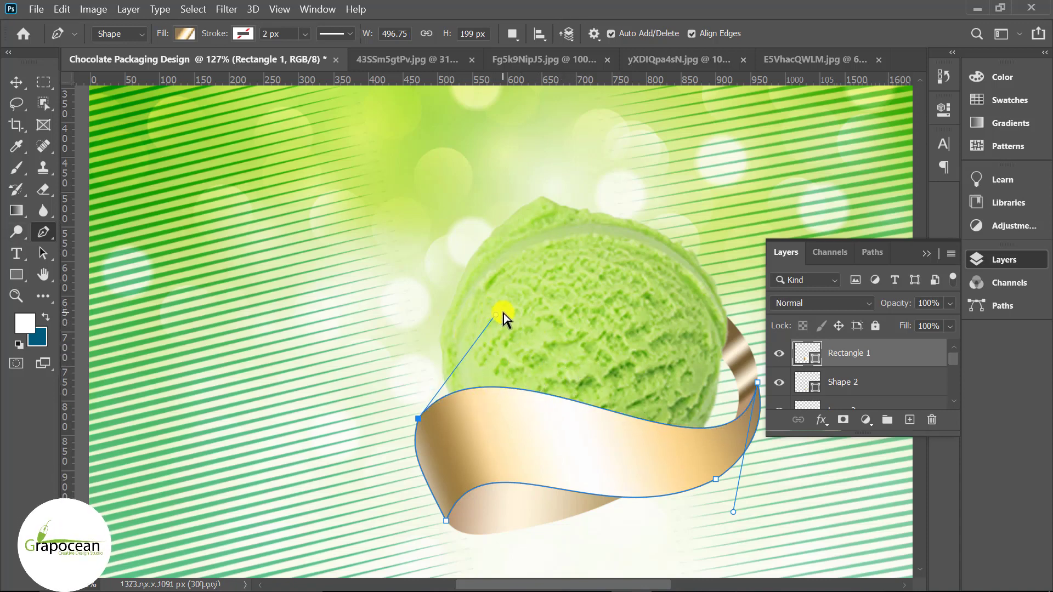
left_click_drag(486, 307, 485, 310)
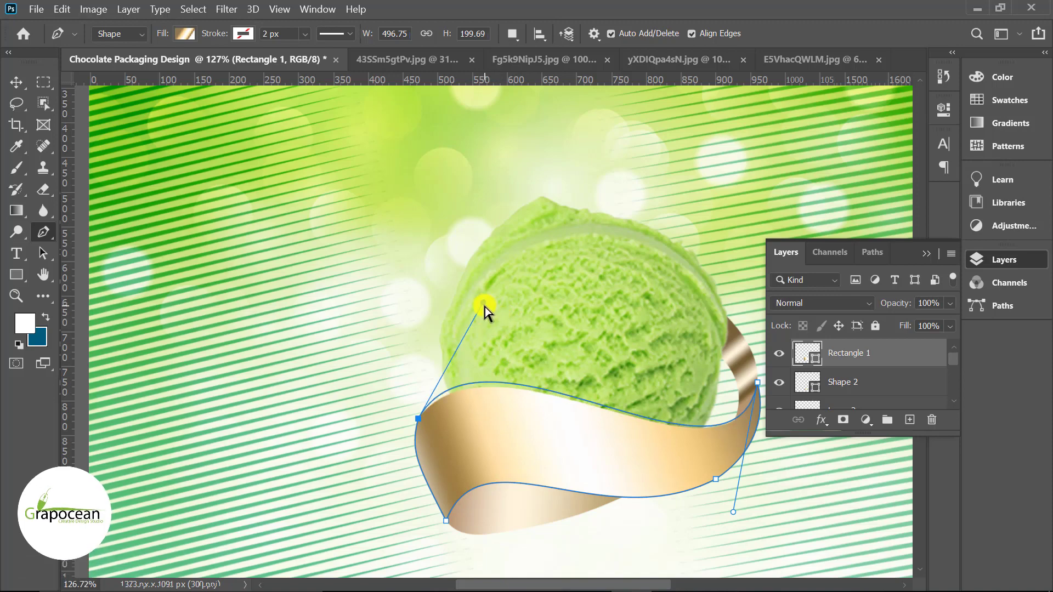
Tighten the curve at the band's right end where it meets the loop by the scoop
left_click(15, 94)
left_click(163, 446)
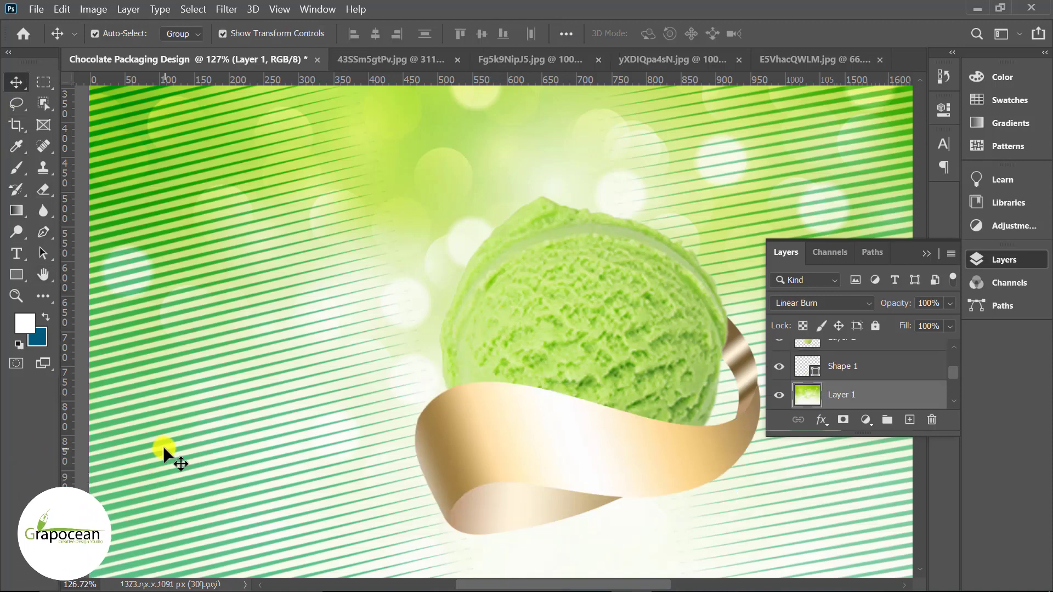
key("ctrl+0")
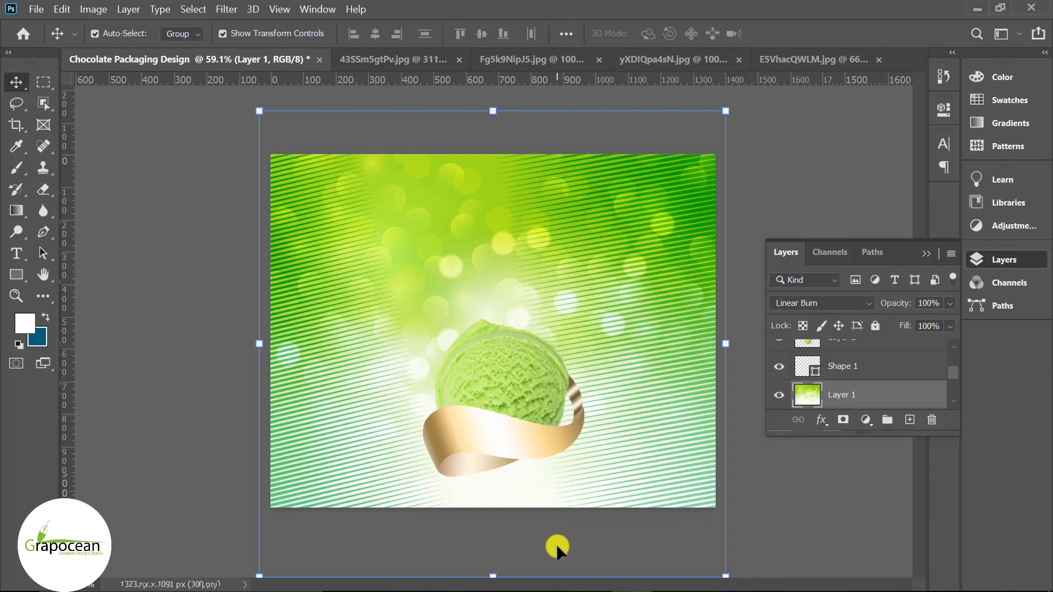
scroll(588, 424, "up", 5)
scroll(613, 446, "up", 5)
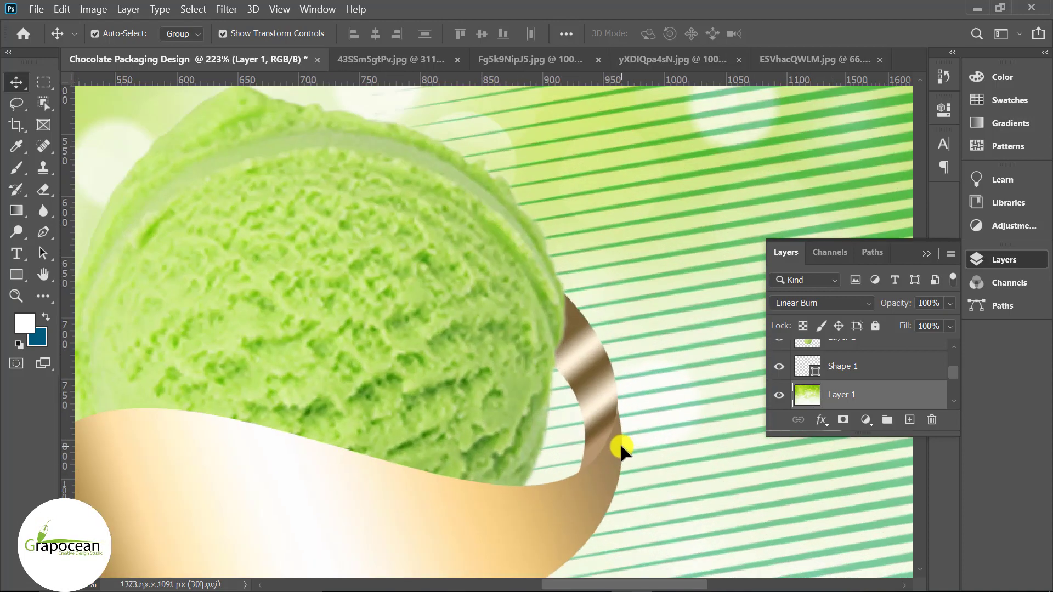
left_click(622, 447)
key("p")
scroll(619, 384, "up", 2)
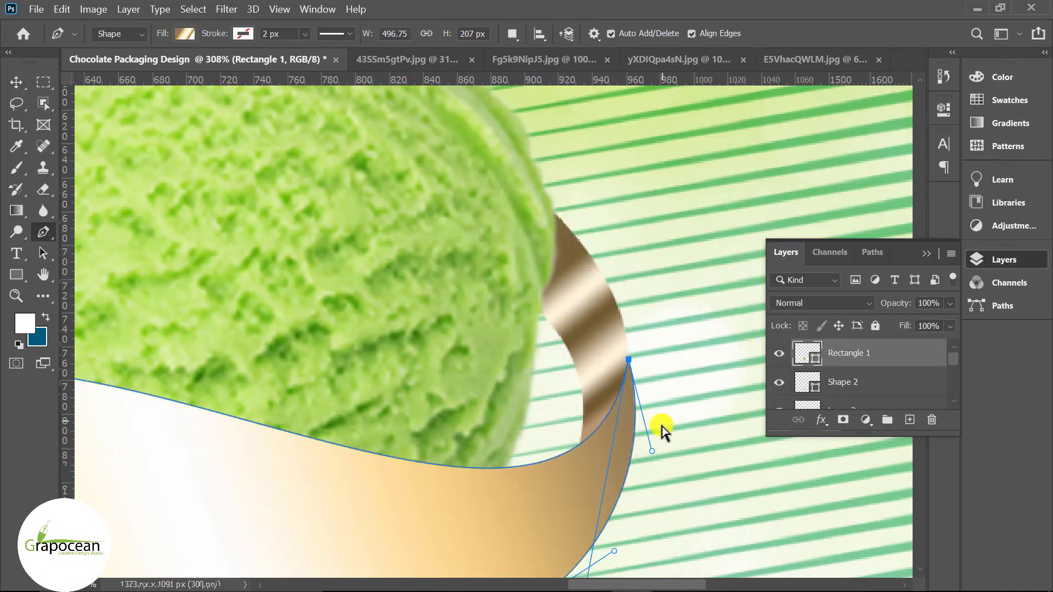
left_click_drag(653, 449, 646, 448)
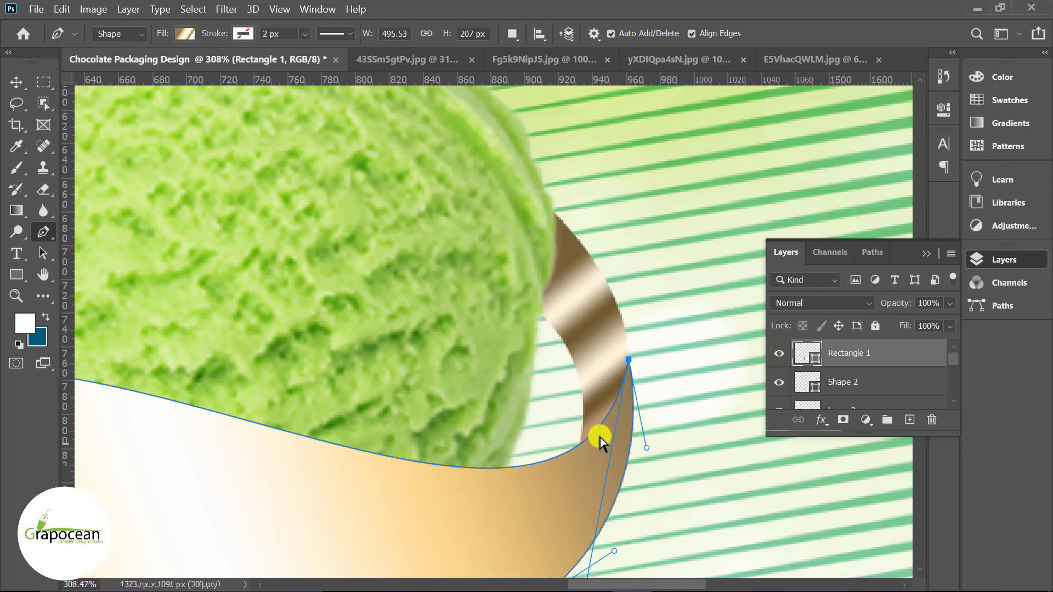
left_click(16, 82)
left_click(580, 295)
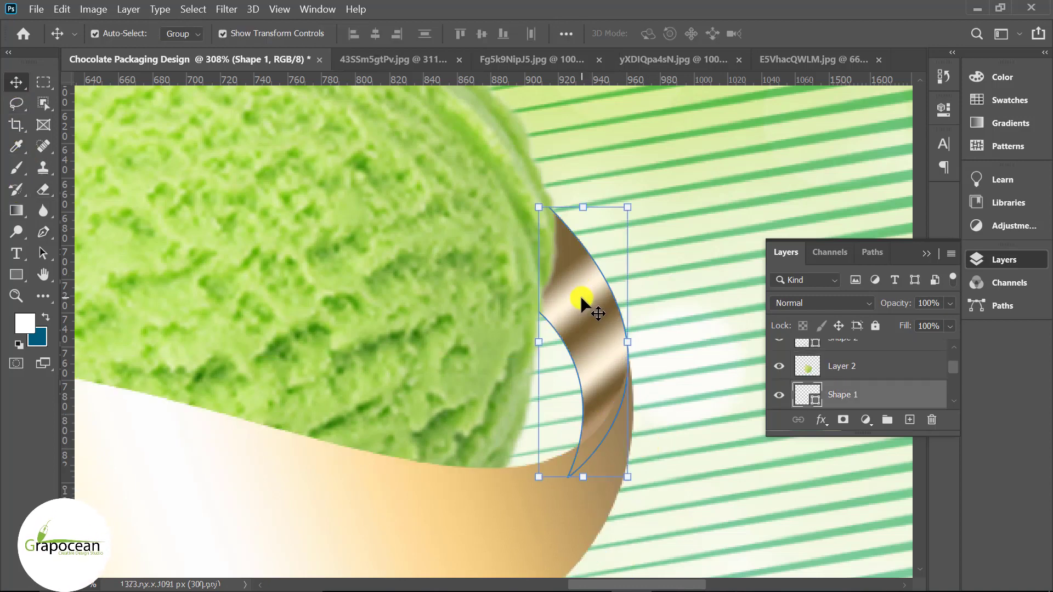
Place a Greenland text layer across the gold ribbon
left_click(17, 254)
left_click(467, 426)
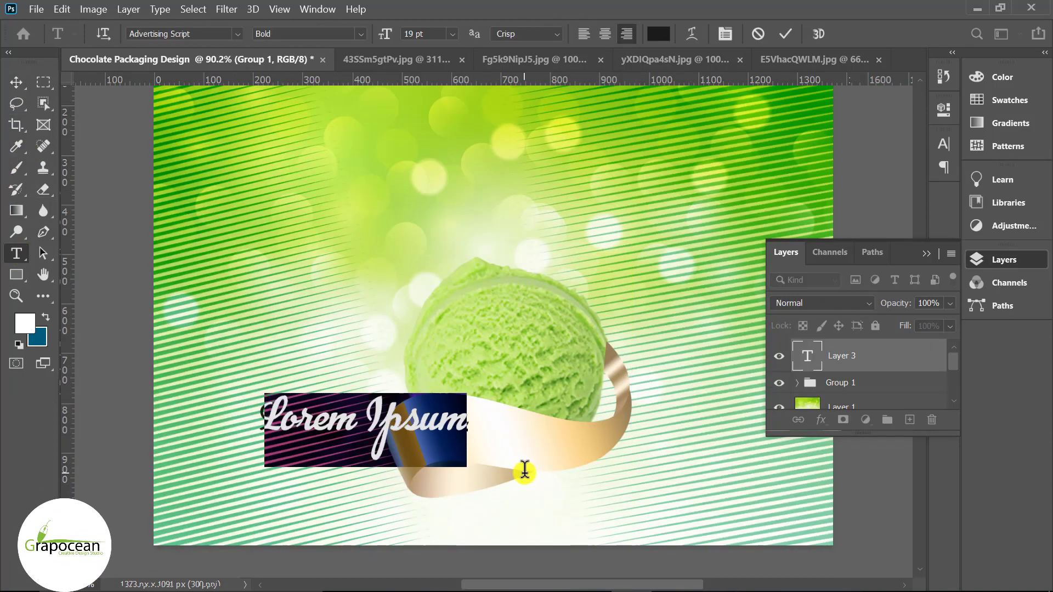
key("BackSpace")
type("G")
key("ctrl+z")
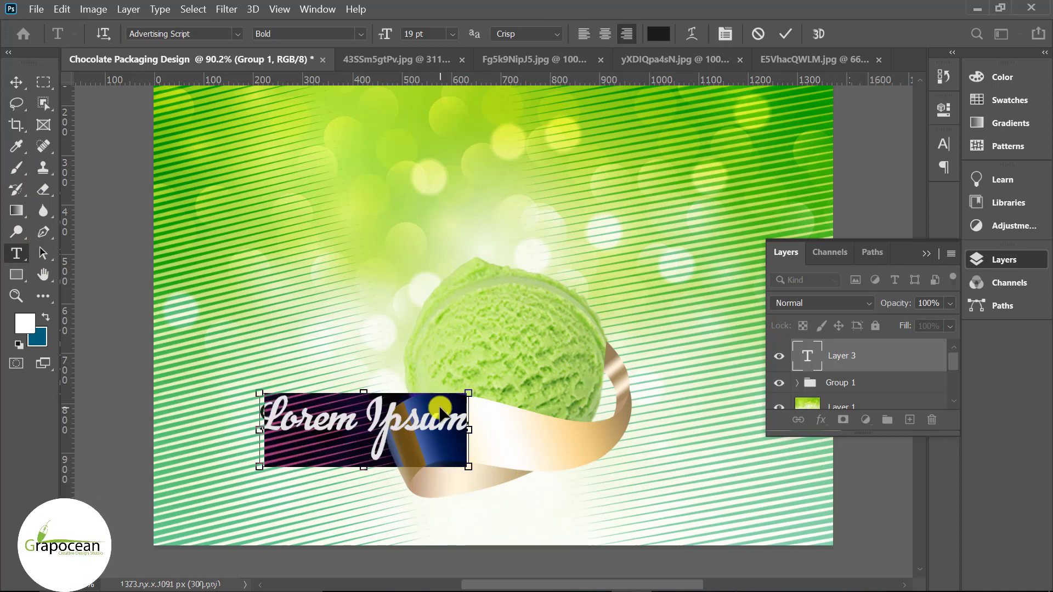
left_click(761, 31)
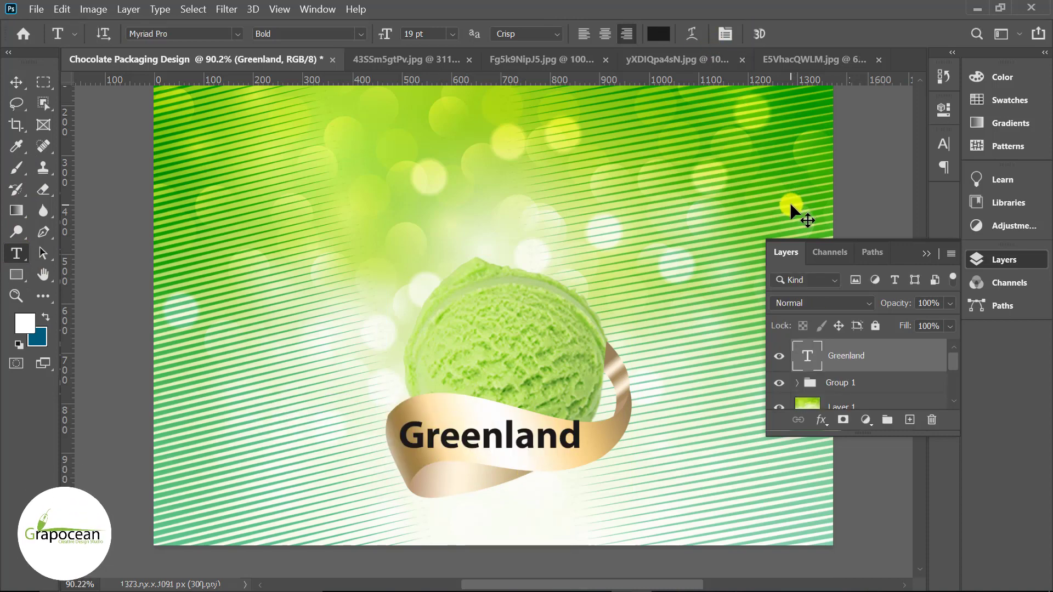
Set the Greenland text in De Rotterdam Demo Regular
left_click_drag(577, 439, 346, 433)
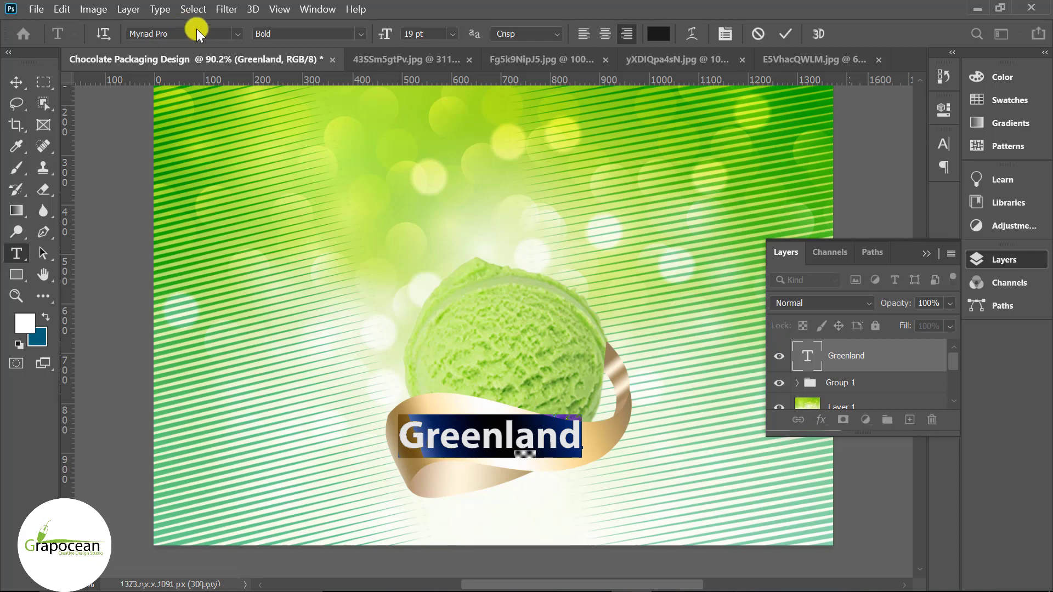
left_click(240, 33)
left_click(291, 132)
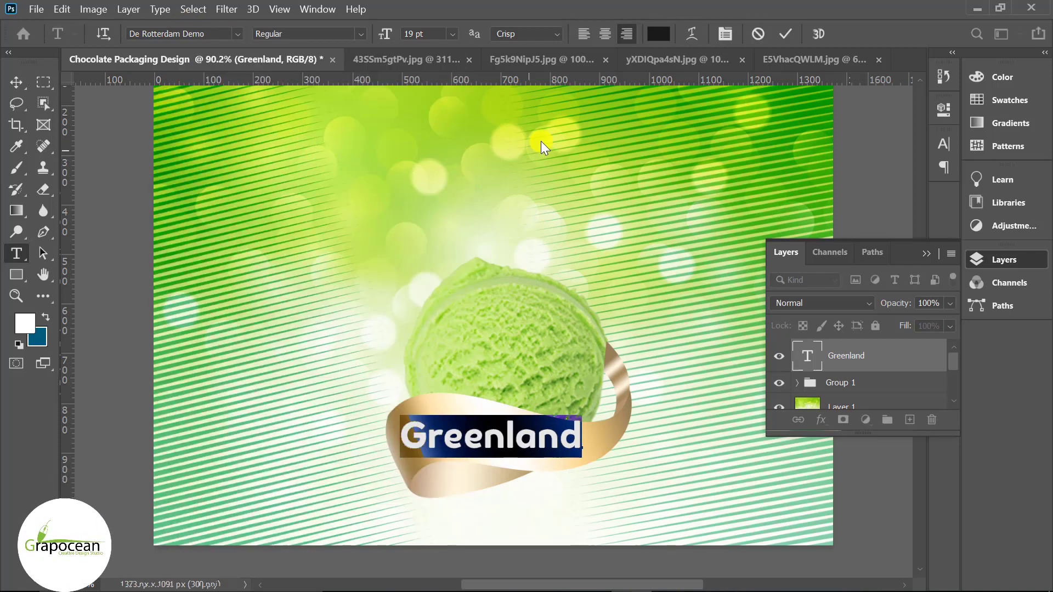
Warp the Greenland text with the Flag style at about +22 bend
left_click(690, 34)
left_click(825, 200)
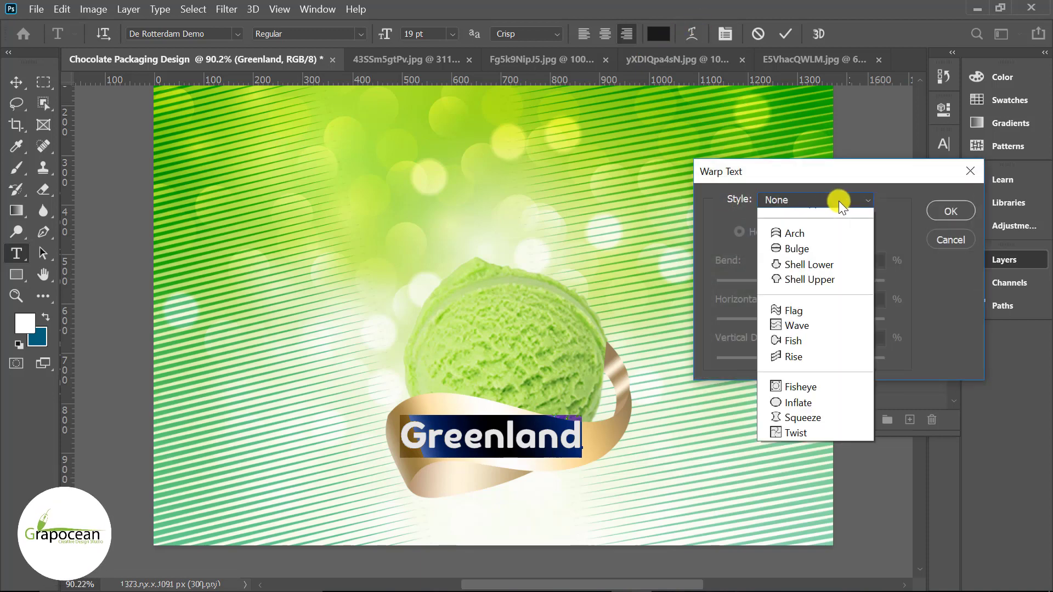
left_click(801, 384)
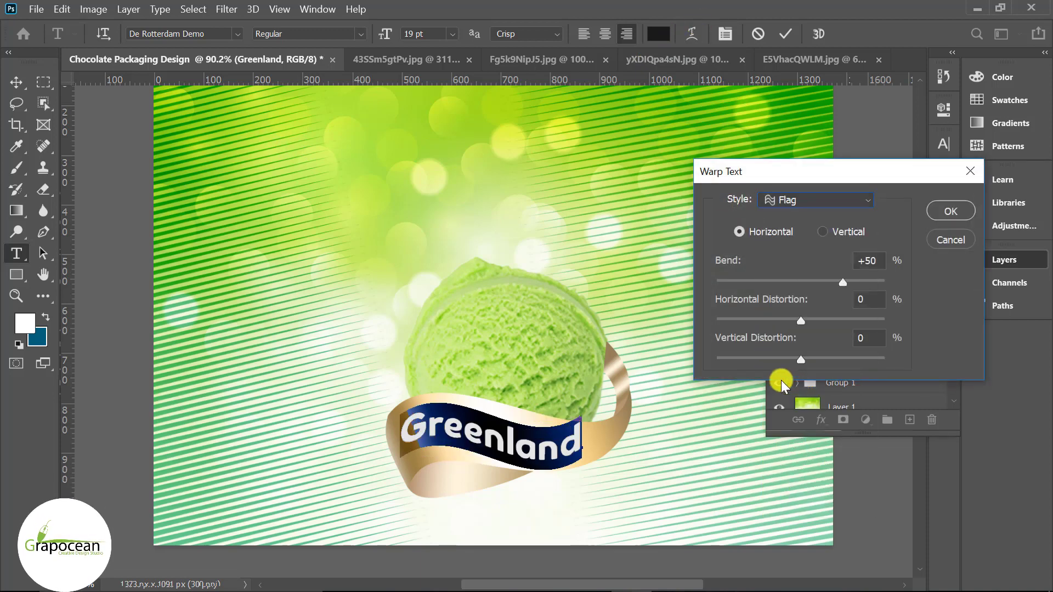
left_click_drag(842, 281, 818, 282)
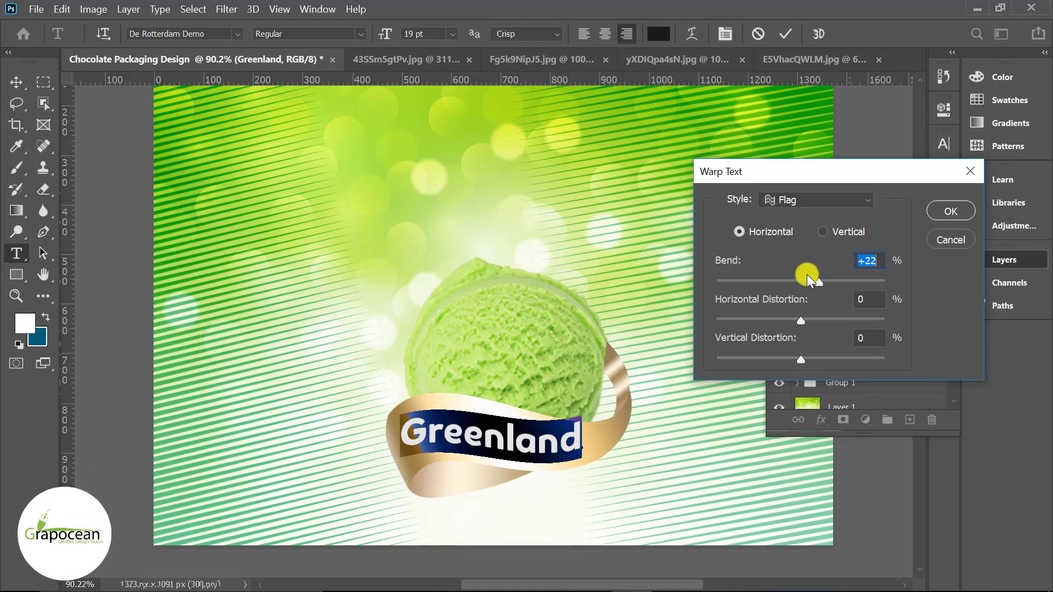
left_click(952, 210)
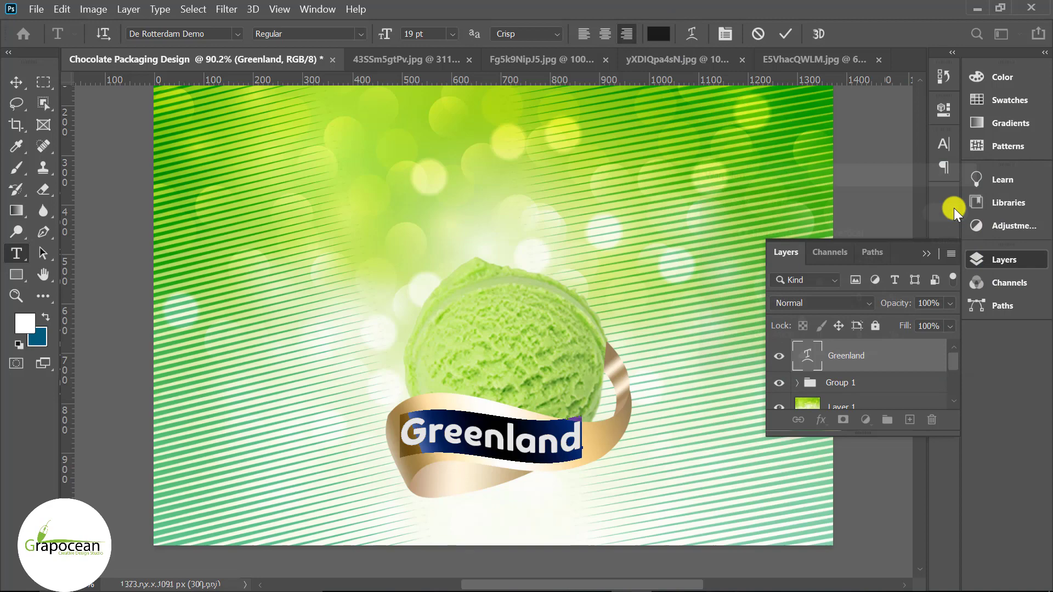
Colour the text green sampled from the background
left_click(658, 33)
left_click(716, 183)
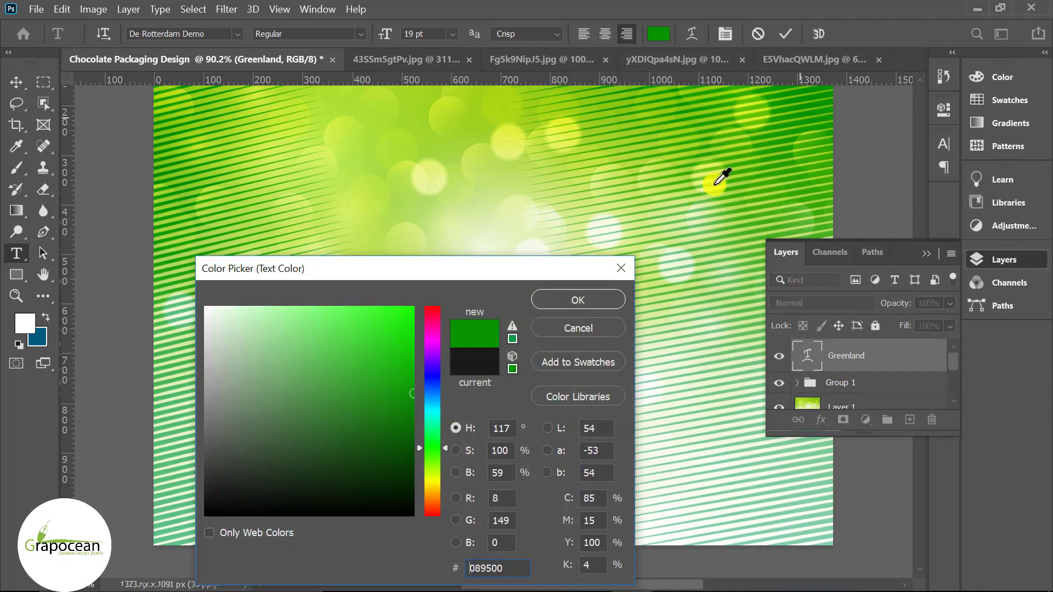
left_click(579, 299)
left_click(16, 82)
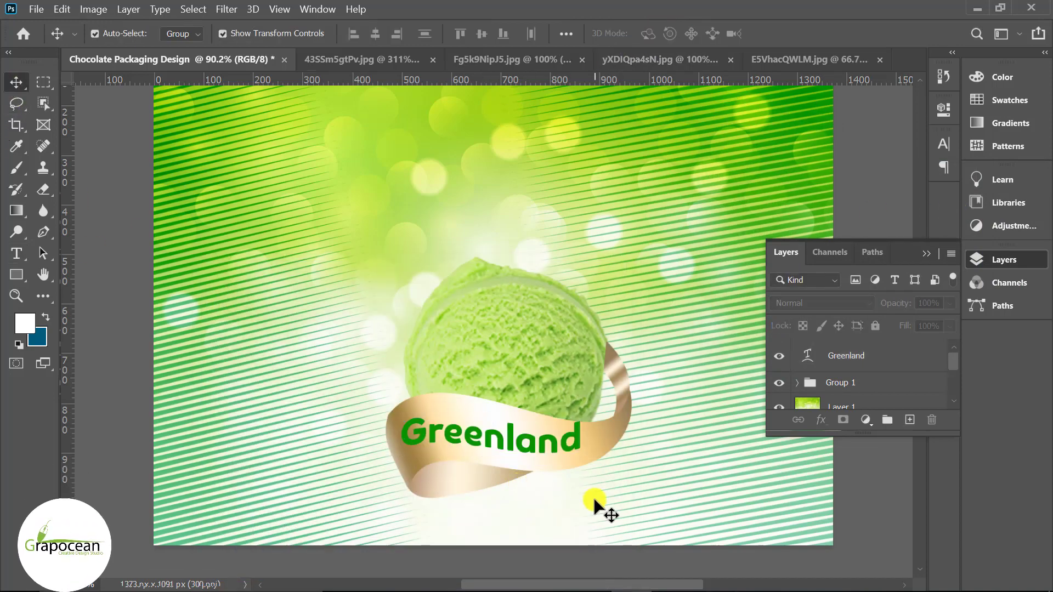
Add a Bevel & Emboss layer style to Greenland with the Pillow Emboss style
scroll(549, 508, "up", 4)
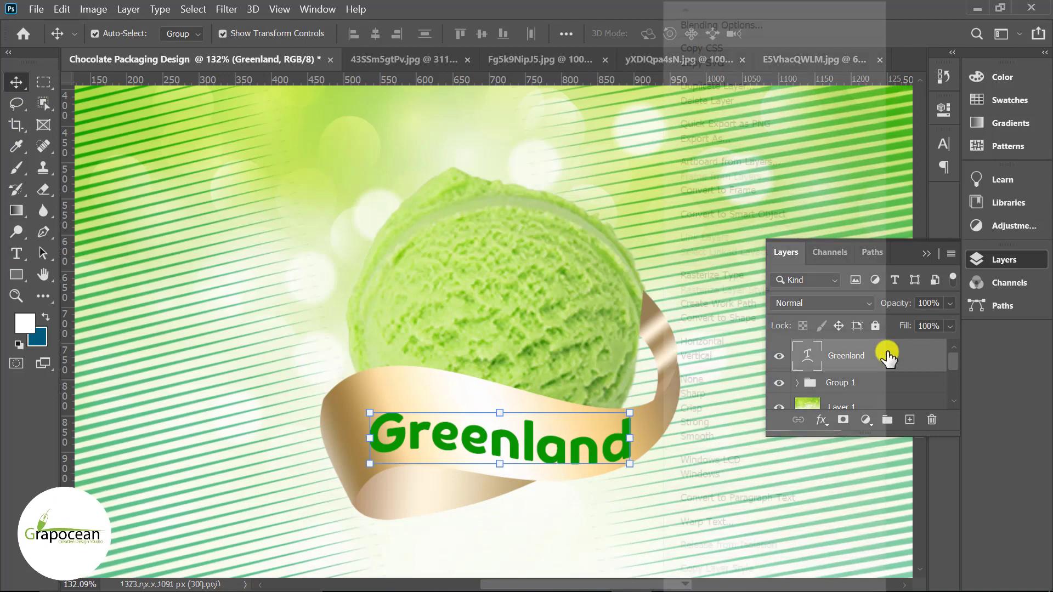
right_click(887, 356)
left_click(697, 24)
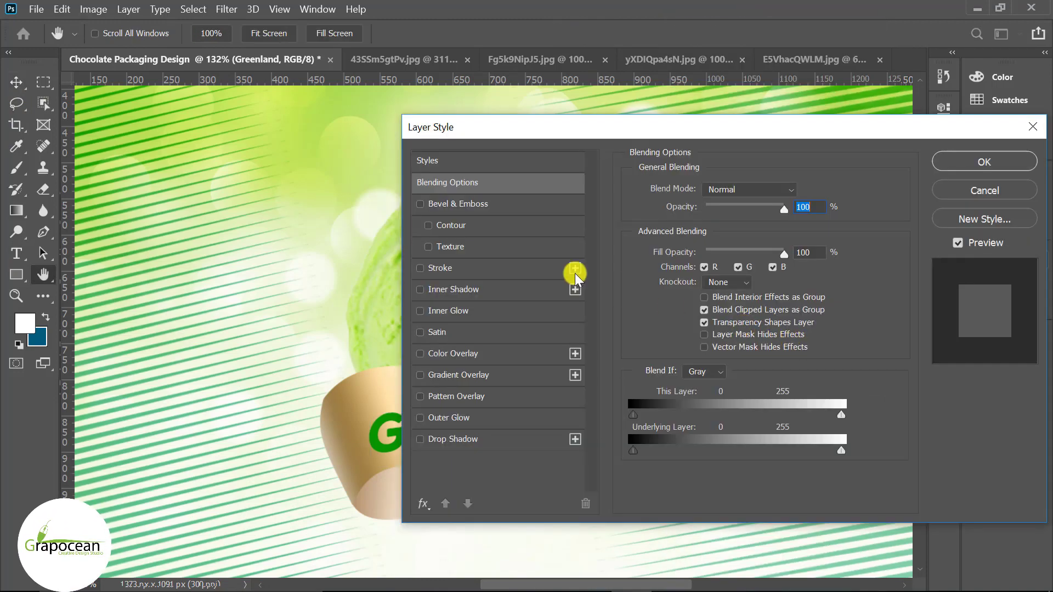
left_click(453, 227)
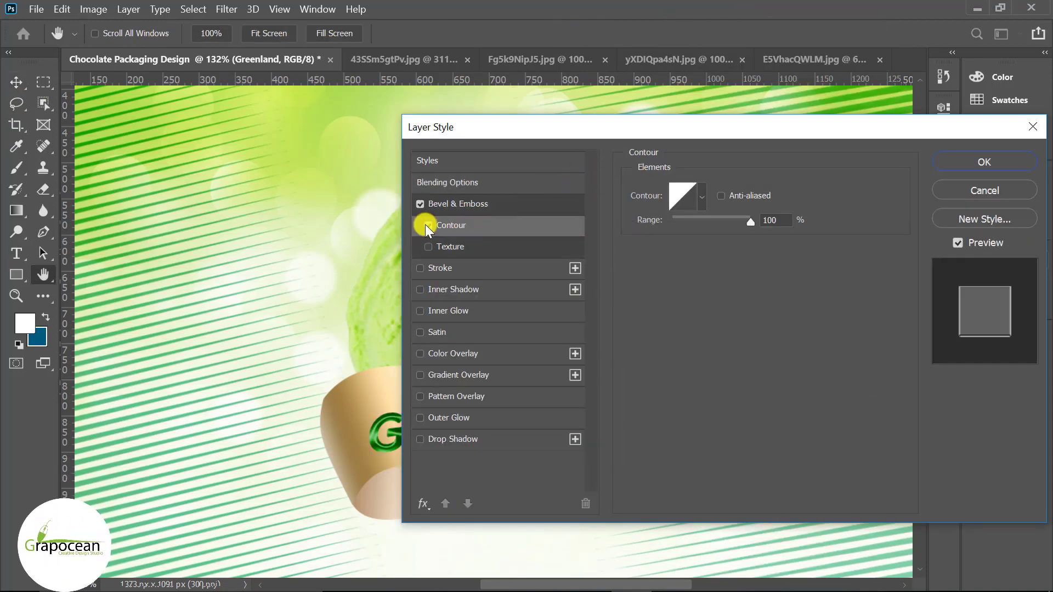
left_click(481, 204)
left_click(732, 189)
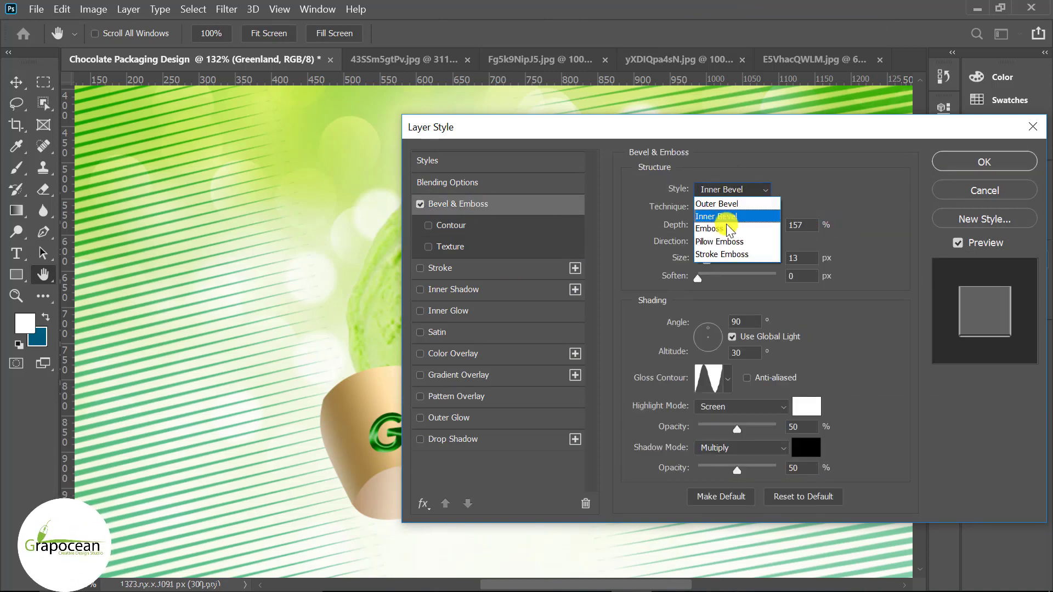
left_click(735, 242)
Set the bevel technique to Smooth and the gloss contour to Linear
left_click_drag(733, 127, 907, 59)
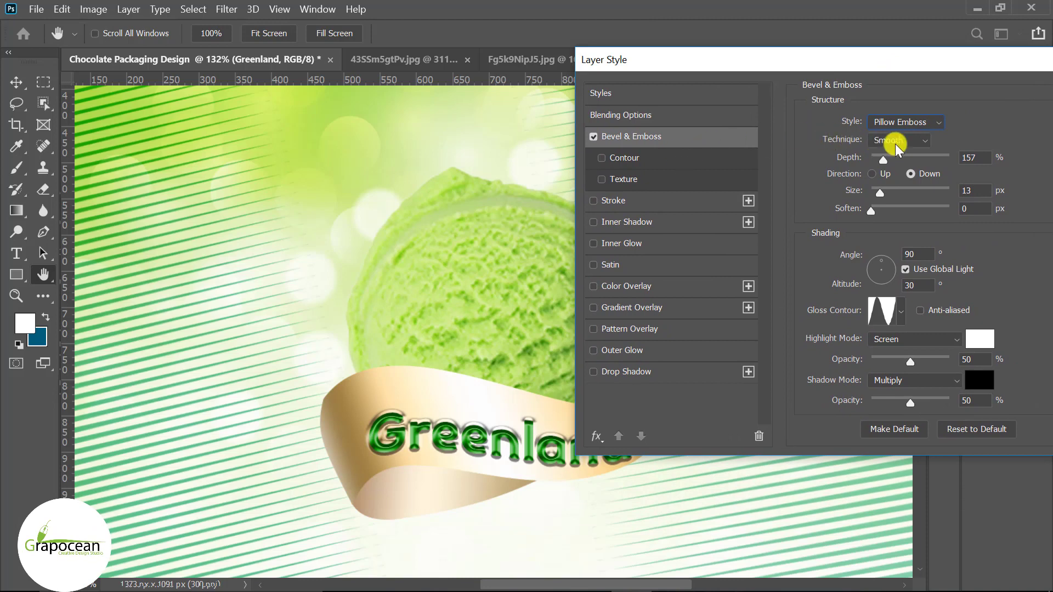
left_click(896, 141)
left_click(899, 154)
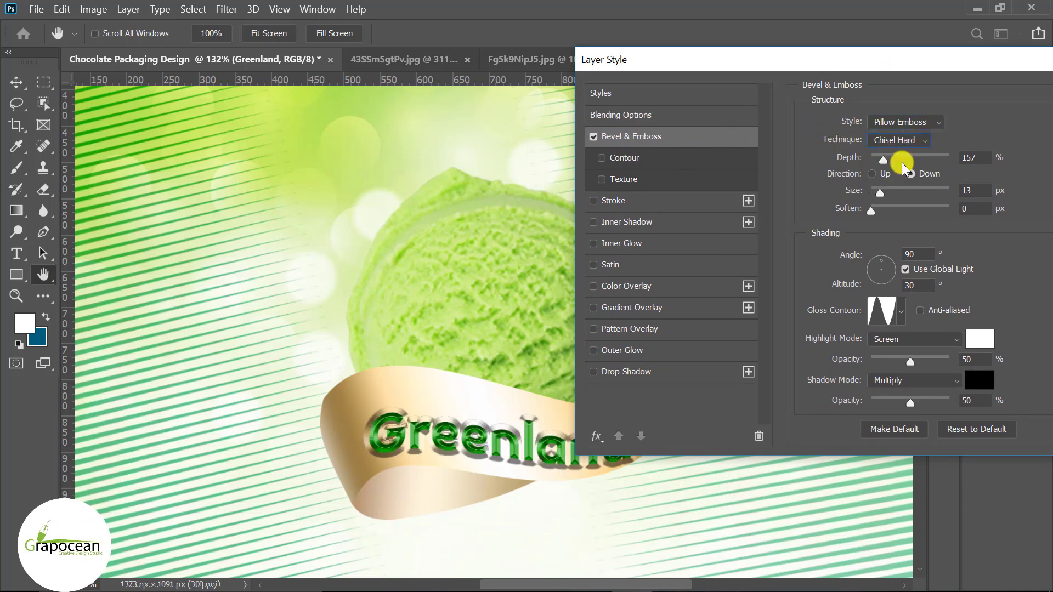
left_click(909, 141)
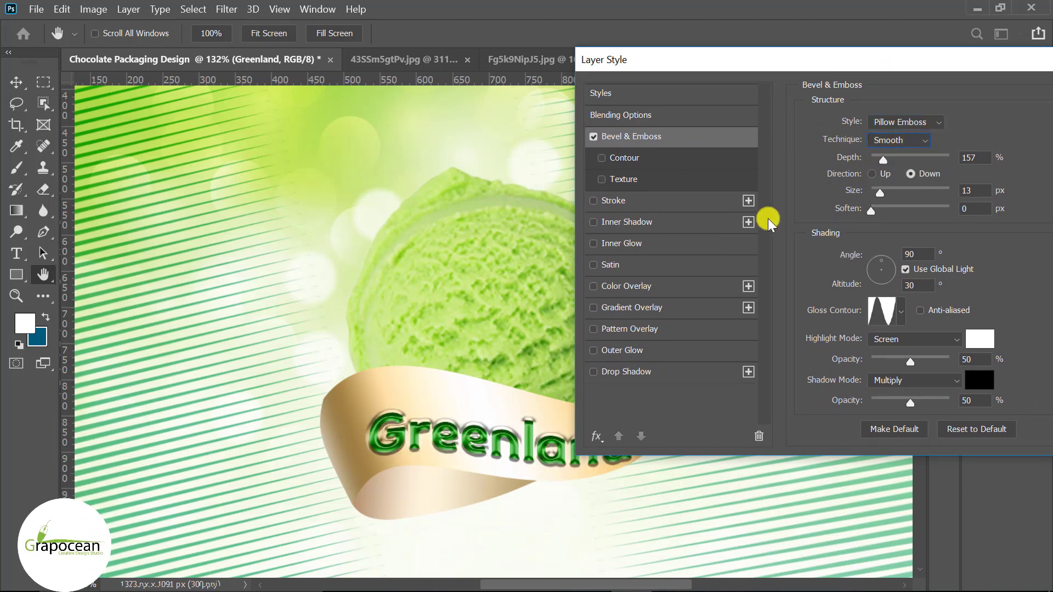
left_click(901, 311)
left_click(800, 350)
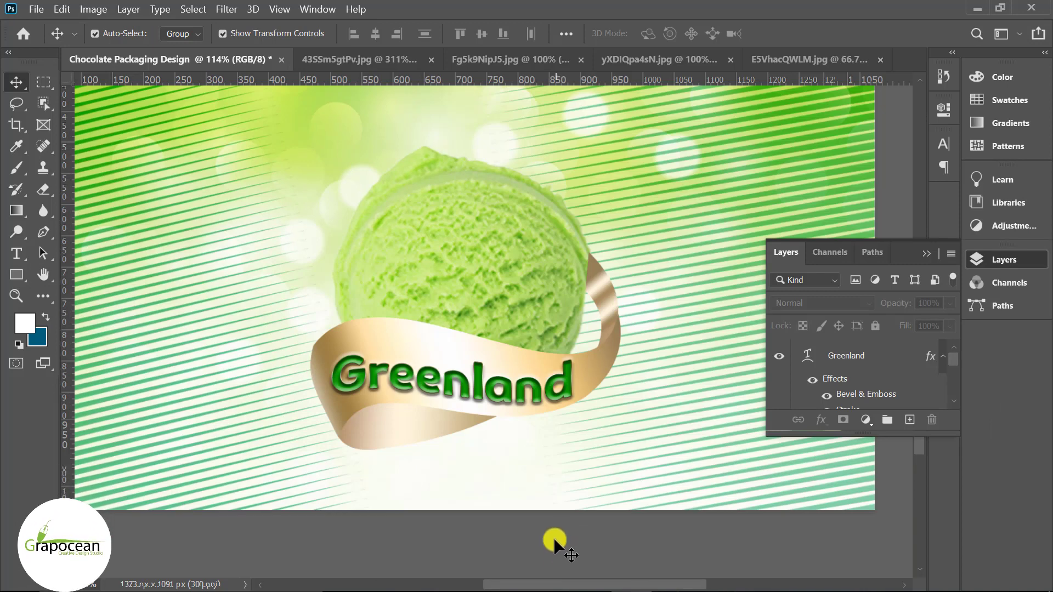
Set Auto-Select to pick individual layers instead of groups
scroll(554, 537, "down", 2)
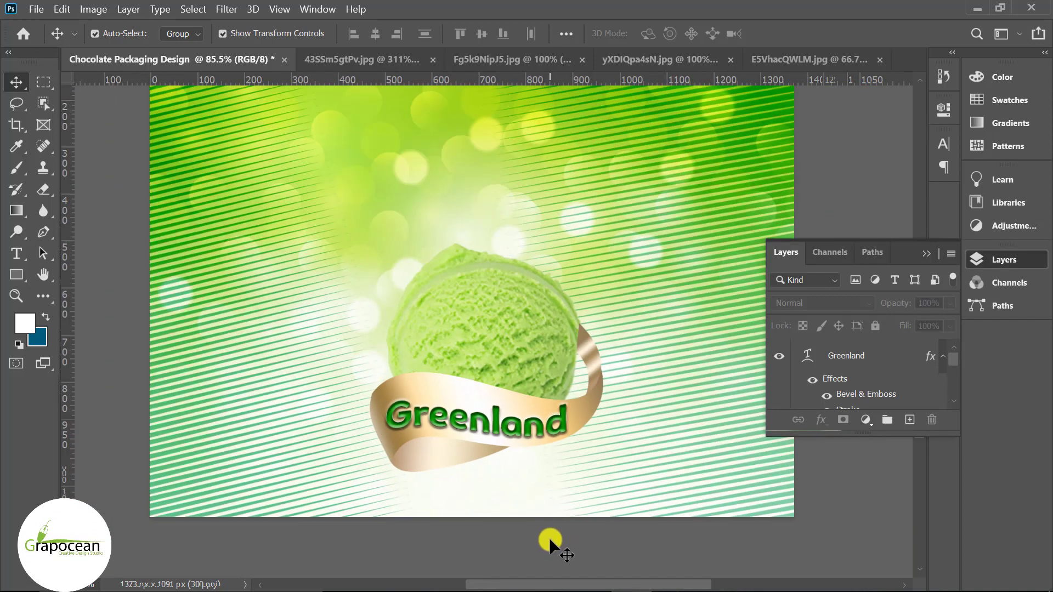
left_click(532, 341)
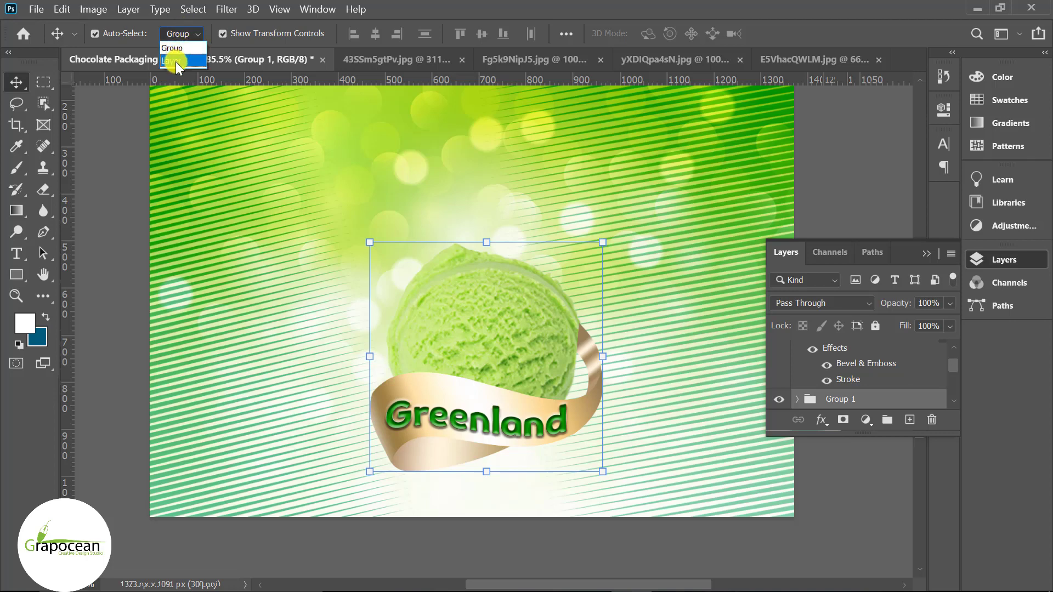
left_click(175, 61)
left_click_drag(602, 242, 630, 301)
key("ctrl+z")
key("ctrl+z")
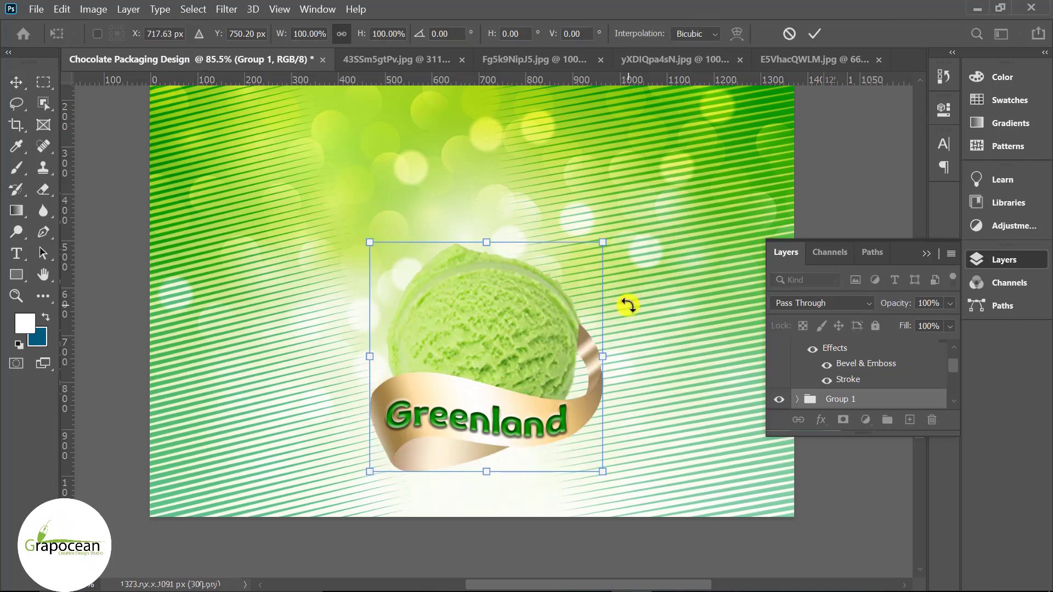
Transform the scoop Layer 2 slightly right and restack it between Shape 2 and Shape 1
left_click(798, 401)
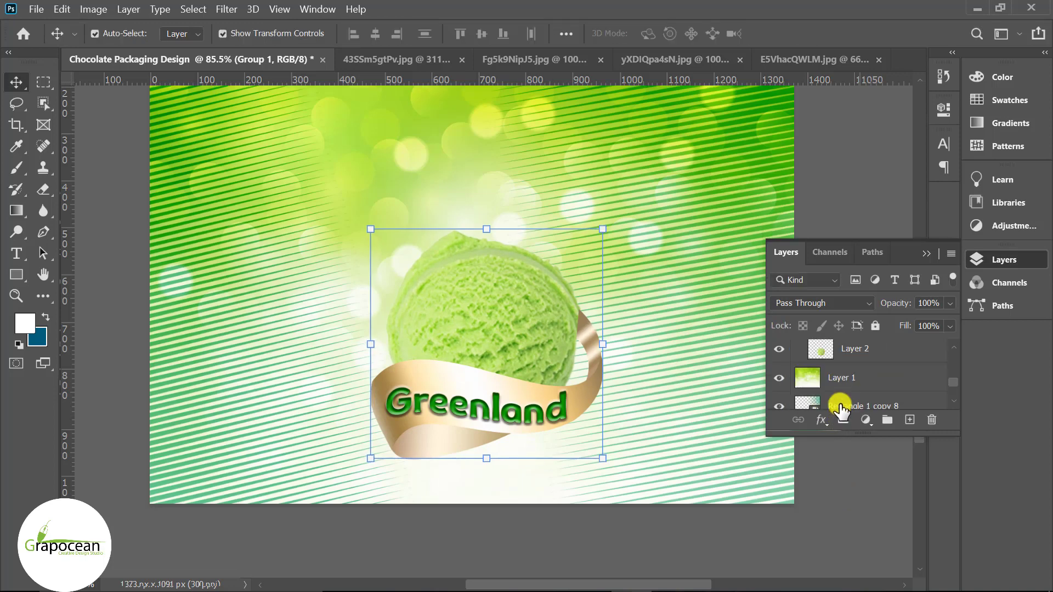
left_click(847, 352)
left_click_drag(515, 448, 317, 187)
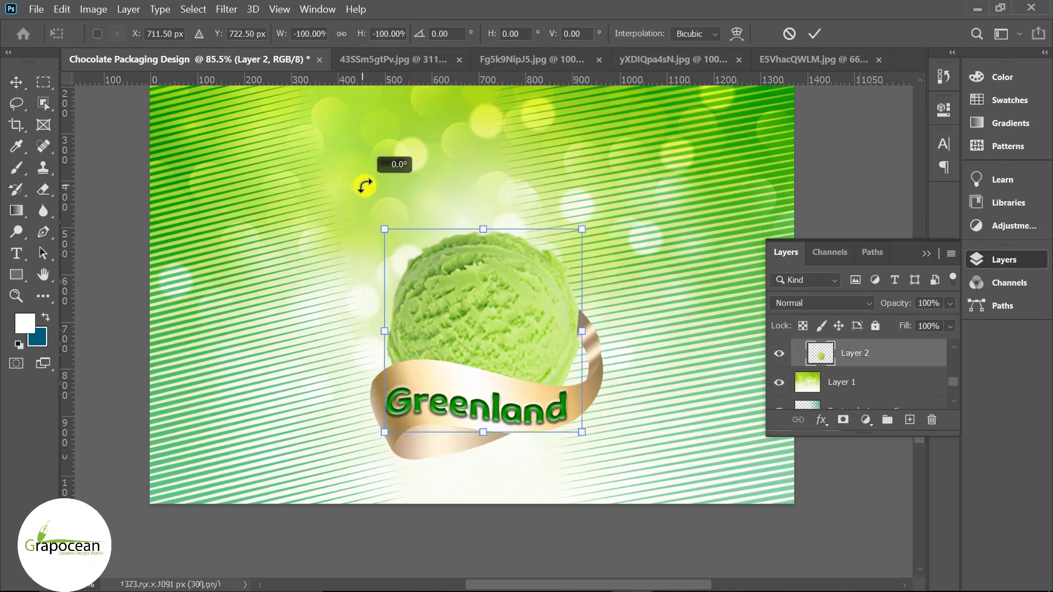
left_click_drag(528, 351, 513, 332)
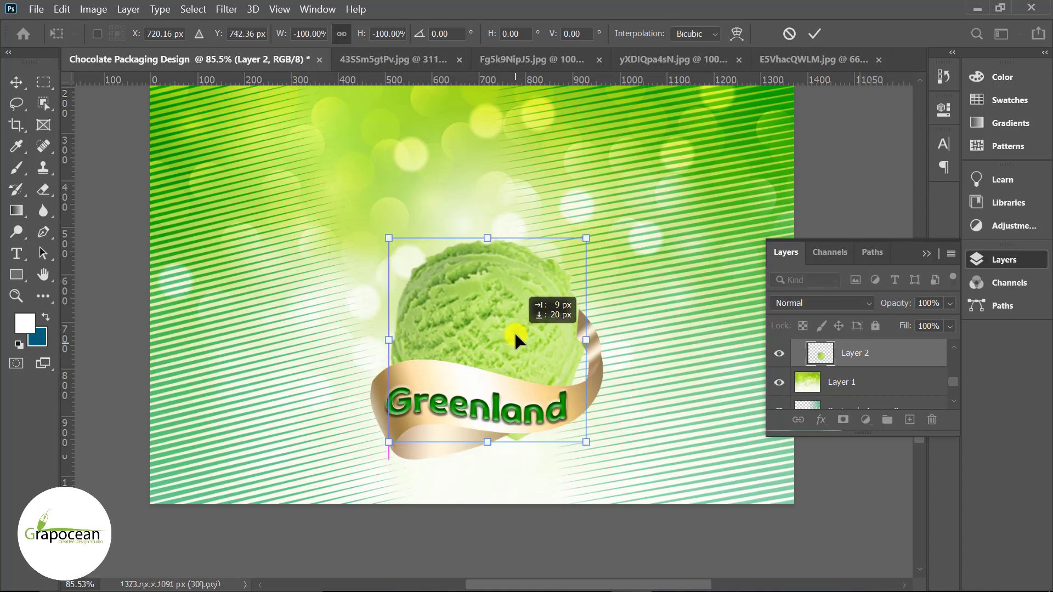
left_click_drag(511, 327, 518, 329)
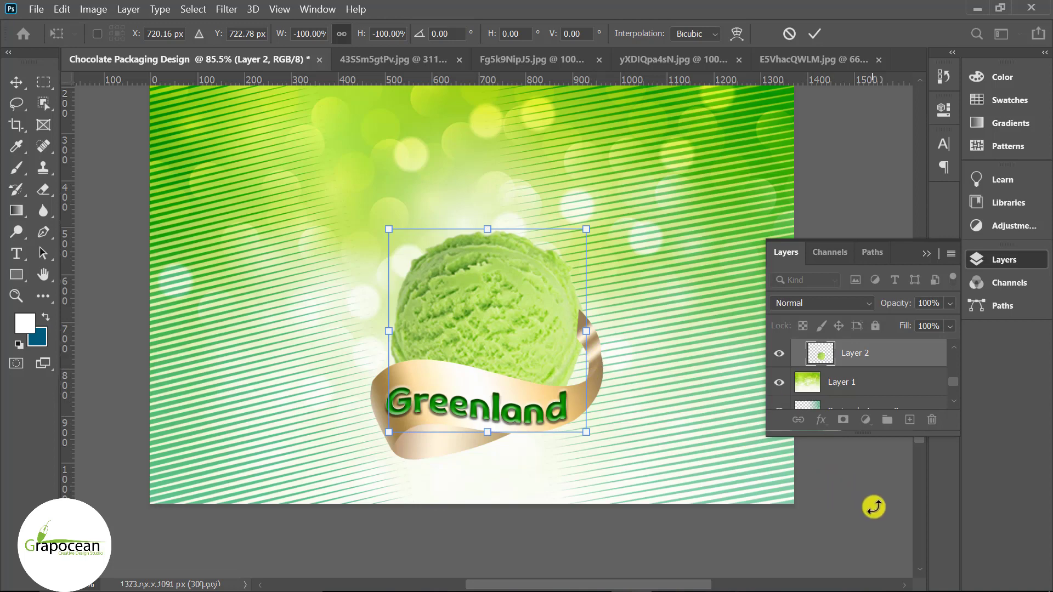
left_click_drag(854, 356, 853, 371)
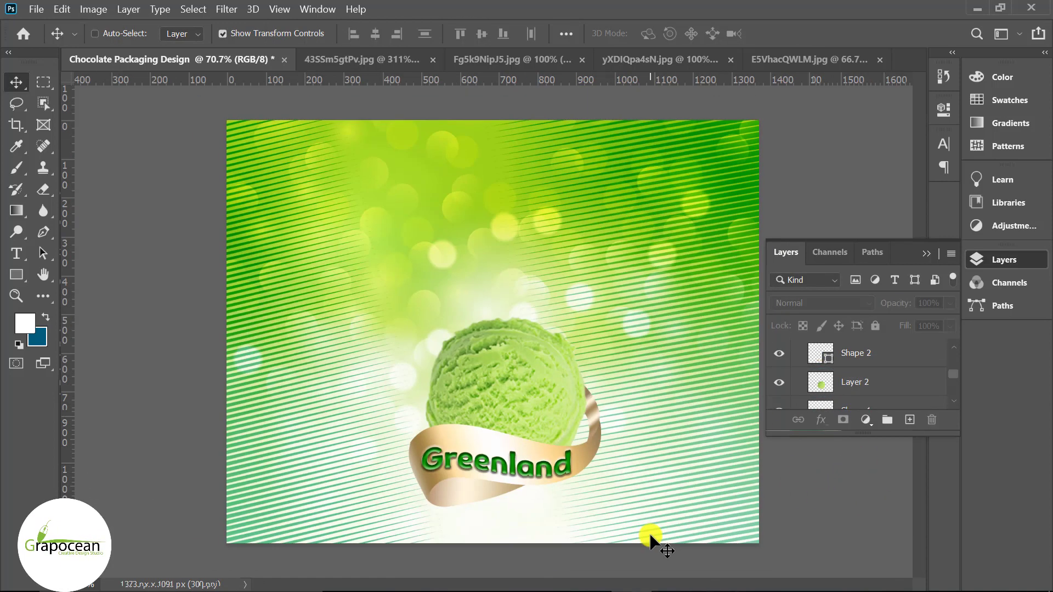
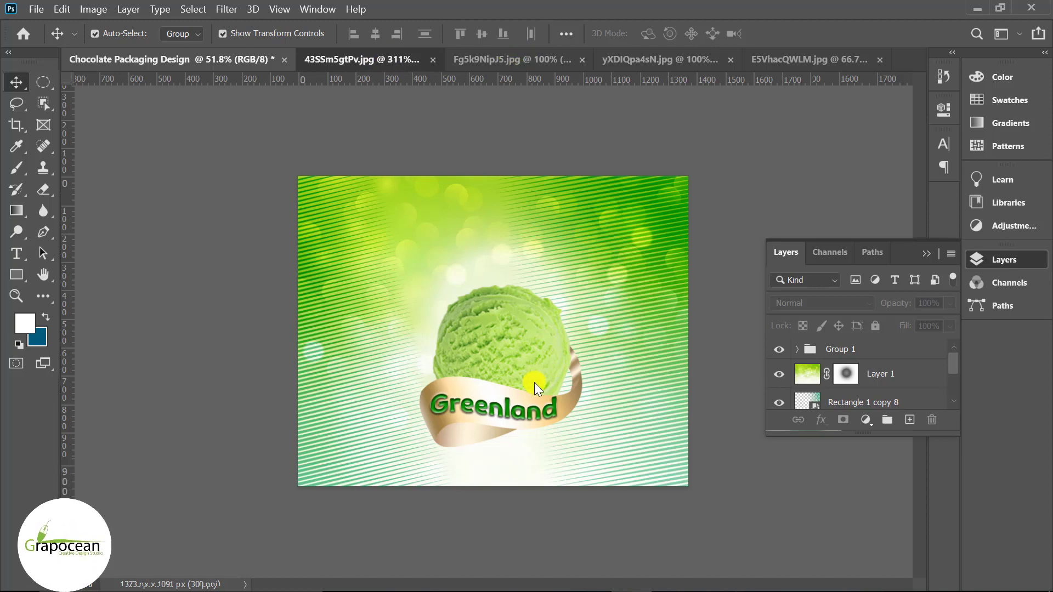
Close the ice cream scoop image 43SSm5gtPv.jpg without saving changes
key("ctrl+Tab")
left_click(421, 59)
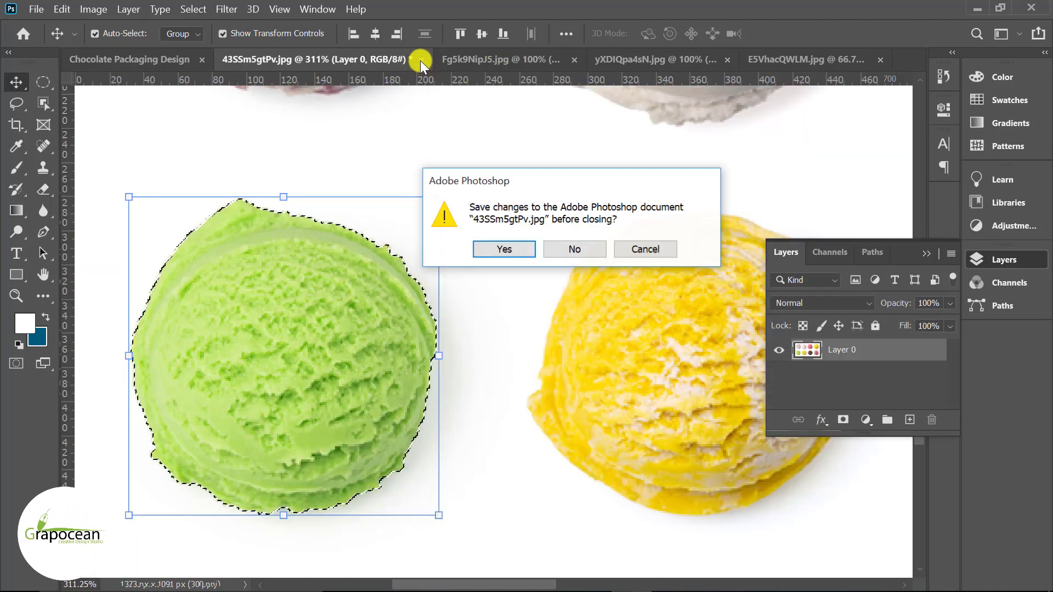
left_click(575, 250)
In Fg5k9NipJ5.jpg, outline the pecan and its leaves with the Object Selection Tool
left_click(435, 58)
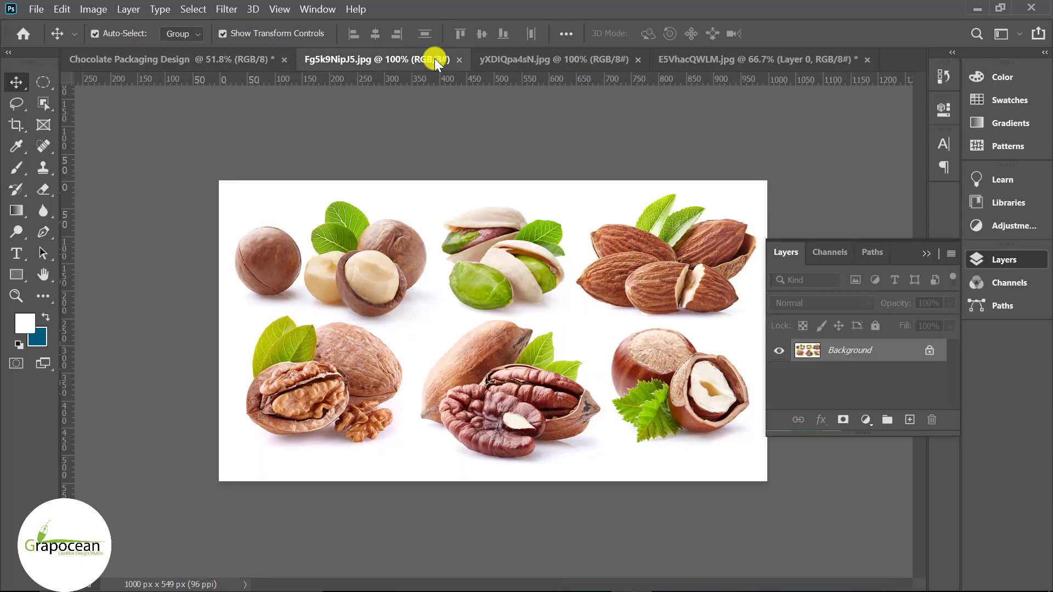
scroll(486, 422, "up", 2)
scroll(561, 444, "up", 3)
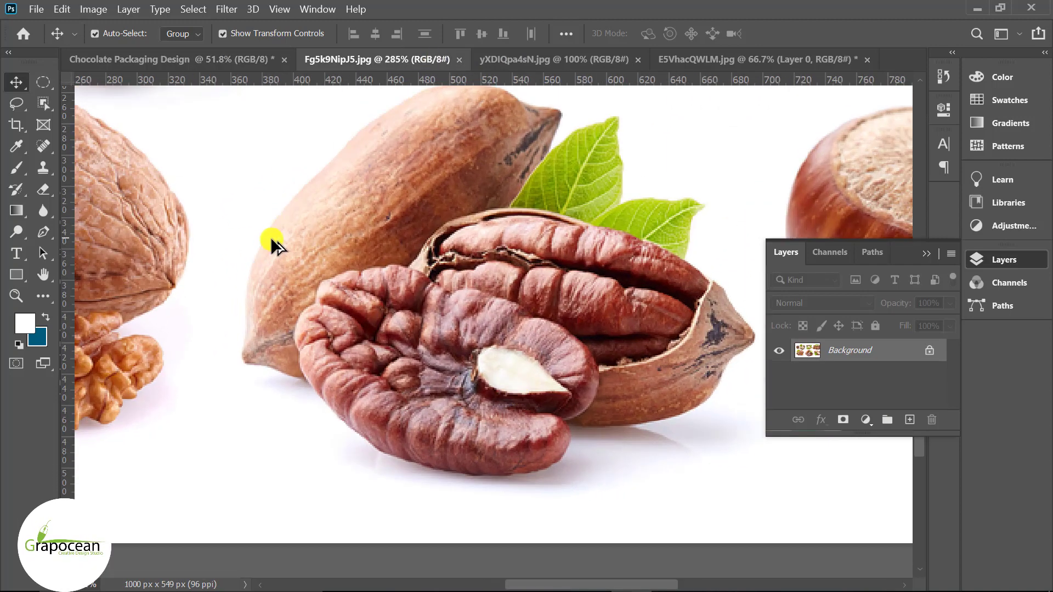
scroll(271, 237, "down", 2)
left_click(43, 103)
mouse_move(239, 127)
left_mouse_down()
mouse_move(612, 411)
mouse_move(582, 408)
left_mouse_up()
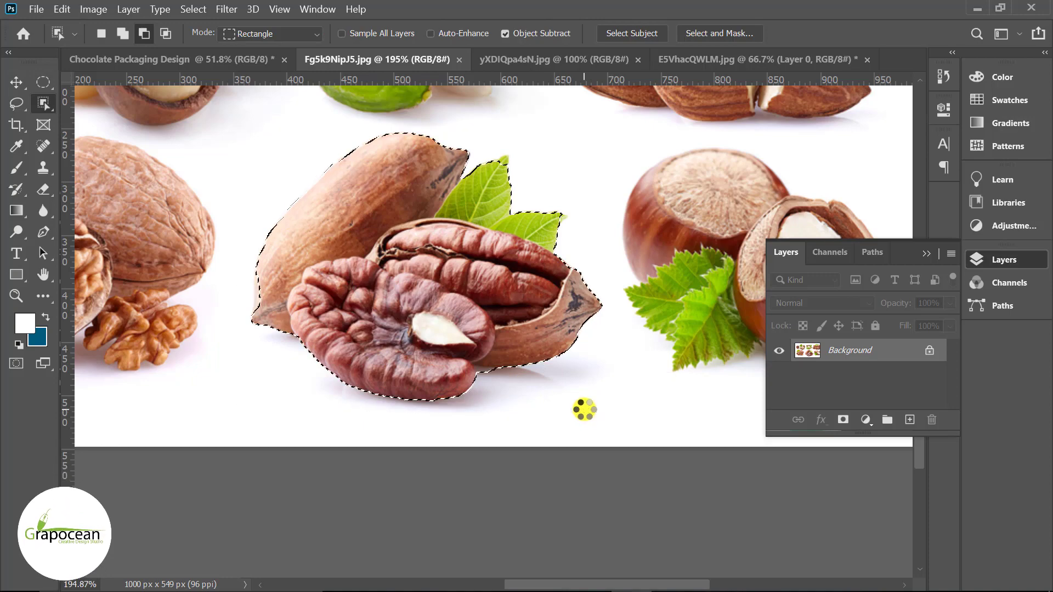
Bring up the acorn photo yXDIQpa4sN.jpg
scroll(488, 395, "up", 3)
scroll(481, 388, "up", 1)
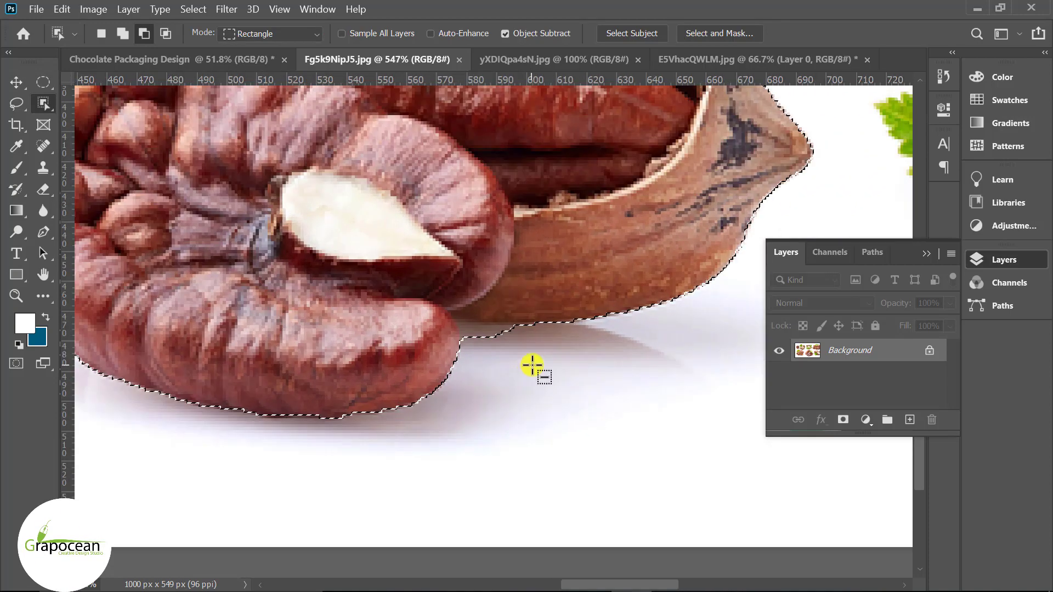
scroll(580, 411, "down", 4)
scroll(472, 392, "down", 2)
scroll(477, 394, "down", 2)
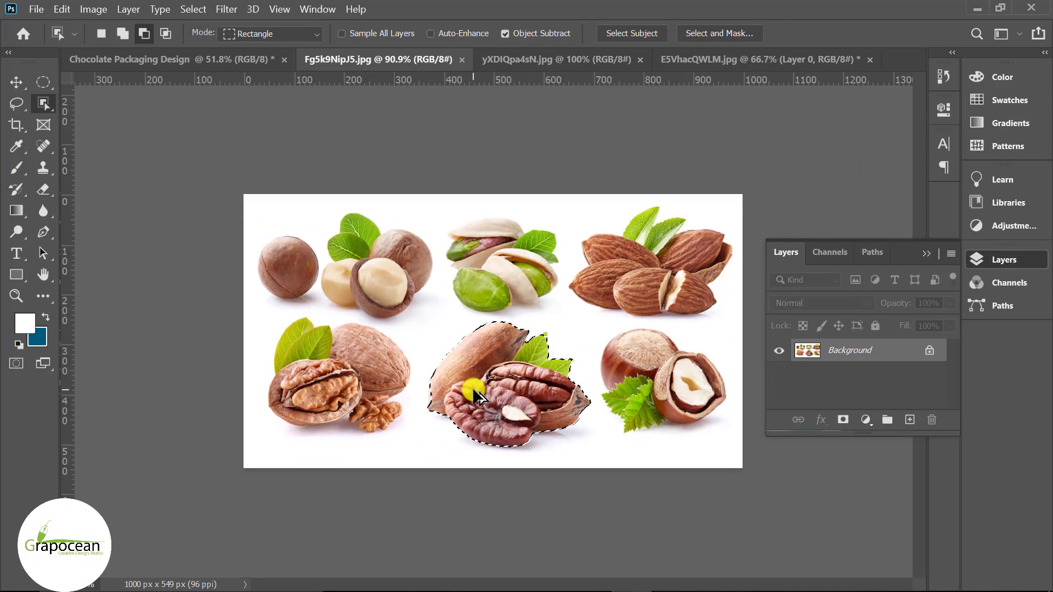
left_click(571, 57)
scroll(527, 490, "up", 1)
Select the two acorns and their leaves with the Object Selection Tool
left_click_drag(399, 333, 587, 570)
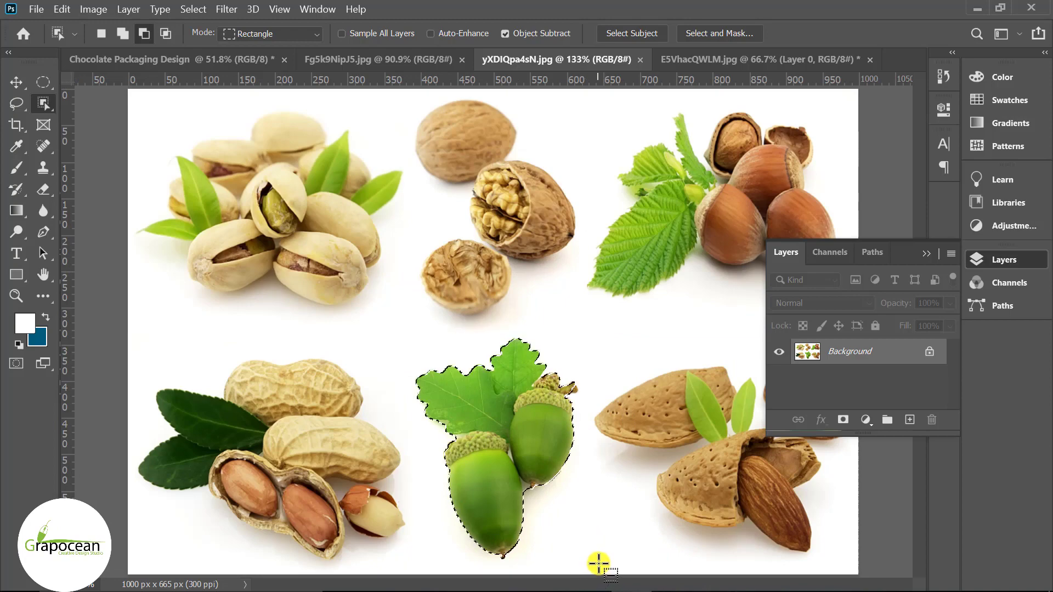
scroll(419, 446, "up", 1)
scroll(432, 416, "up", 3)
scroll(433, 413, "down", 1)
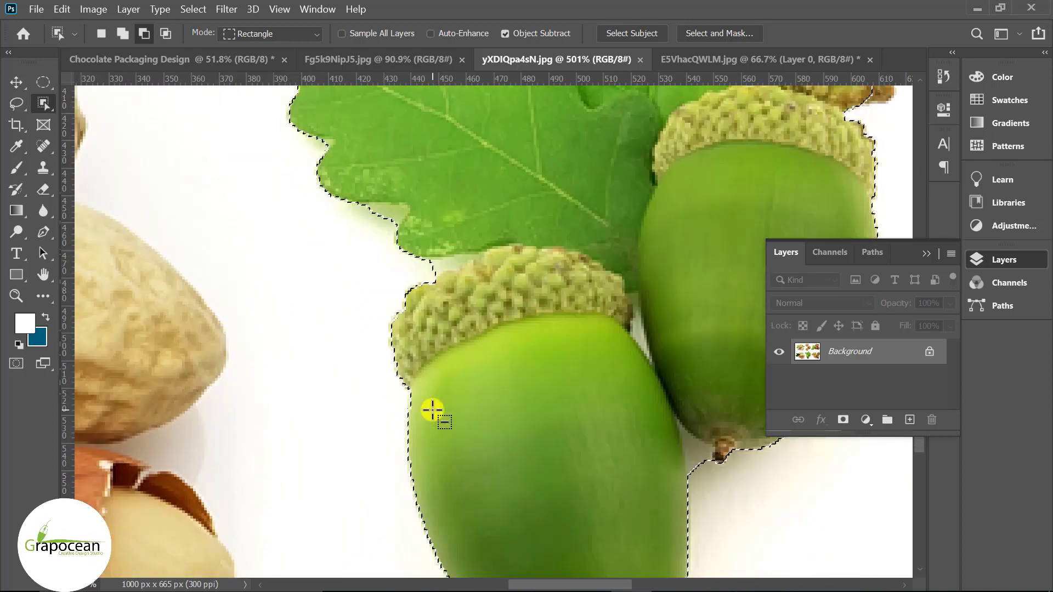
scroll(432, 419, "down", 3)
scroll(477, 422, "down", 1)
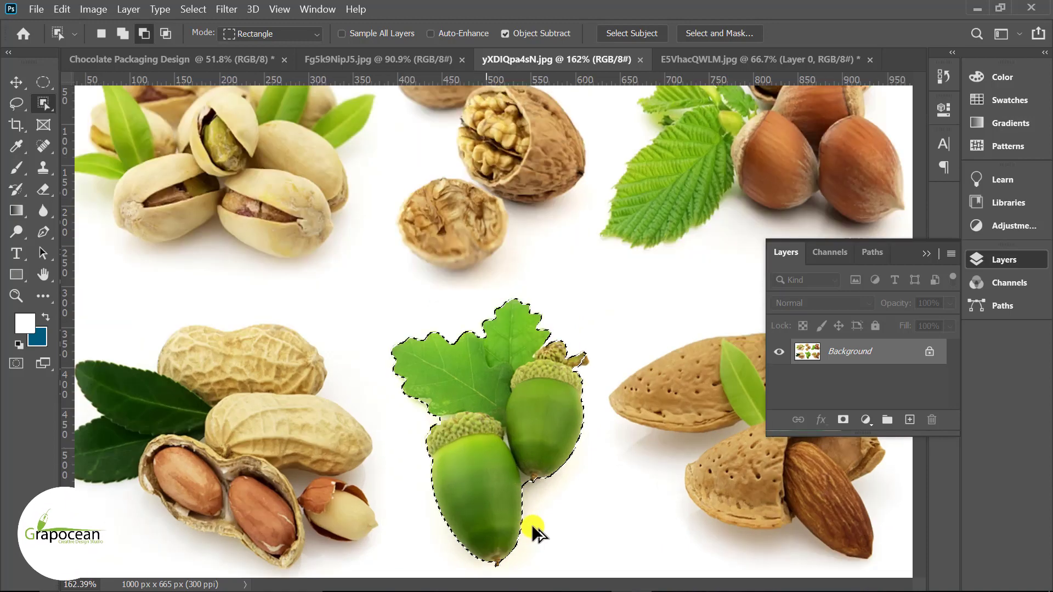
scroll(512, 465, "up", 5)
scroll(512, 466, "up", 2)
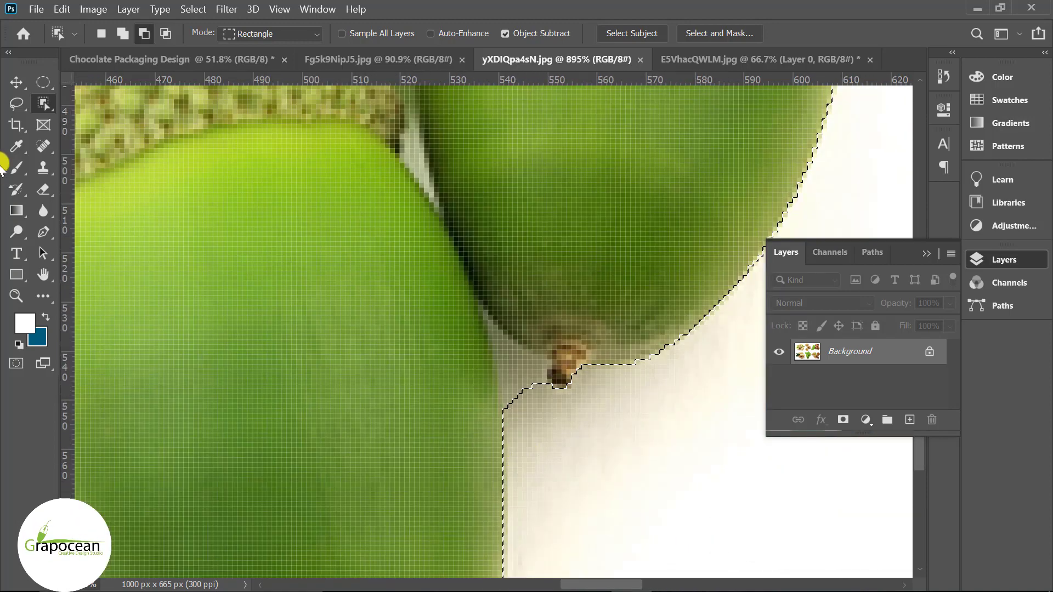
With the Polygonal Lasso in subtract mode, start outlining the background gap near the stem
right_click(42, 105)
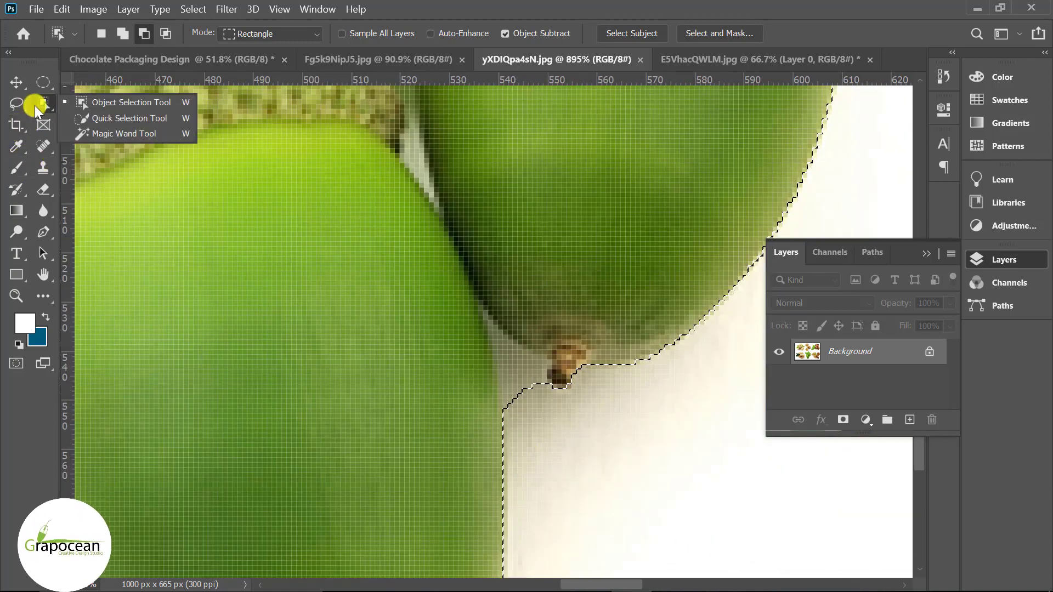
right_click(14, 103)
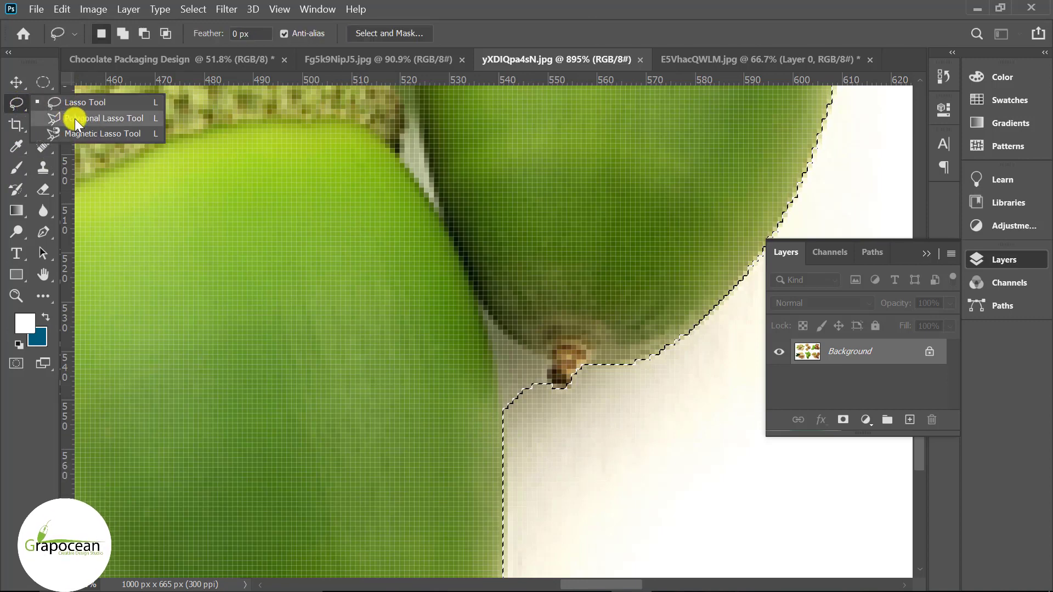
left_click(75, 118)
left_click(506, 420)
scroll(506, 420, "up", 1)
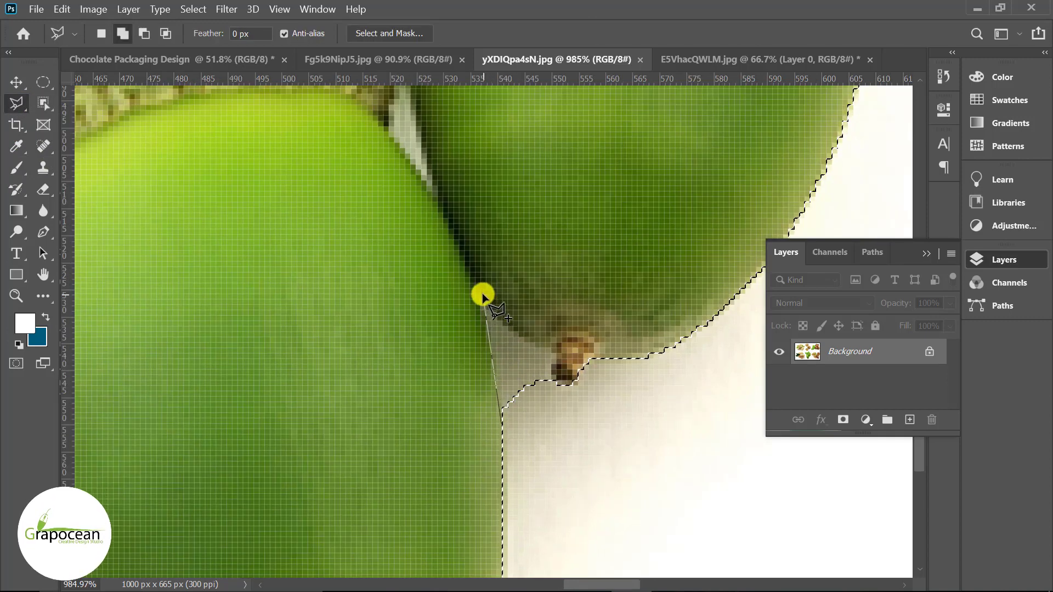
left_click(519, 339)
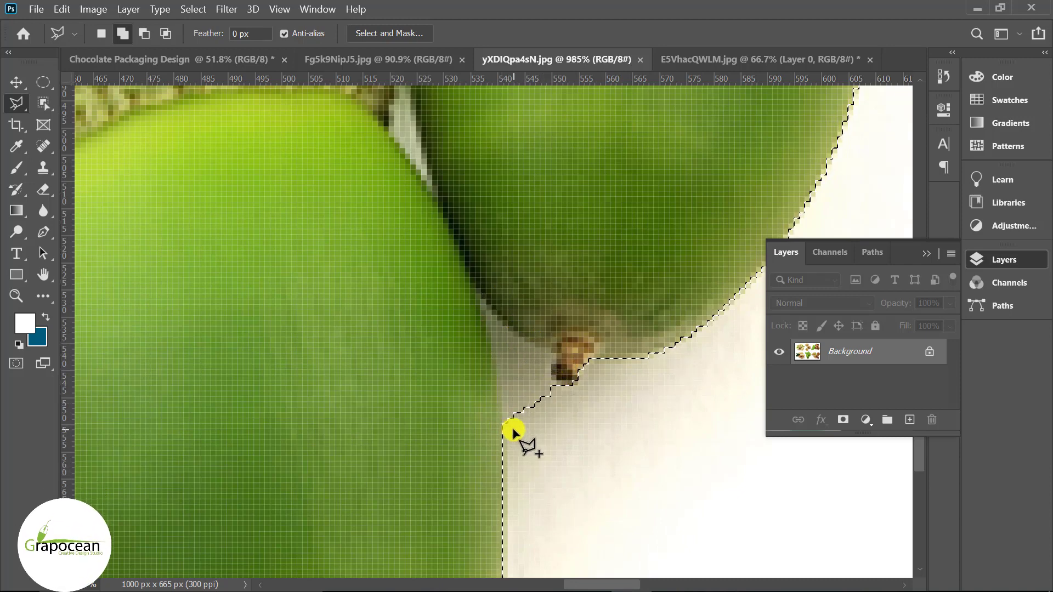
right_click(22, 103)
left_click(77, 115)
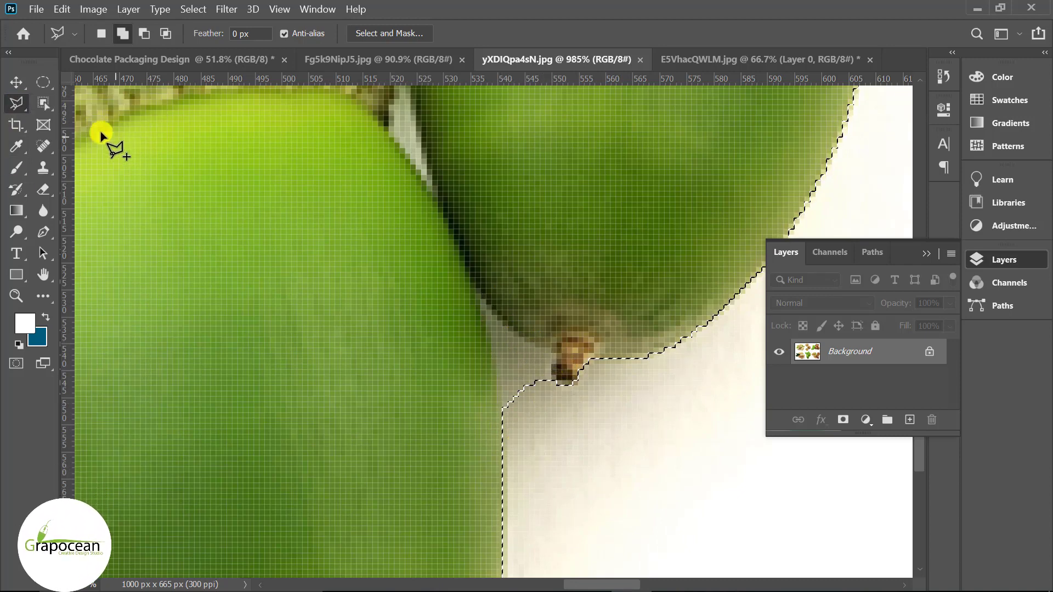
Close the polygon around the gap between the acorns to cut it from the selection
left_click(479, 294)
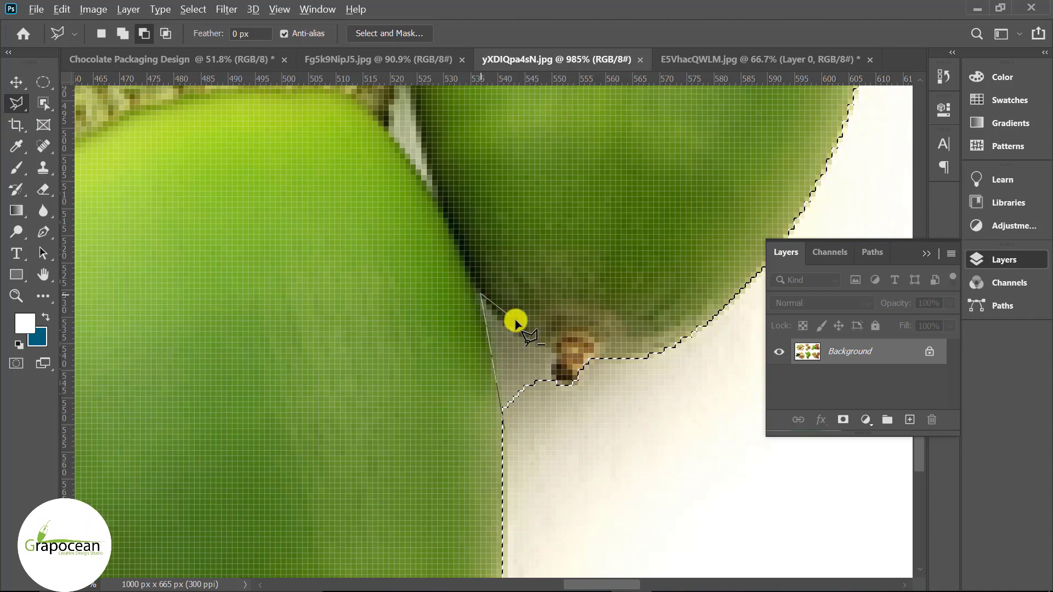
left_click(555, 350)
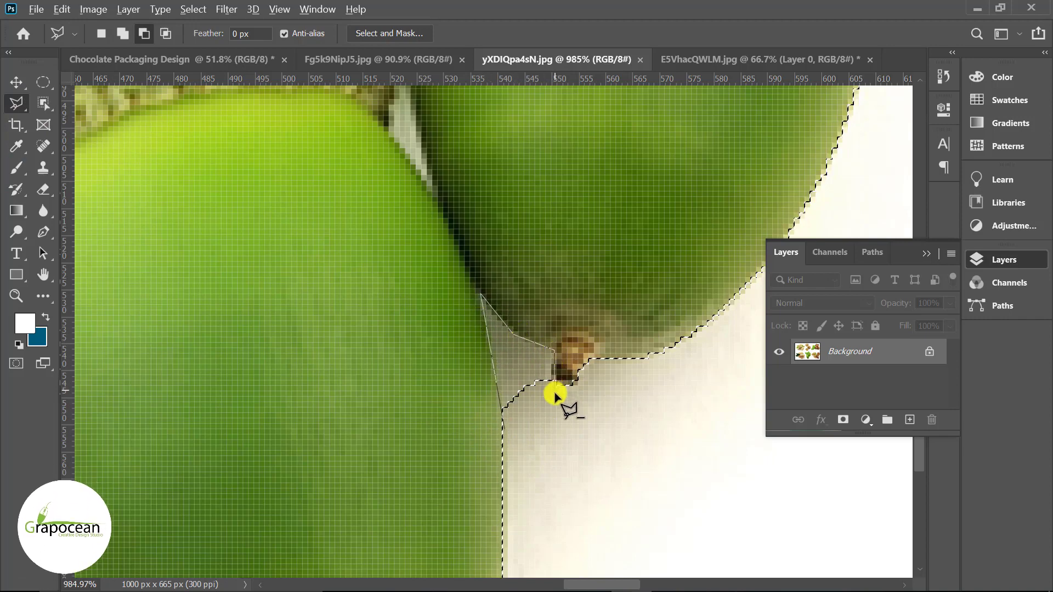
left_click(501, 413)
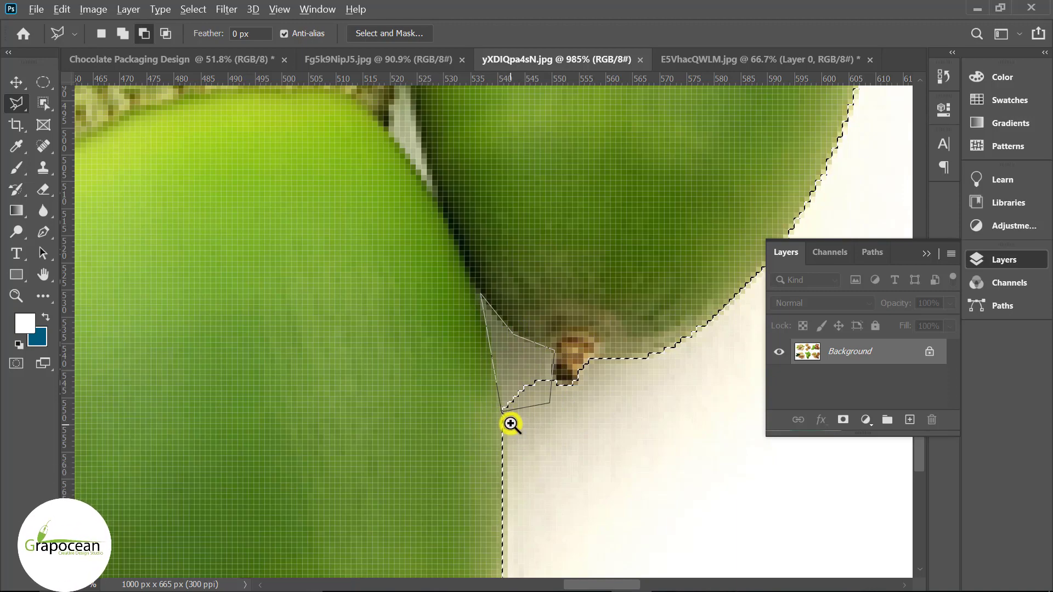
left_click(512, 423, "ctrl")
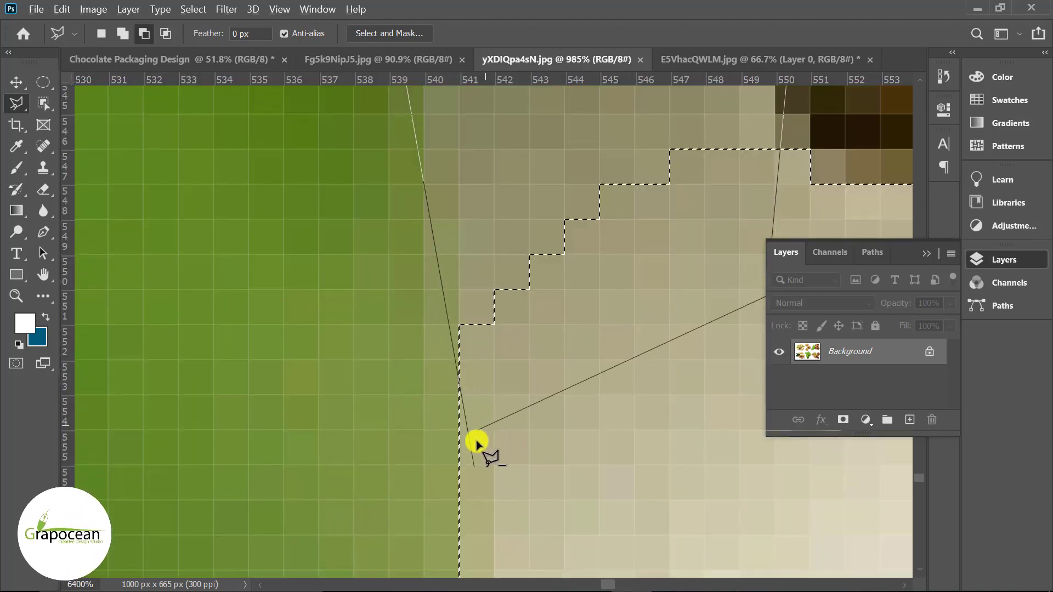
double_click(475, 468)
scroll(476, 468, "down", 3)
scroll(478, 463, "down", 3)
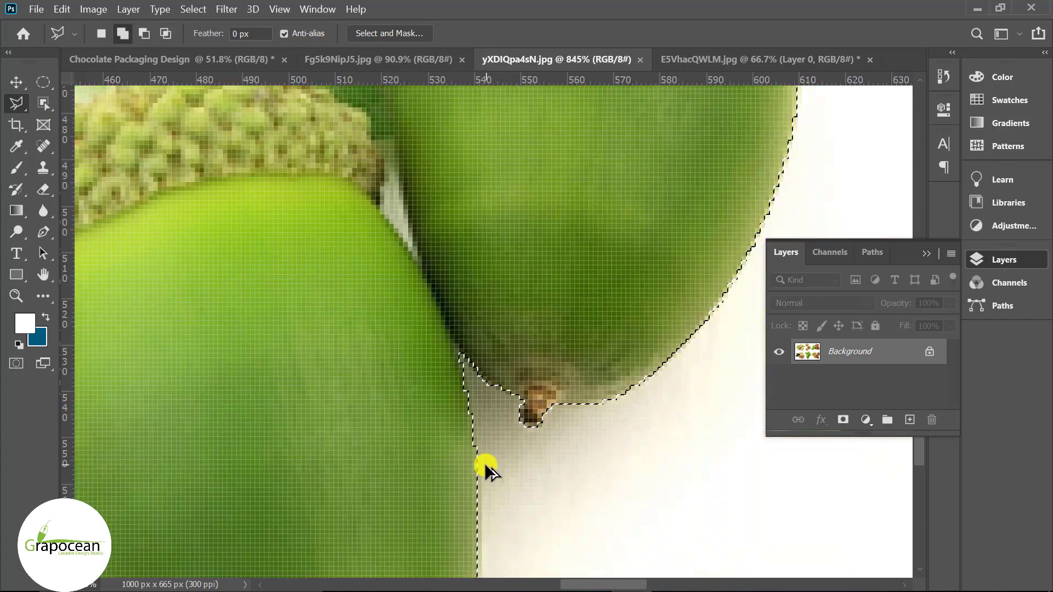
scroll(485, 463, "down", 3)
scroll(255, 278, "up", 3)
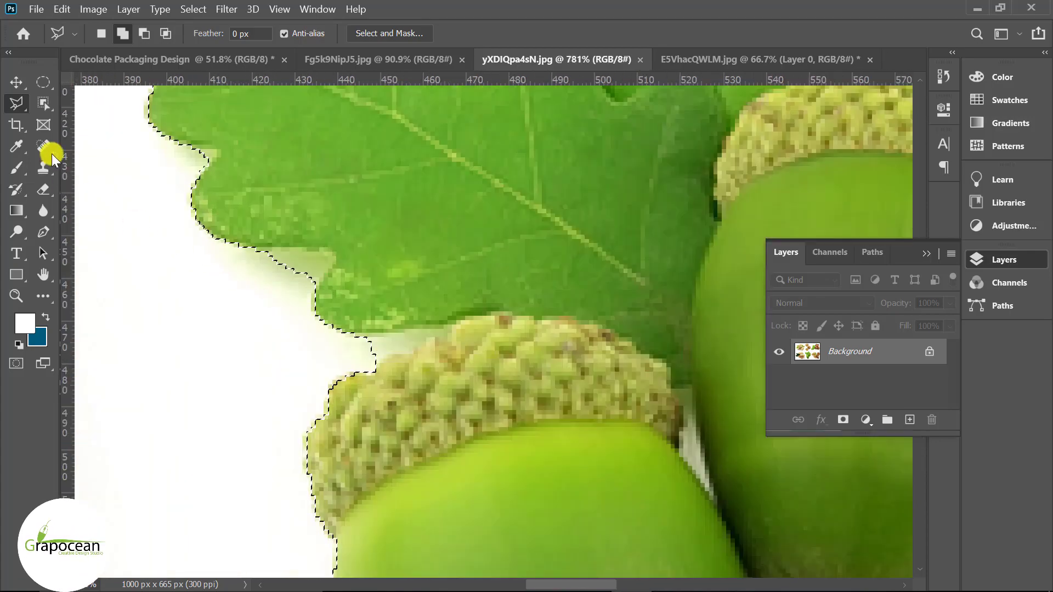
right_click(16, 103)
Refine the acorn selection with the freehand Lasso along the leaf edges and acorn cap
left_click(76, 102)
scroll(167, 236, "up", 1)
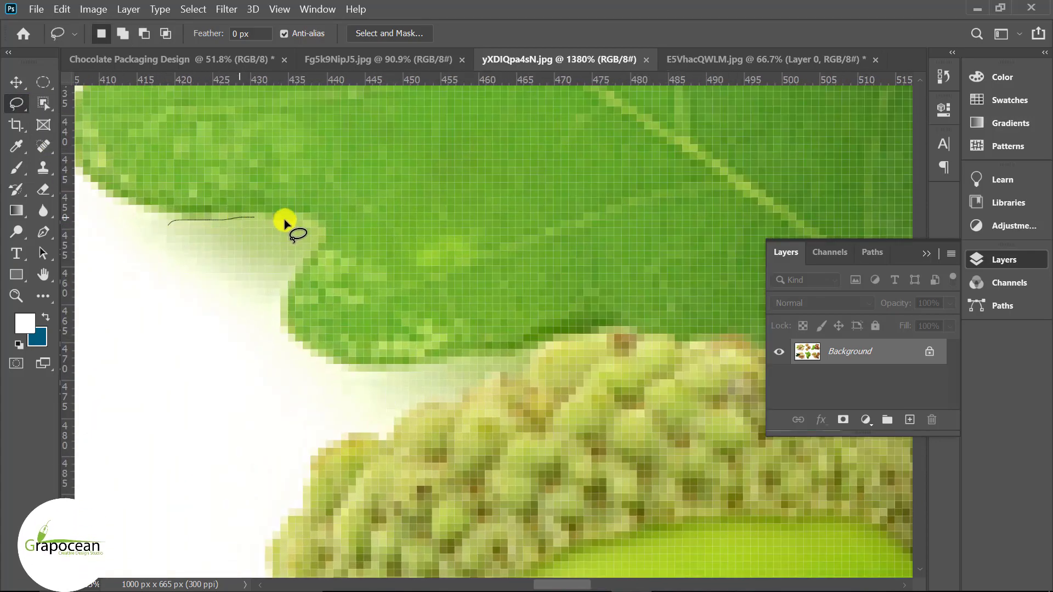
left_click_drag(318, 237, 260, 296)
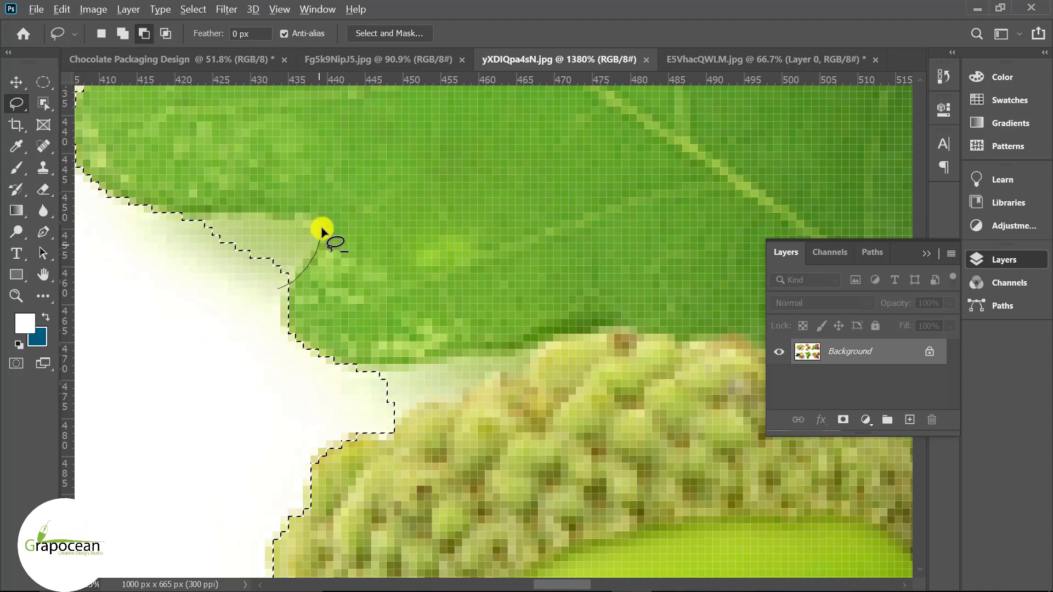
left_click_drag(189, 226, 187, 224)
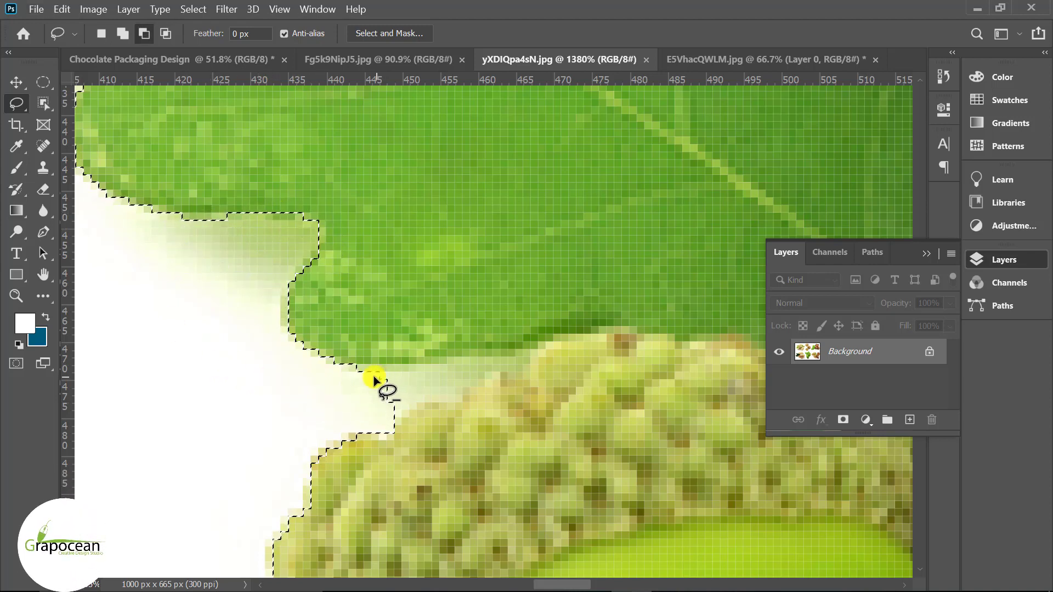
left_click_drag(373, 376, 266, 449)
scroll(266, 449, "down", 3)
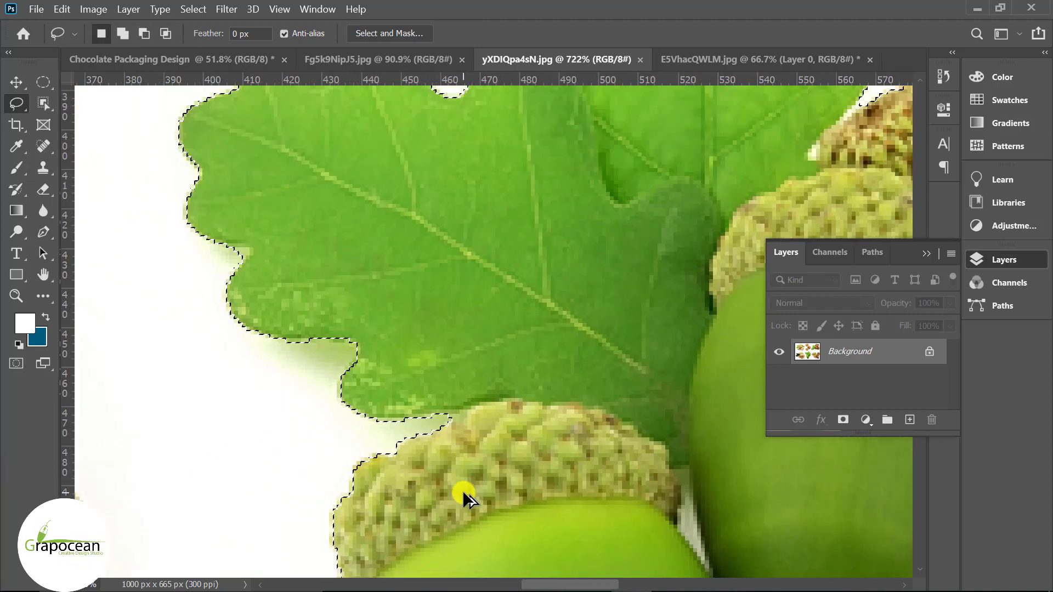
scroll(462, 494, "down", 2)
scroll(360, 489, "down", 2)
scroll(442, 453, "up", 1)
scroll(680, 432, "up", 3)
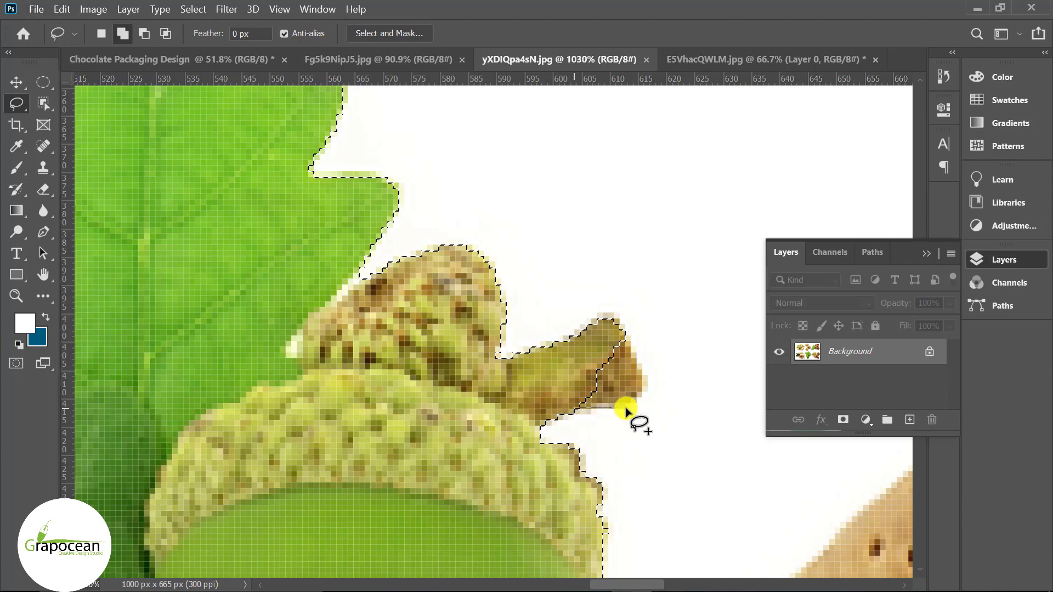
Add the acorn stem to the selection
left_click_drag(625, 407, 634, 365)
scroll(573, 408, "down", 2)
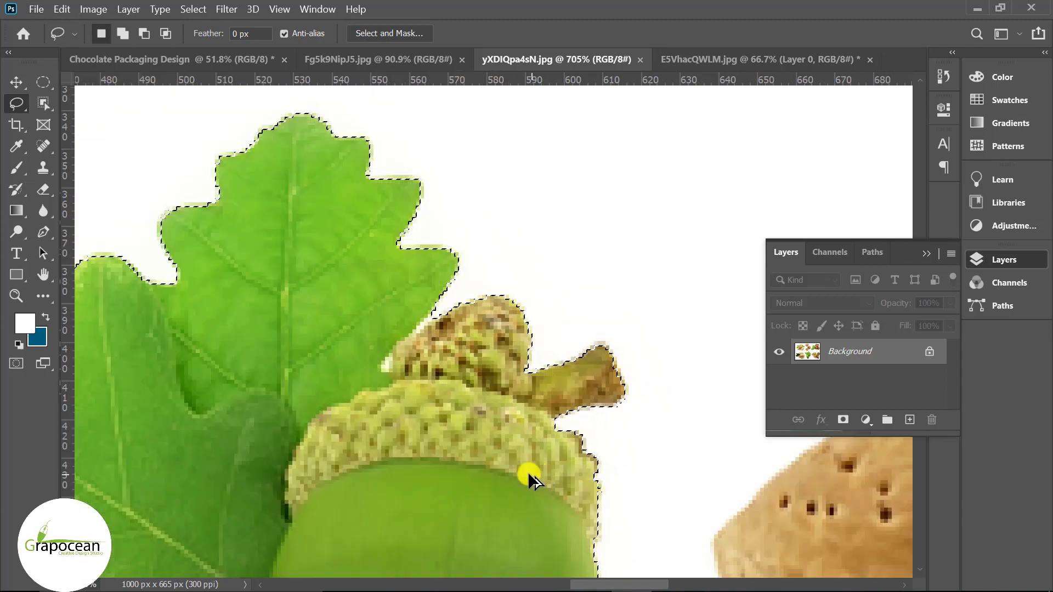
scroll(531, 479, "down", 2)
scroll(477, 416, "down", 1)
scroll(399, 451, "up", 2)
scroll(391, 417, "up", 2)
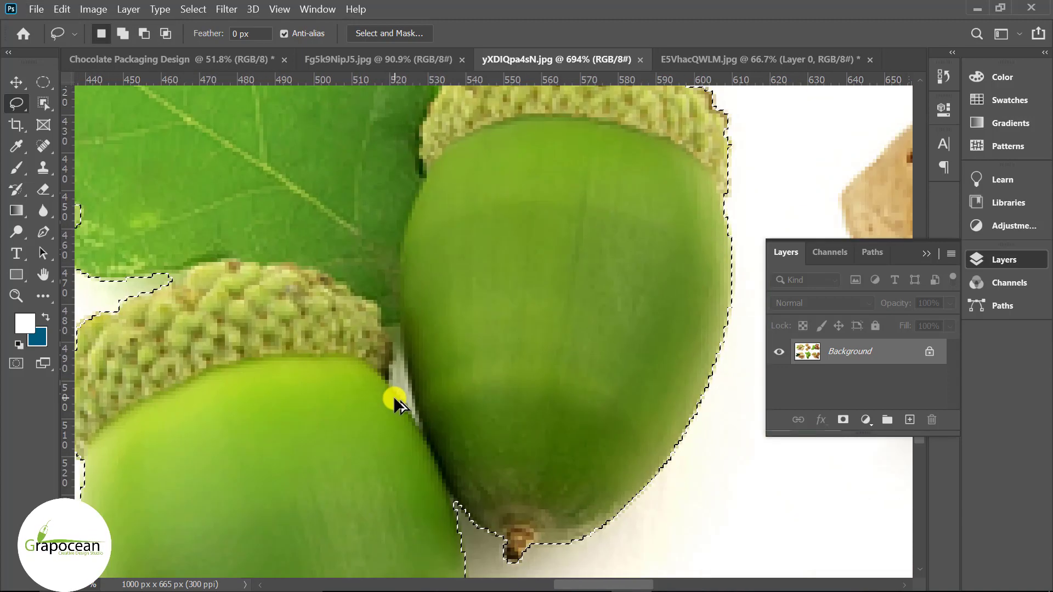
scroll(393, 396, "down", 2)
scroll(427, 422, "down", 1)
Smooth the acorn selection with a 3-pixel radius
left_click(191, 10)
mouse_move(207, 227)
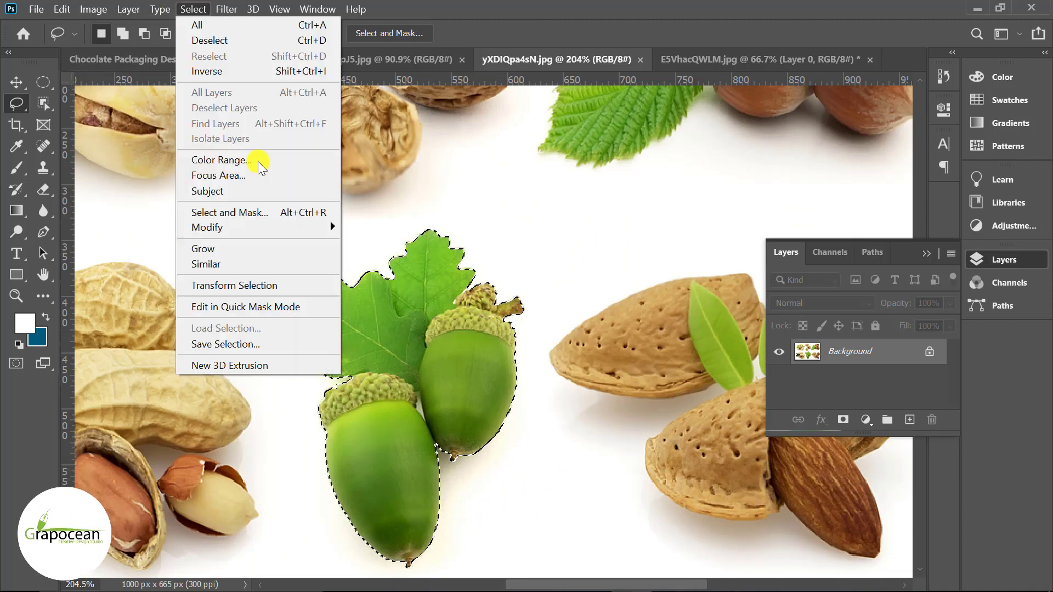
left_click(391, 272)
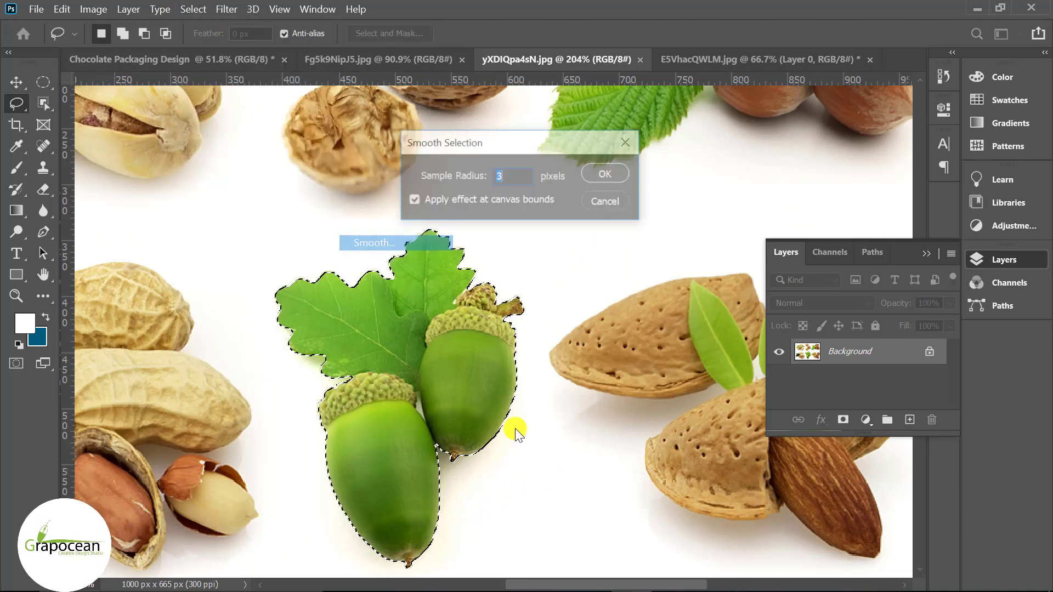
left_click(598, 177)
scroll(475, 480, "up", 2)
scroll(475, 480, "up", 1)
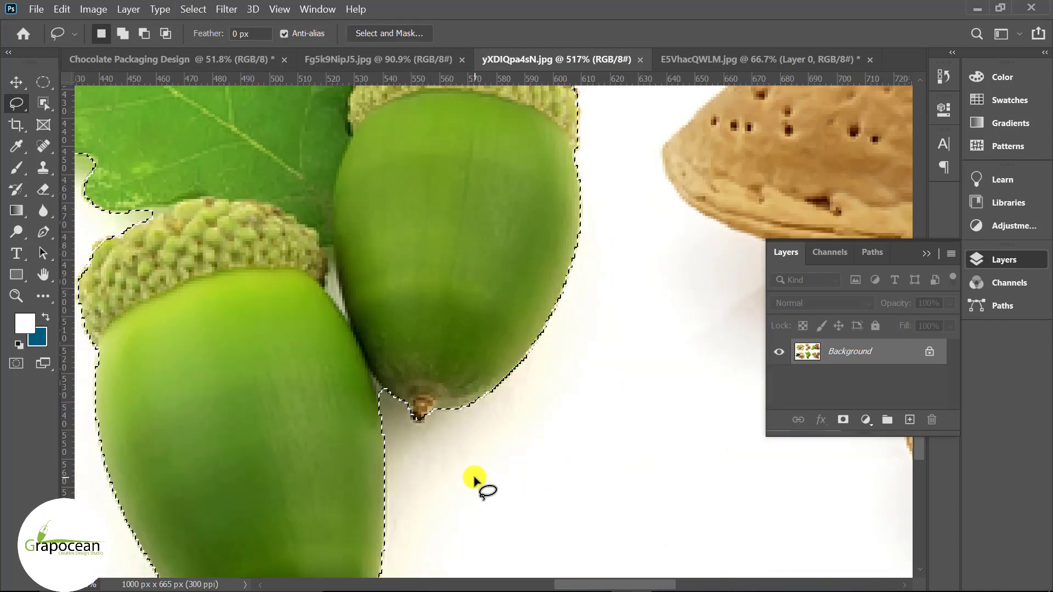
scroll(474, 476, "up", 2)
scroll(433, 436, "down", 4)
scroll(442, 432, "up", 1)
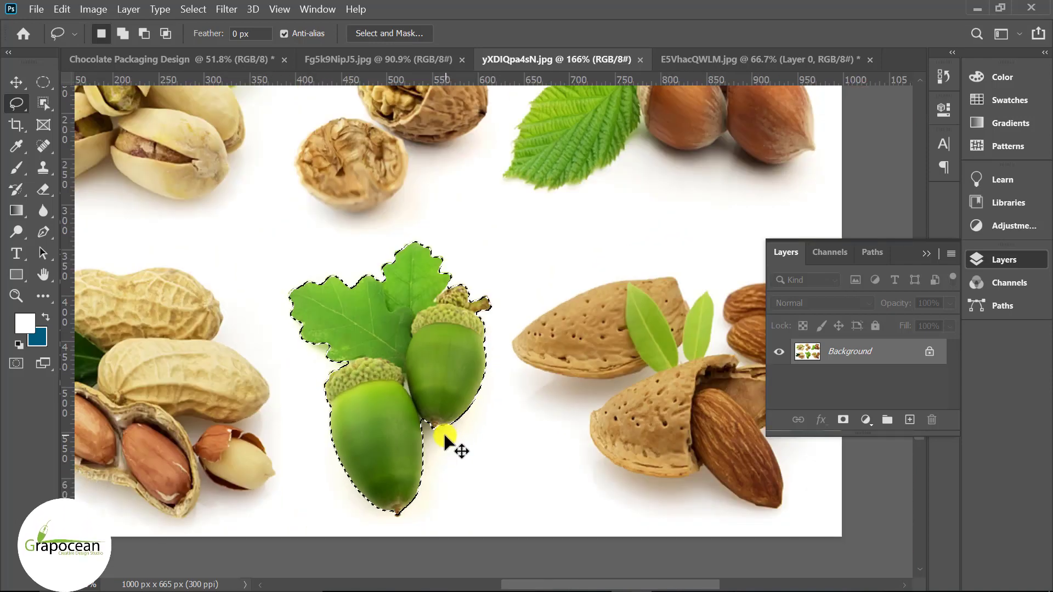
Paste the acorns into the packaging design at the scoop's upper left
left_click(154, 57)
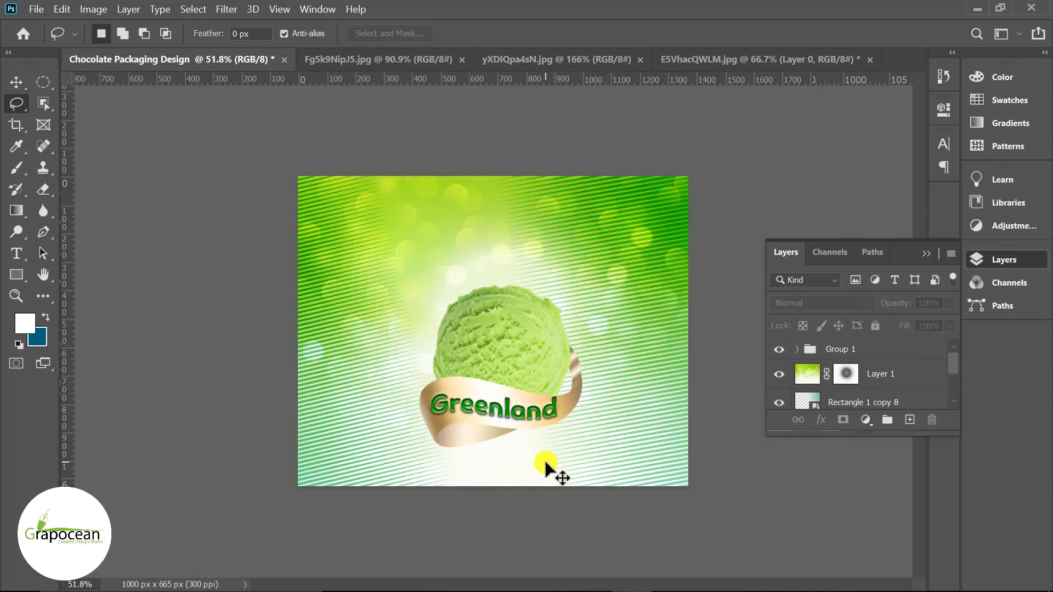
key("ctrl+v")
left_click(22, 81)
mouse_move(496, 326)
left_mouse_down()
mouse_move(576, 430)
mouse_move(456, 293)
mouse_move(454, 317)
left_mouse_up()
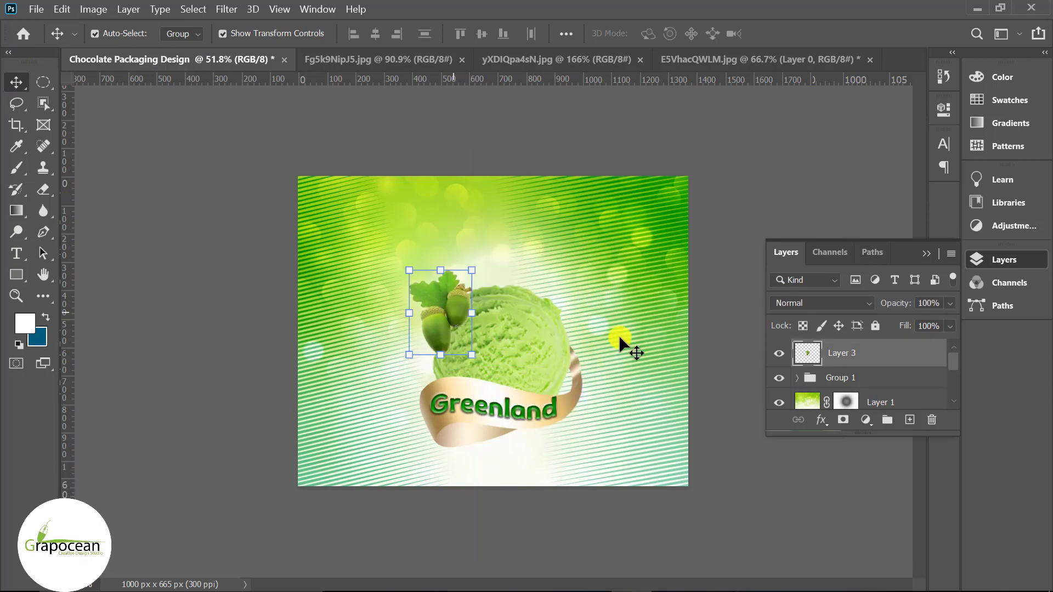
mouse_move(857, 352)
left_mouse_down()
mouse_move(850, 450)
mouse_move(837, 356)
left_mouse_up()
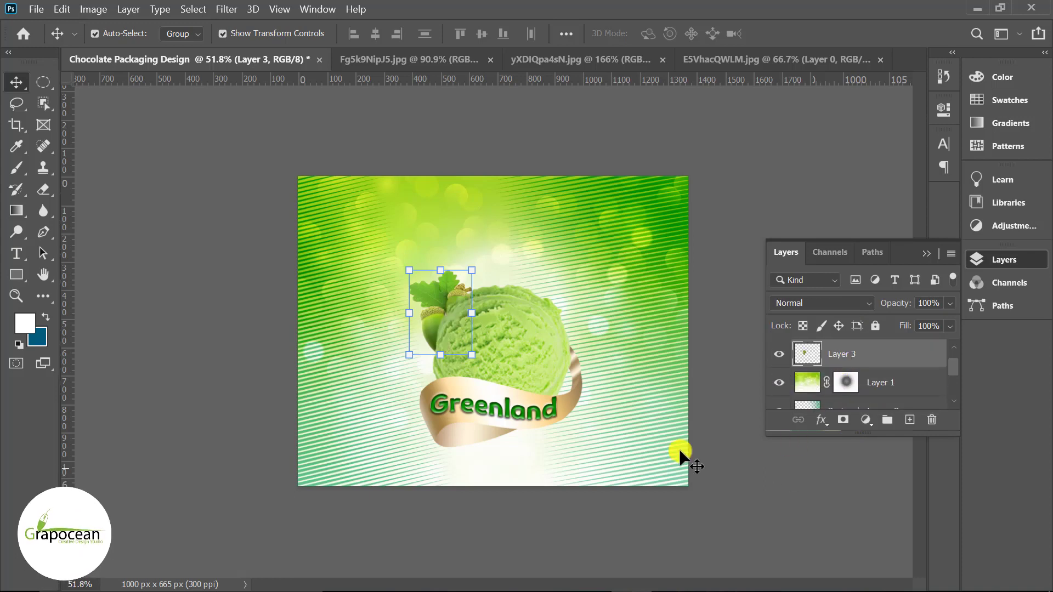
Put the acorns behind the scoop, enlarged to about 136% and tilted about -13°
left_click_drag(472, 355, 505, 349)
left_click_drag(446, 307, 430, 263)
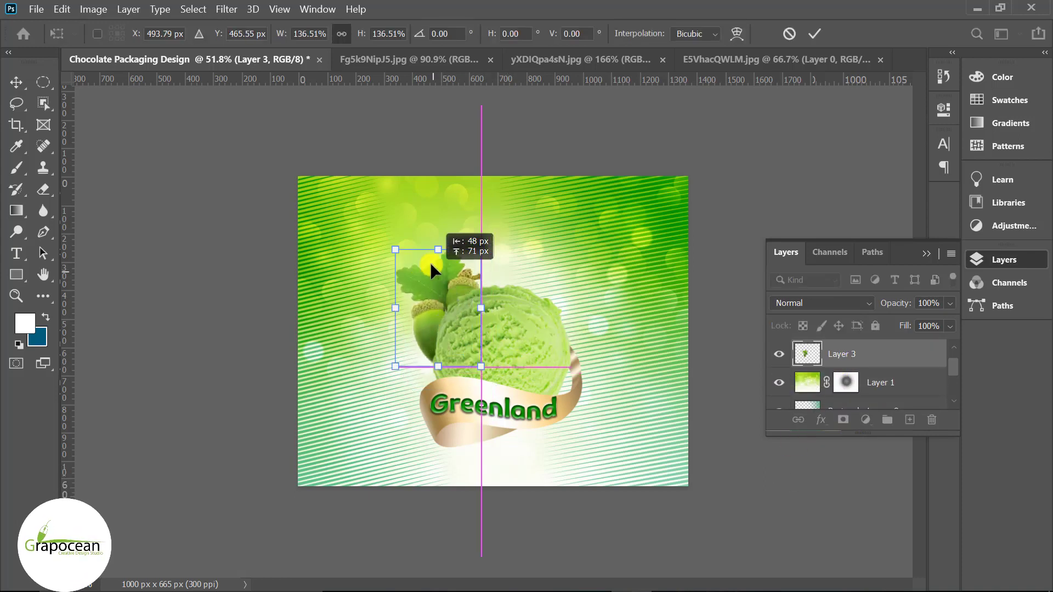
mouse_move(466, 334)
left_mouse_down()
mouse_move(493, 360)
mouse_move(514, 339)
left_mouse_up()
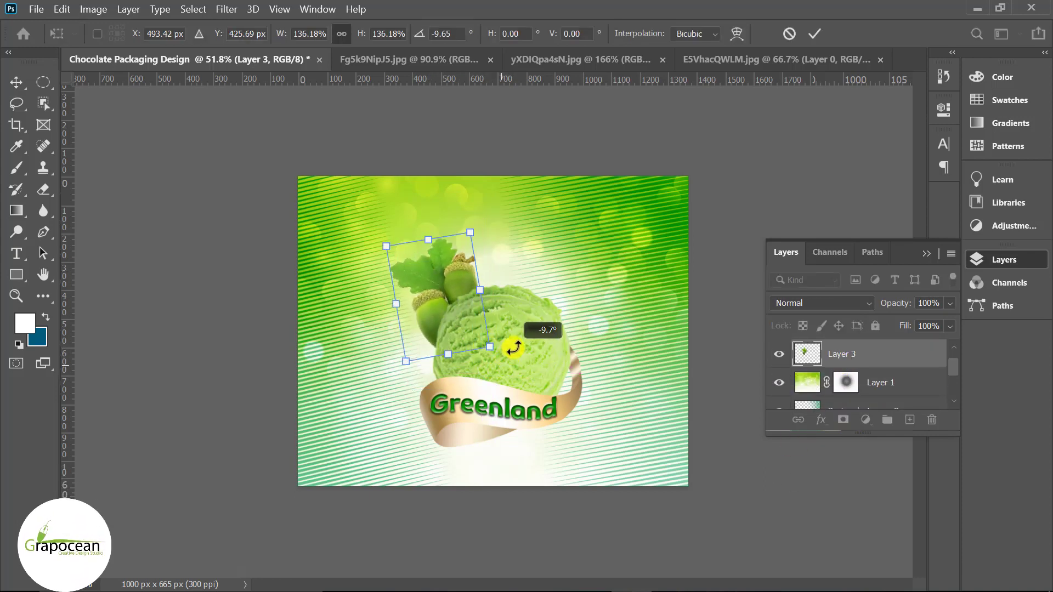
left_click_drag(449, 291, 454, 295)
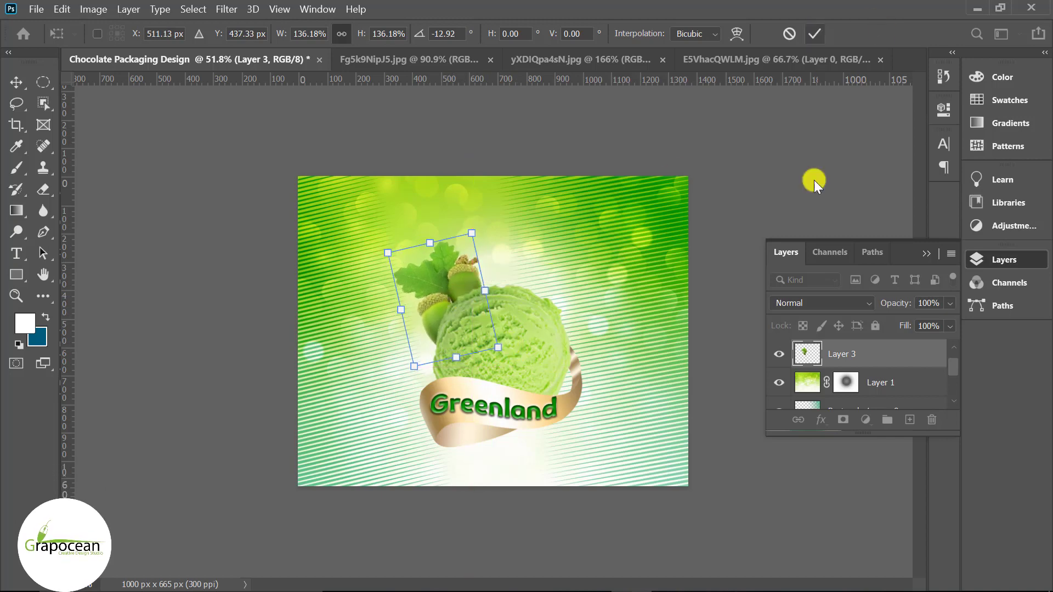
key("Return")
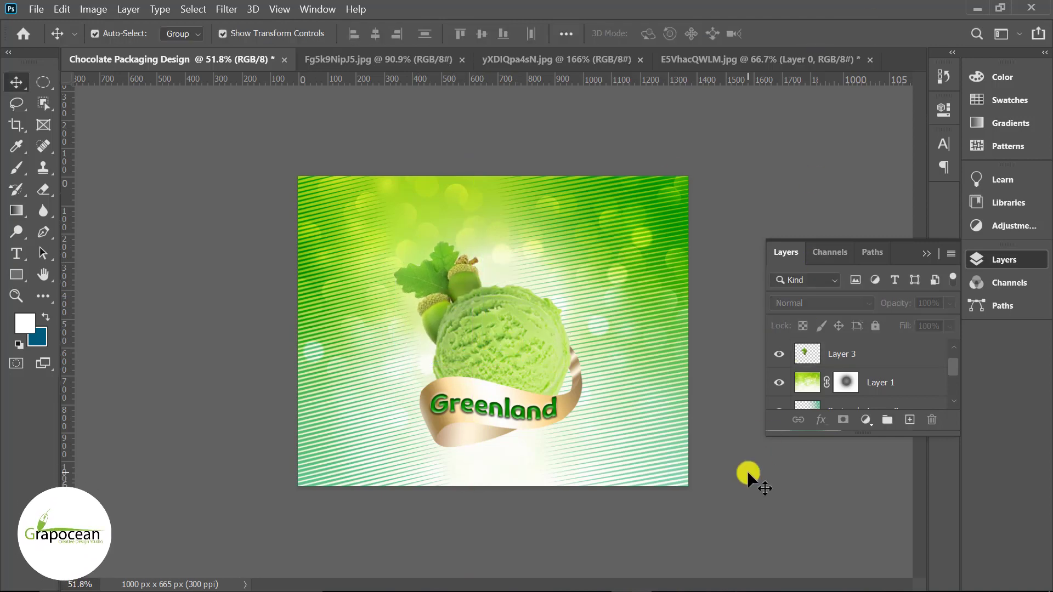
Switch to the walnut-and-acorn photo and zoom in on the cracked walnut
scroll(476, 502, "up", 1)
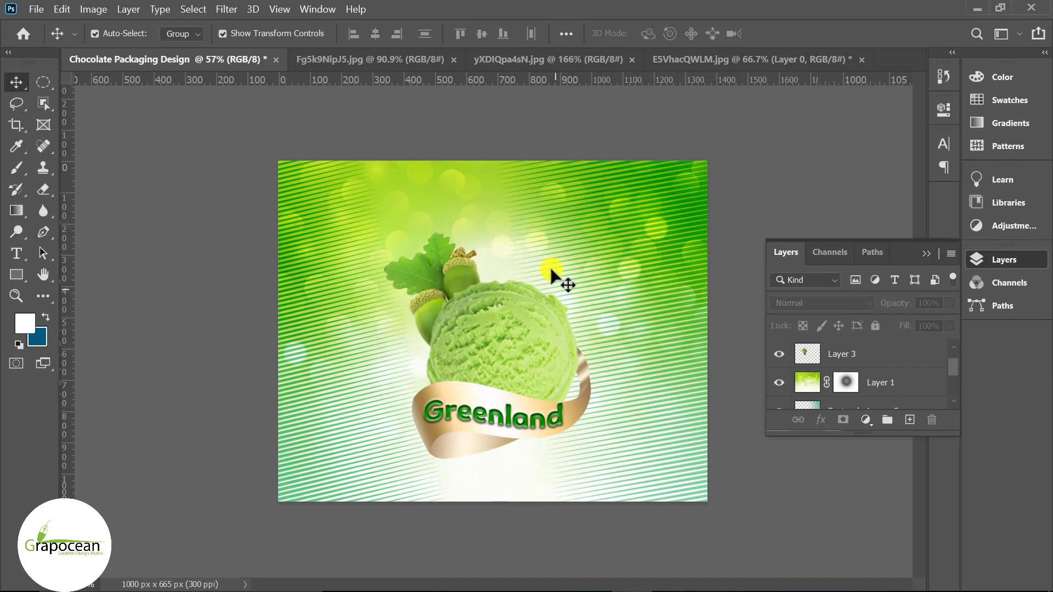
left_click(389, 59)
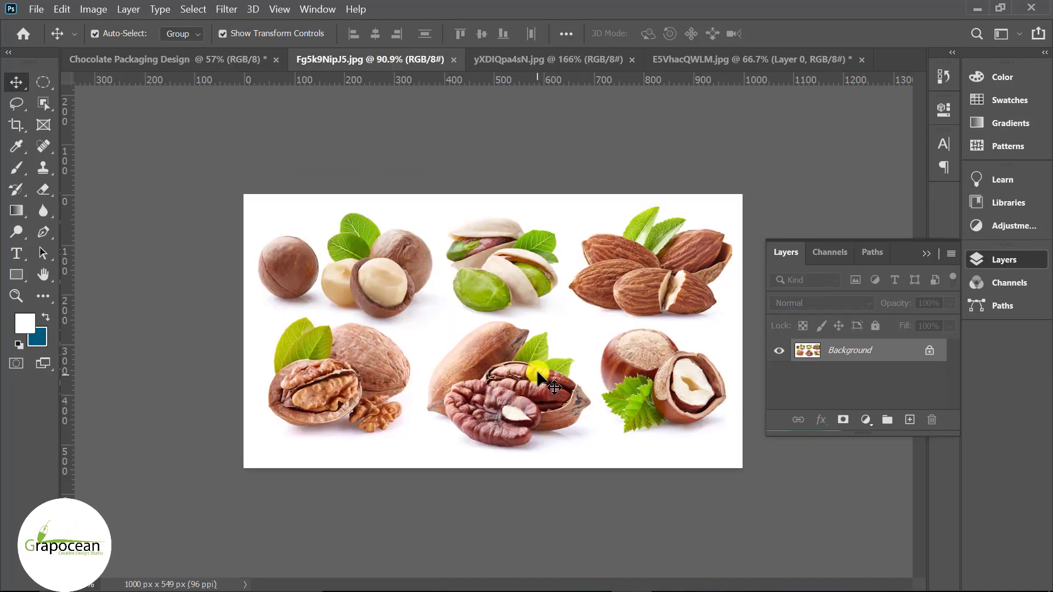
key("ctrl+Tab")
scroll(220, 301, "down", 3)
scroll(598, 446, "up", 3)
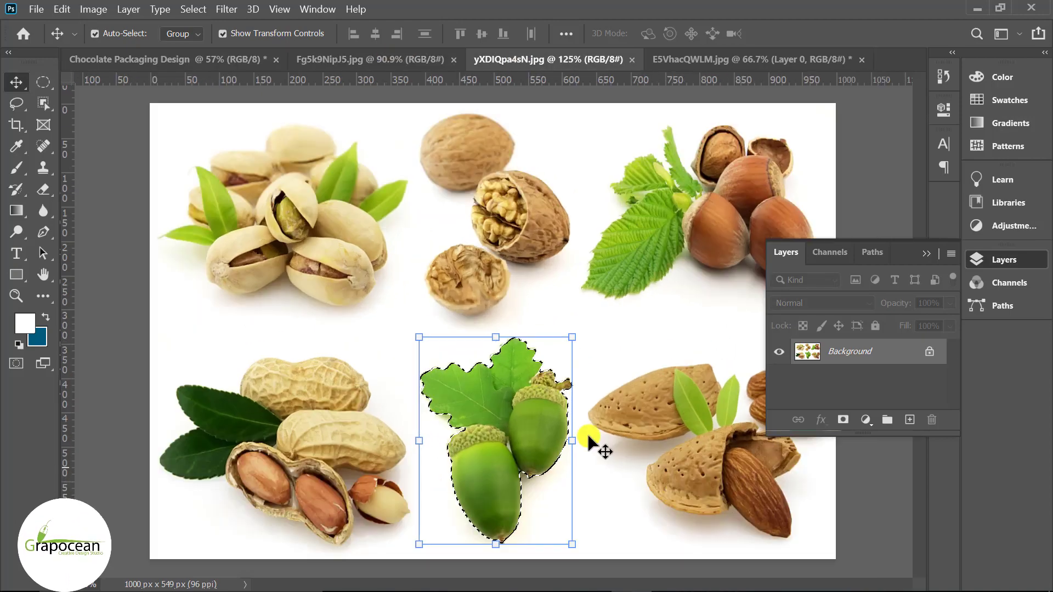
key("w")
scroll(488, 201, "up", 2)
Select the cracked walnut with the Quick Selection tool
right_click(44, 103)
left_click(107, 121)
mouse_move(548, 220)
left_mouse_down()
mouse_move(516, 252)
mouse_move(472, 220)
left_mouse_up()
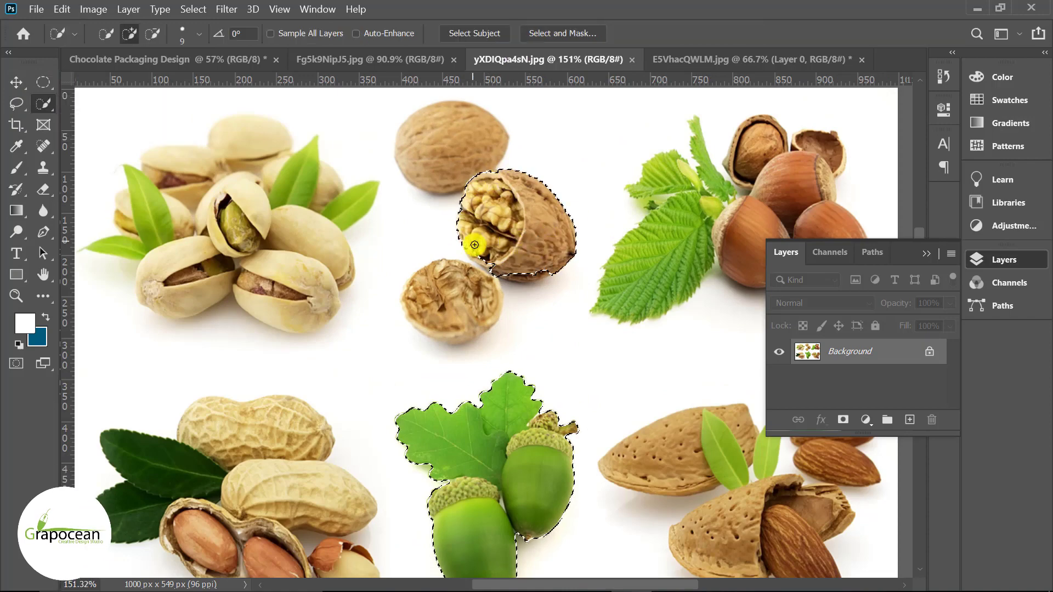
scroll(518, 283, "up", 5)
scroll(439, 225, "down", 3)
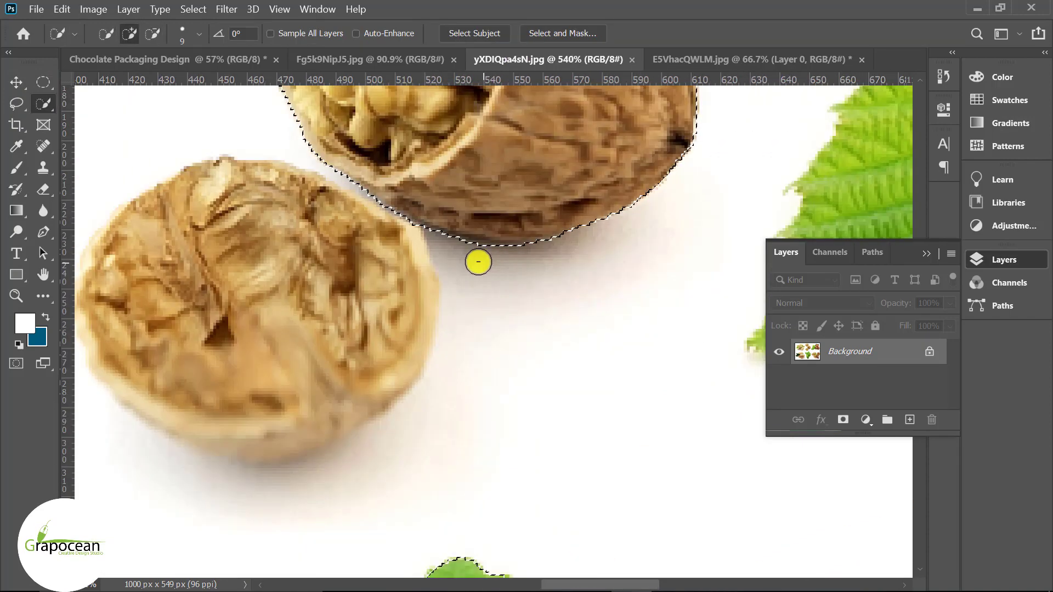
scroll(609, 221, "down", 3)
scroll(608, 221, "down", 3)
key("m")
left_click(193, 9)
left_click(531, 176)
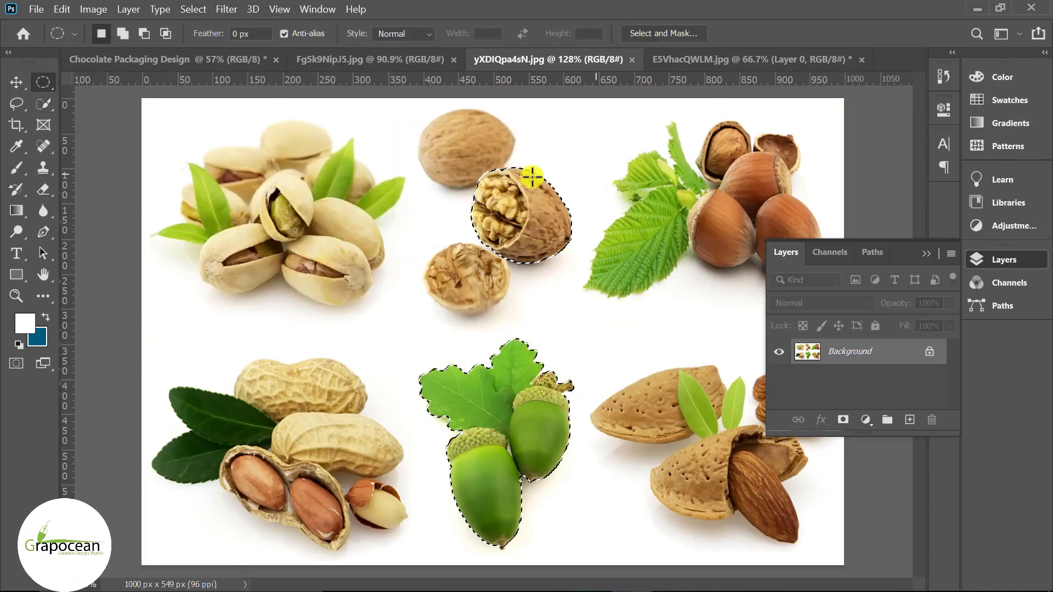
Bring the walnut into the design, rotated and shrunk above the scoop's upper right
left_click_drag(374, 242, 393, 301)
key("ctrl+t")
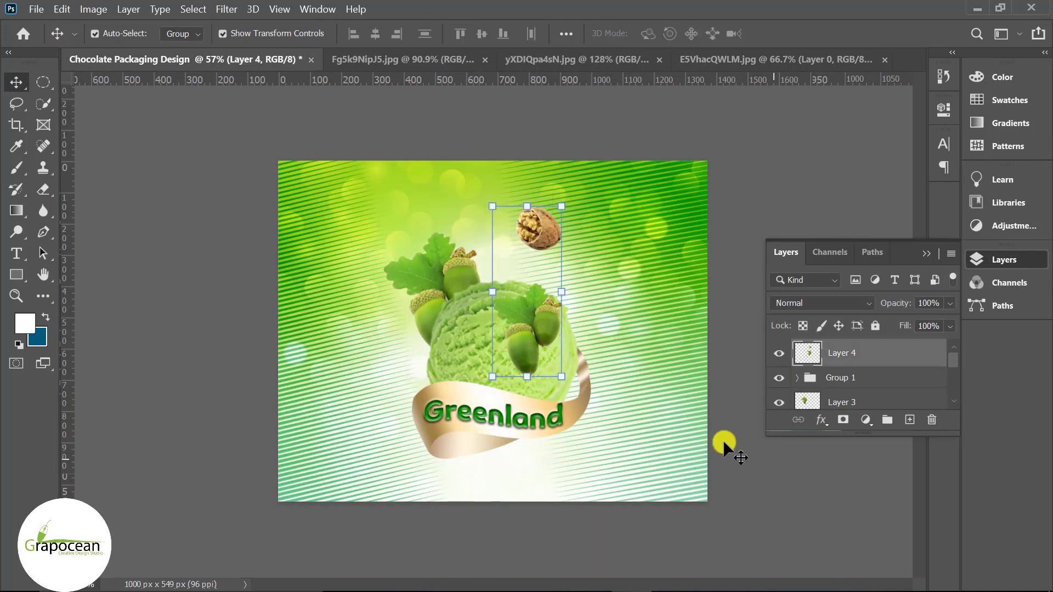
left_click(16, 82)
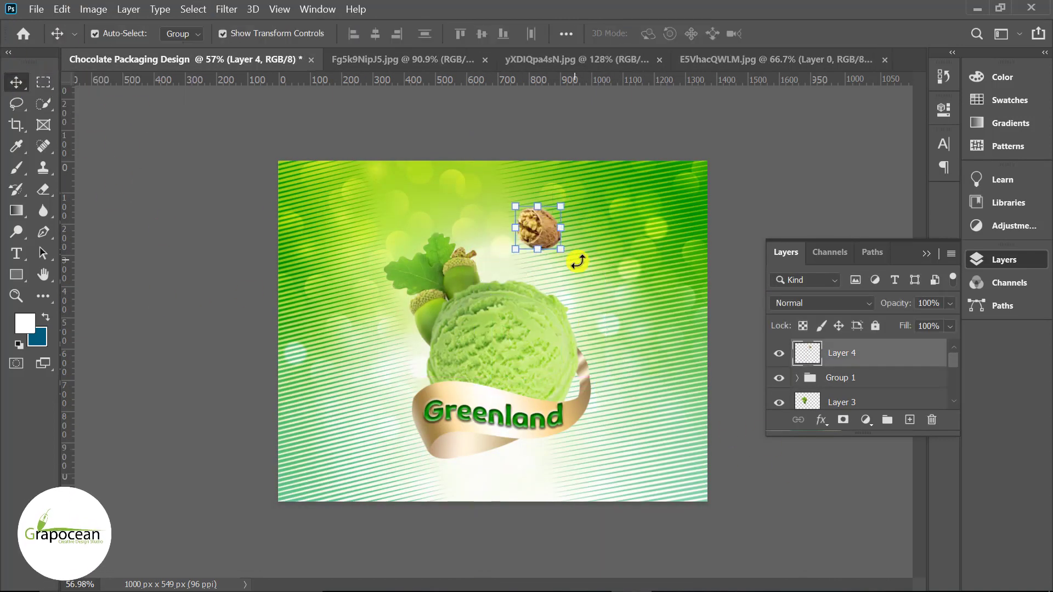
key("ctrl+t")
left_click_drag(579, 221, 581, 291)
key("Return")
scroll(611, 282, "up", 2)
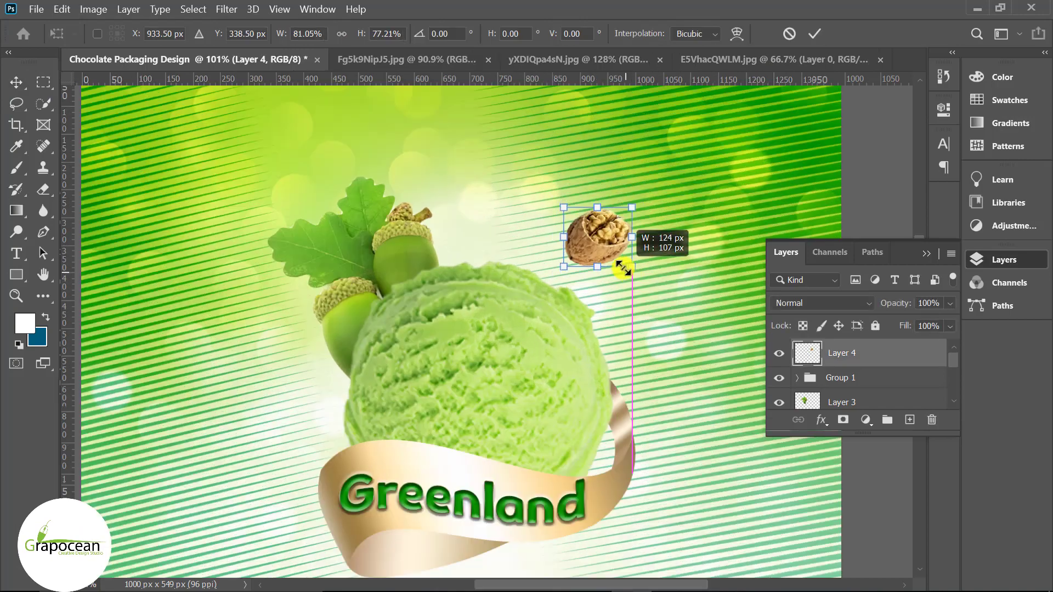
left_click_drag(600, 236, 579, 254)
scroll(425, 450, "down", 3)
left_click(397, 61)
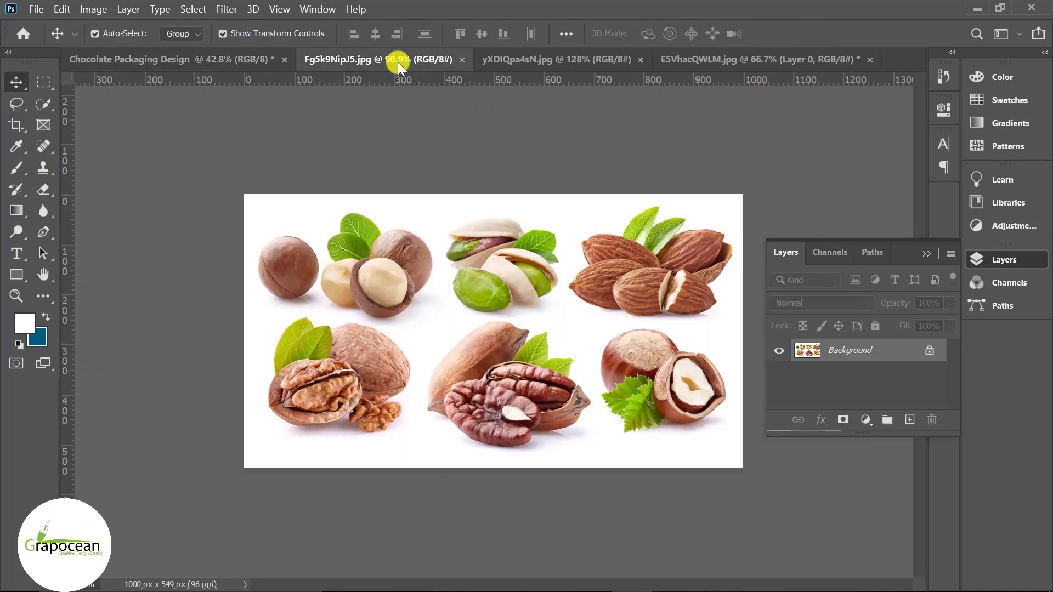
Quick-select the opened almond and place it at the ribbon's left end
left_click(528, 55)
key("m")
scroll(470, 277, "down", 3)
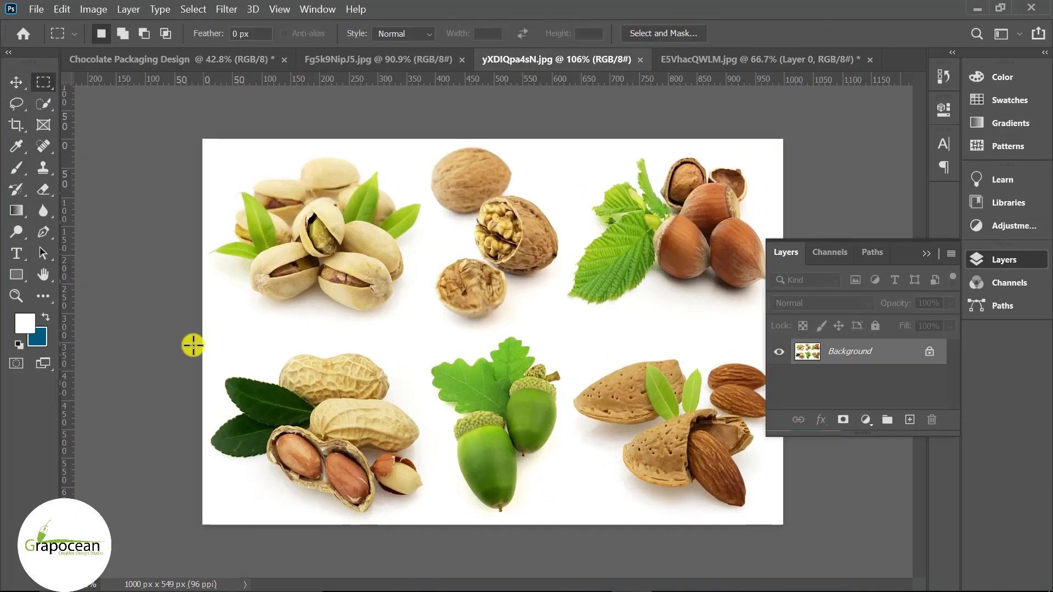
key("w")
left_click(728, 439)
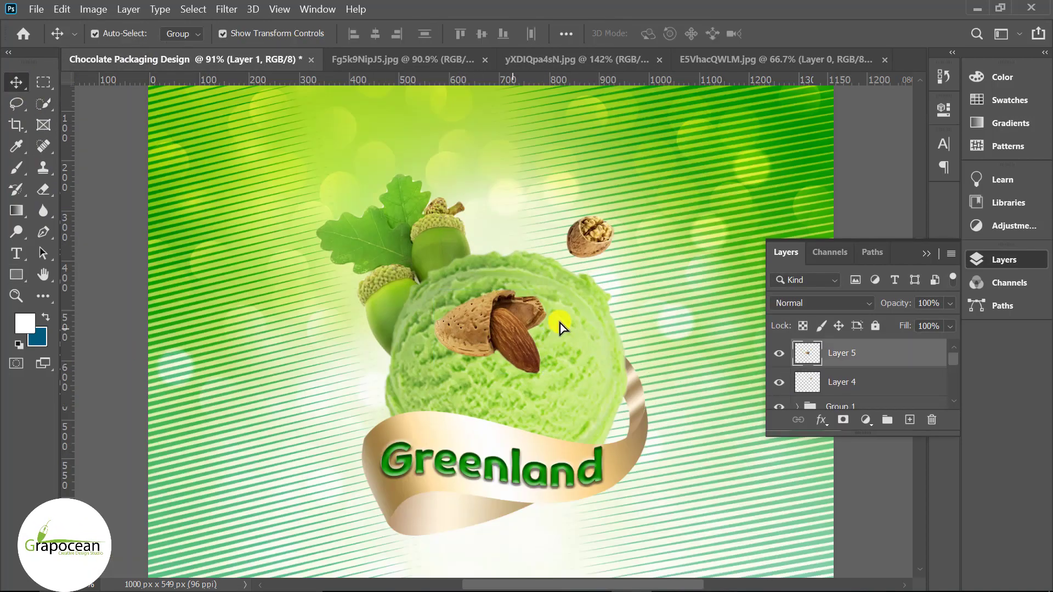
left_click_drag(559, 327, 360, 404)
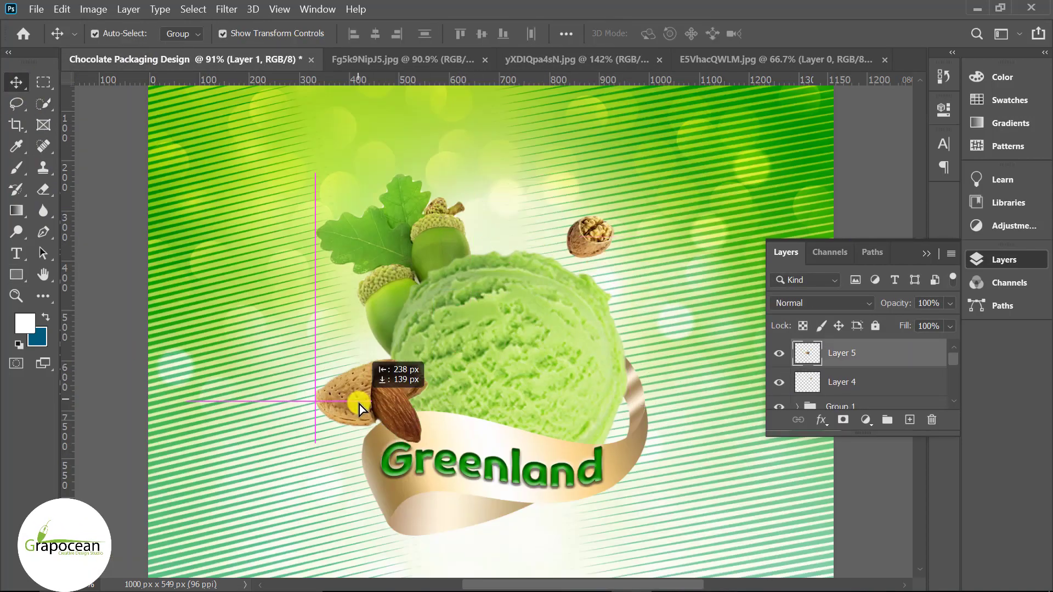
Move the walnut layer down beside the ribbon's right end
scroll(682, 419, "down", 3)
scroll(554, 263, "up", 2)
mouse_move(555, 263)
left_mouse_down()
mouse_move(570, 285)
mouse_move(589, 420)
left_mouse_up()
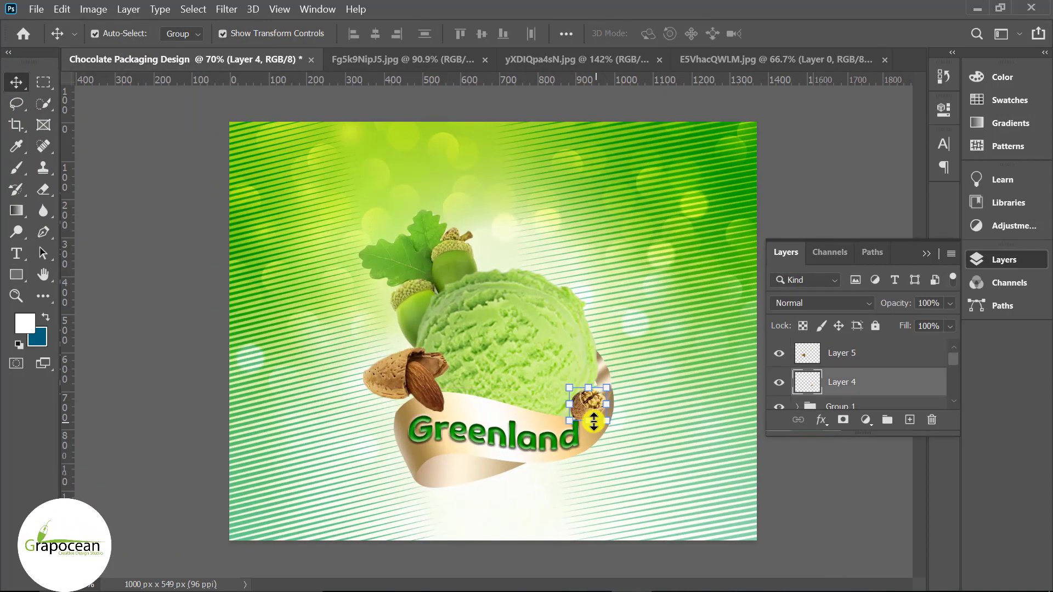
scroll(541, 422, "down", 2)
scroll(541, 422, "up", 2)
Try resizing the Greenland title text, then undo the change
left_click(466, 432)
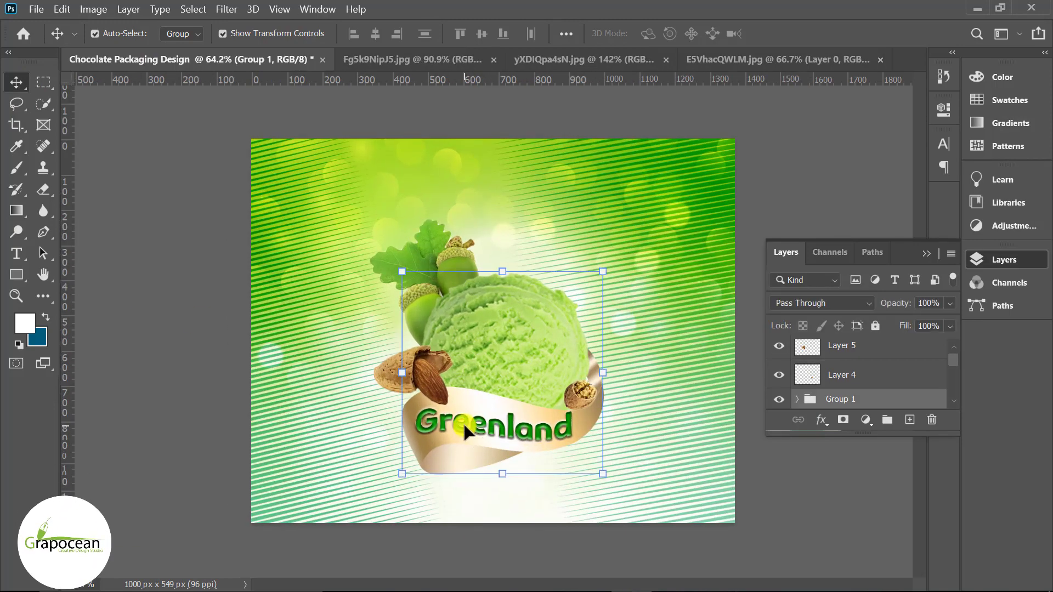
left_click(544, 415)
left_click_drag(537, 429, 494, 428)
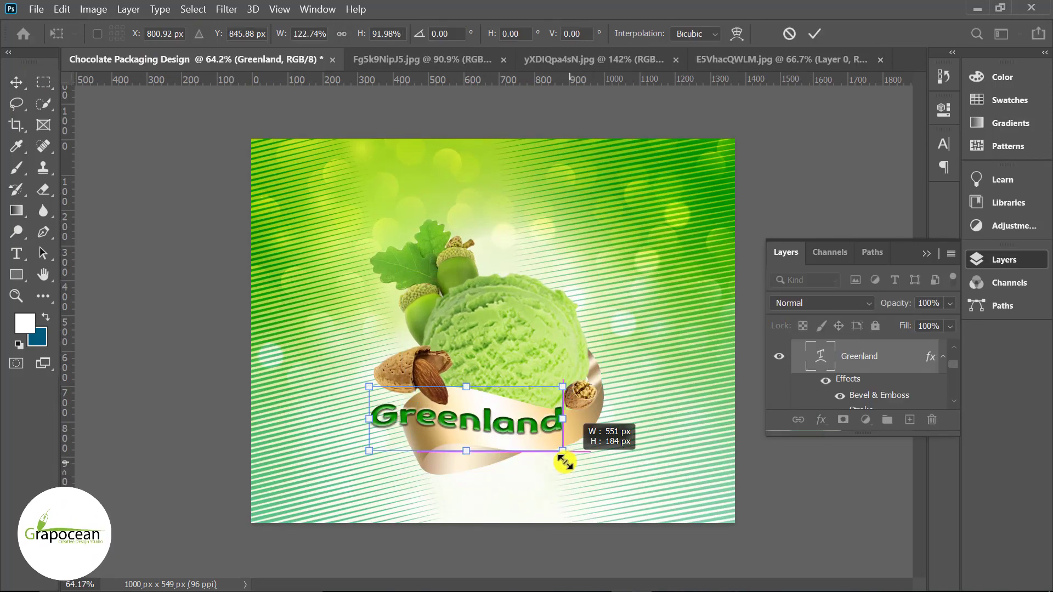
key("ctrl+minus")
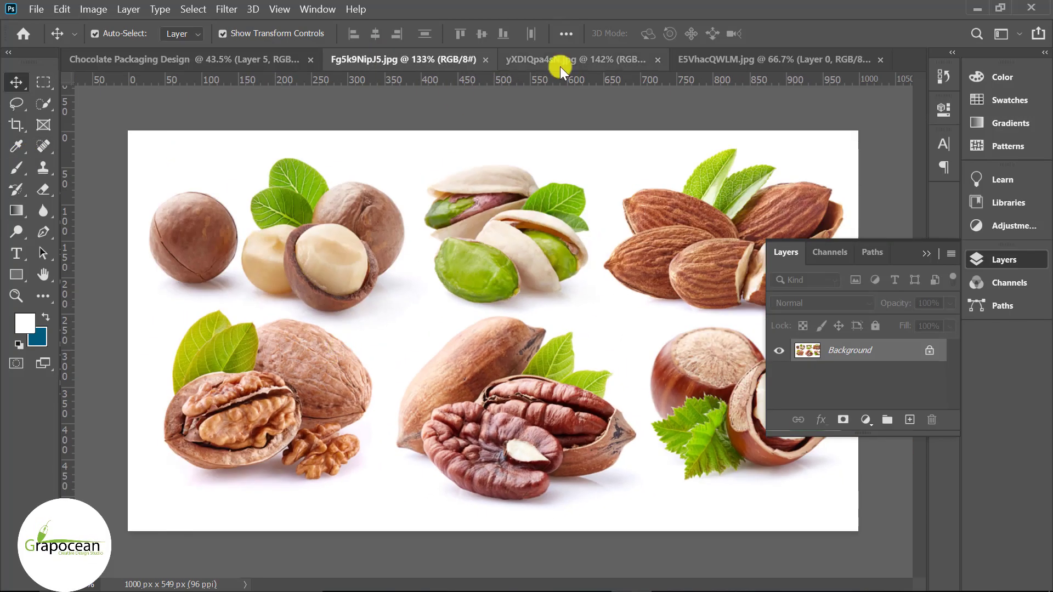
In the mixed-nuts photo, quick-select the green pistachio and copy it
left_click(559, 59)
left_click(391, 59)
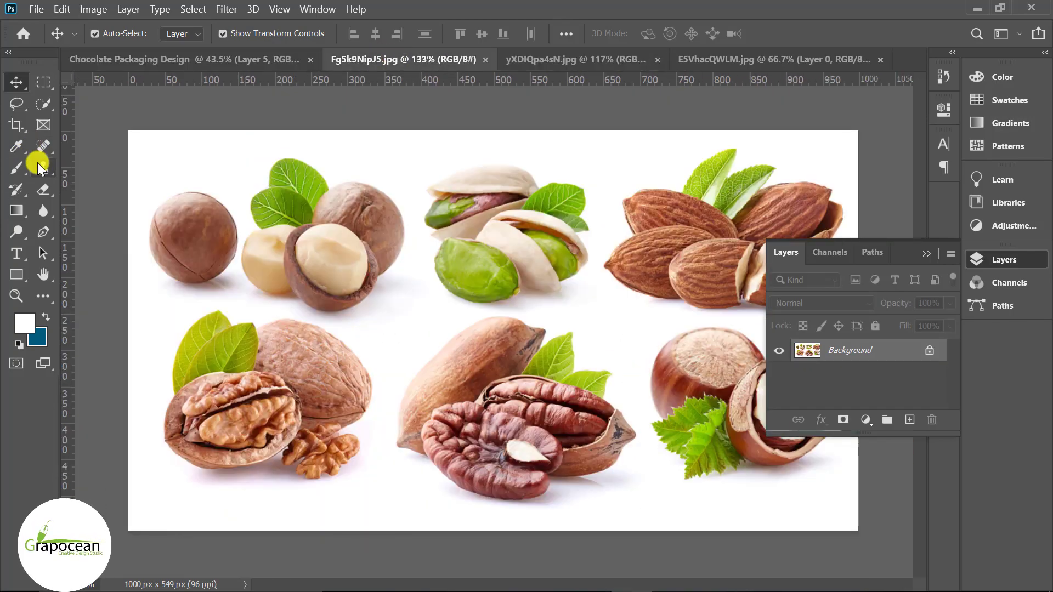
left_click(43, 232)
scroll(548, 274, "up", 1)
scroll(377, 203, "up", 3)
right_click(44, 103)
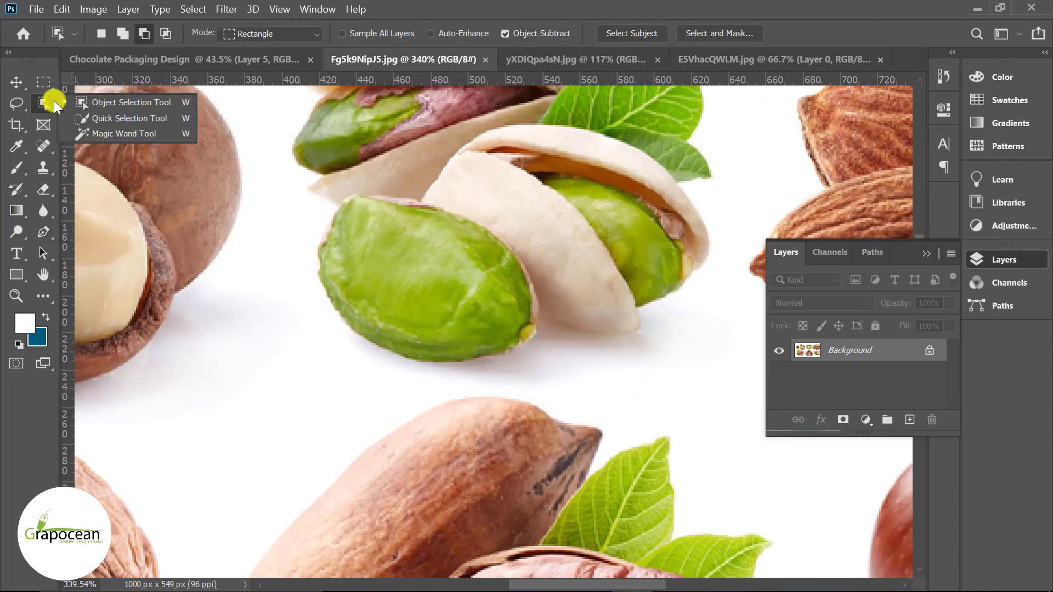
left_click(110, 117)
left_click_drag(395, 264, 515, 286)
key("ctrl+c")
Paste the pistachio into the design below the ribbon's right end
left_click(183, 59)
key("ctrl+v")
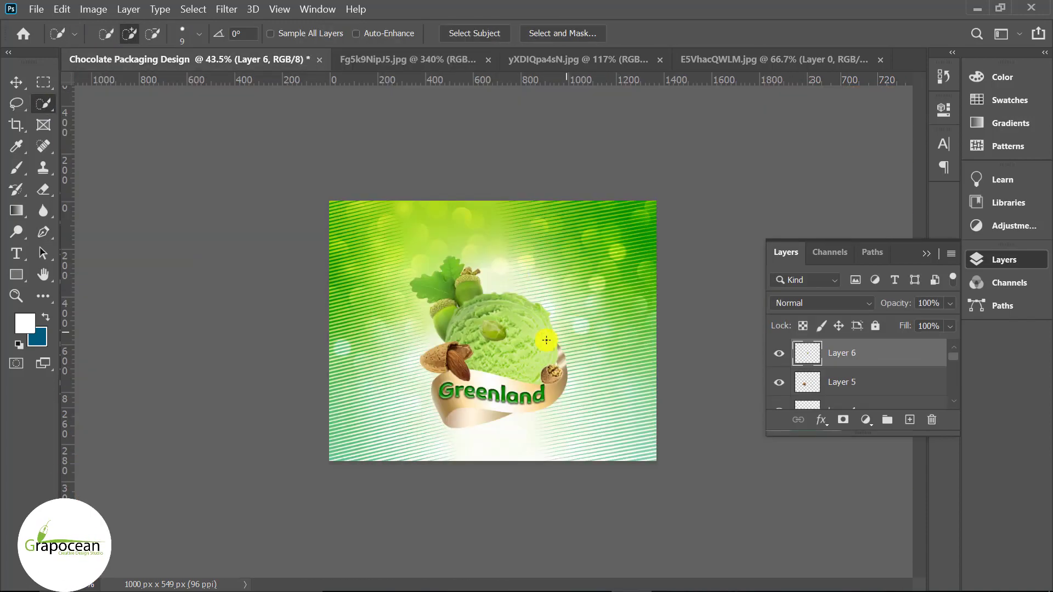
key("v")
left_click_drag(400, 353, 645, 501)
key("ctrl+t")
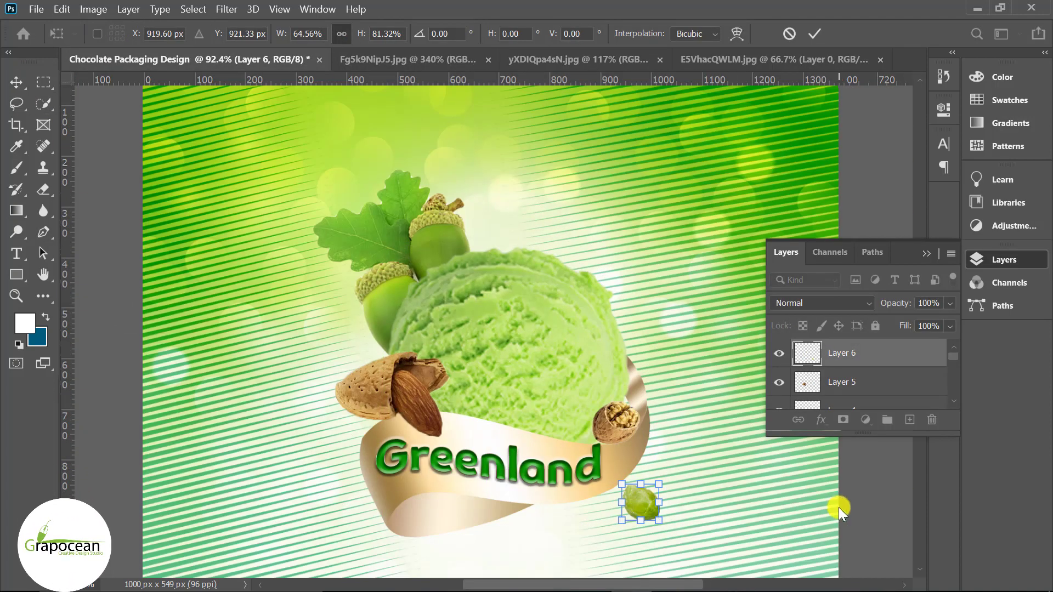
left_click(814, 33)
key("ctrl+minus")
key("ctrl+minus")
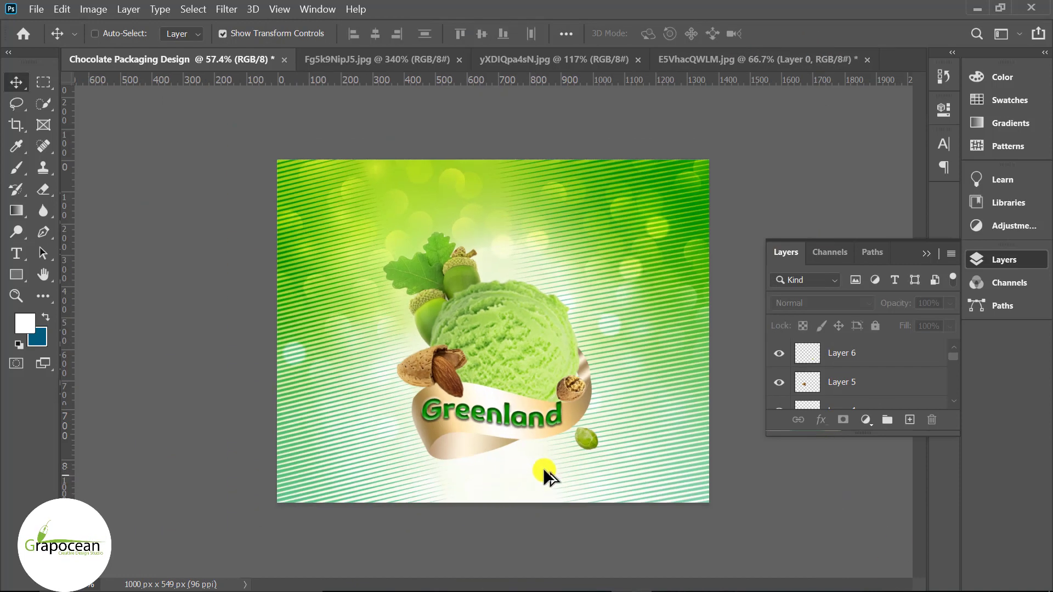
Add another pistachio copy above the scoop and a second walnut copy
left_click_drag(542, 264, 544, 267)
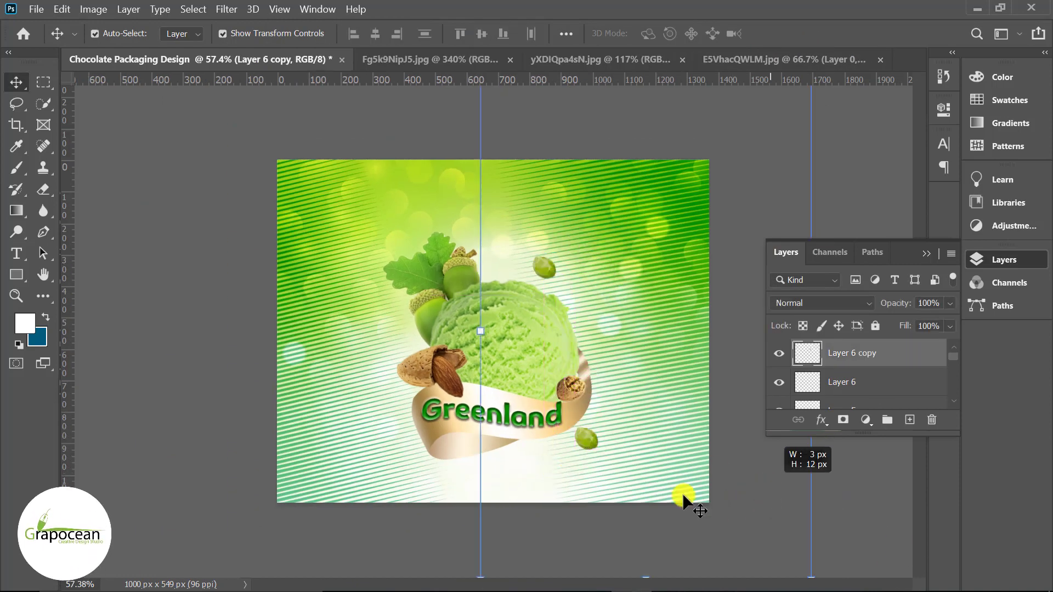
left_click(440, 361)
left_click_drag(571, 387, 565, 245)
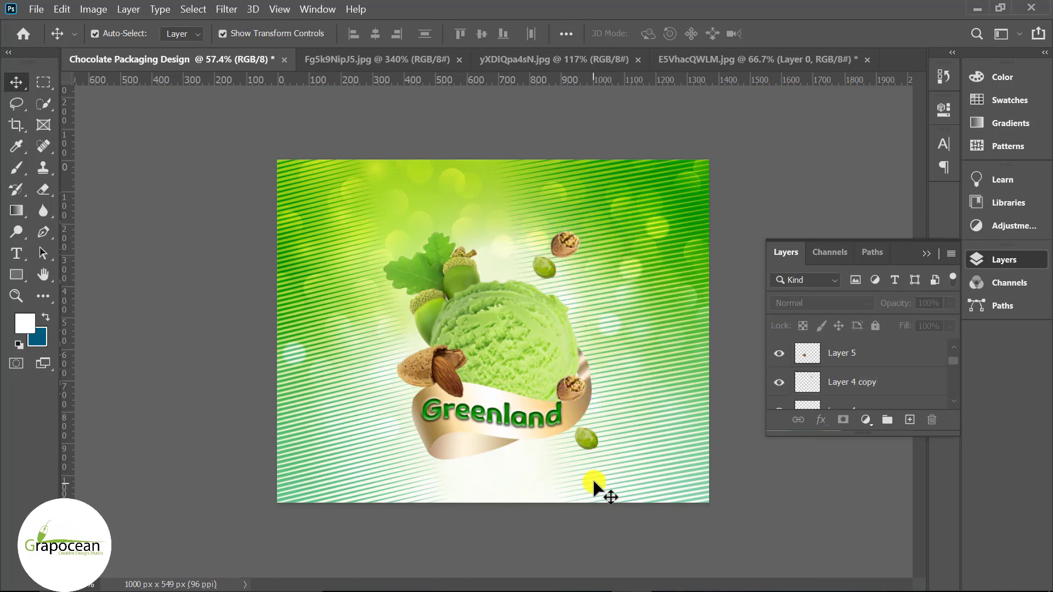
key("ctrl+v")
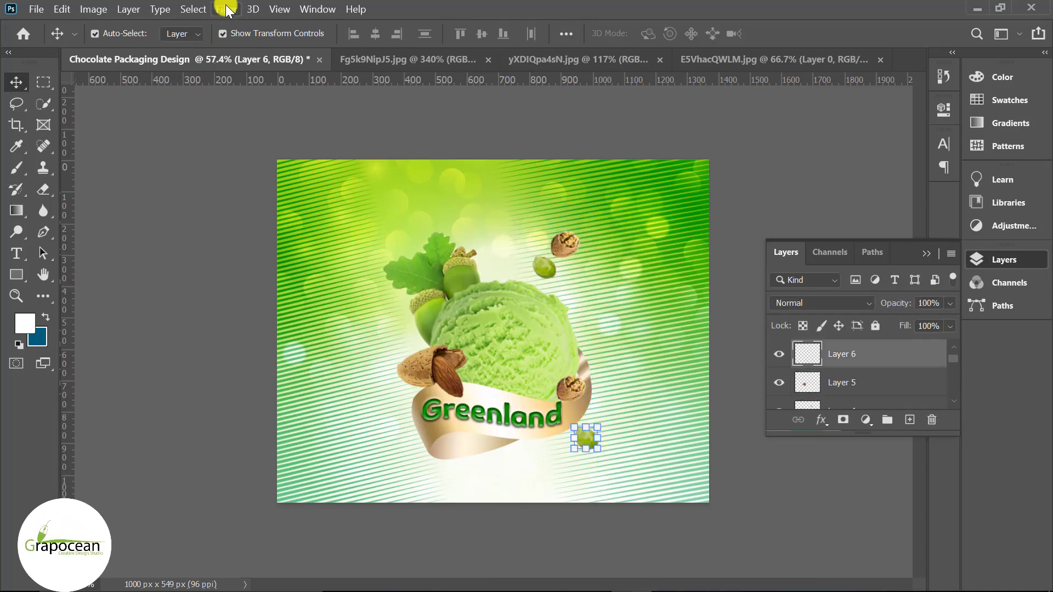
Motion-blur the small green nut with a shorter distance, then move a copy beside the upper walnut
left_click(227, 10)
mouse_move(371, 185)
left_click(489, 276)
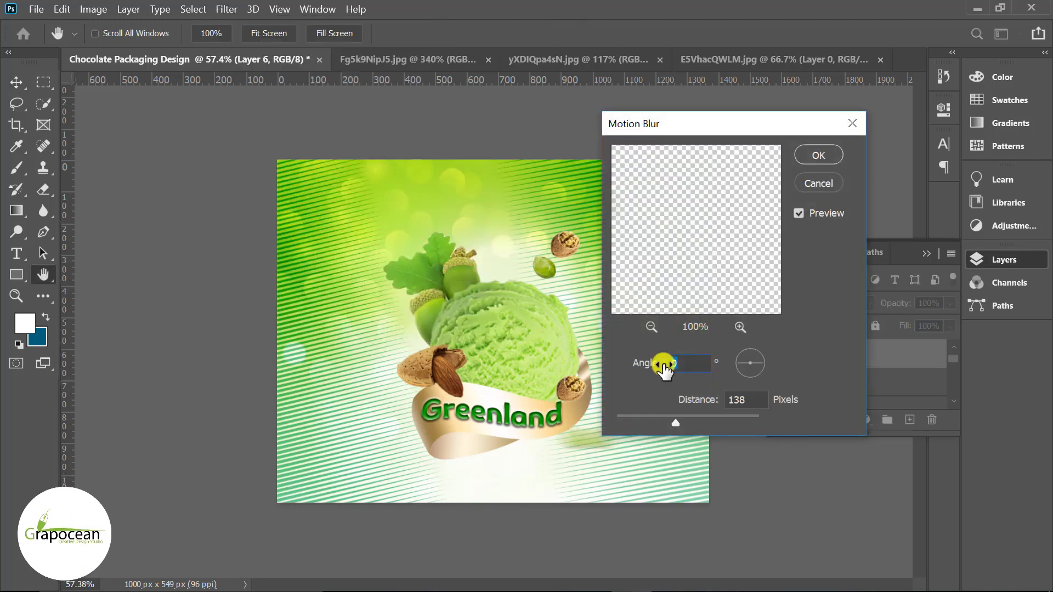
left_click_drag(656, 418, 635, 421)
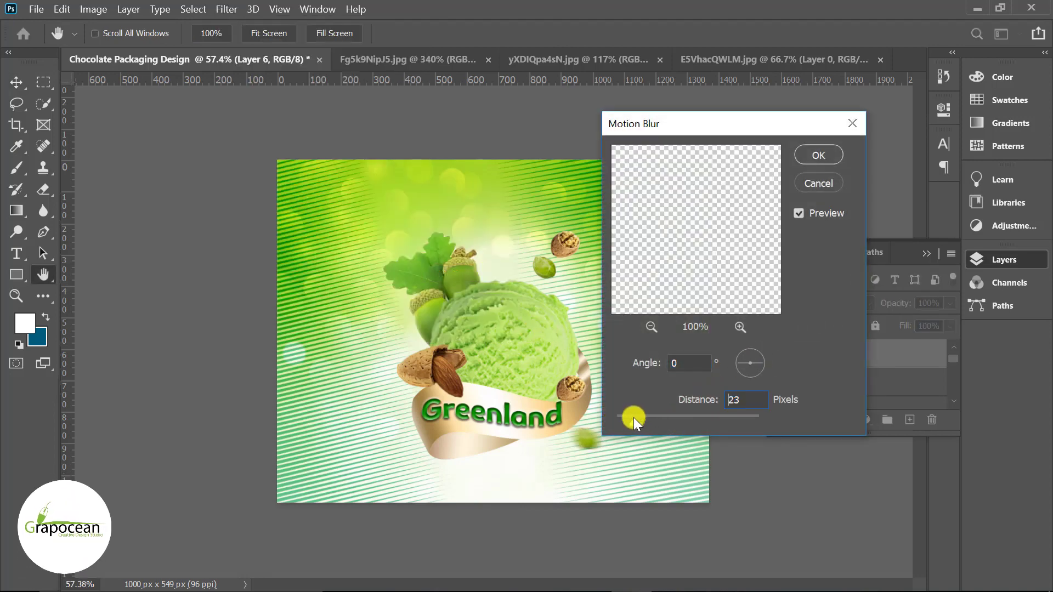
left_click(838, 158)
key("v")
left_click_drag(565, 276, 551, 269)
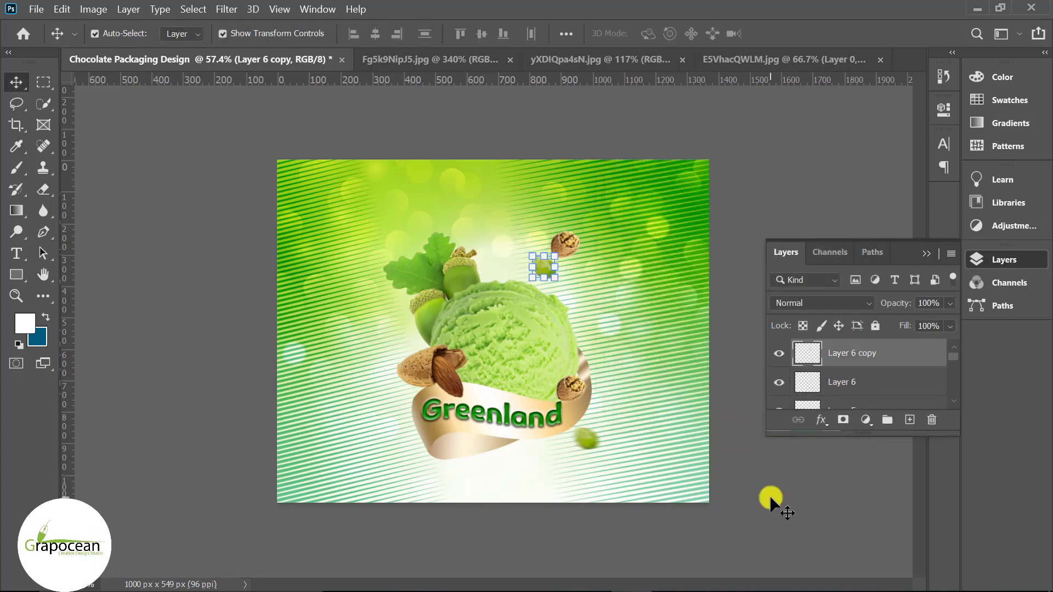
Motion-blur the nut copy and scale it up slightly
left_click(225, 9)
mouse_move(246, 181)
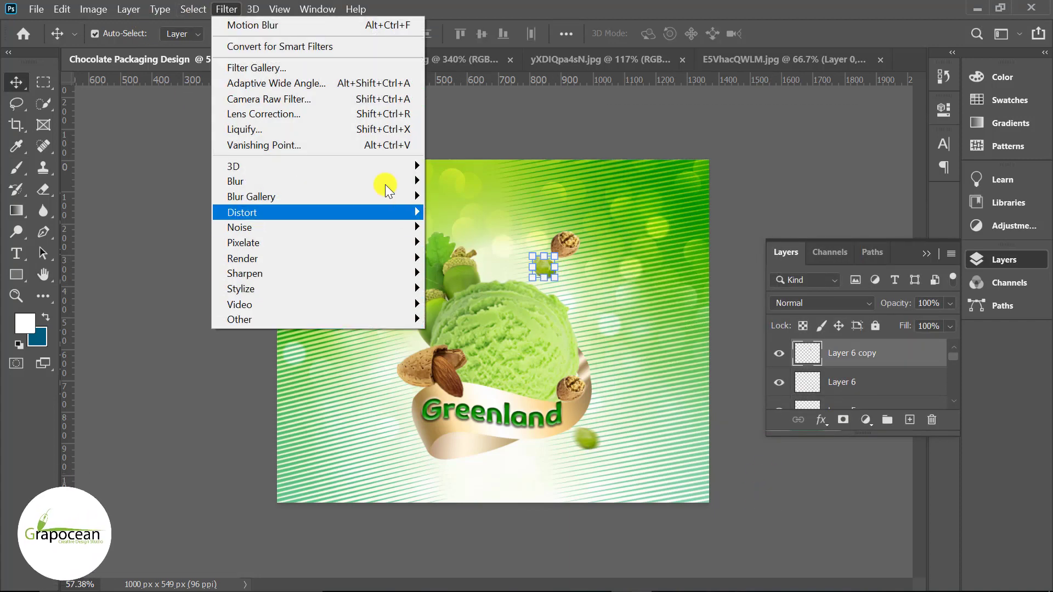
left_click(486, 273)
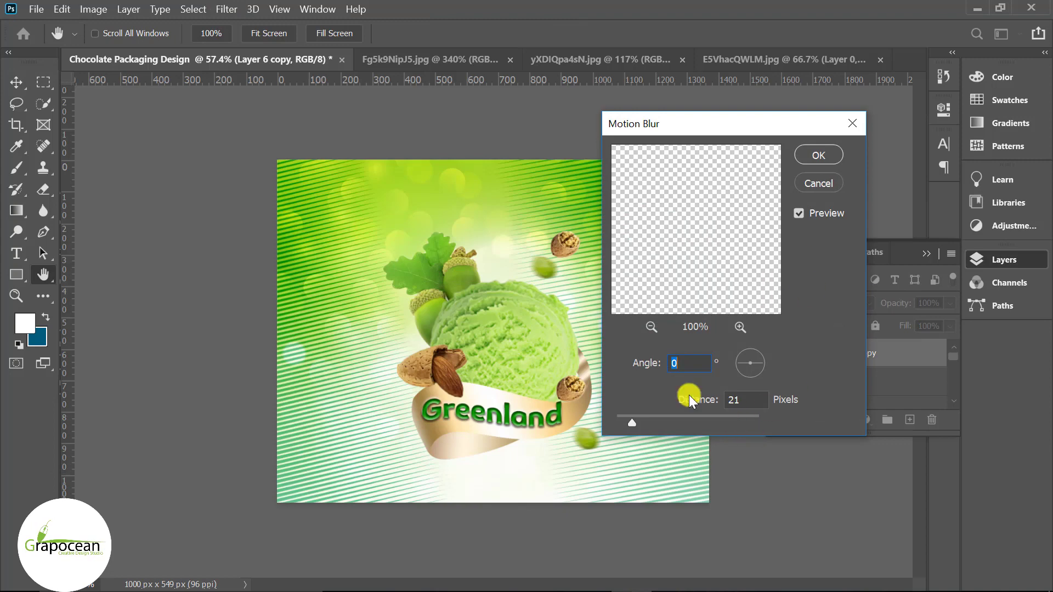
left_click(630, 420)
left_click(837, 153)
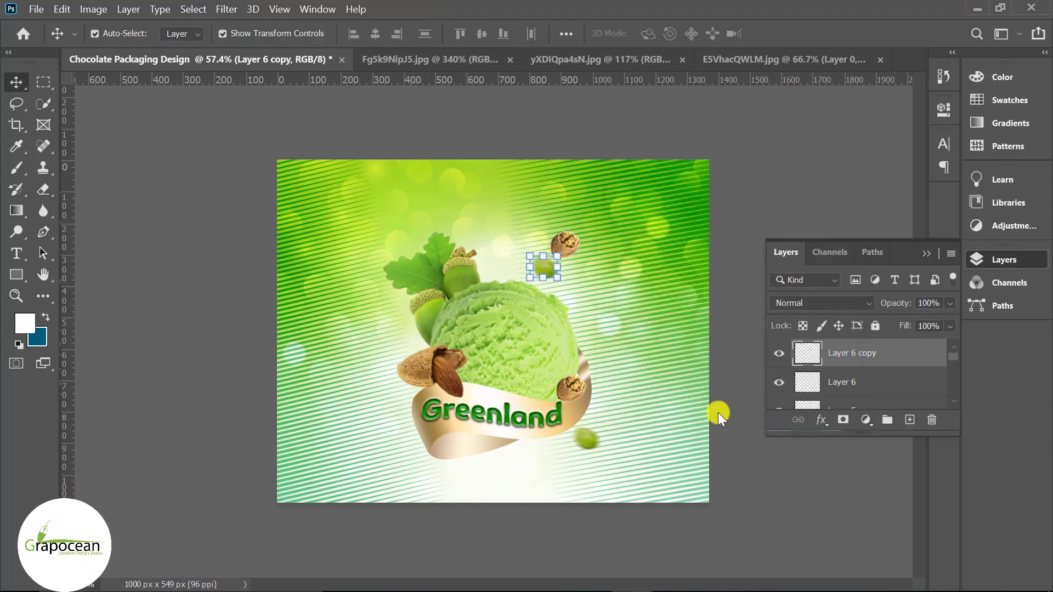
left_click_drag(558, 278, 563, 283)
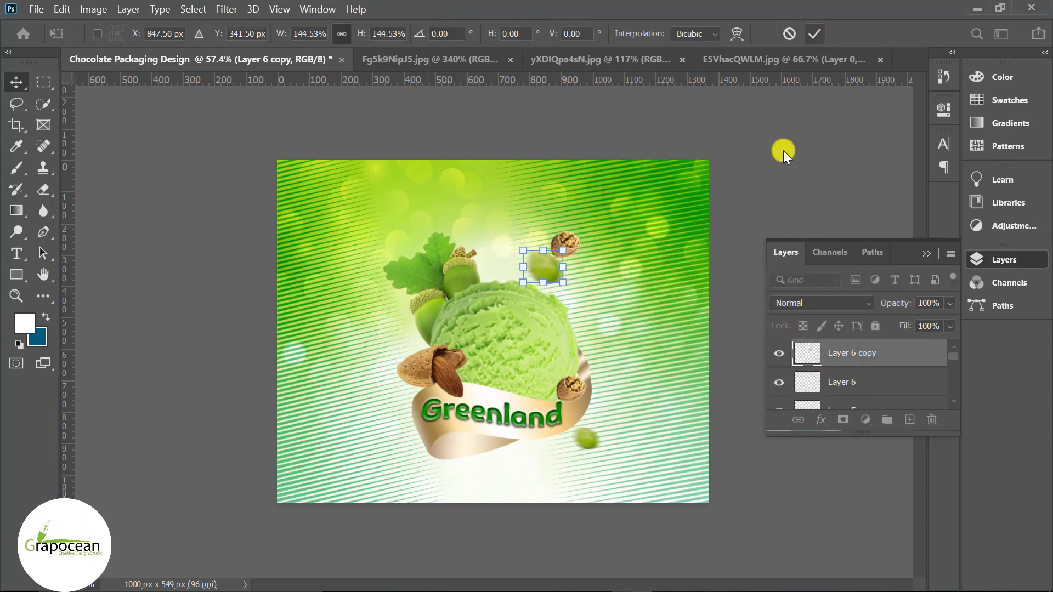
key("Return")
Apply Motion Blur to the walnut near the top
left_click(563, 242)
left_click(235, 14)
mouse_move(236, 181)
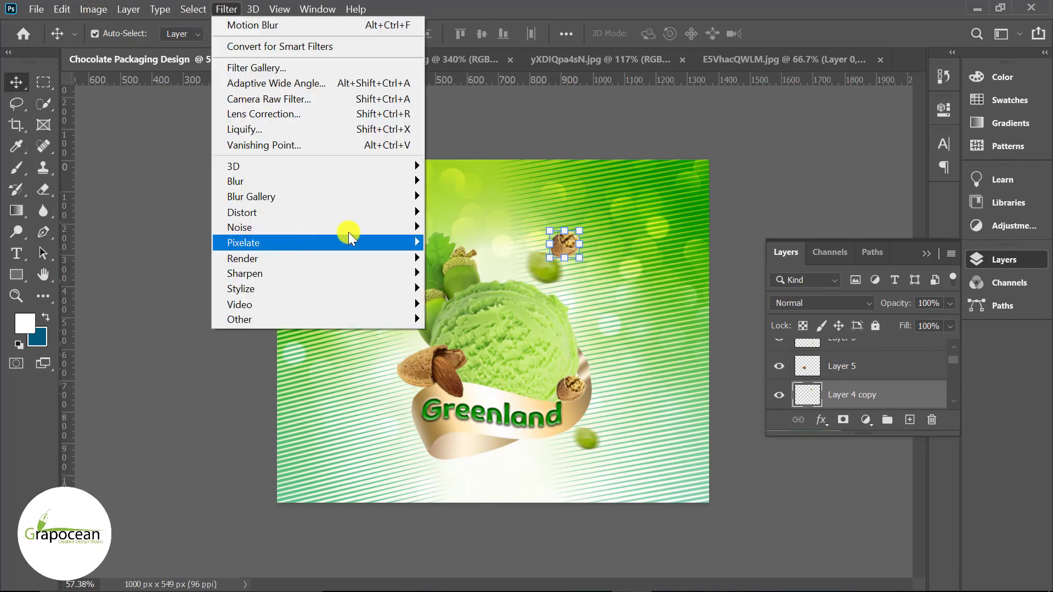
left_click(482, 273)
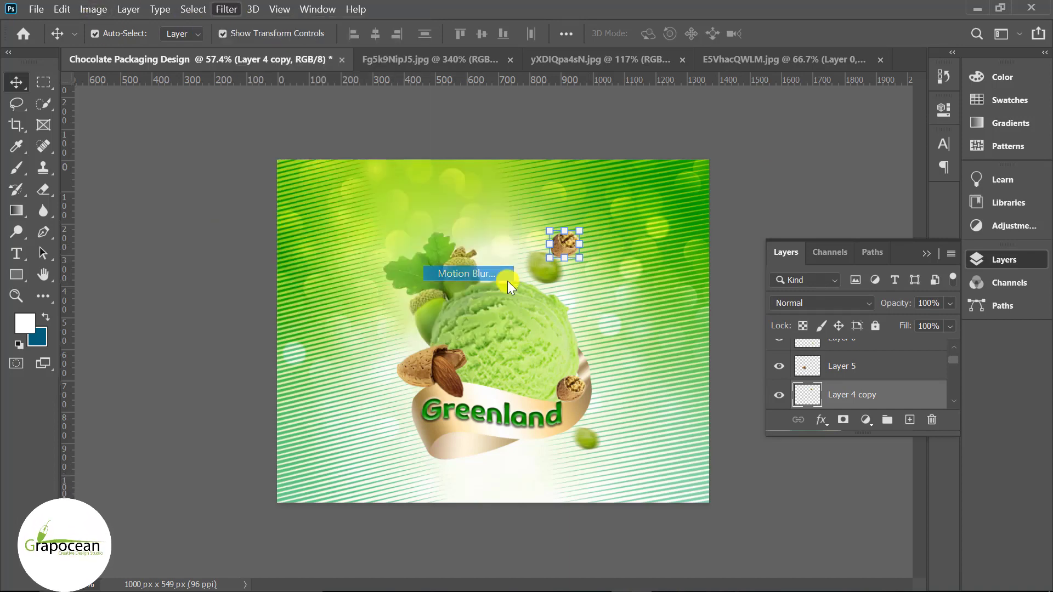
left_click(814, 160)
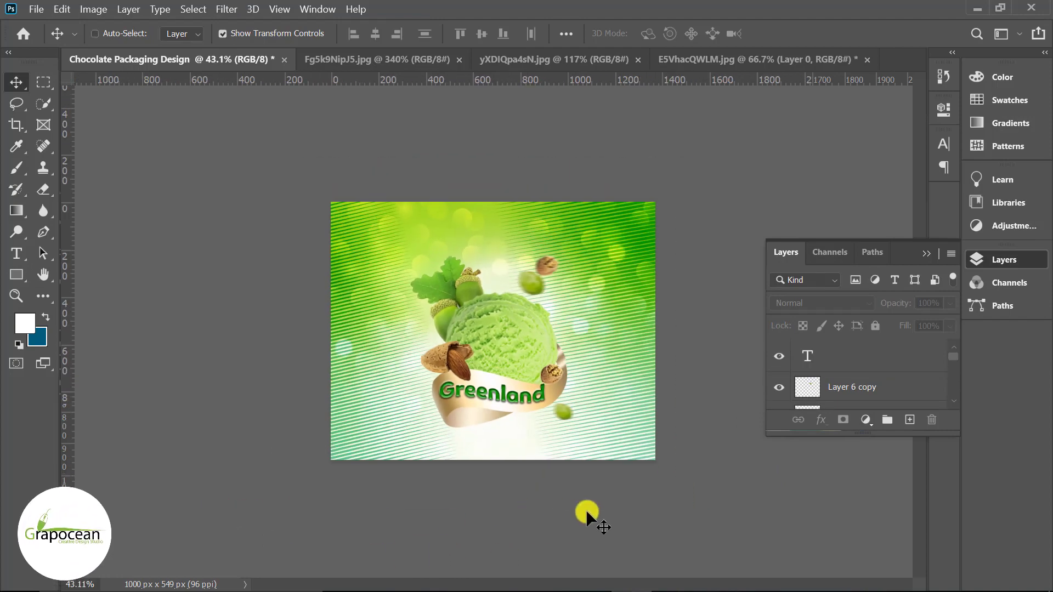
Zoom in and type the caption 'ICE CREAM PACK' below the Greenland ribbon
left_click_drag(586, 509, 706, 433)
scroll(621, 496, "up", 3)
scroll(493, 417, "down", 2)
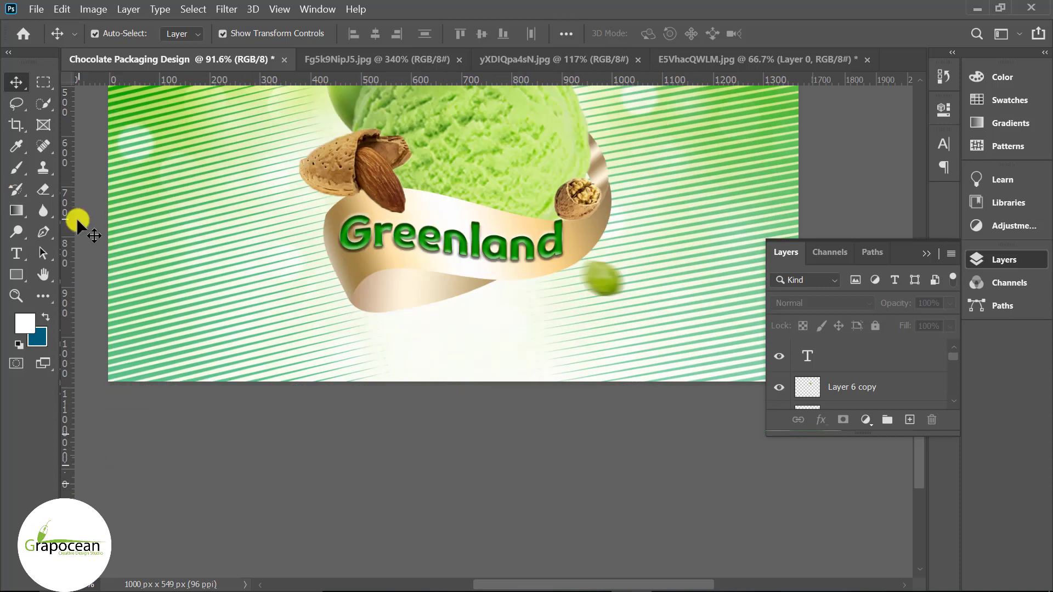
left_click(16, 254)
left_click(456, 323)
type("I")
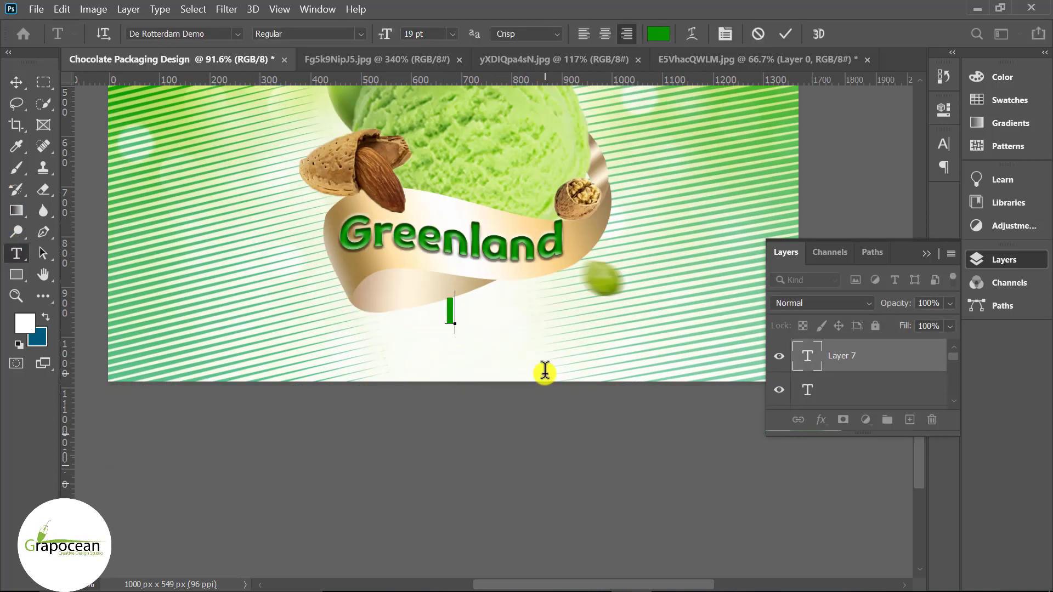
type("Cre")
key("BackSpace")
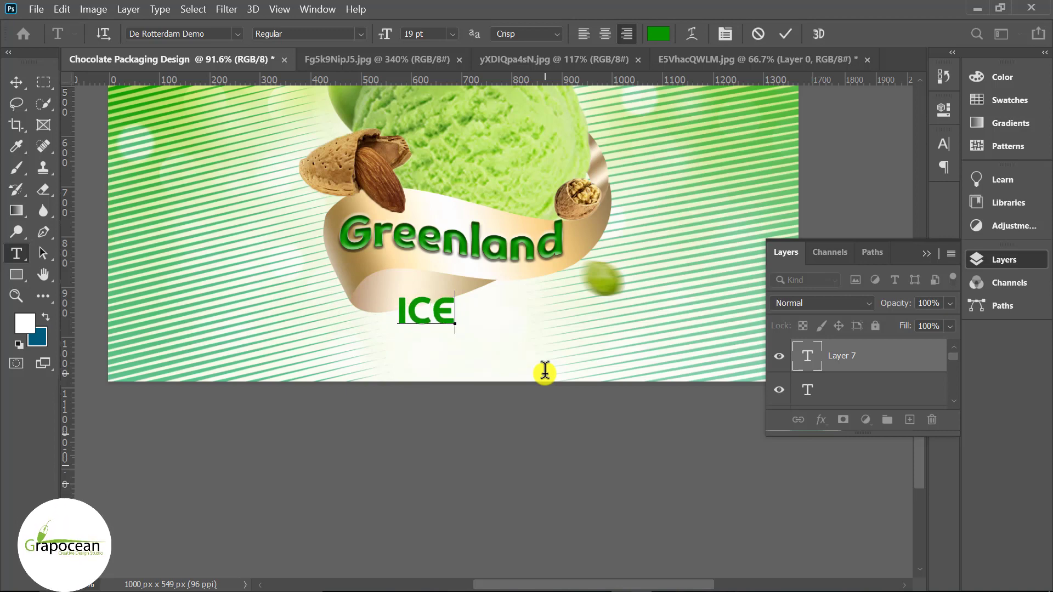
type("CREAM ")
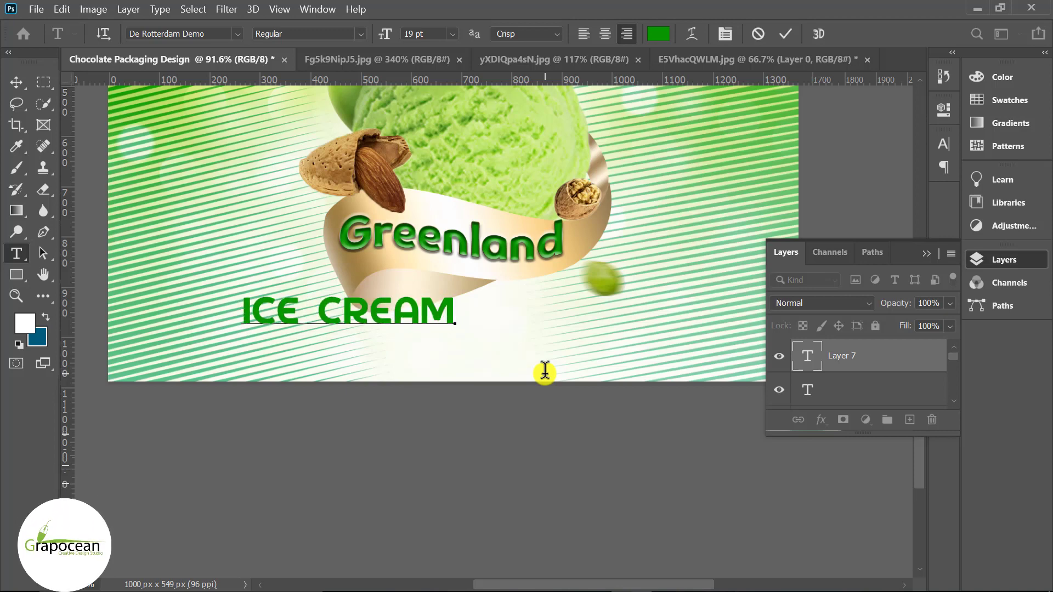
type("P")
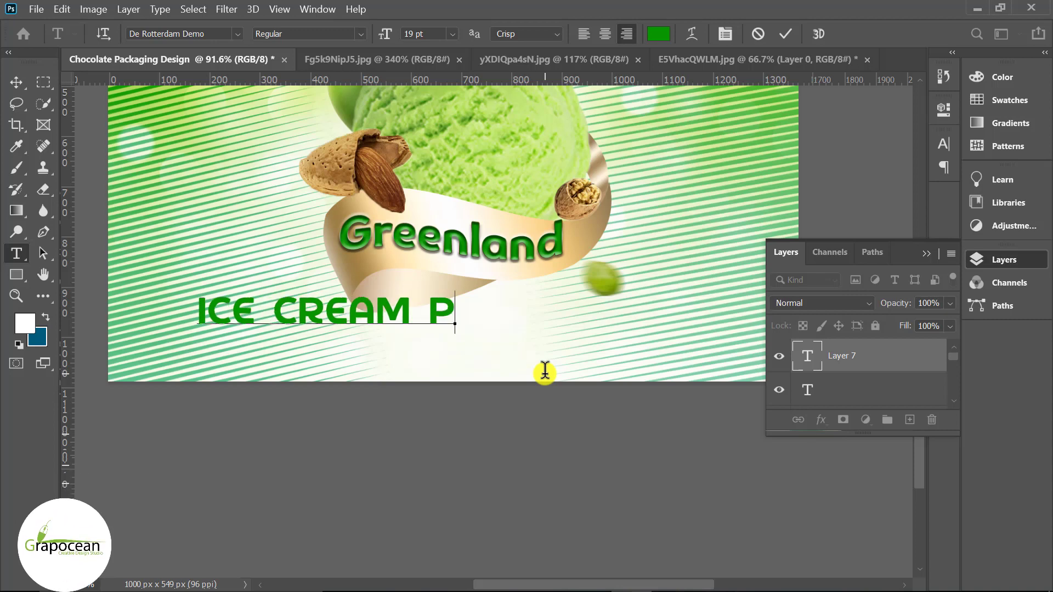
type("ACK")
Move PACK onto a second line, increase the caption's leading, and centre it
scroll(665, 352, "down", 2)
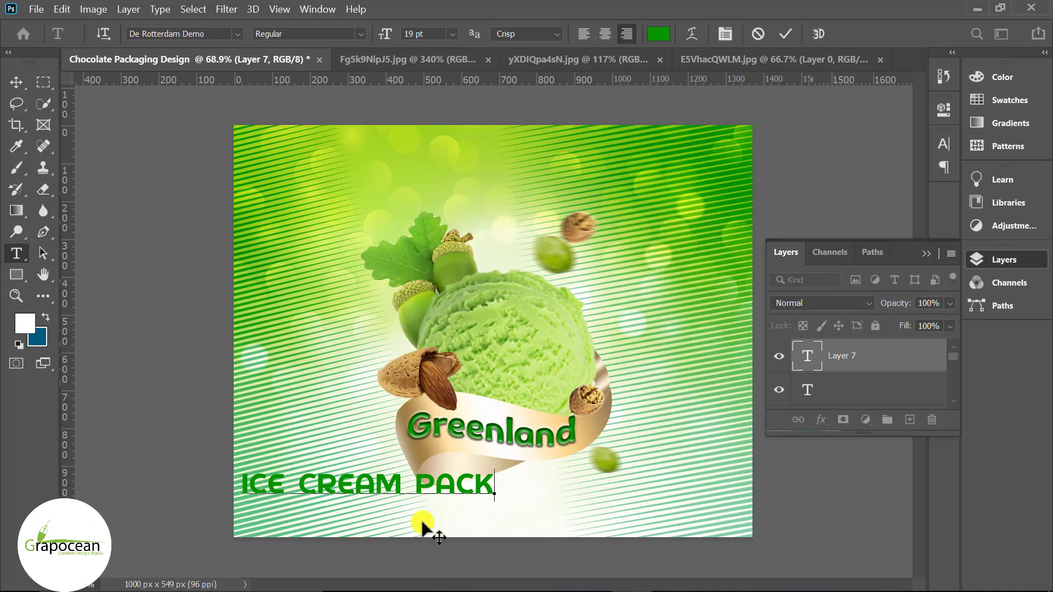
left_click(417, 483)
key("Return")
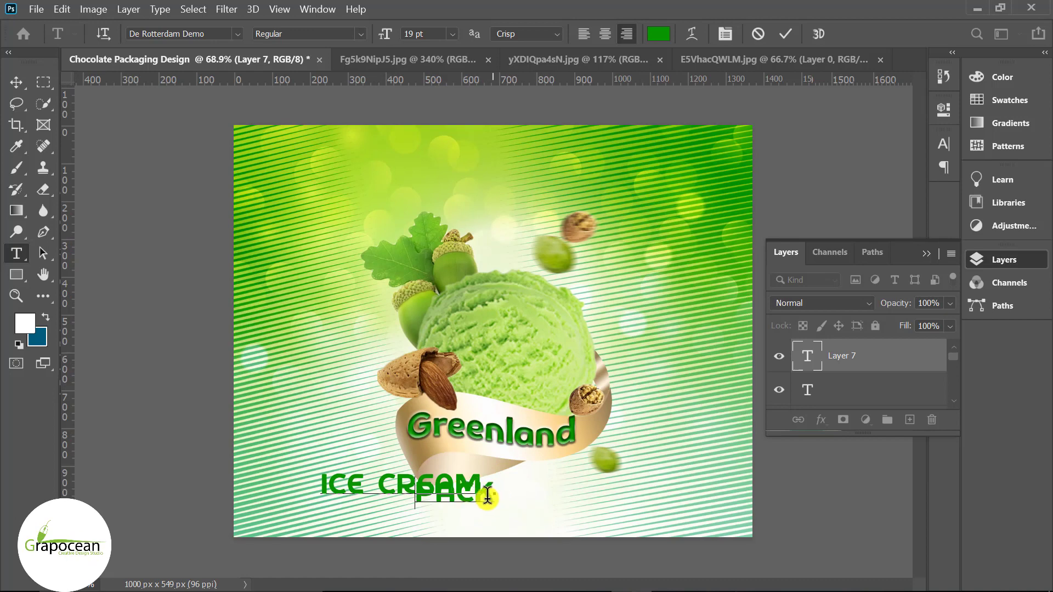
type("S")
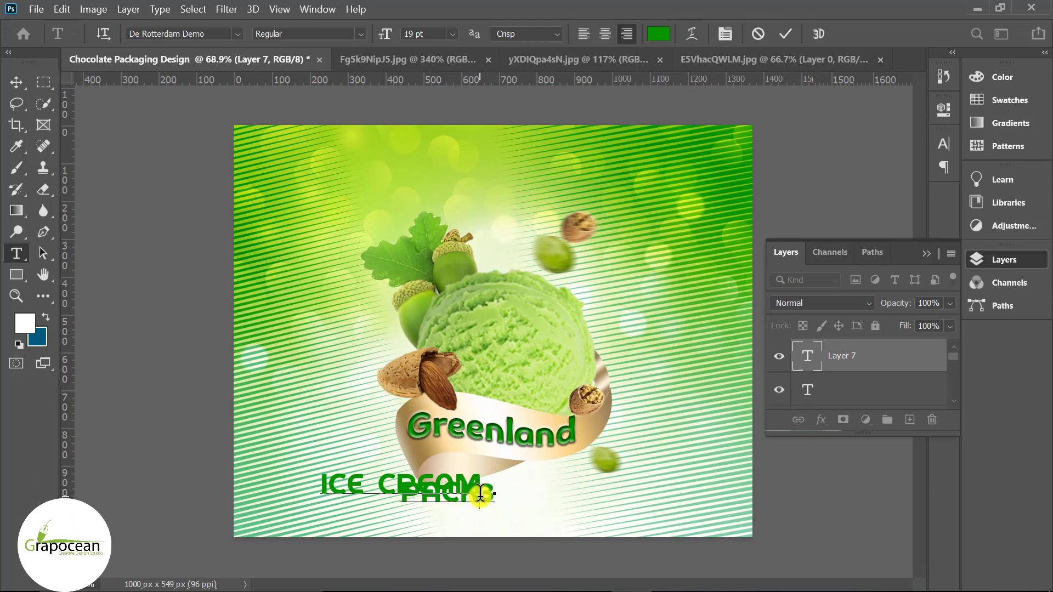
left_click_drag(495, 495, 286, 468)
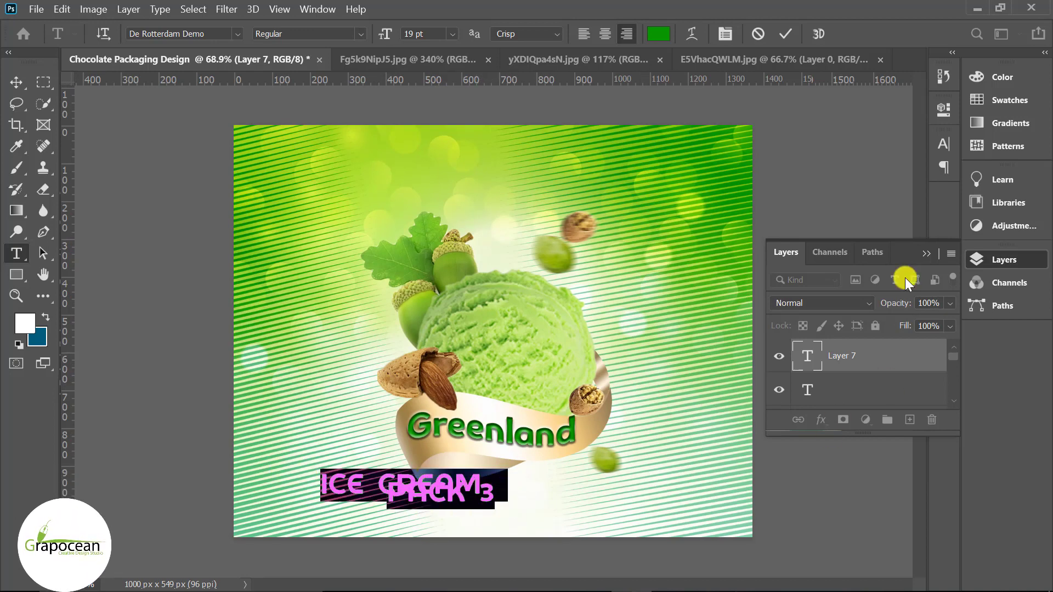
left_click(933, 149)
left_click_drag(856, 190, 862, 192)
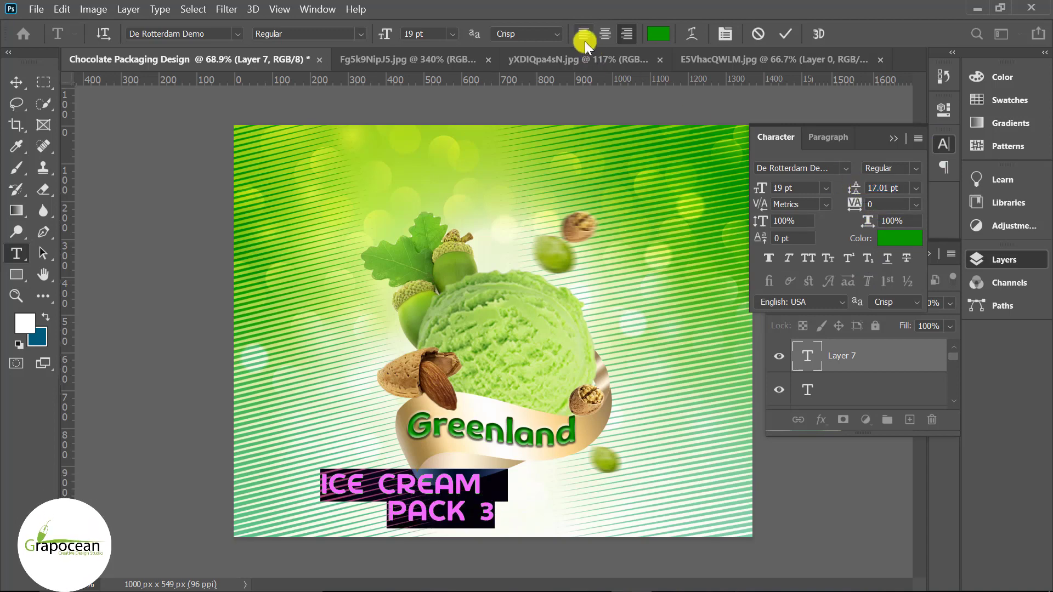
left_click(600, 35)
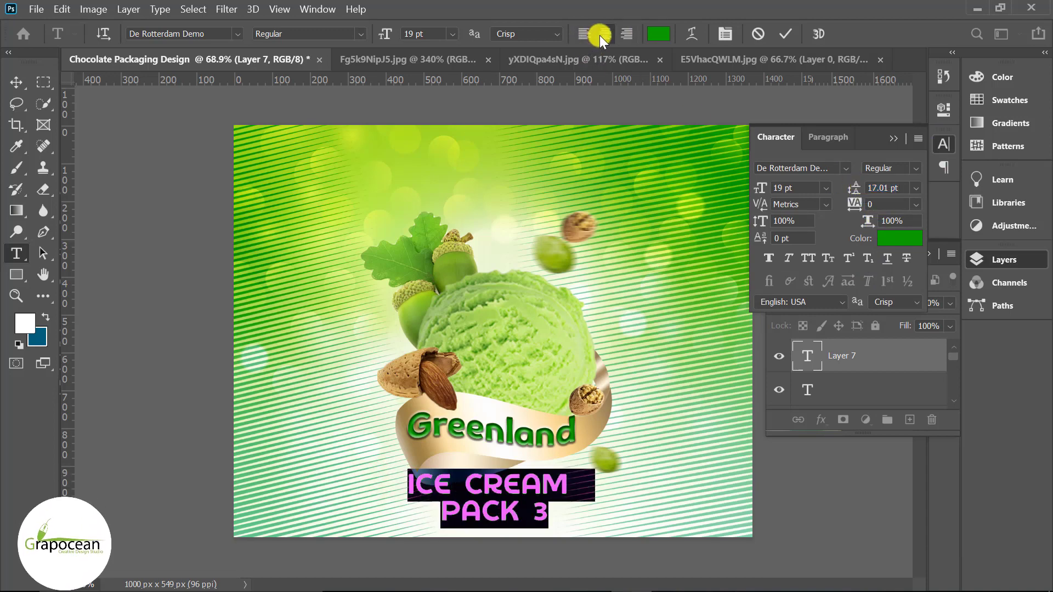
Fix the line break after CREAM and select the ICE CREAM line
double_click(567, 490)
left_click(568, 486)
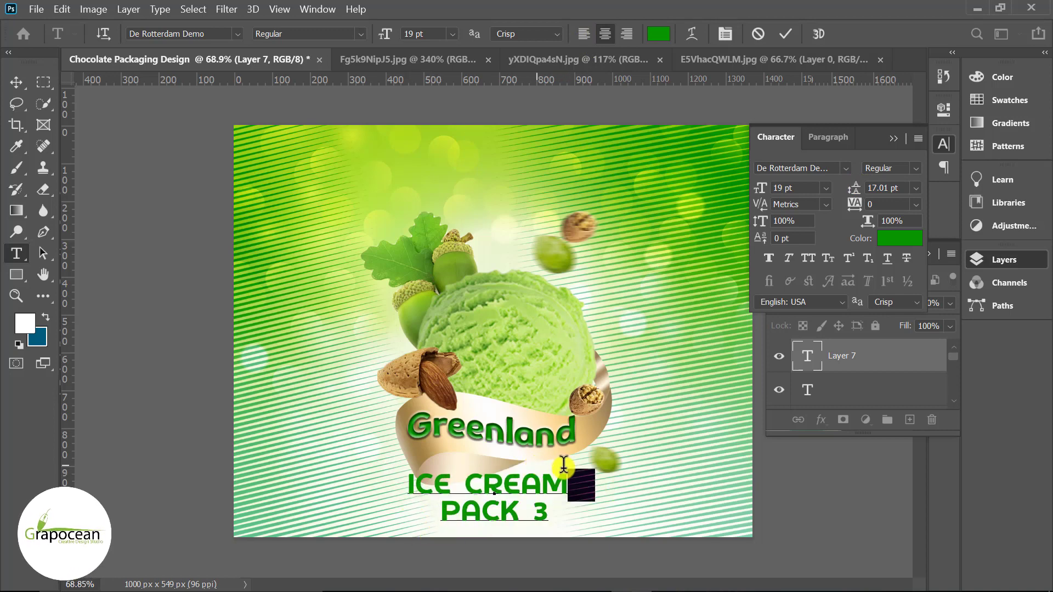
key("BackSpace")
key("Return")
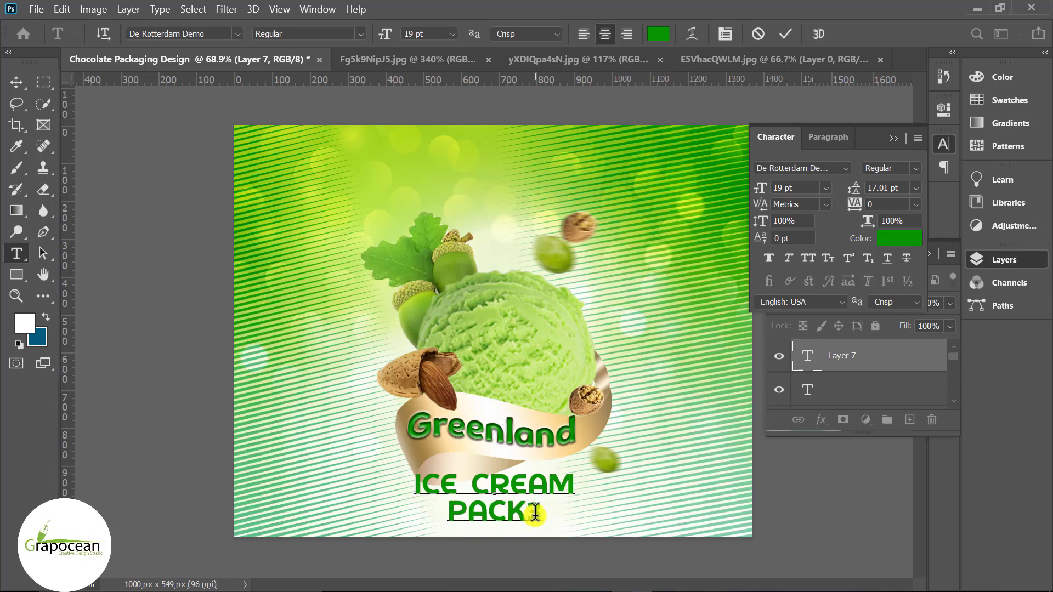
type("-3")
mouse_move(541, 510)
left_mouse_down()
mouse_move(565, 486)
mouse_move(404, 483)
left_mouse_up()
left_click(574, 486)
Colour the ICE CREAM line with a darker tan sampled from the ribbon
left_click(658, 33)
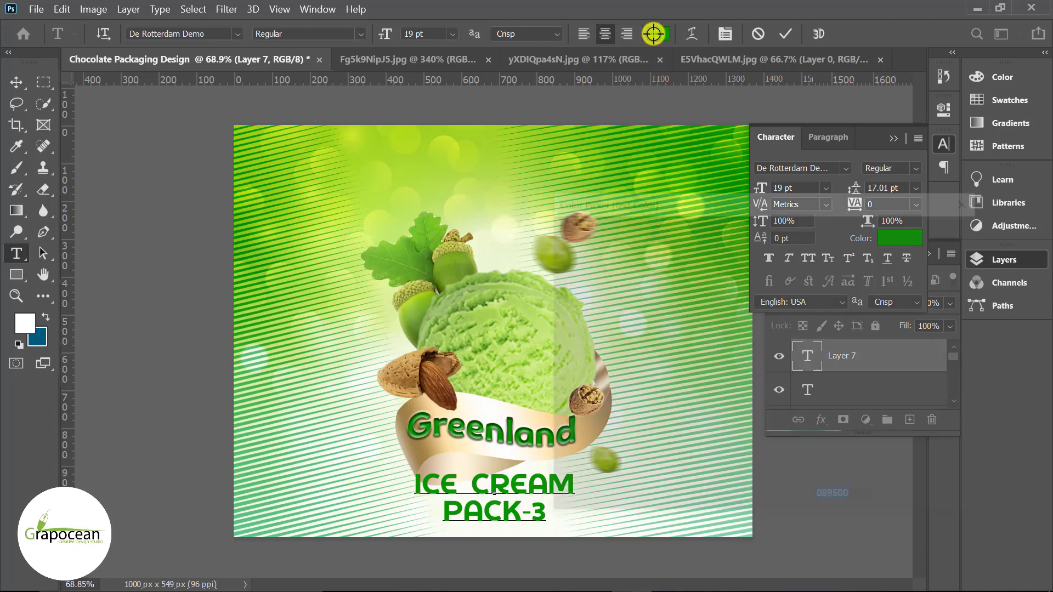
type("ffffff")
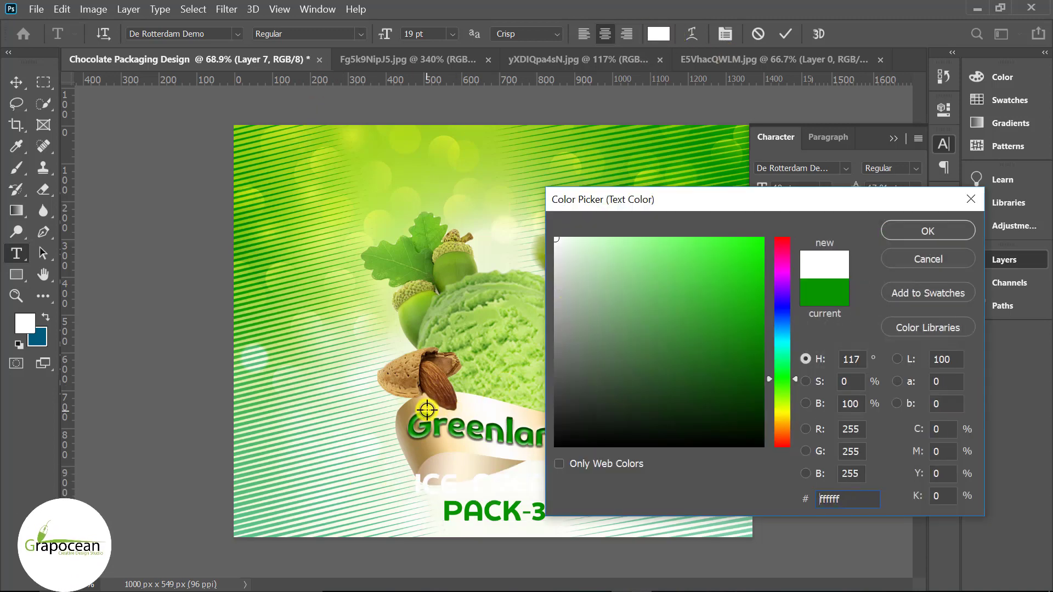
left_click(427, 410)
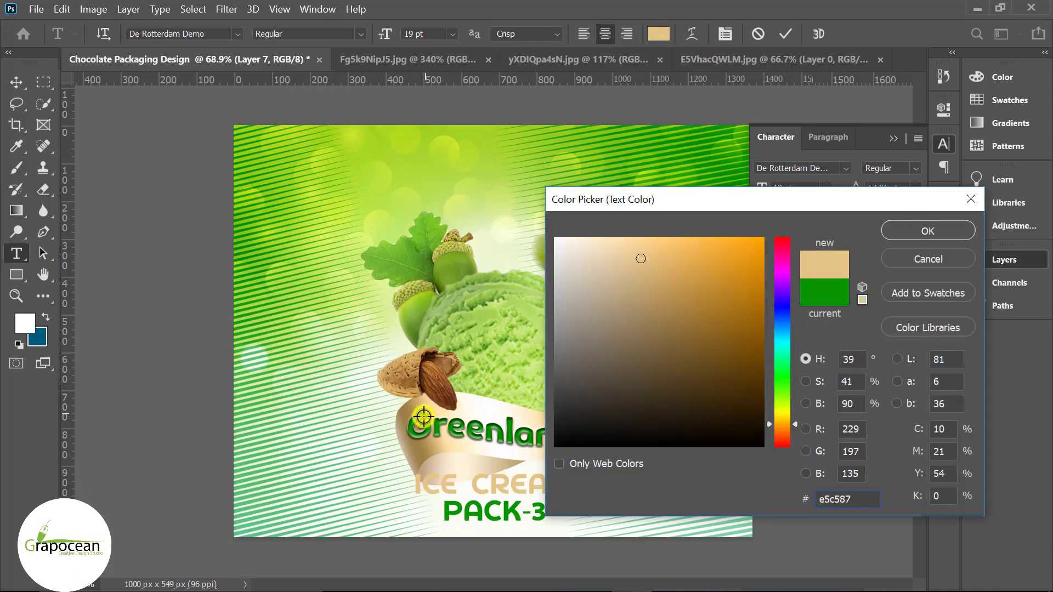
left_click(402, 419)
left_click(941, 233)
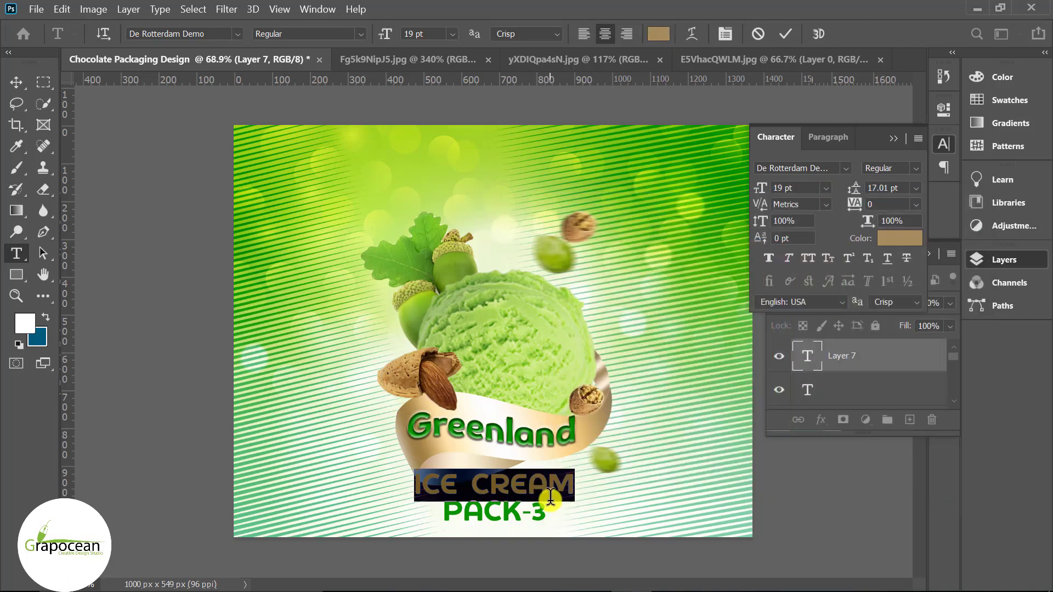
left_click(234, 34)
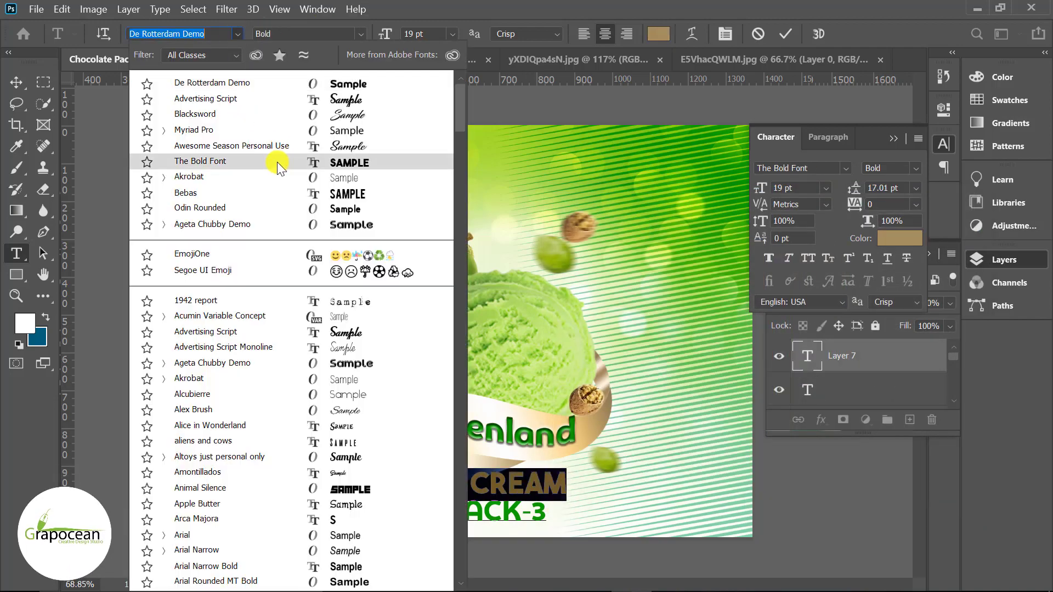